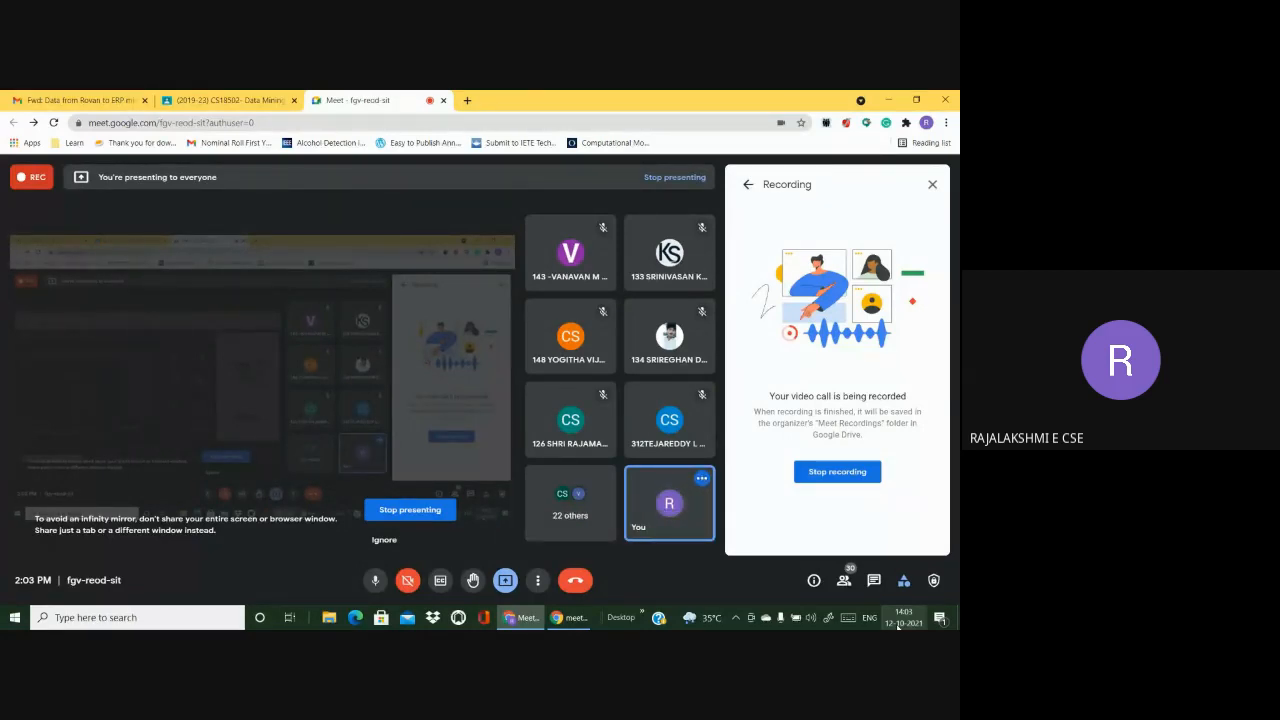
Step: Launch Weka 3.8.5 (with console) and move the GUI Chooser window clear of the screen corner
click(94, 617)
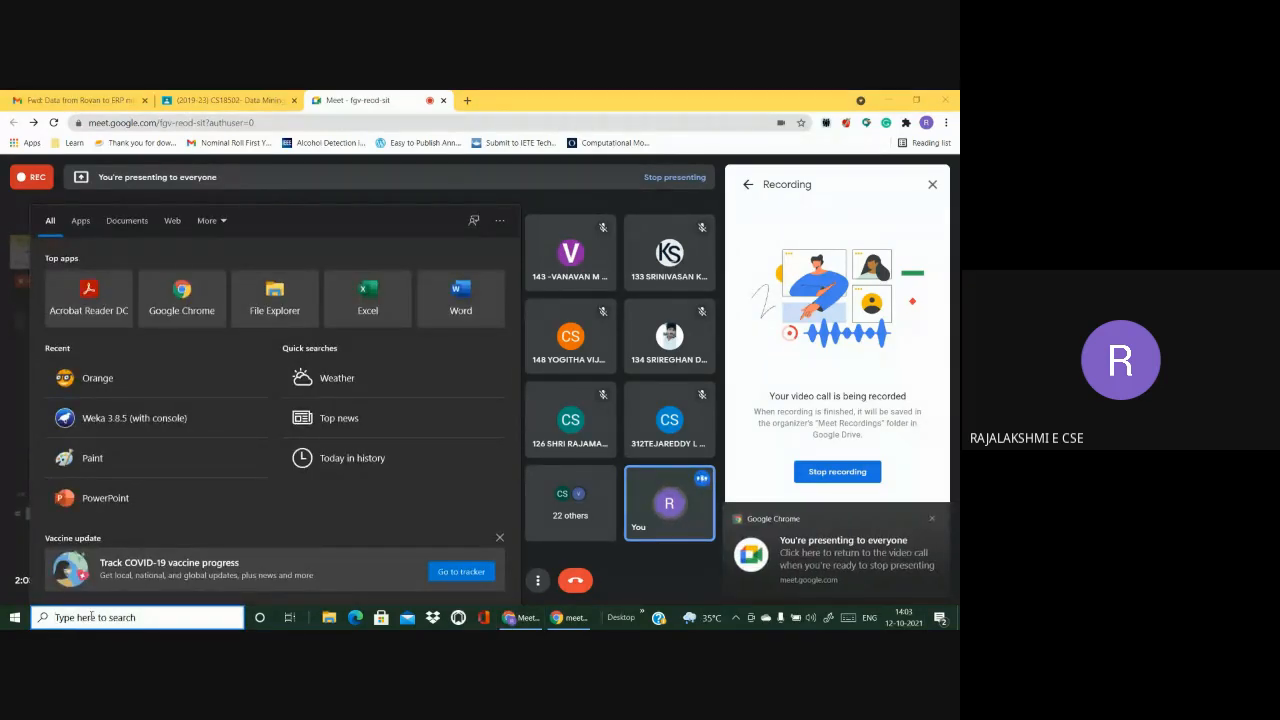
text(WEK)
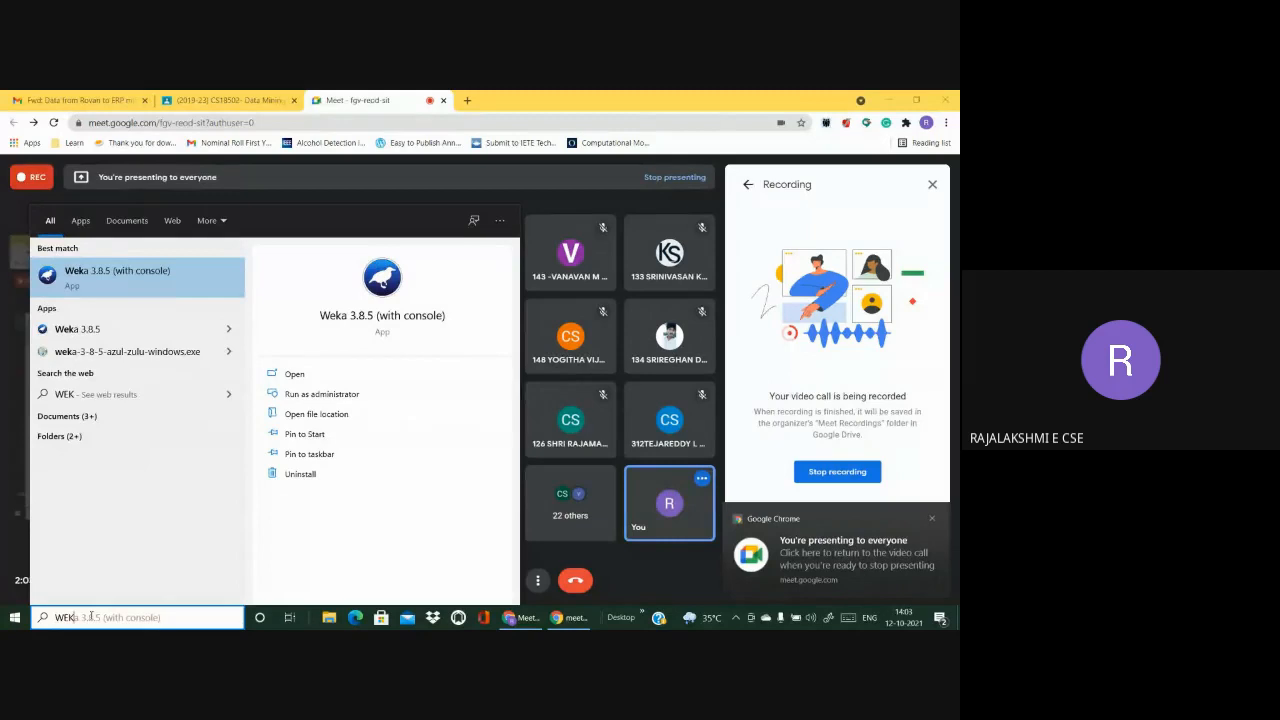
text(A)
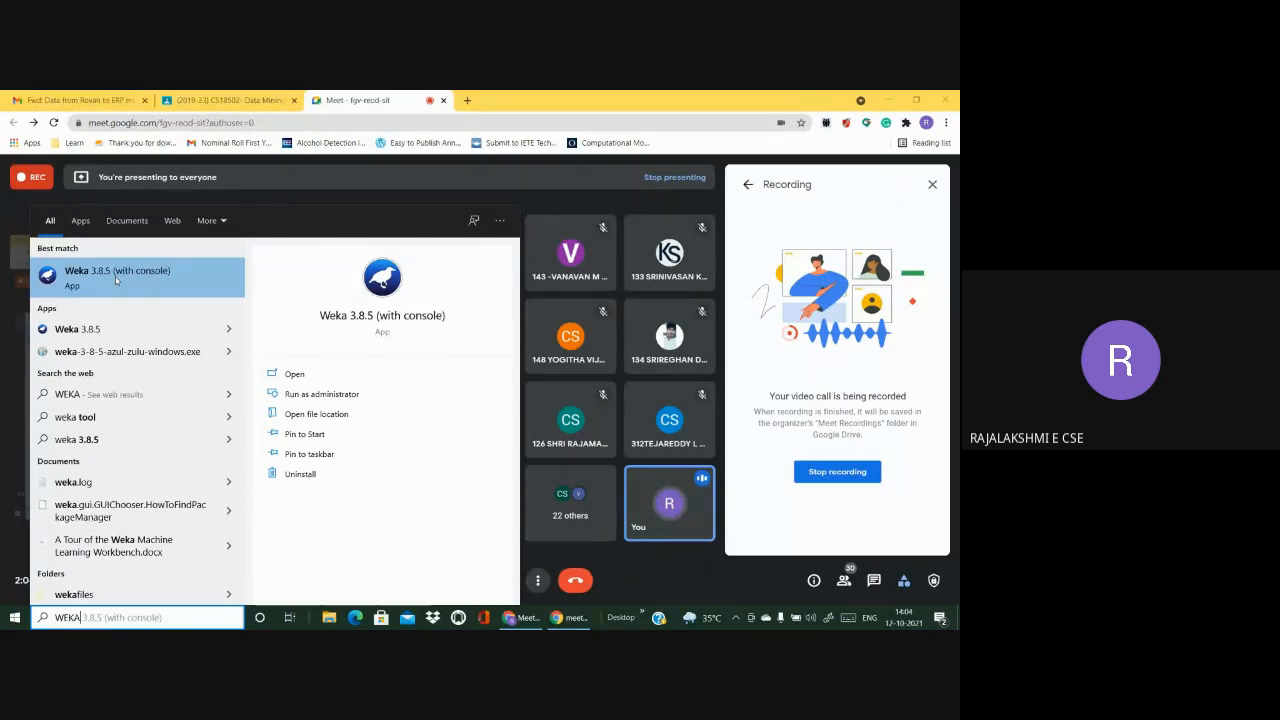
click(115, 281)
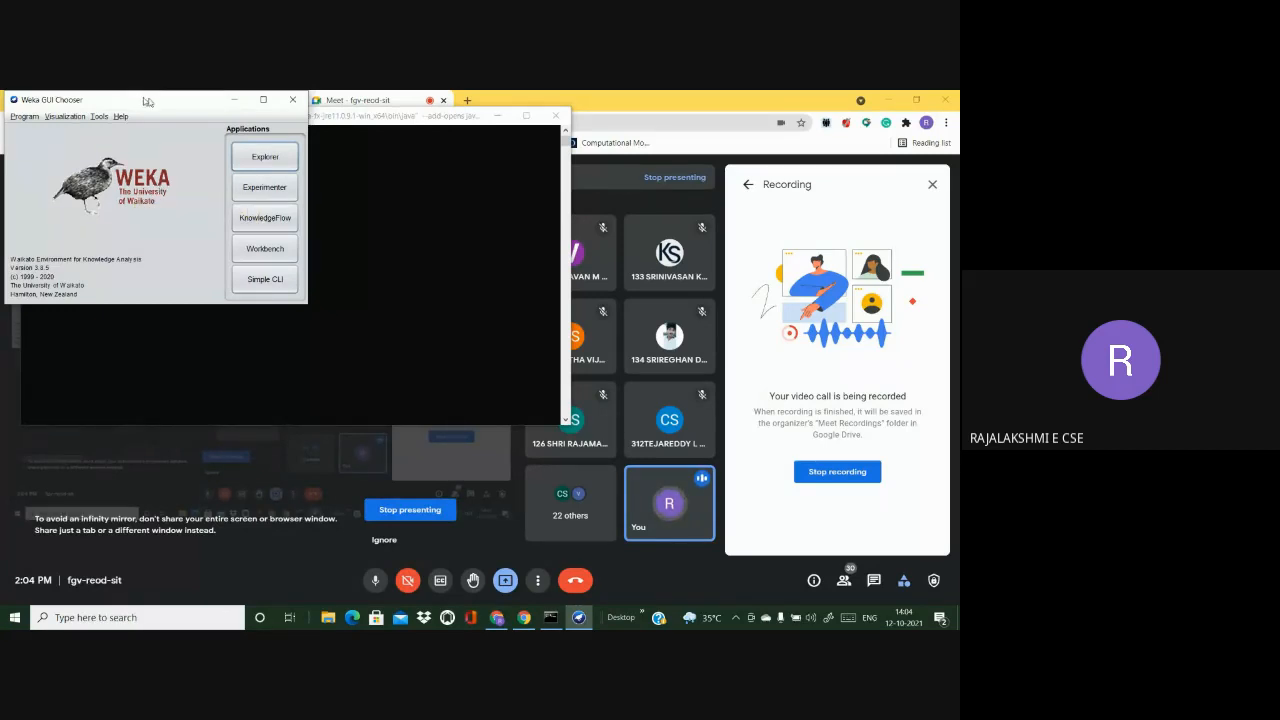
drag(139, 100, 253, 129)
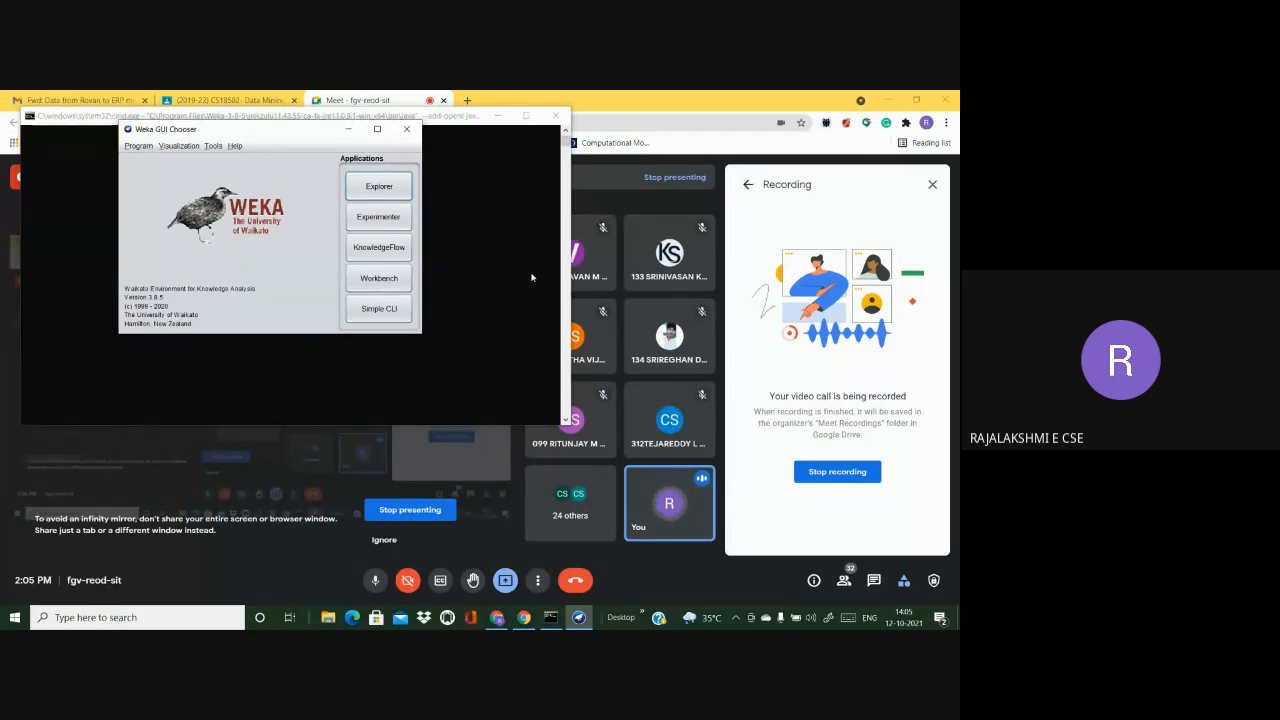
Step: Open the Simple CLI application to view its command window, and close it again
click(390, 312)
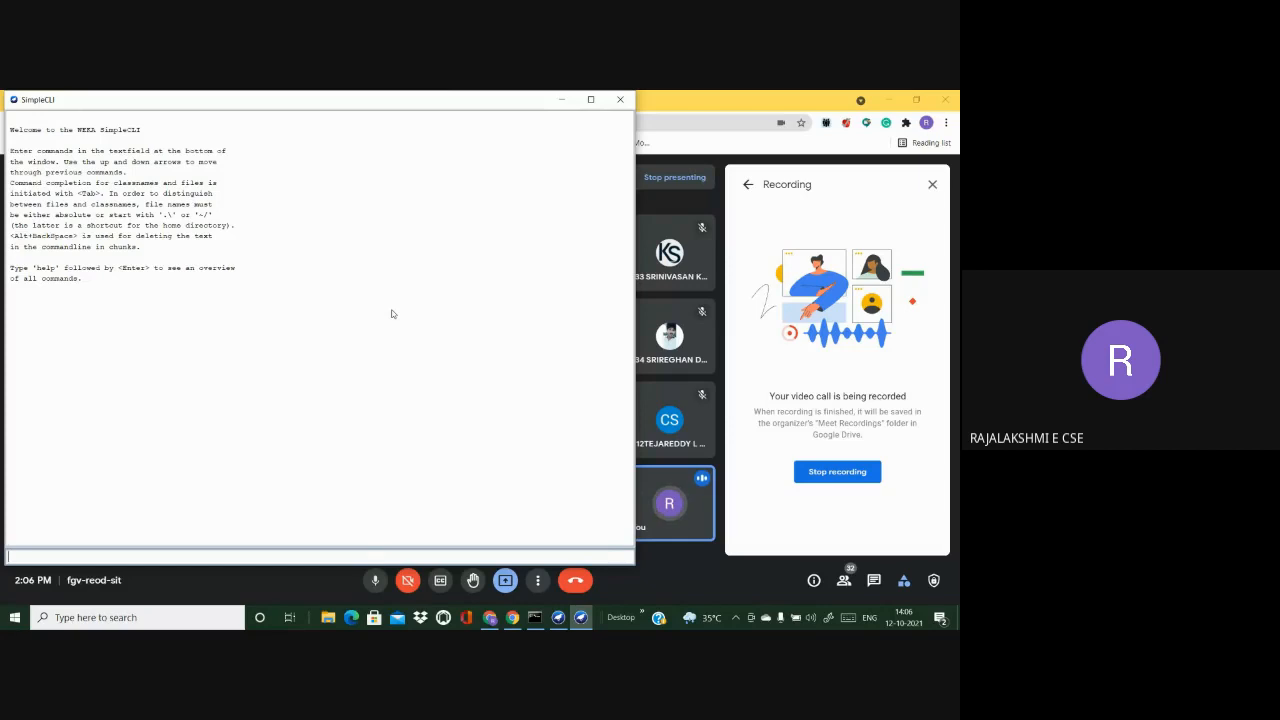
click(621, 100)
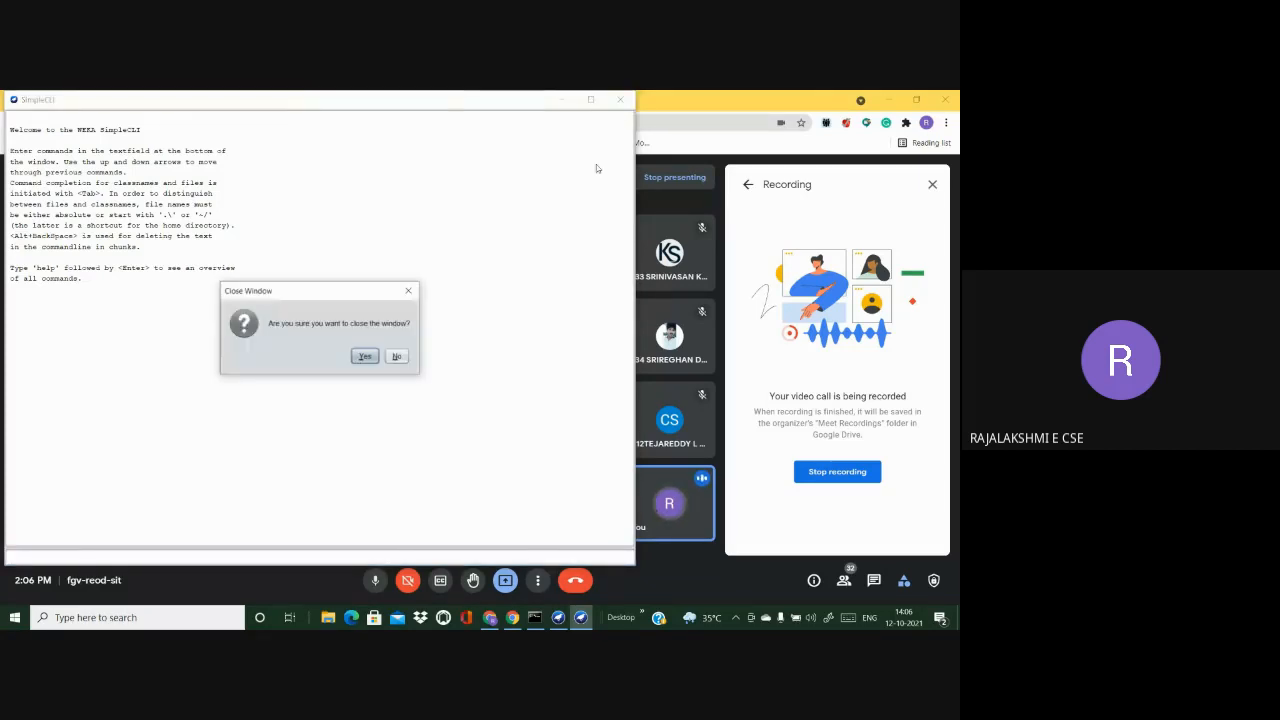
click(397, 359)
click(621, 100)
click(363, 354)
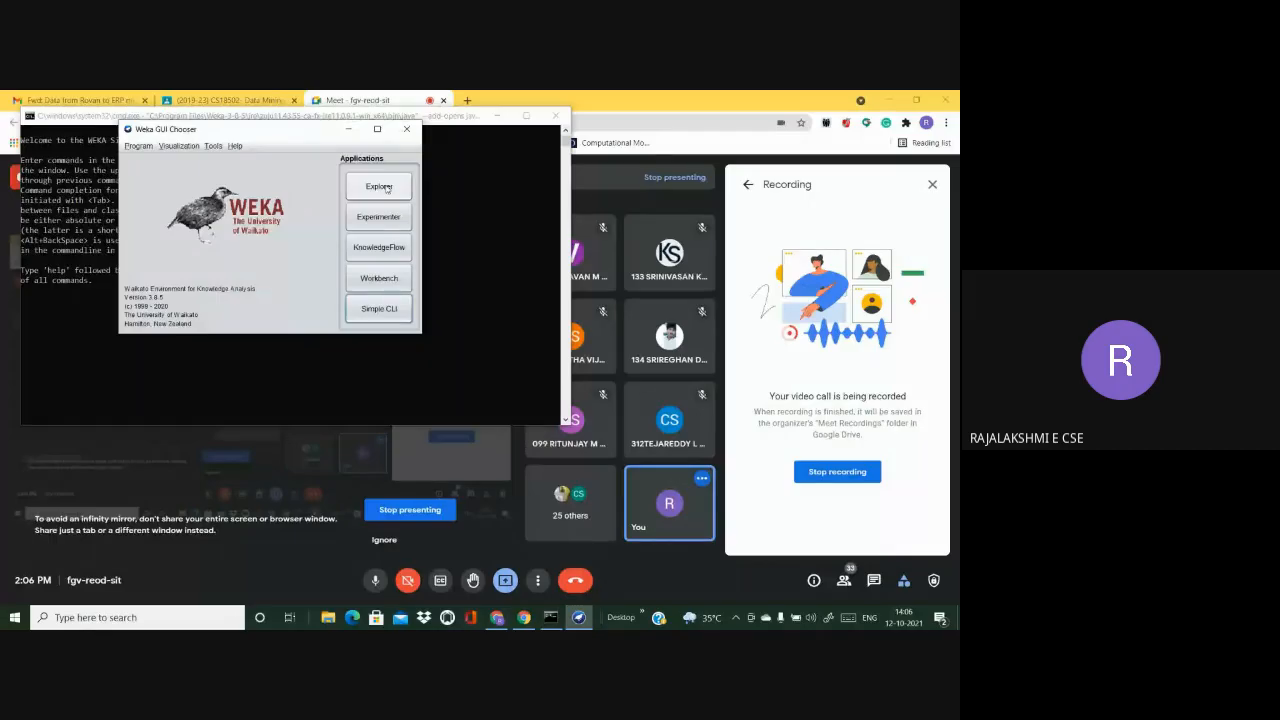
Step: Open the Explorer in a maximized window and browse to the Windows (C:) drive for a data file
click(386, 188)
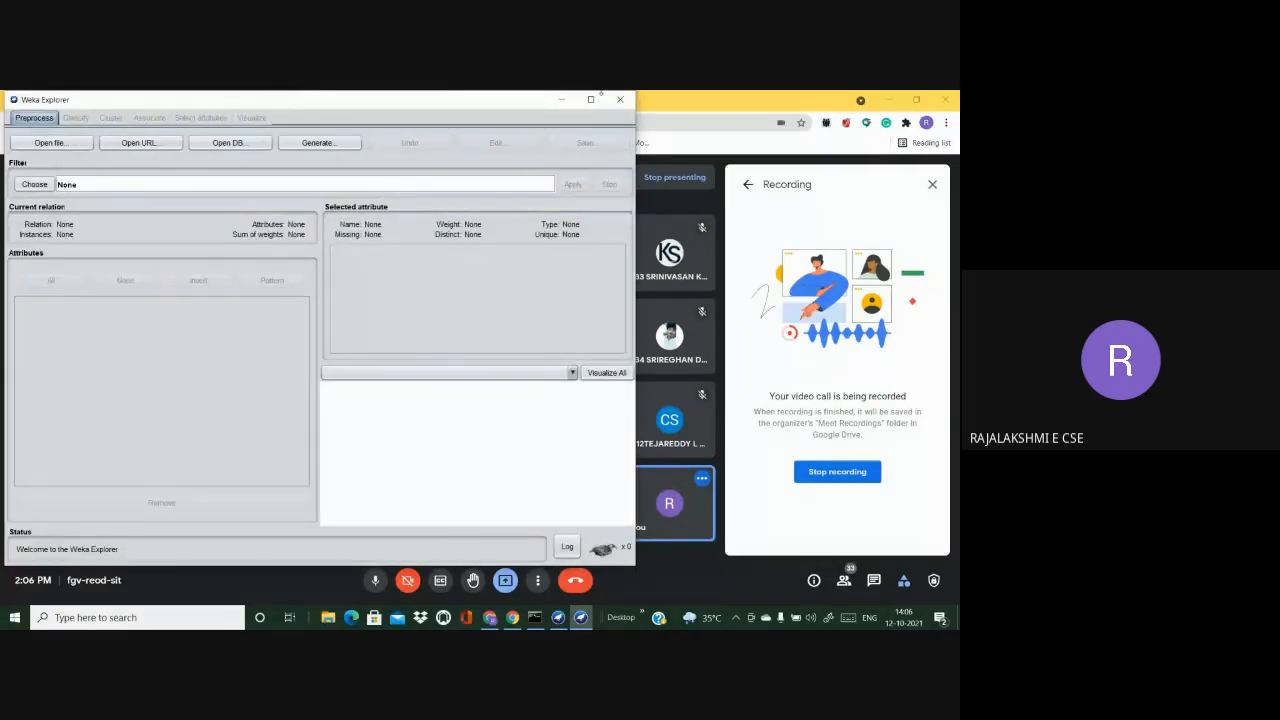
double_click(591, 101)
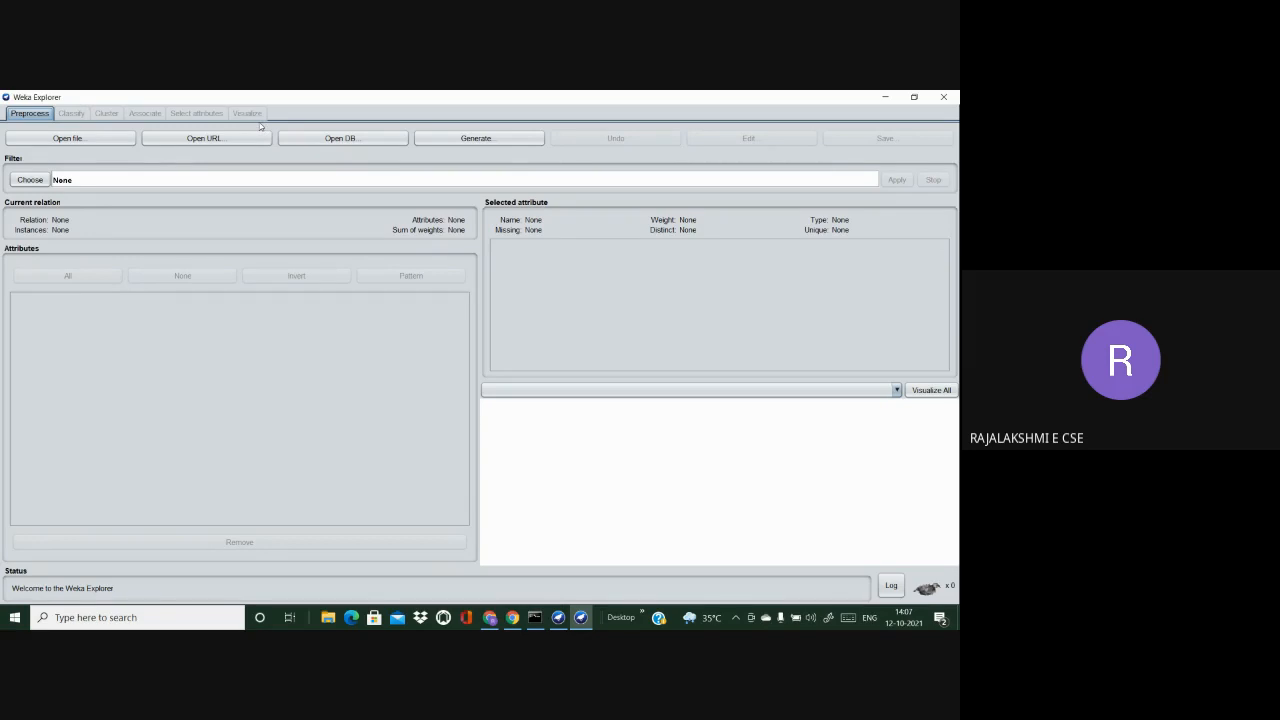
click(55, 141)
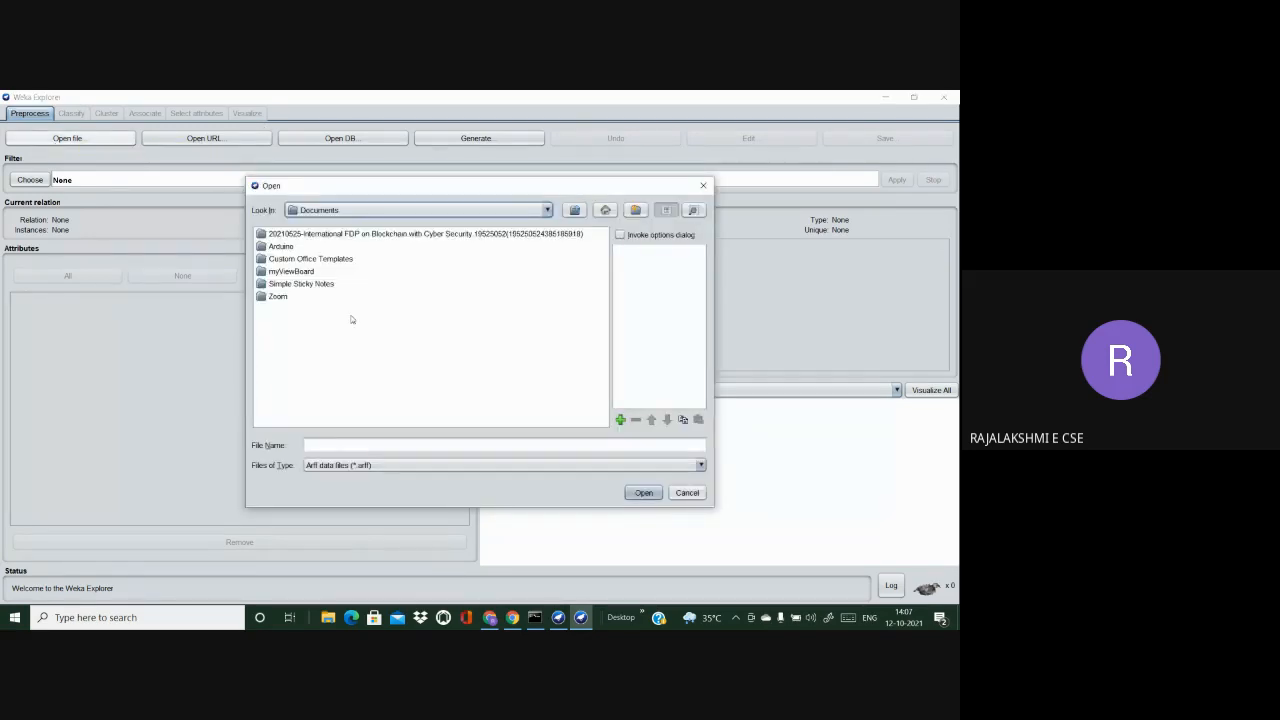
click(380, 211)
scroll(385, 258, up, 2)
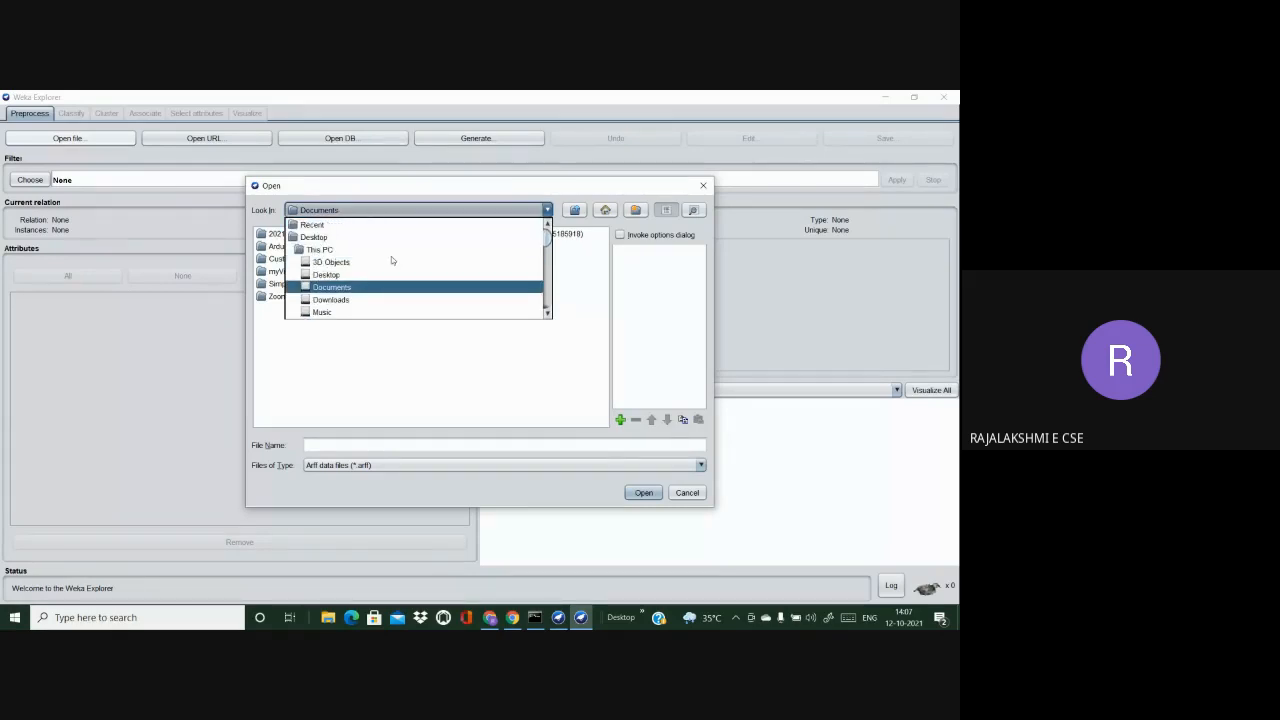
scroll(330, 259, down, 3)
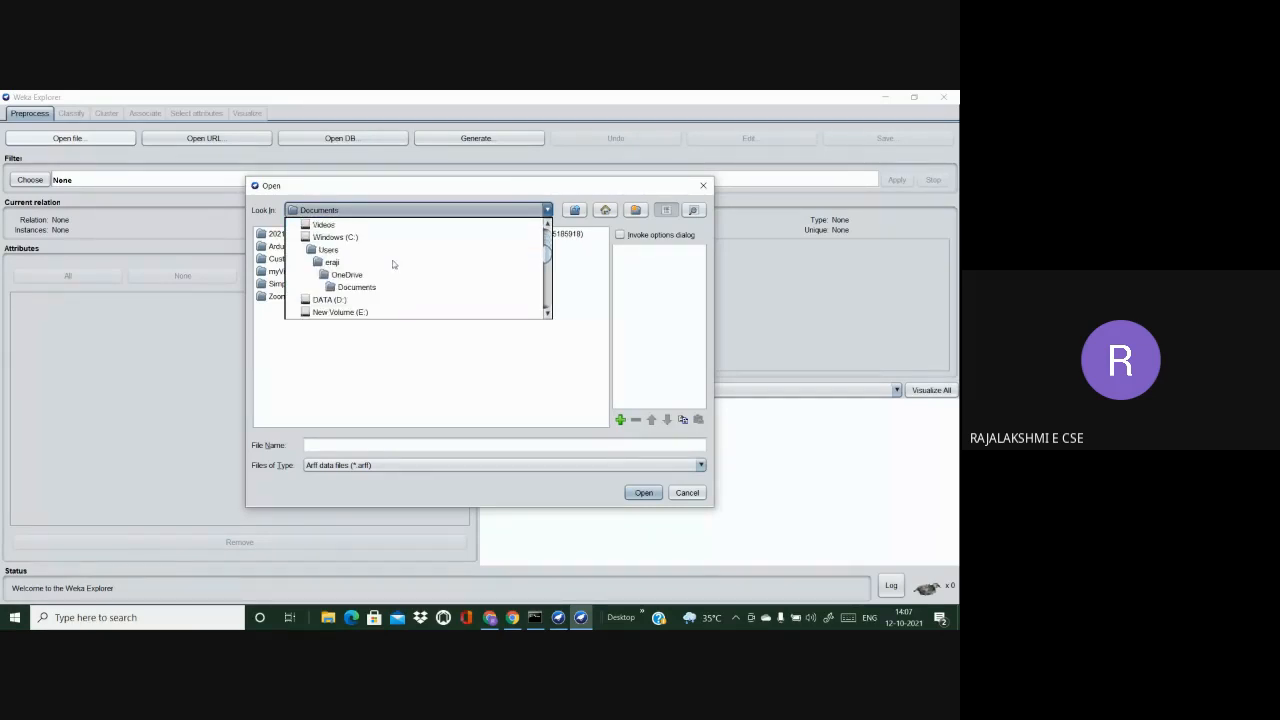
click(338, 238)
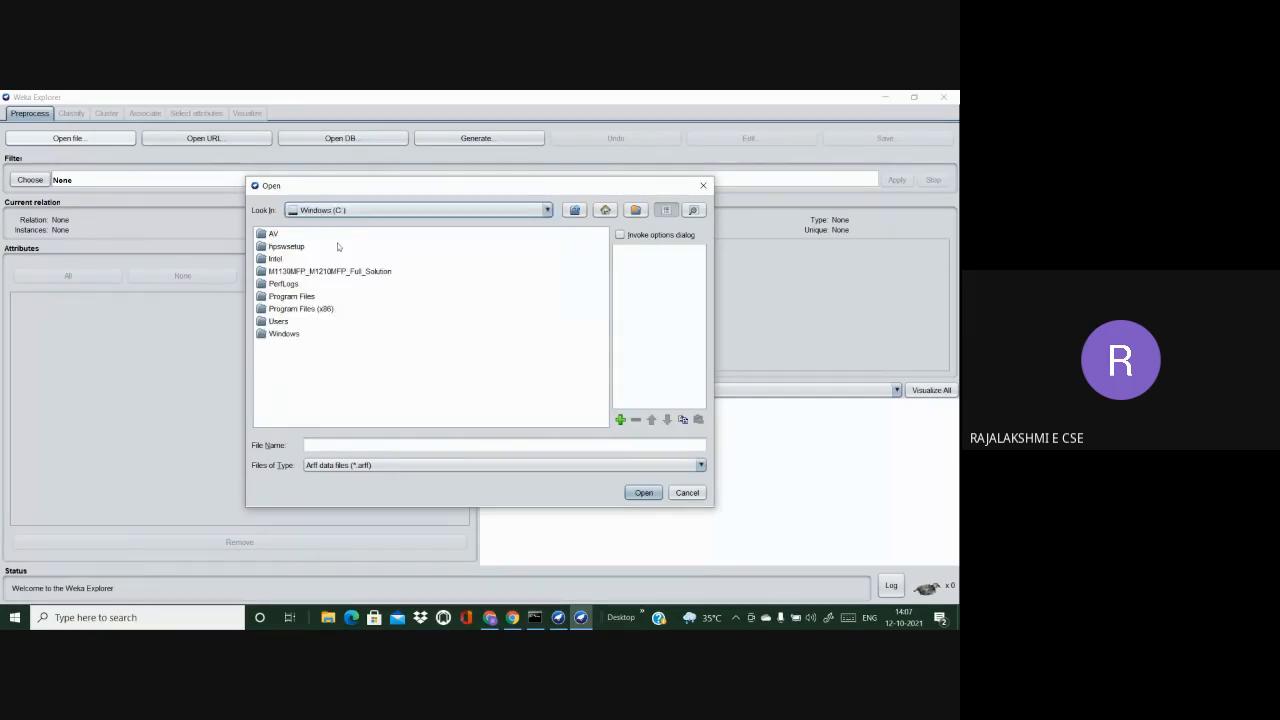
double_click(312, 310)
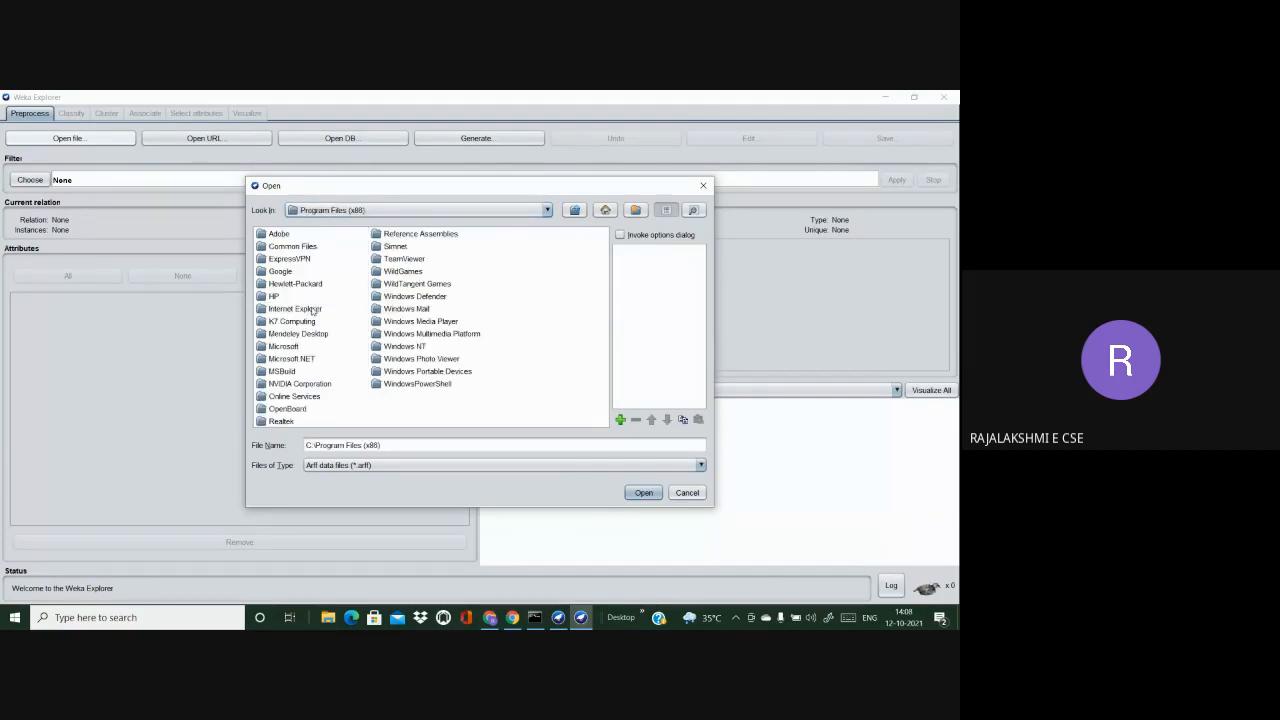
click(312, 311)
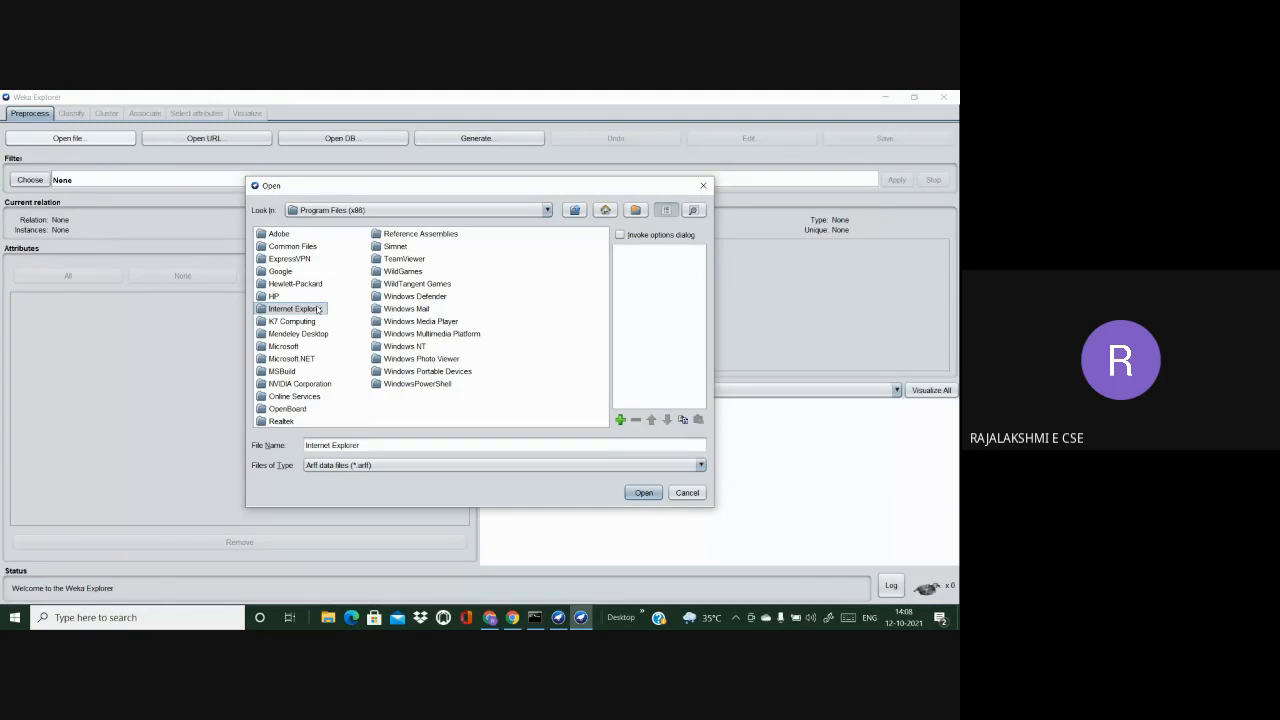
key(w)
key(w)
key(w)
key(w)
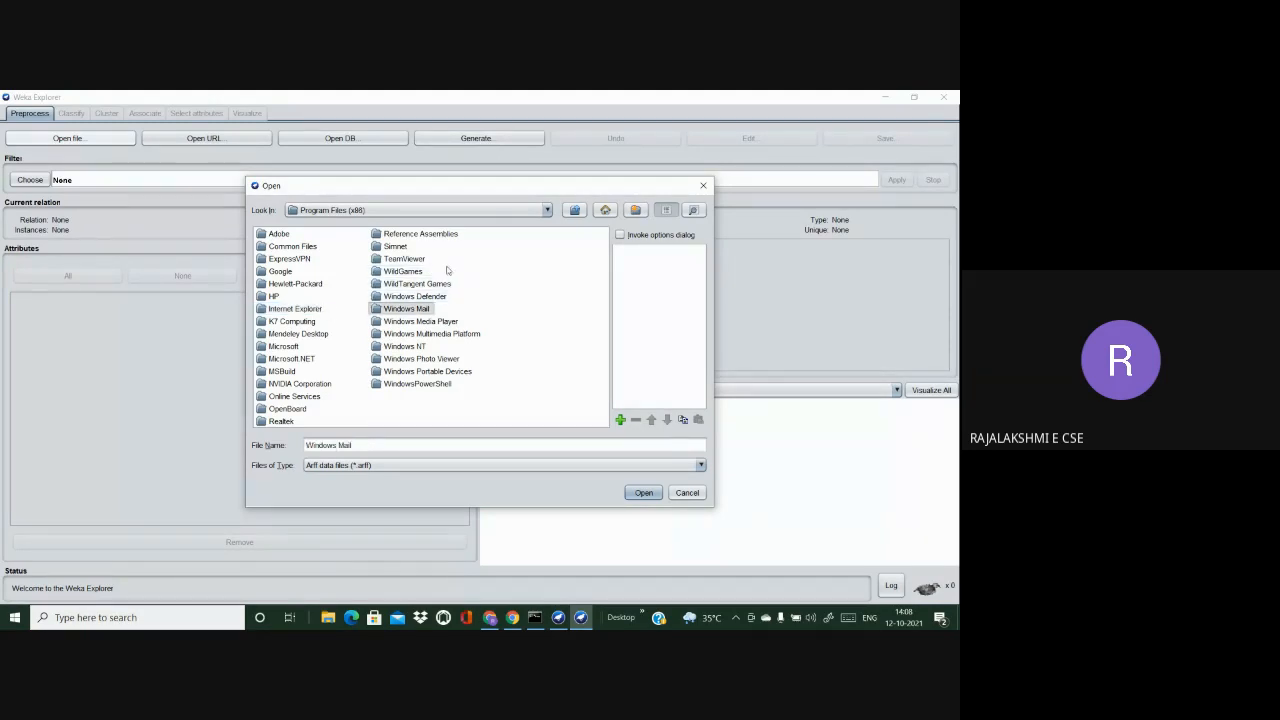
click(380, 210)
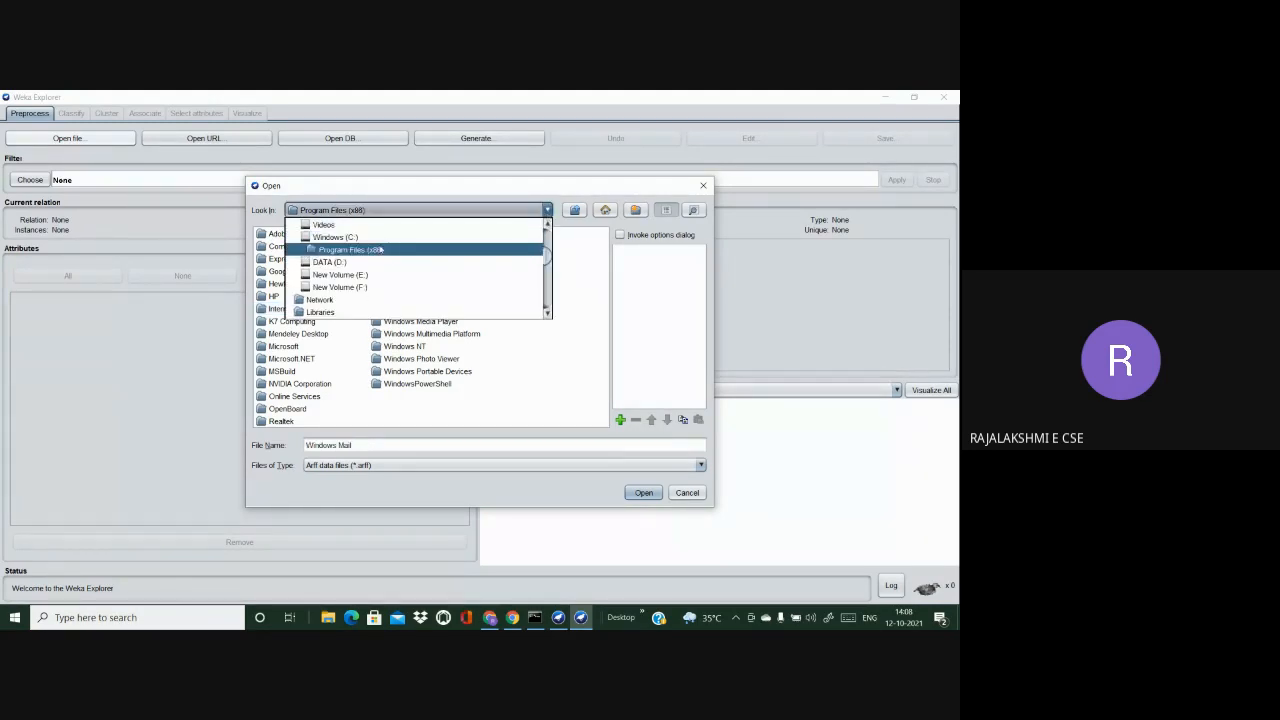
click(335, 237)
Step: Load supermarket.arff from the data folder of Weka-3-8-5 in Program Files
double_click(316, 298)
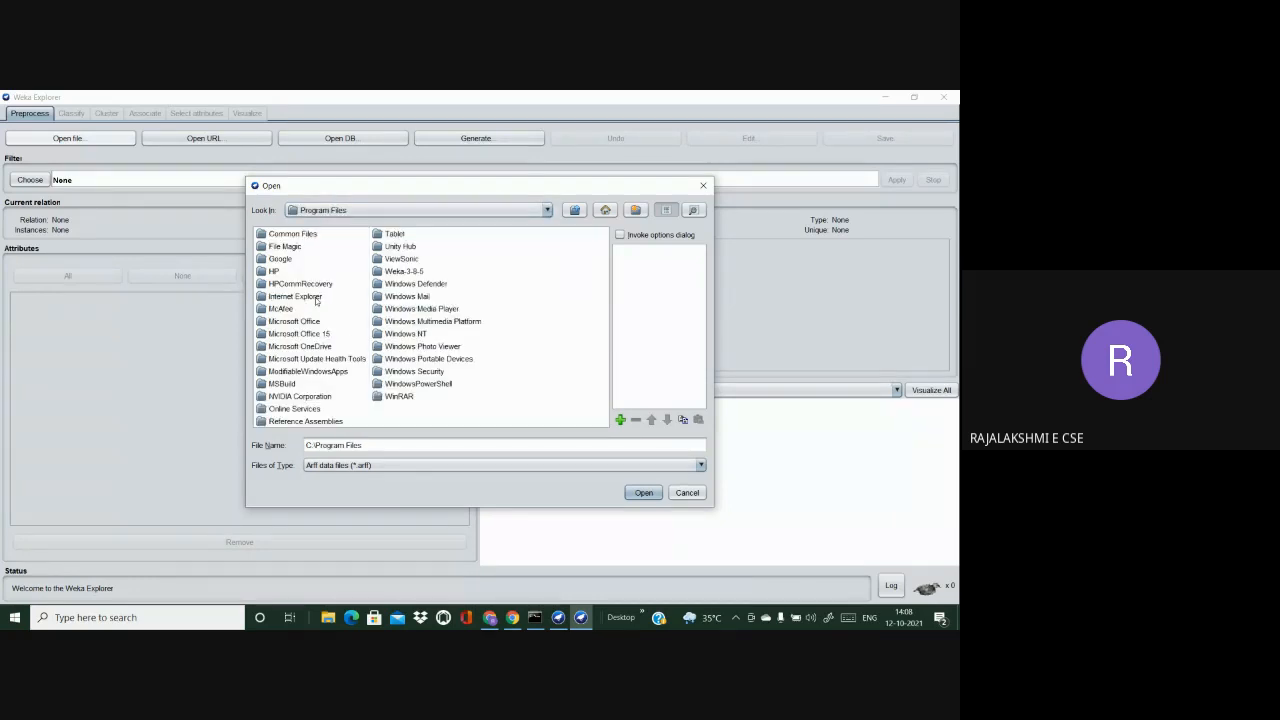
click(405, 272)
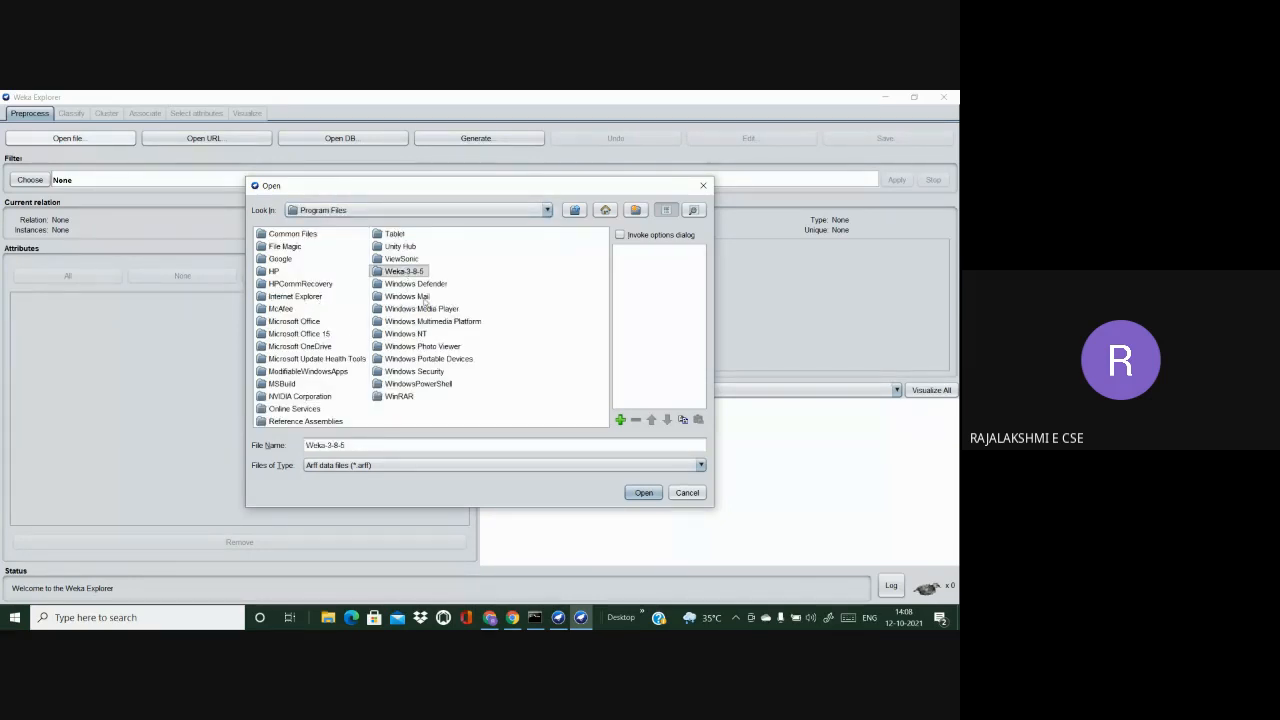
click(410, 272)
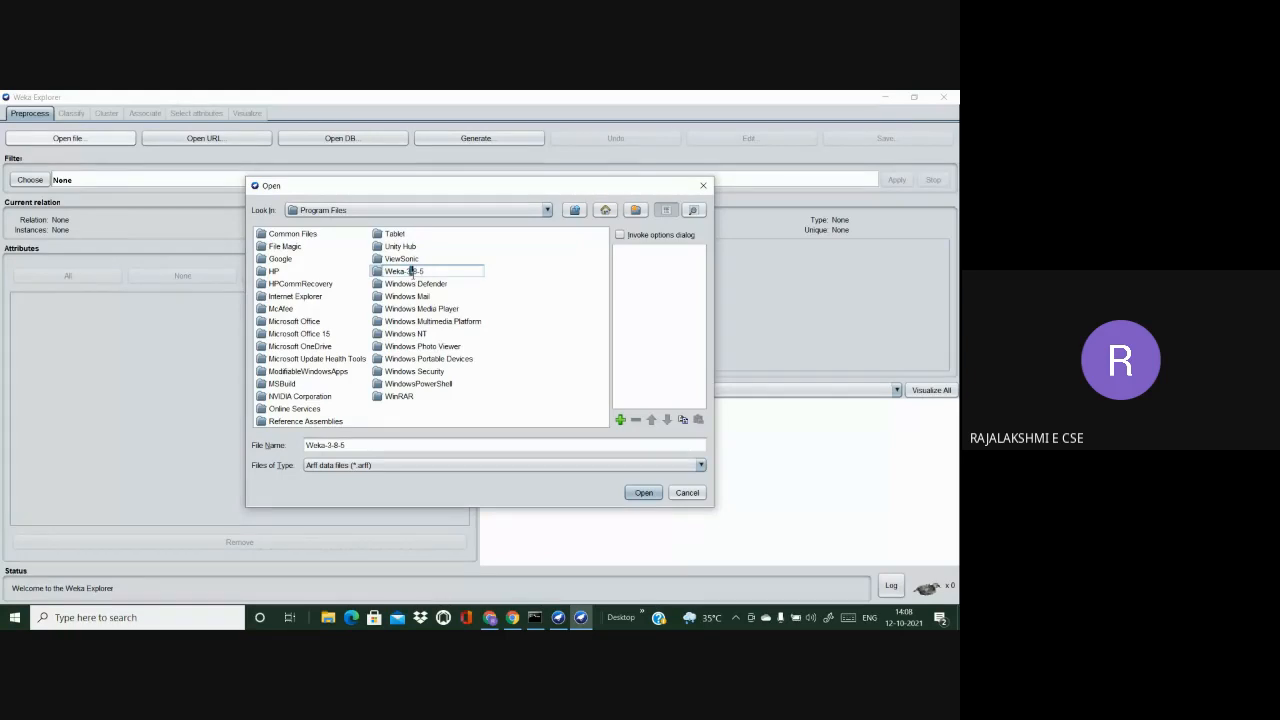
click(528, 305)
double_click(398, 274)
double_click(374, 275)
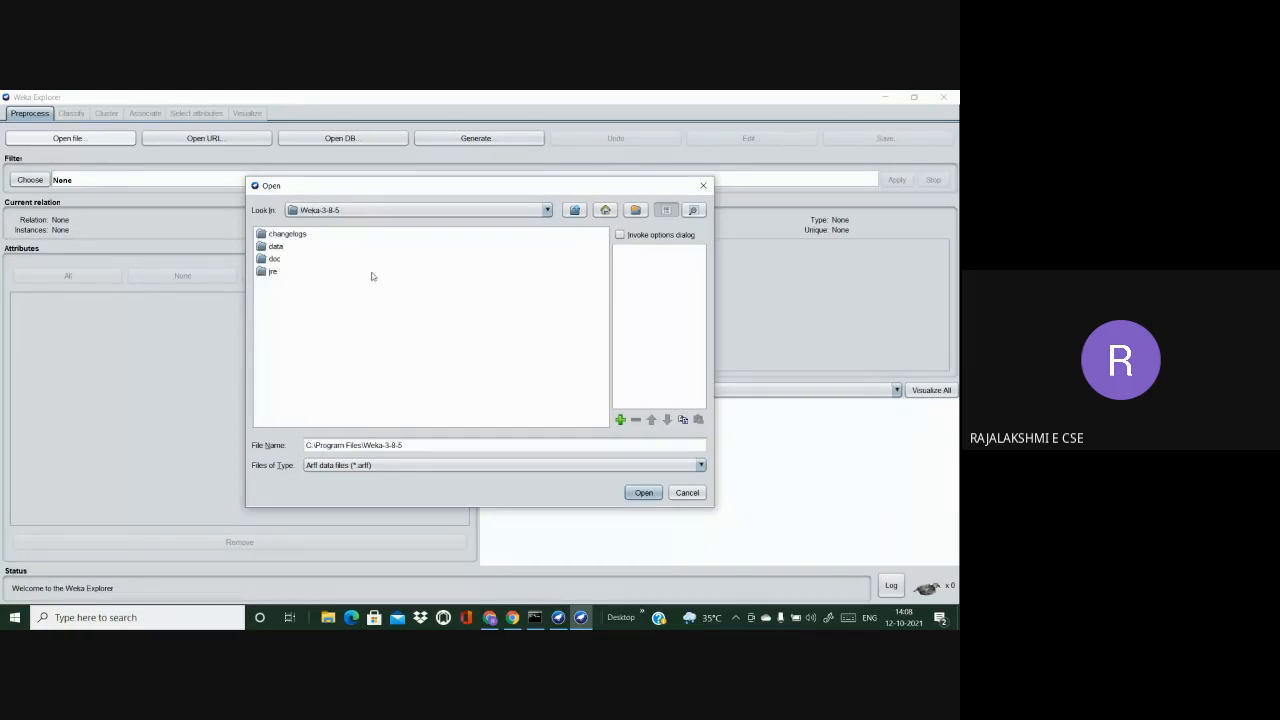
double_click(277, 247)
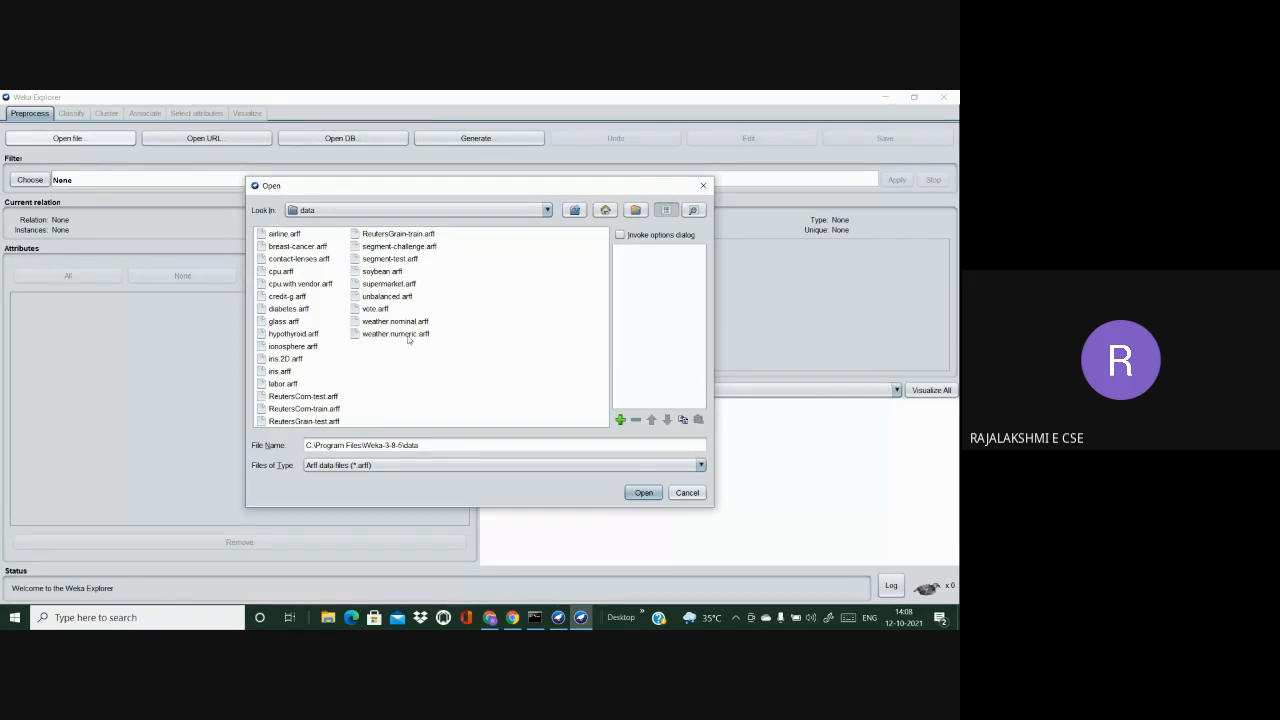
click(397, 284)
double_click(397, 284)
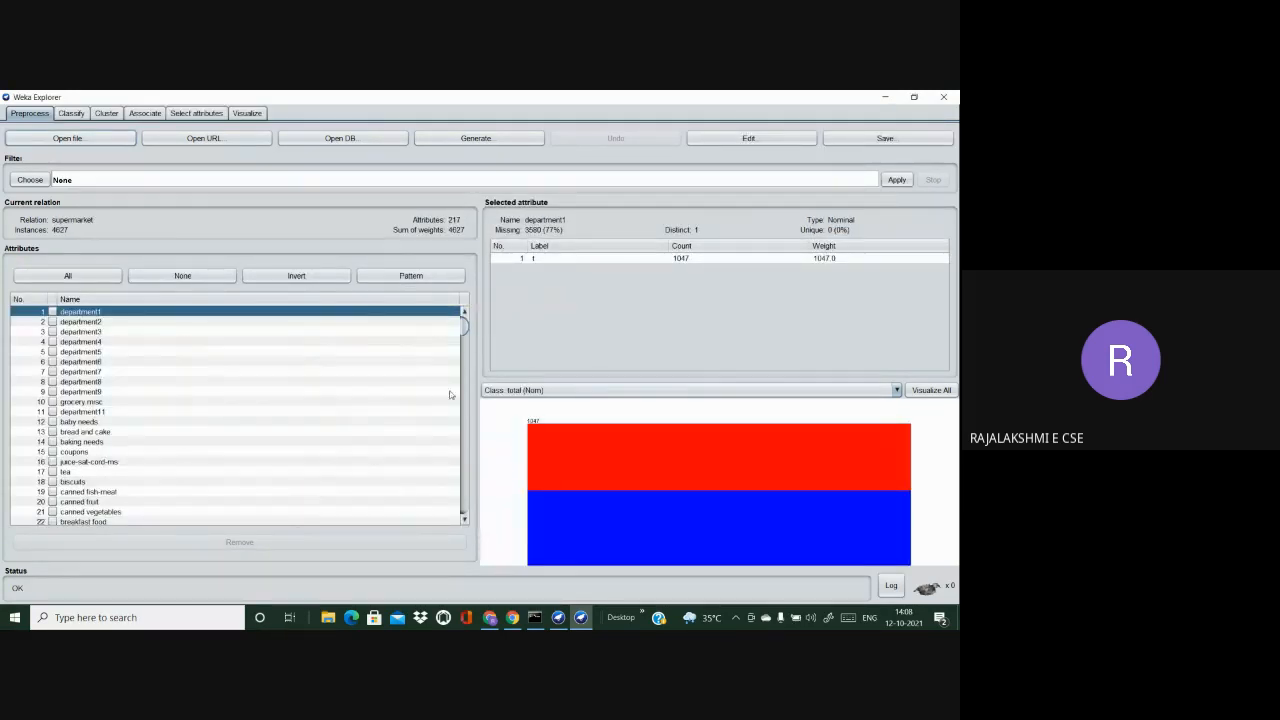
Step: Look through the supermarket dataset's attribute list from the first attribute to the last
scroll(181, 385, down, 4)
scroll(181, 385, down, 20)
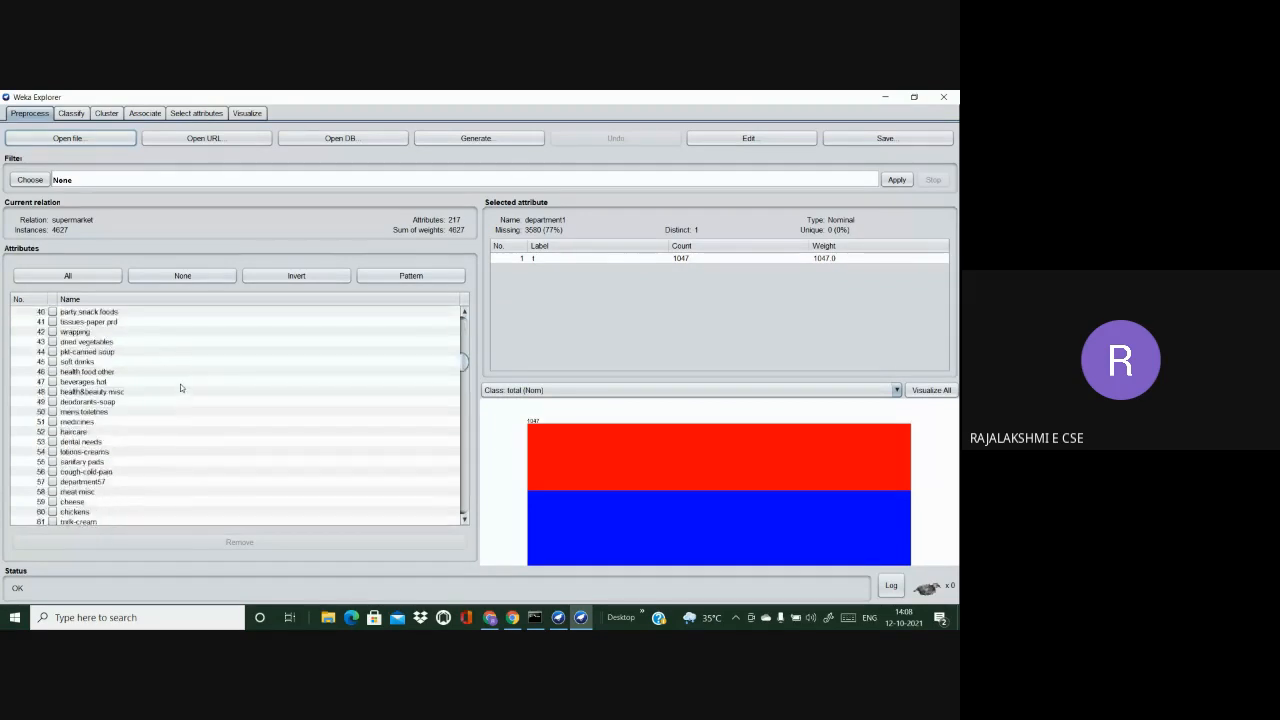
scroll(197, 397, down, 20)
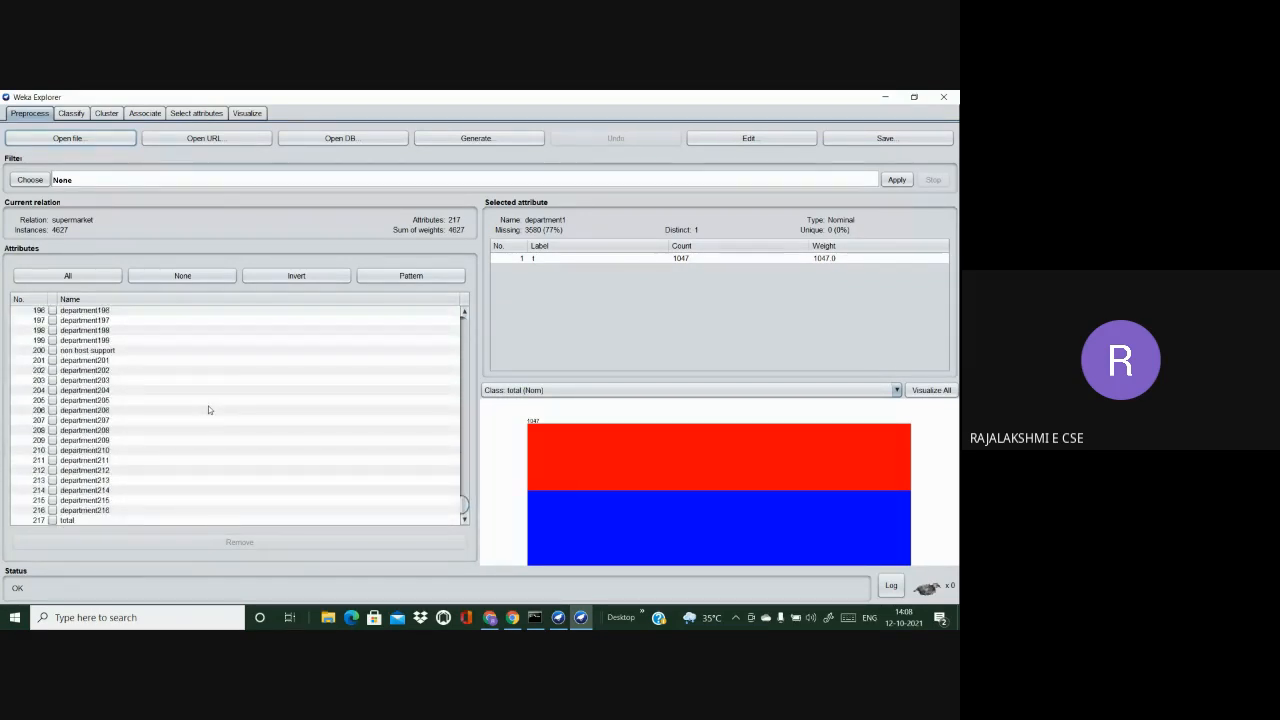
scroll(209, 409, up, 20)
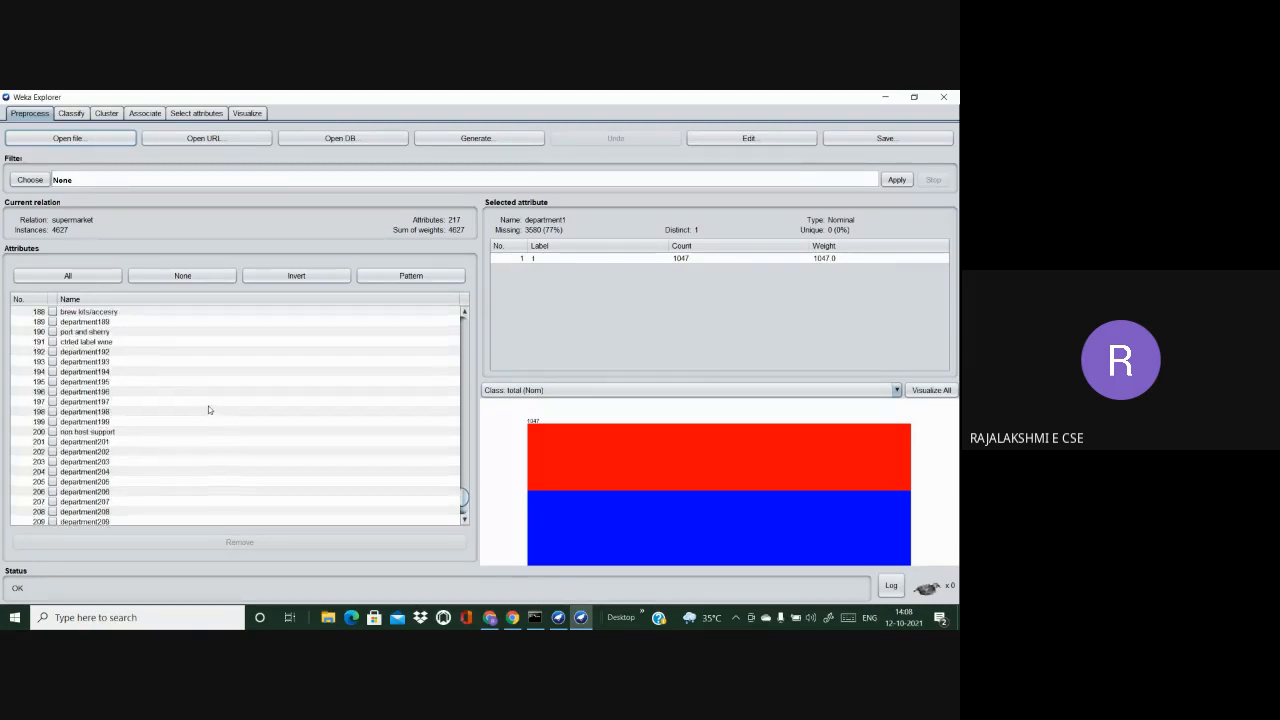
scroll(209, 409, up, 20)
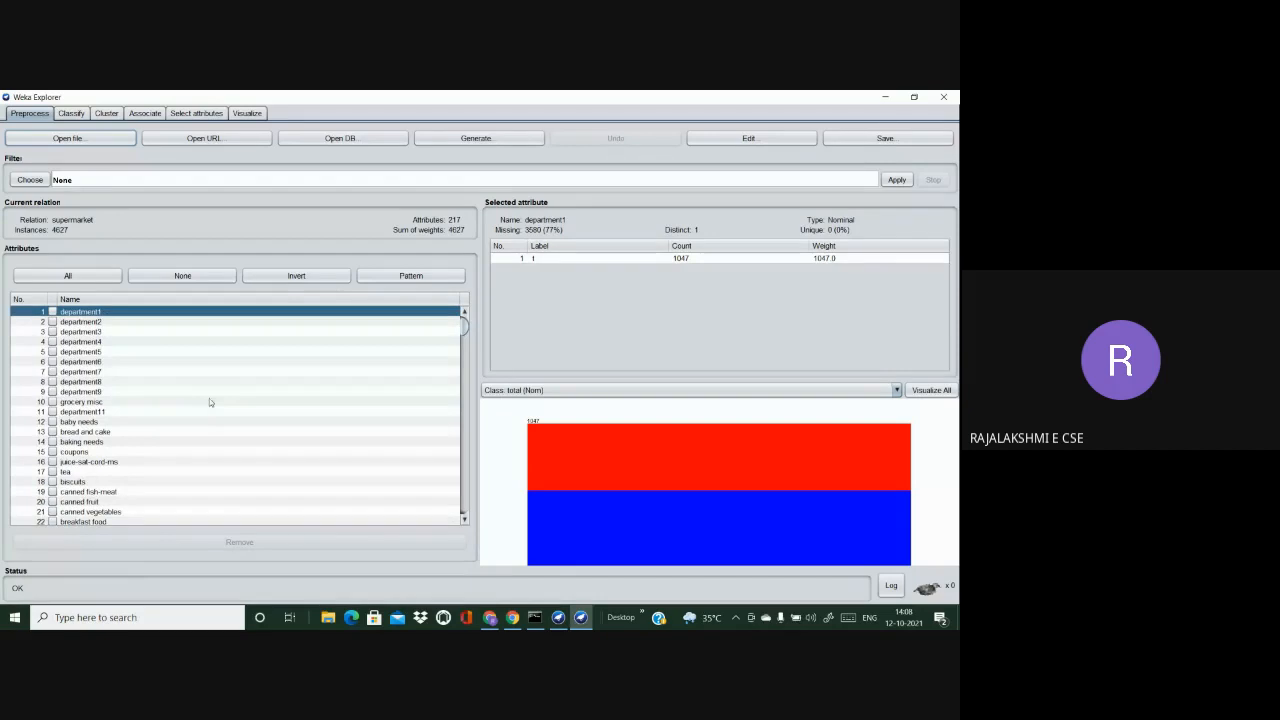
scroll(209, 405, down, 10)
scroll(152, 434, up, 10)
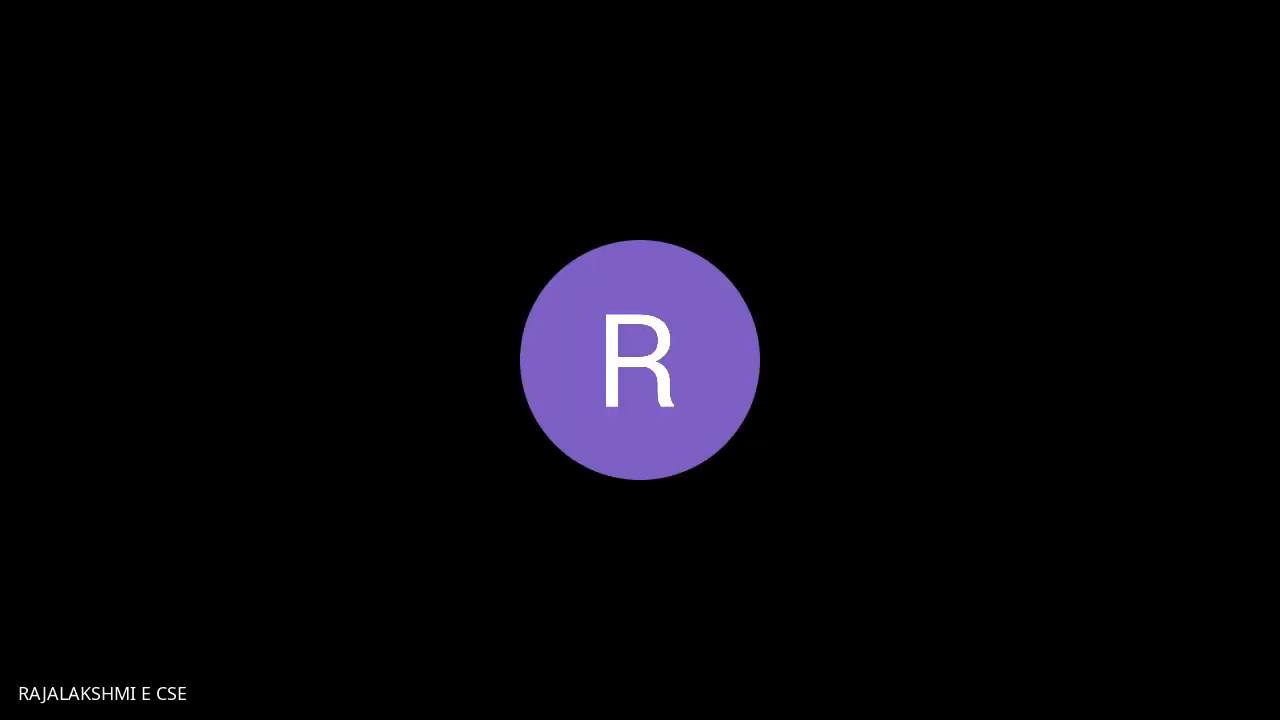
Step: Tick the total and department216 attributes at the end of the list, and untick total
scroll(212, 408, down, 15)
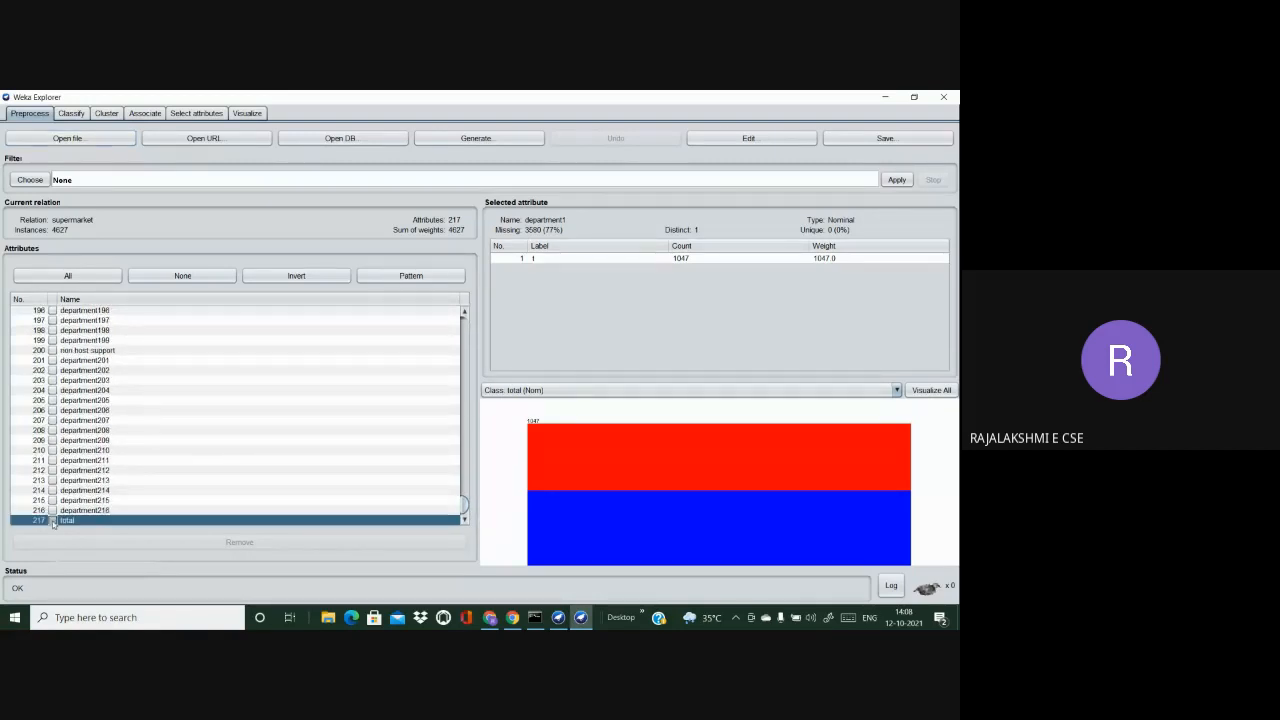
click(53, 521)
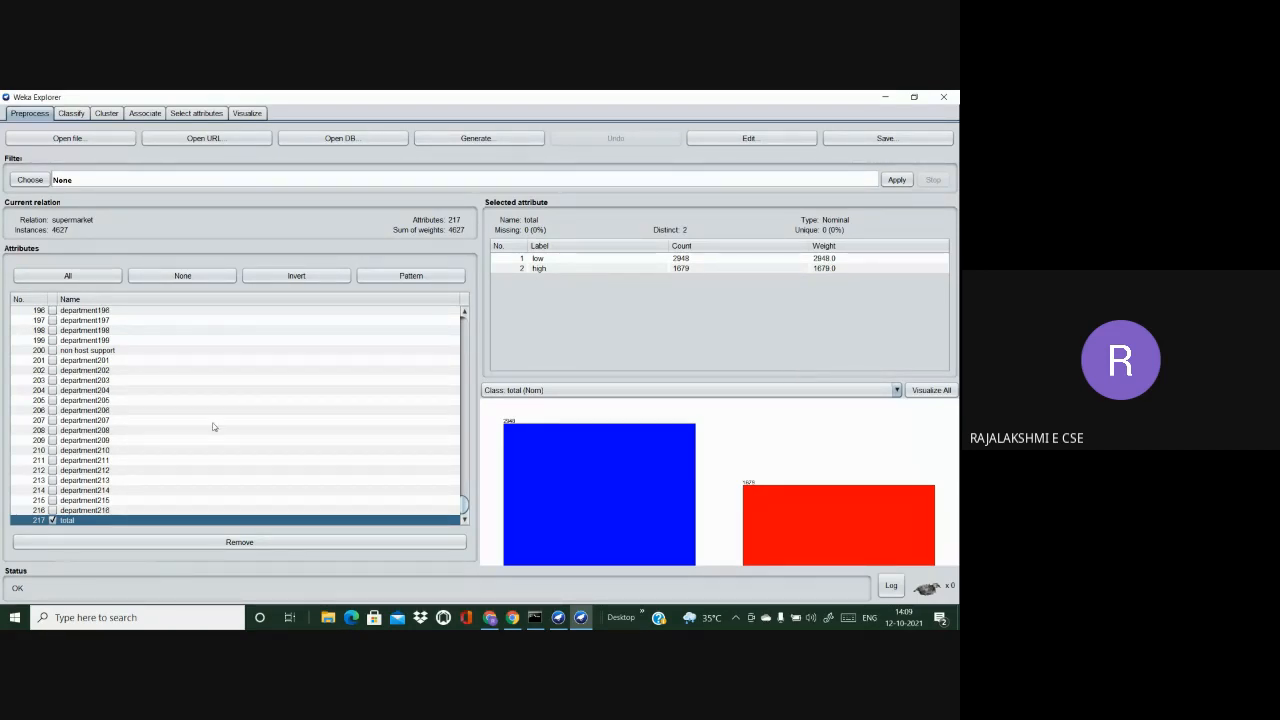
click(52, 511)
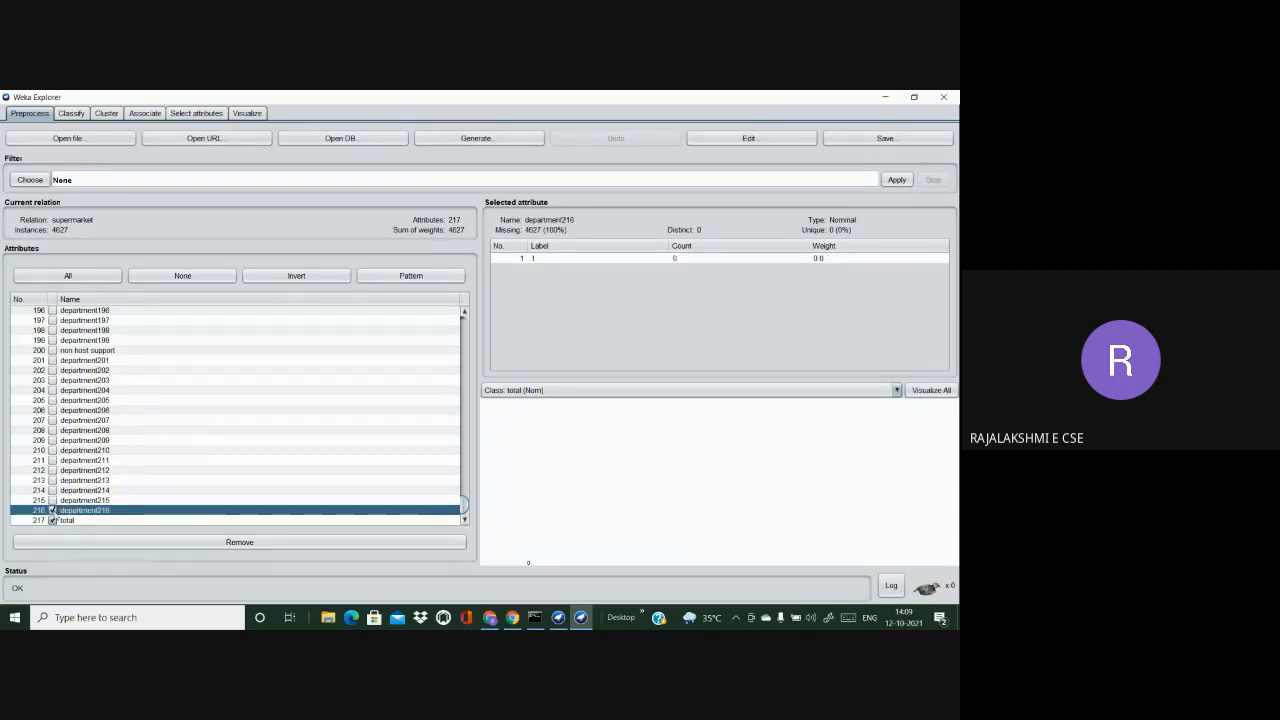
click(56, 521)
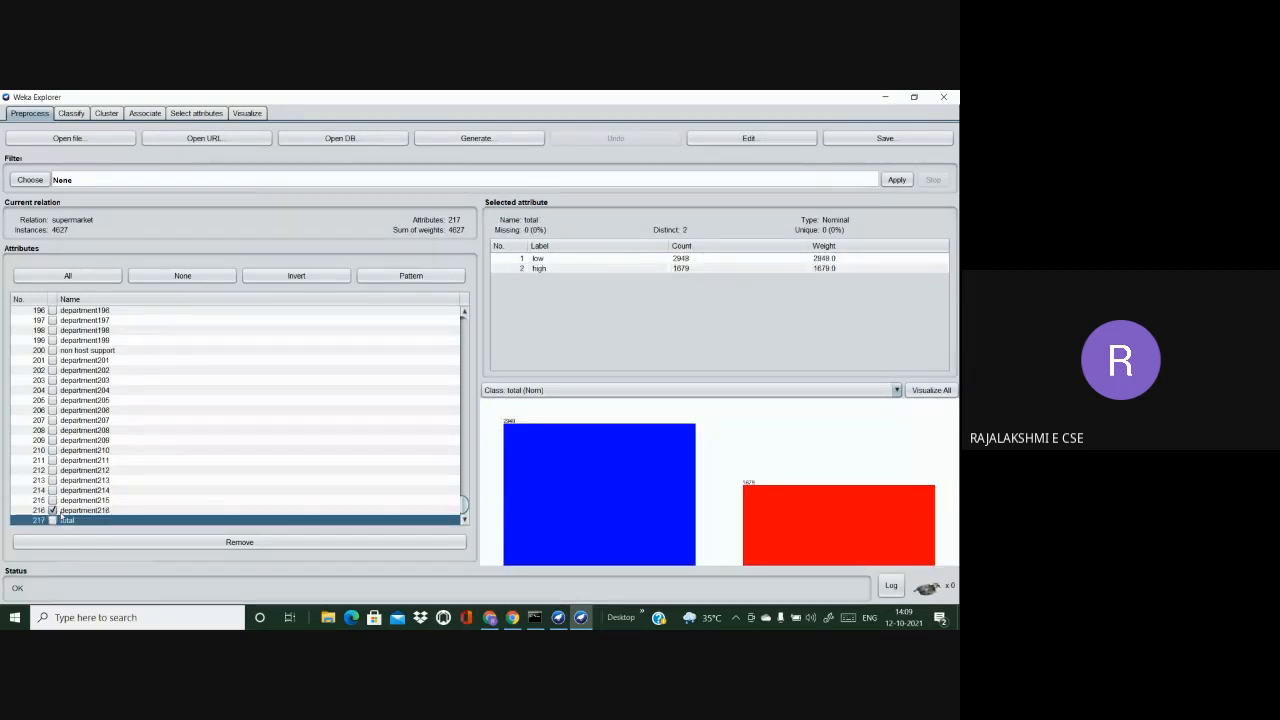
scroll(196, 477, up, 20)
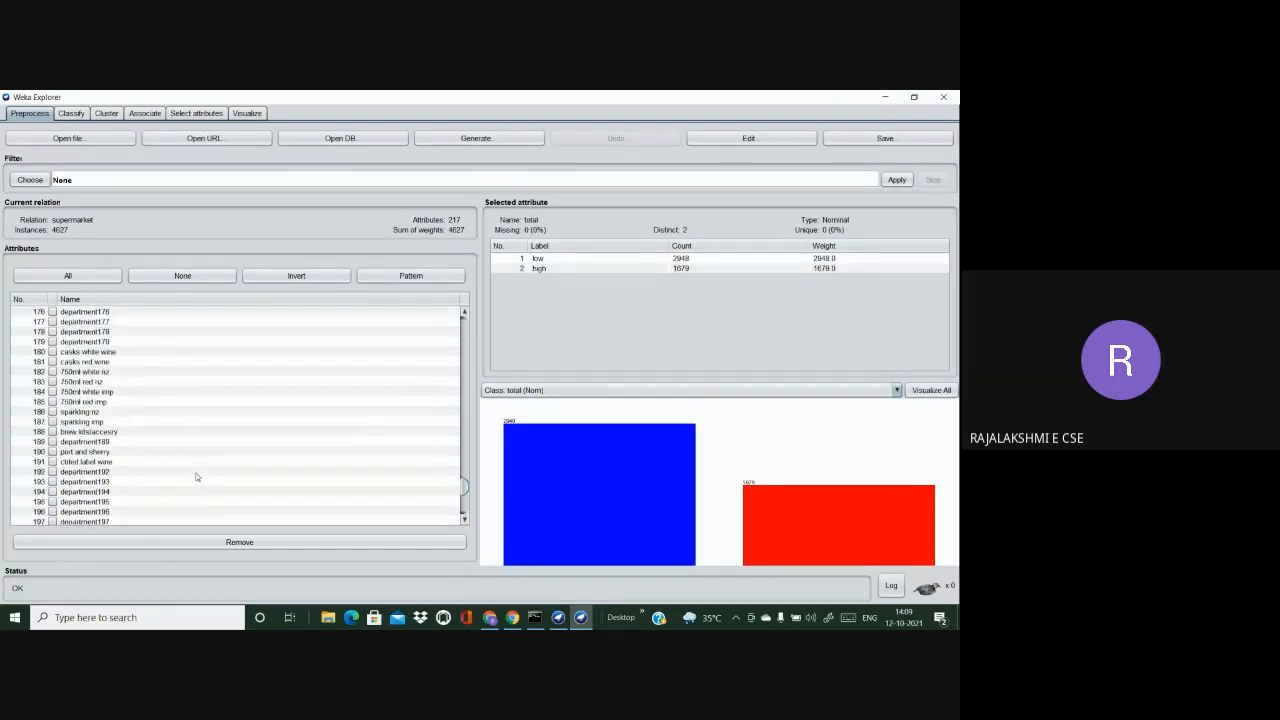
scroll(196, 472, up, 20)
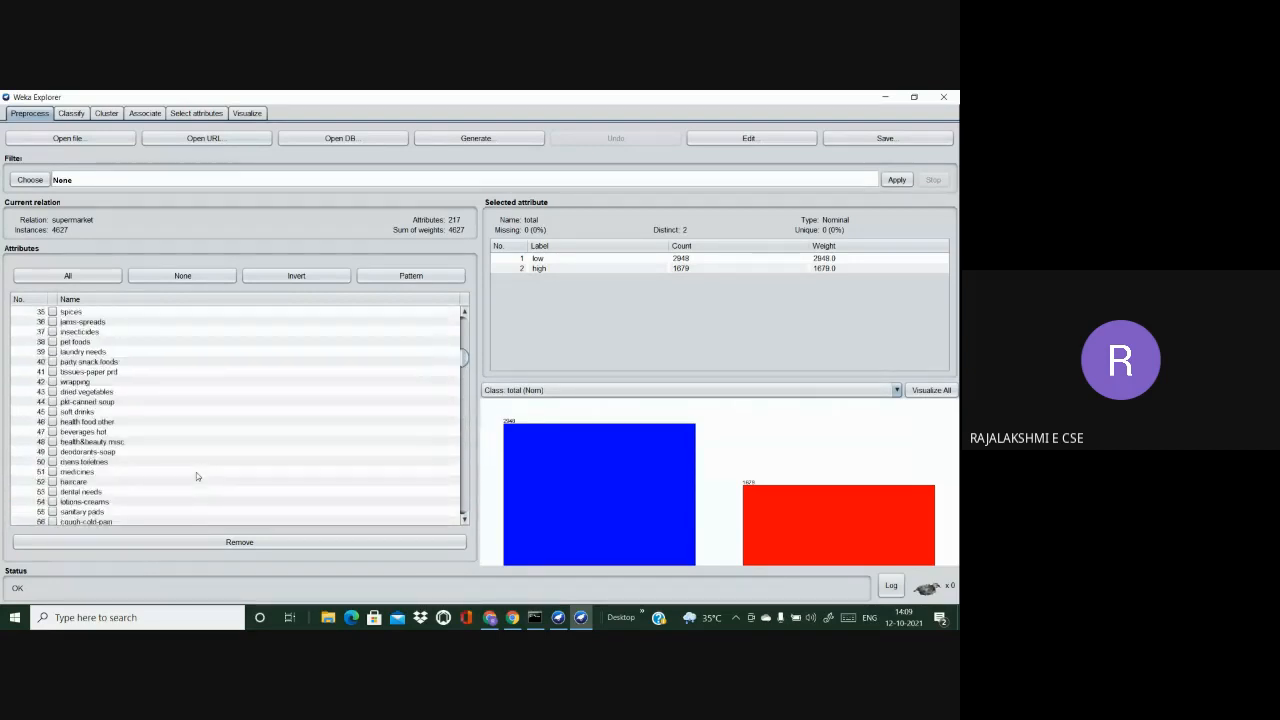
Step: Tick all supermarket attributes and view the statistics of individual ones from department1 down to baby needs
click(43, 276)
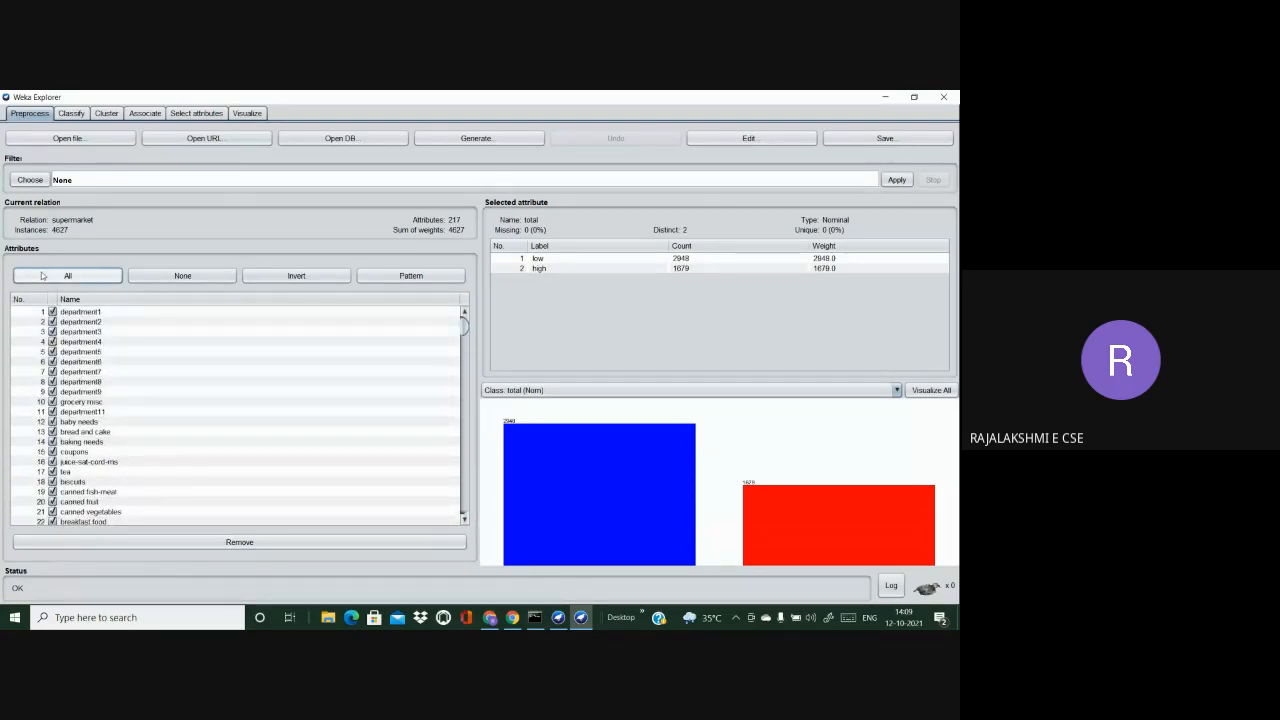
click(238, 371)
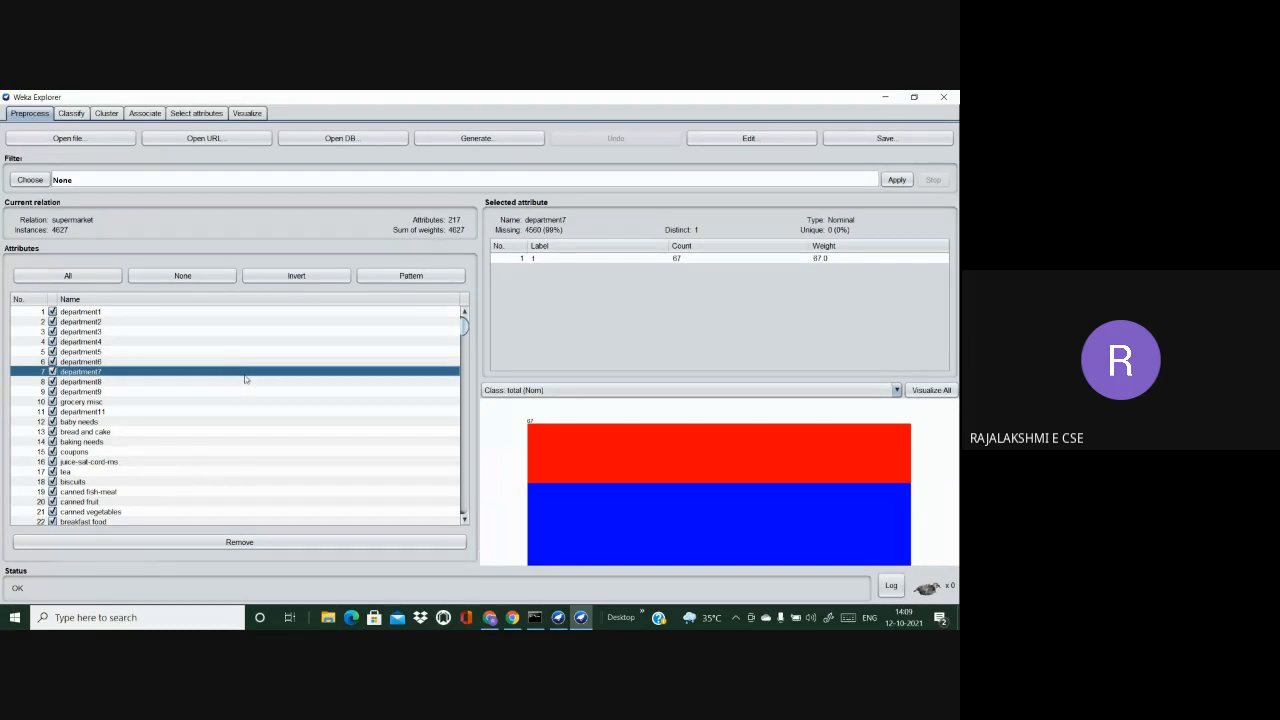
click(68, 312)
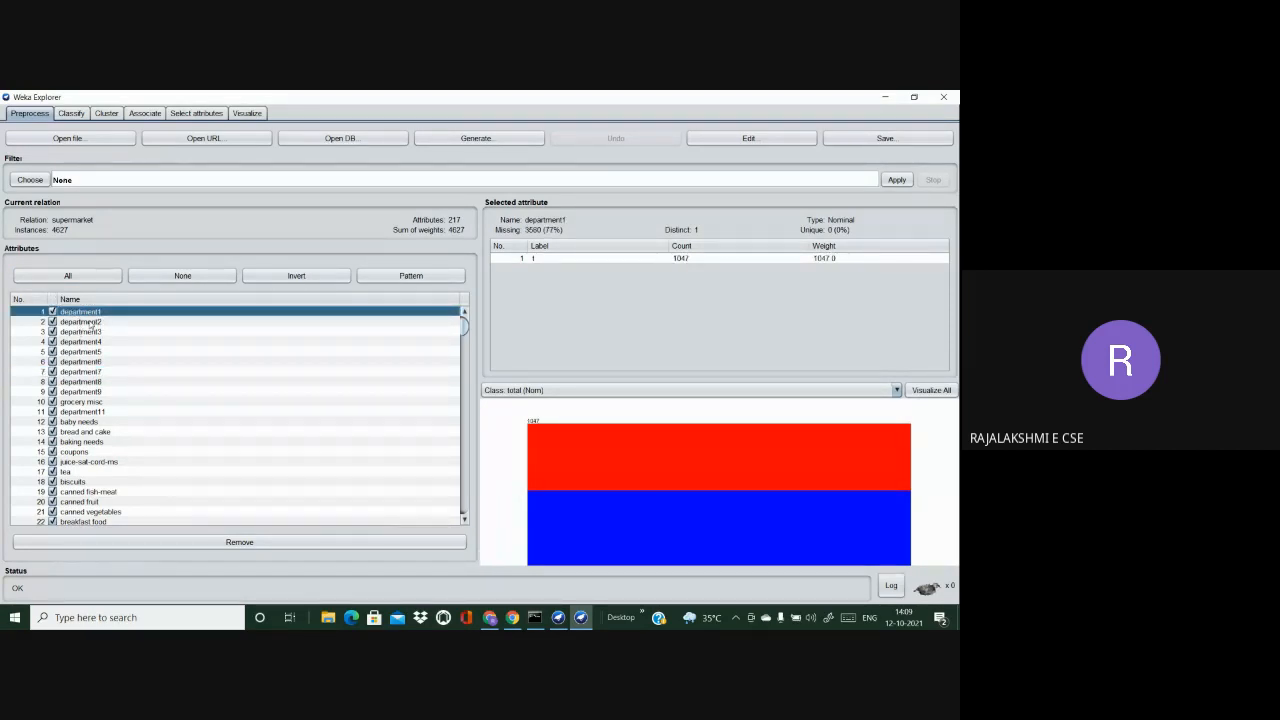
click(91, 323)
click(91, 333)
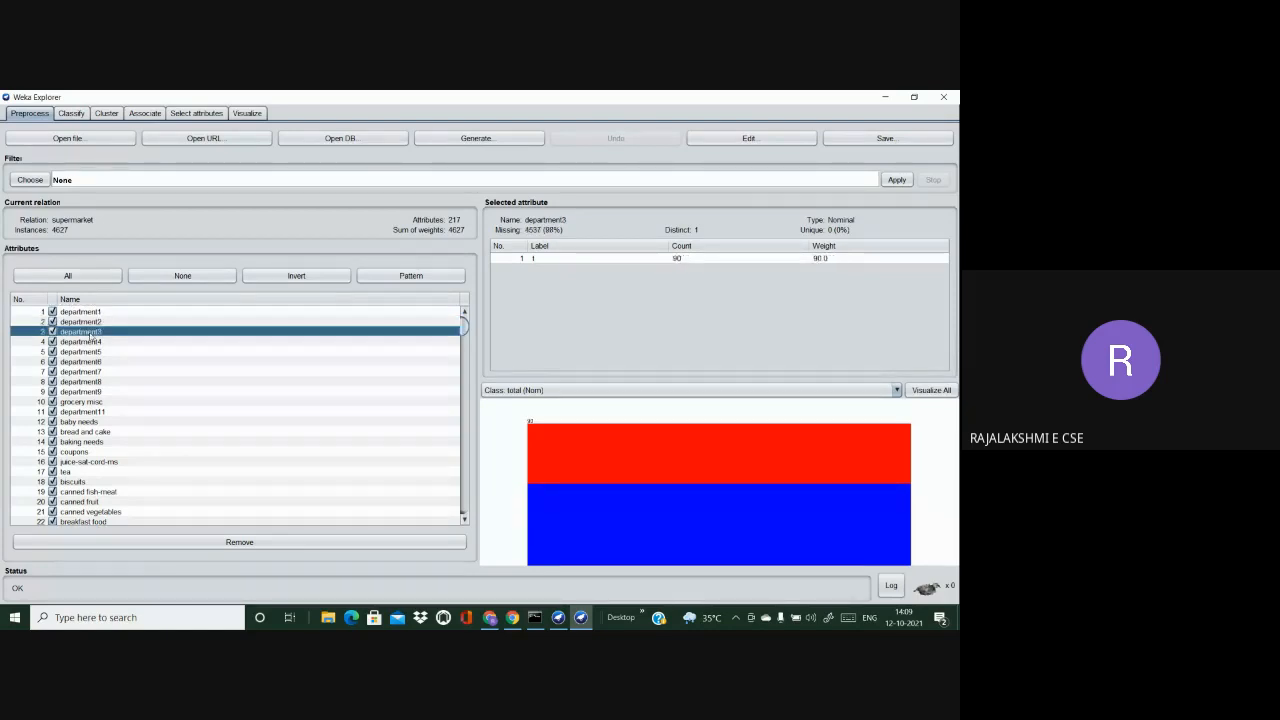
click(89, 353)
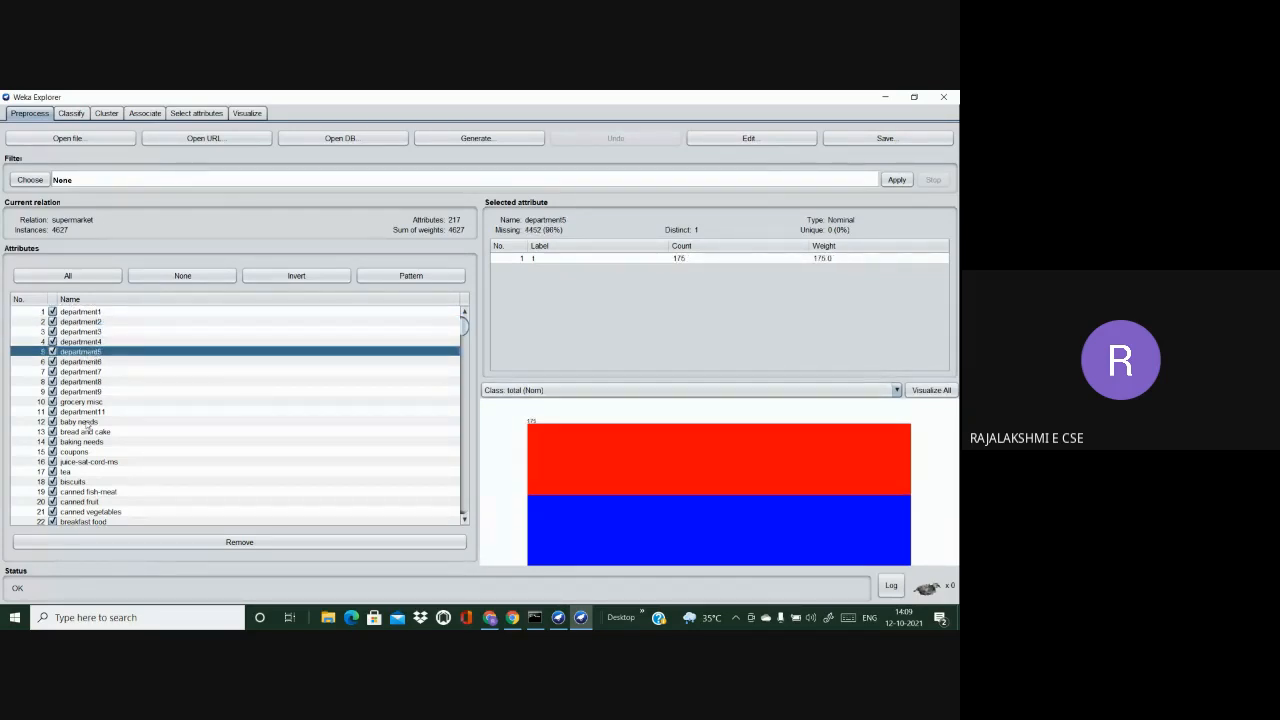
click(88, 364)
click(86, 372)
click(85, 391)
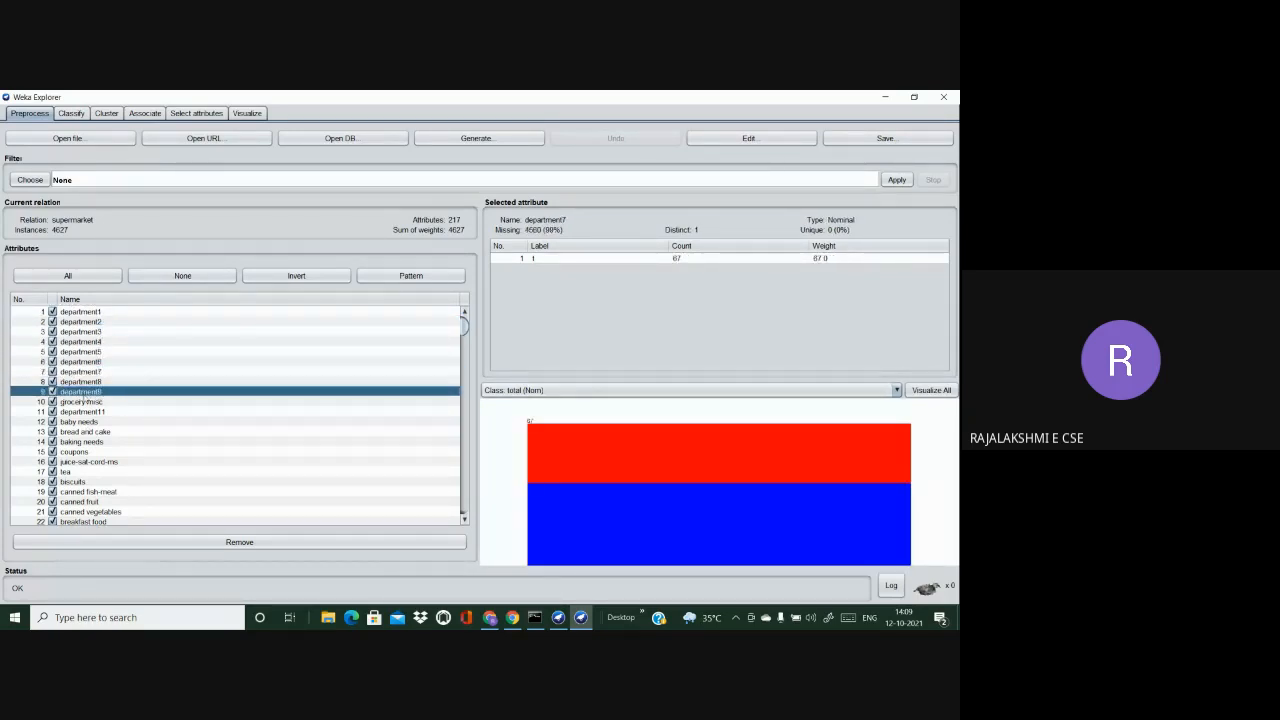
click(80, 411)
click(77, 421)
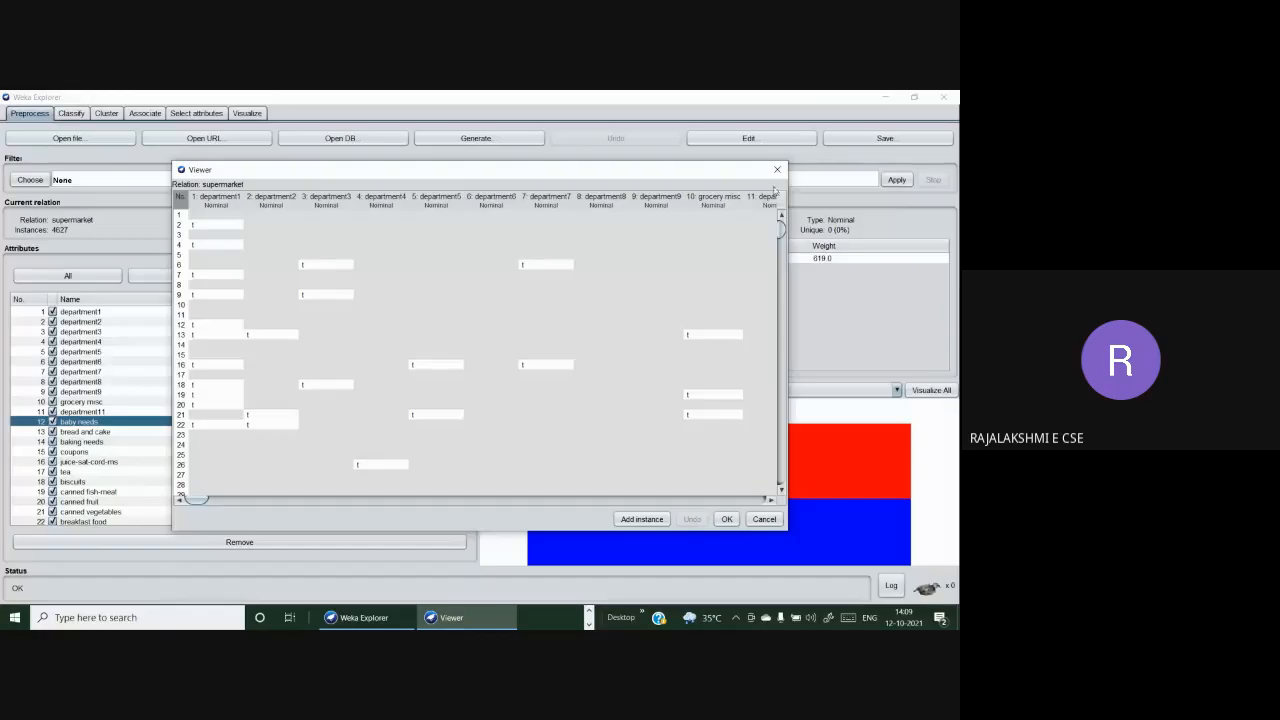
Step: Look through the supermarket instances in the data viewer and close it without making changes
scroll(374, 305, down, 5)
scroll(374, 305, up, 3)
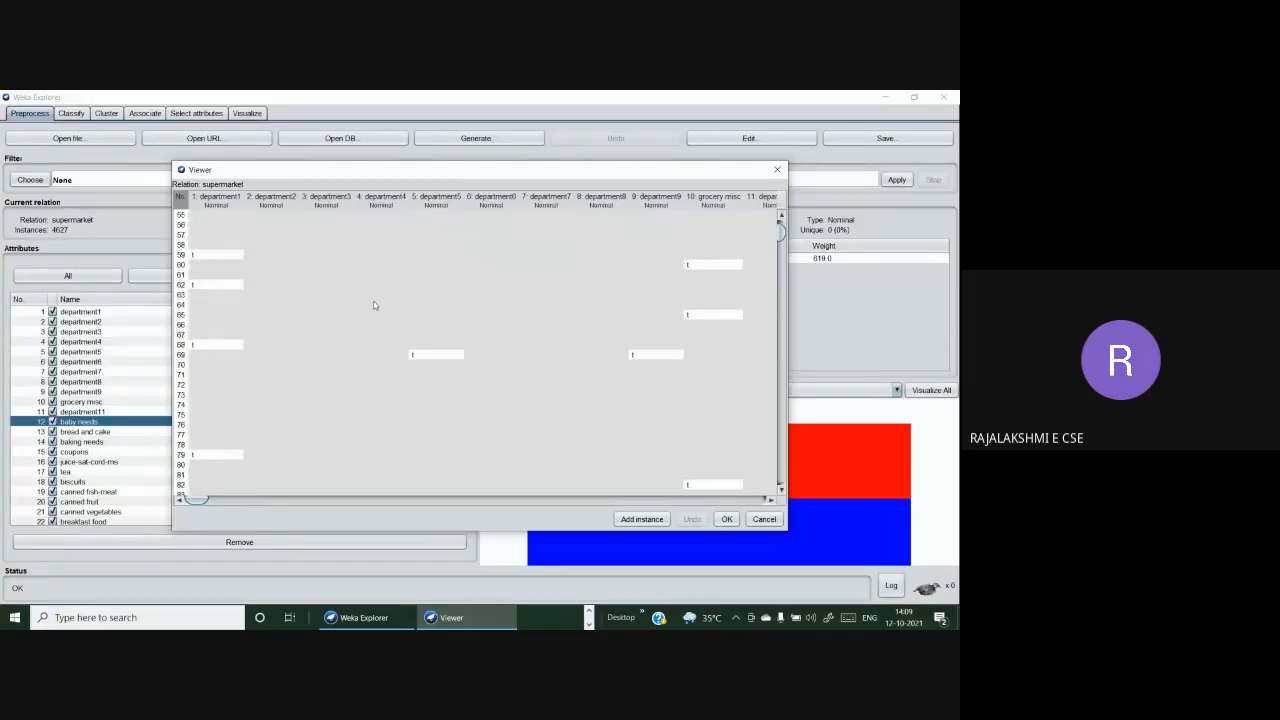
scroll(375, 307, up, 8)
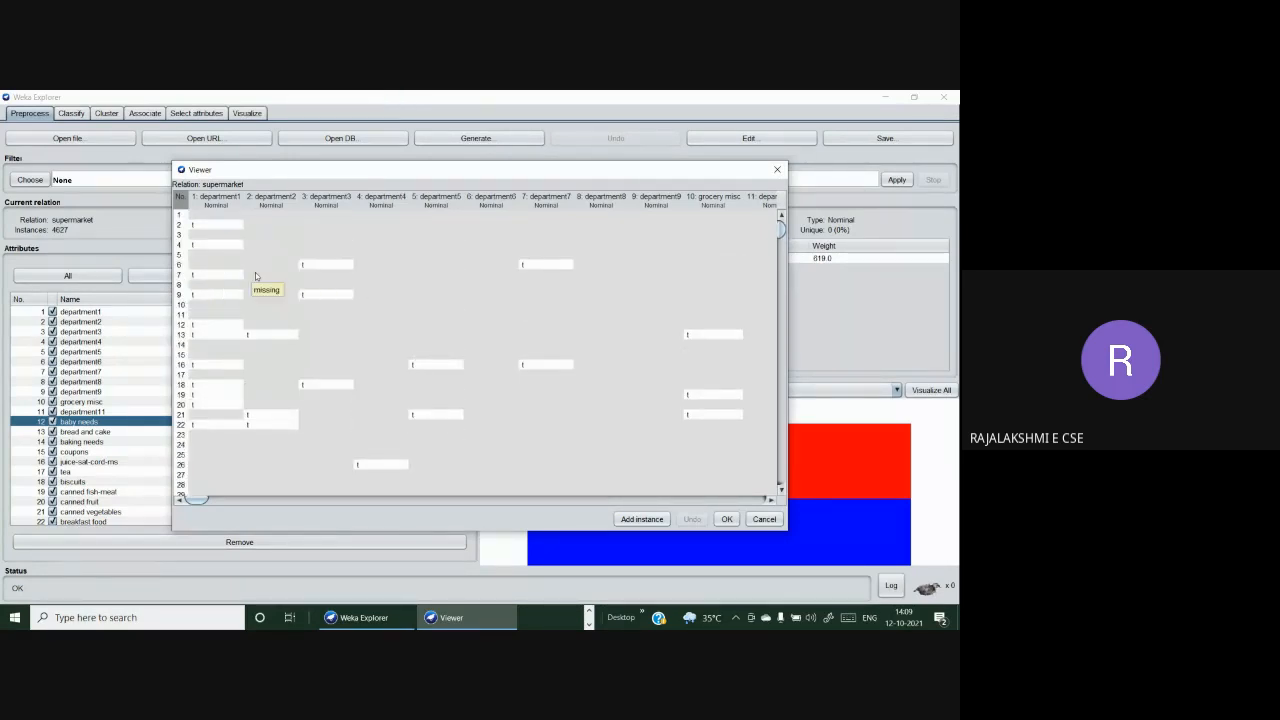
scroll(708, 301, down, 20)
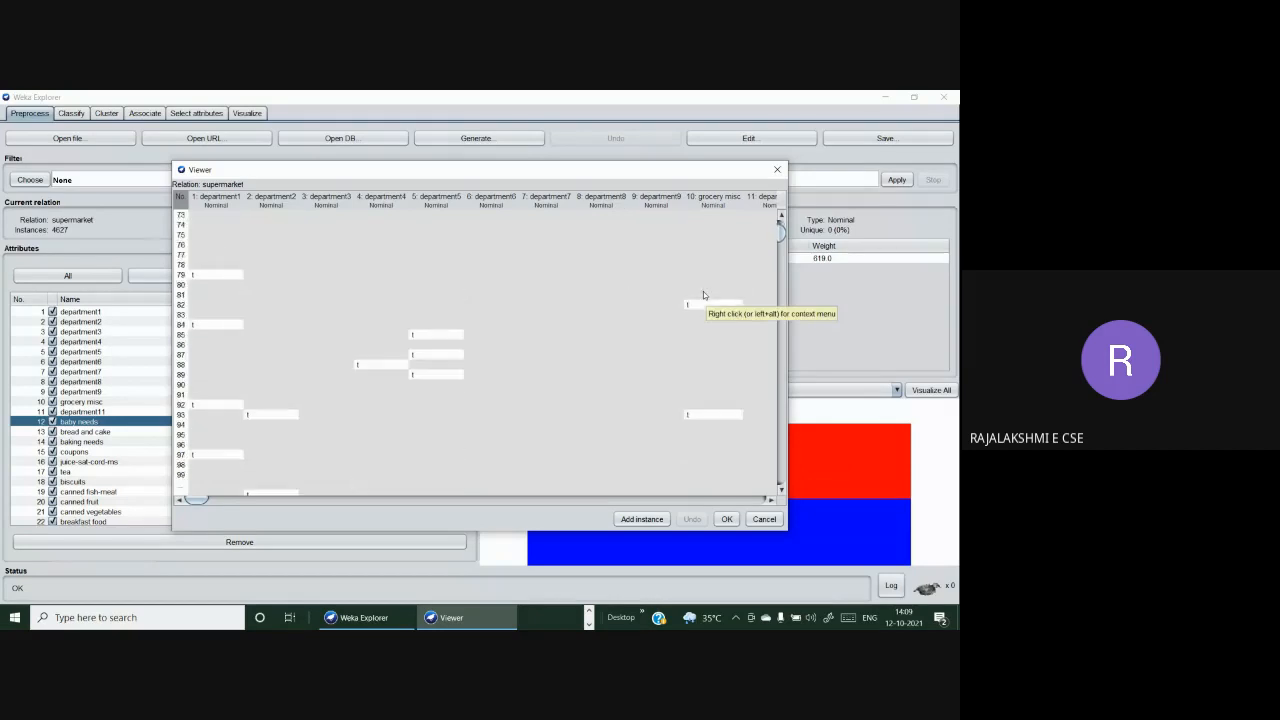
scroll(703, 295, down, 5)
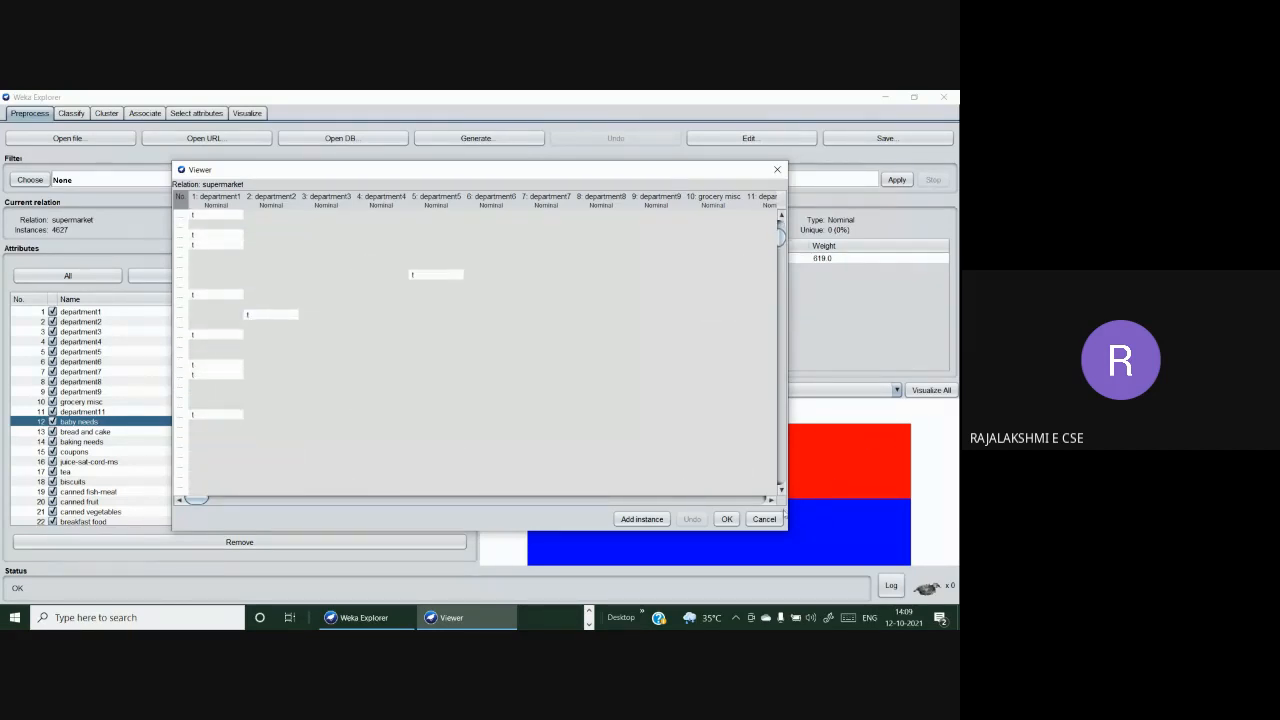
click(765, 519)
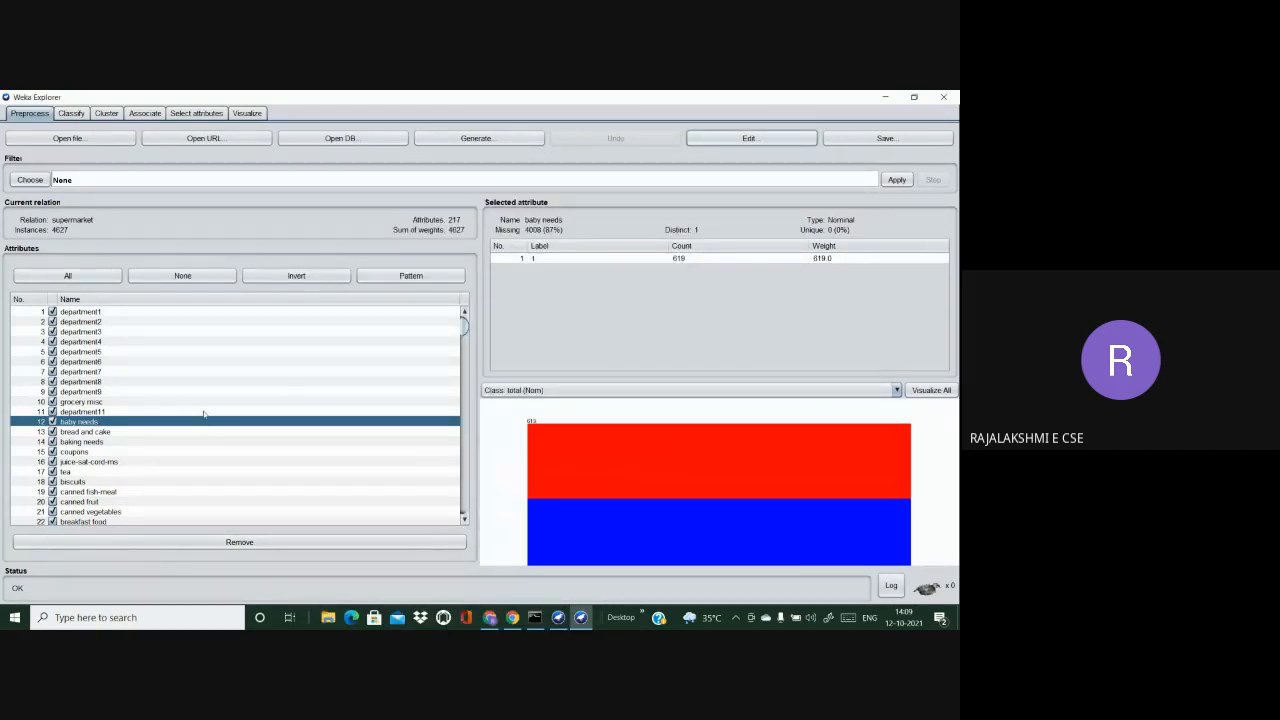
Step: Load iris.arff from the same data folder
click(70, 138)
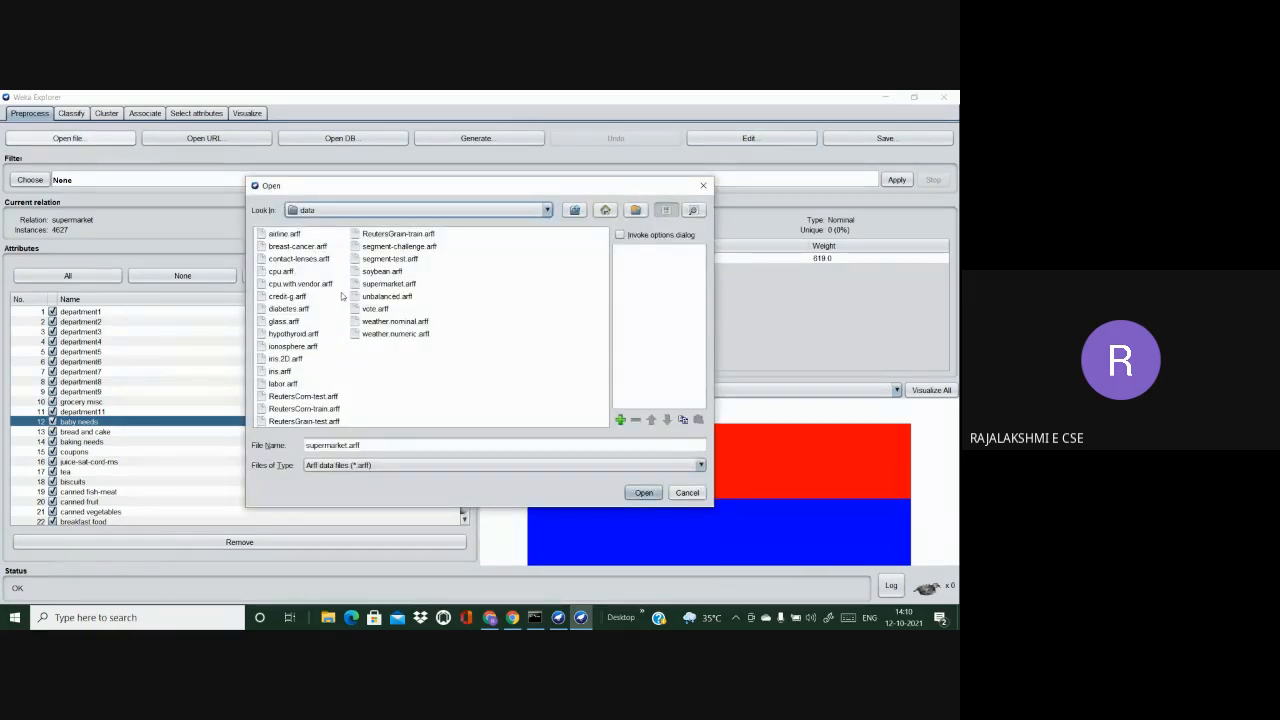
click(288, 376)
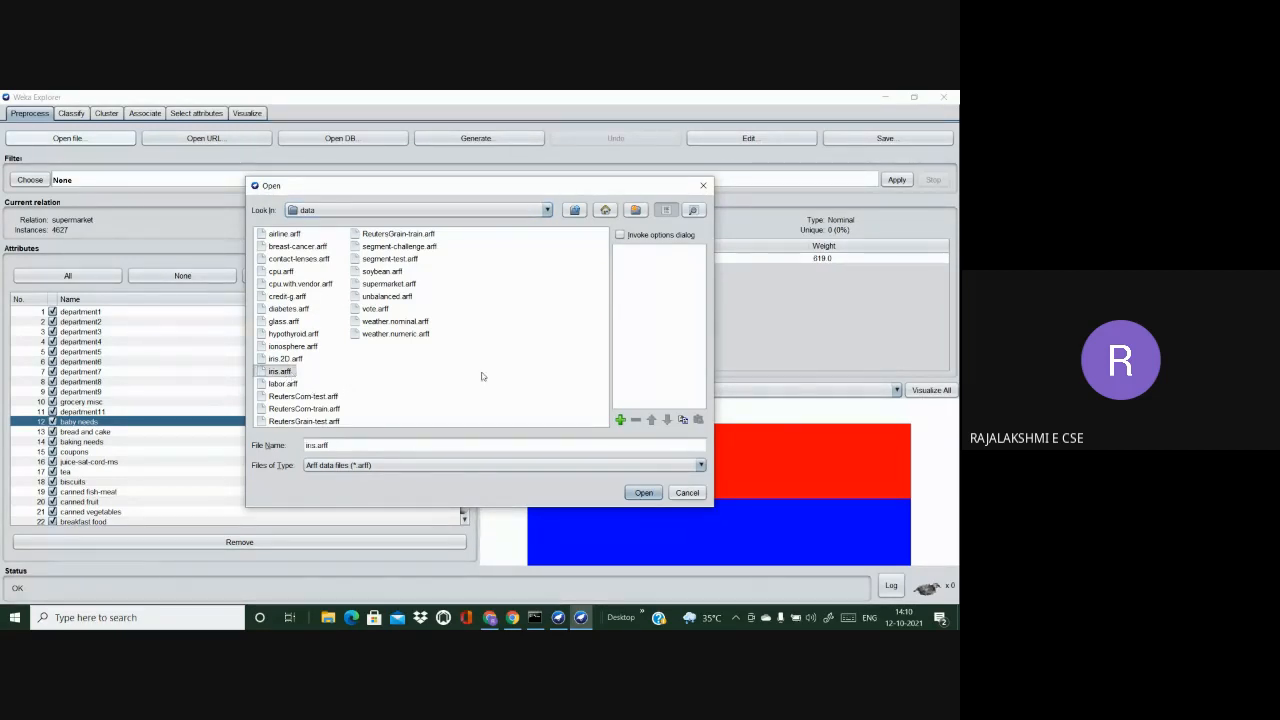
click(643, 492)
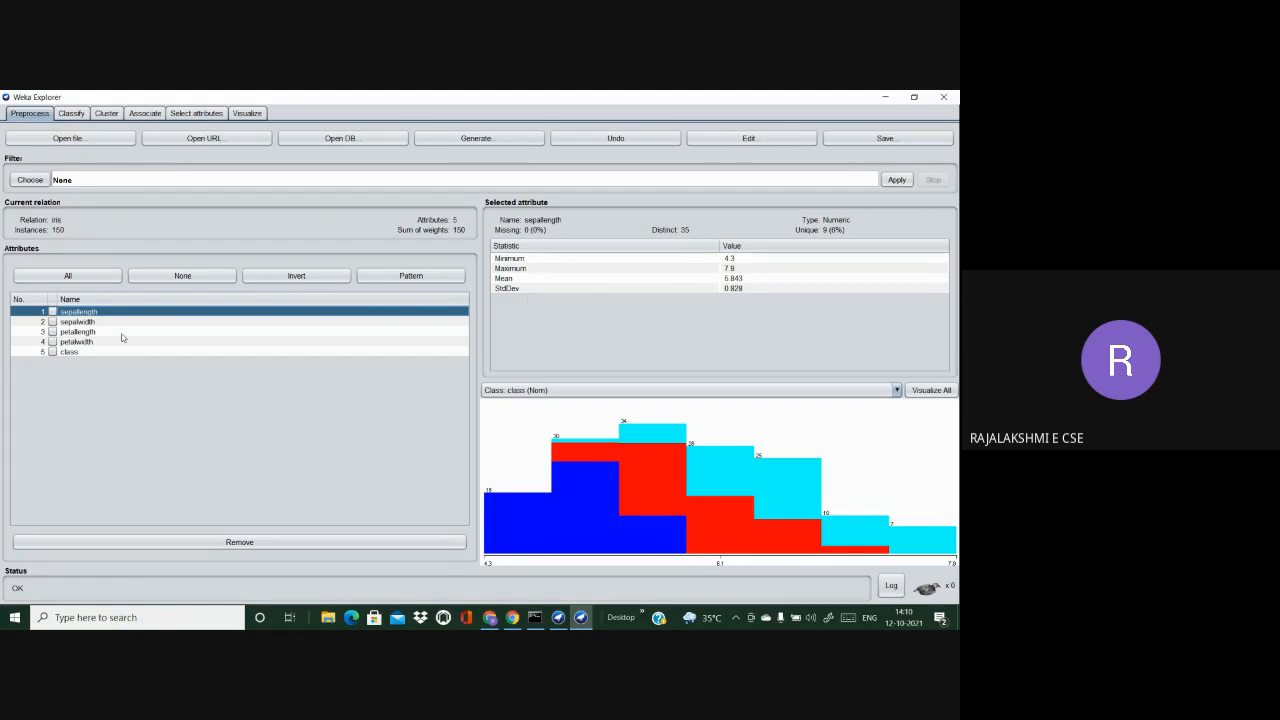
Step: Toggle the sepallength and sepalwidth ticks on and off individually, and tick all five iris attributes
click(53, 312)
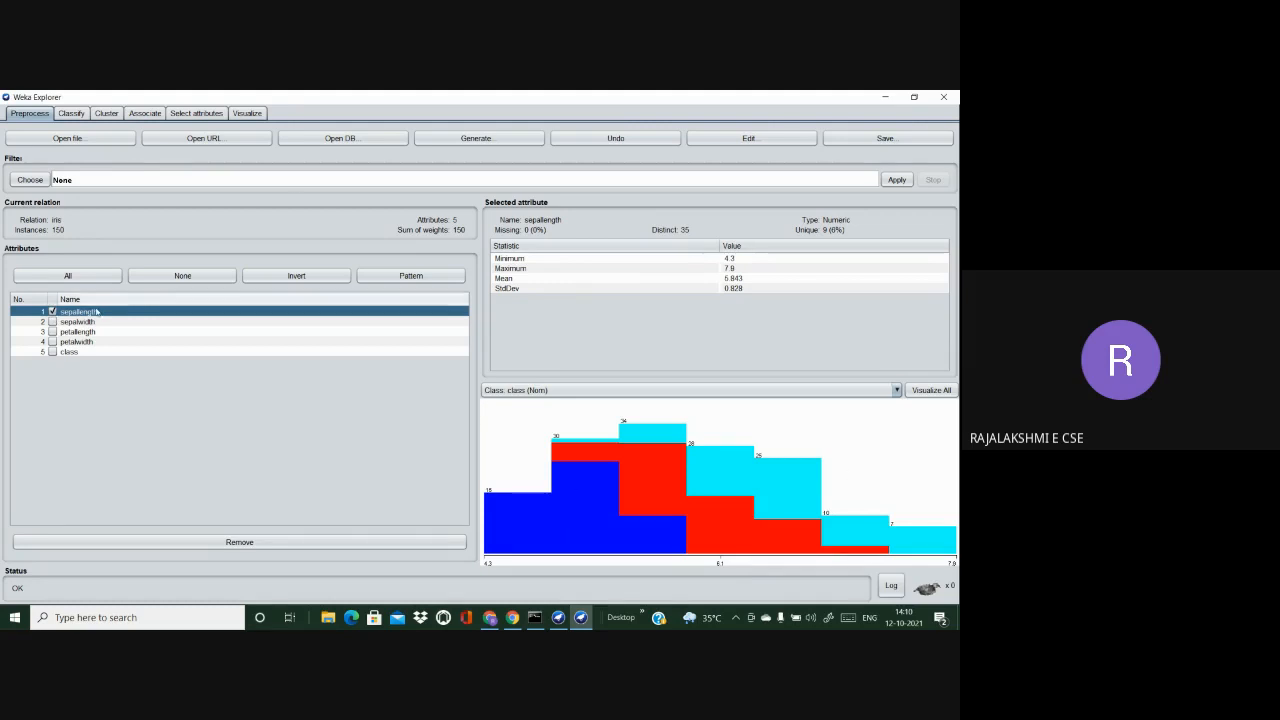
click(53, 322)
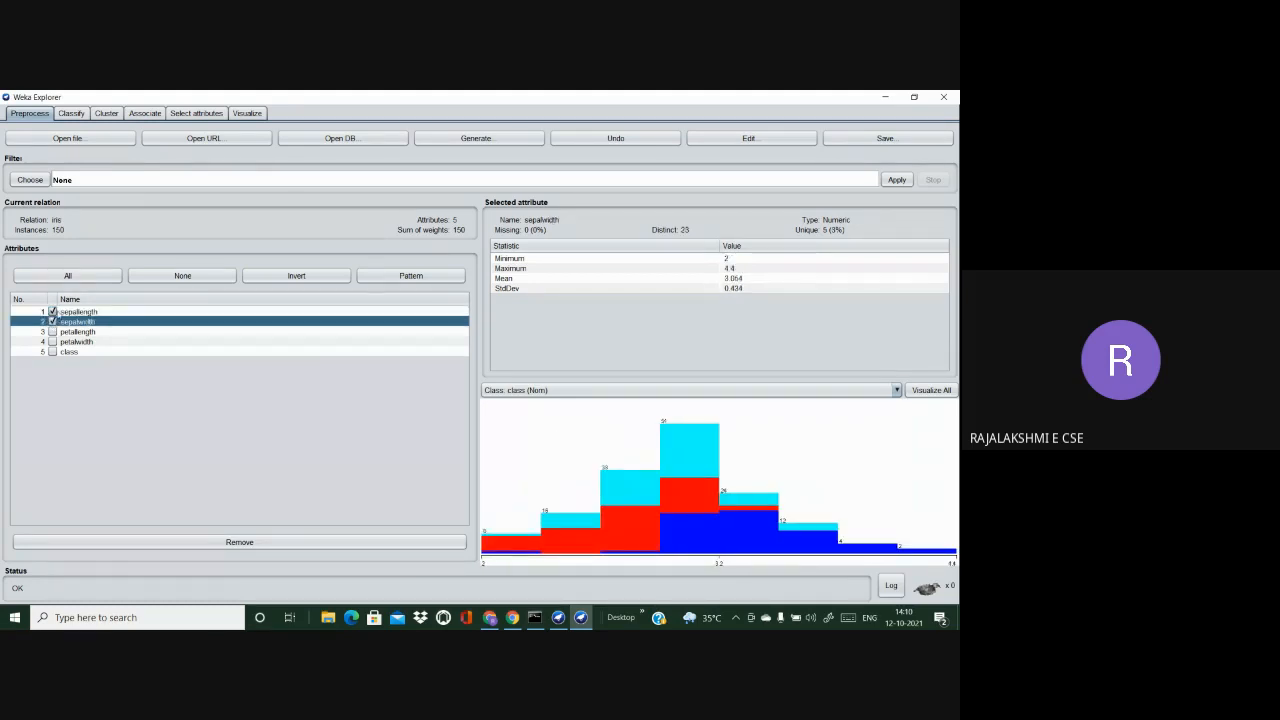
click(53, 312)
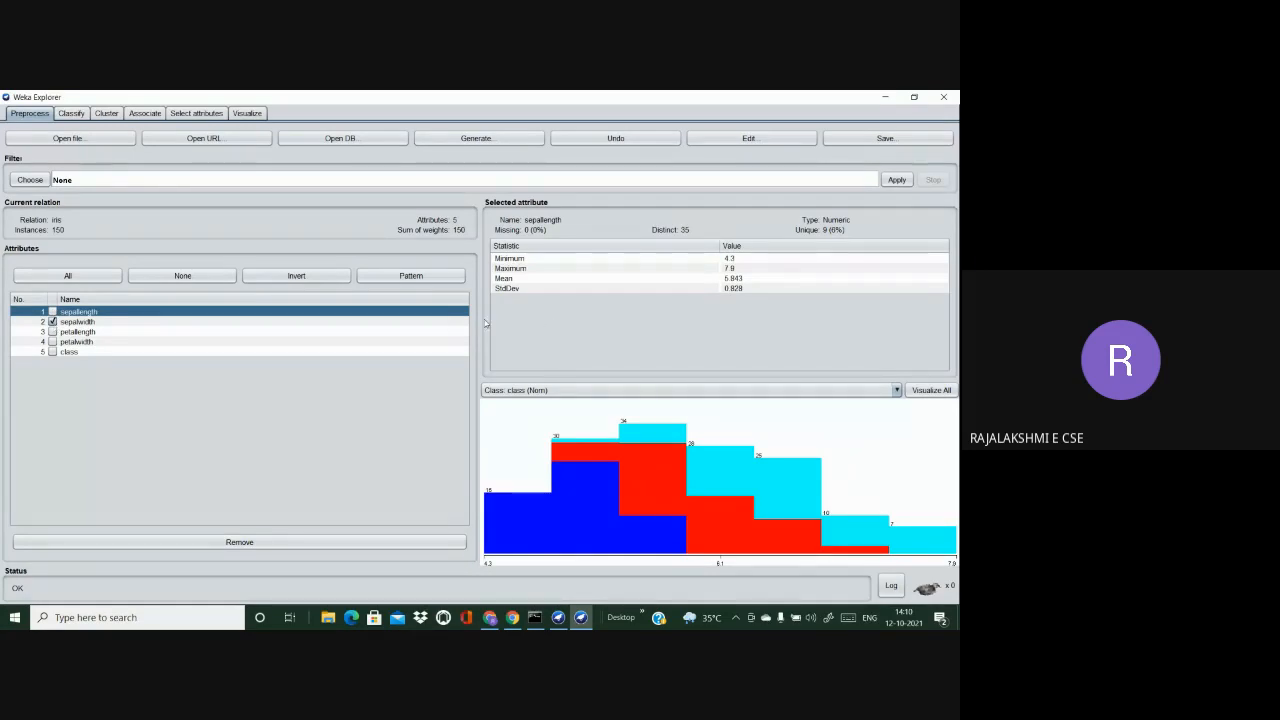
click(56, 322)
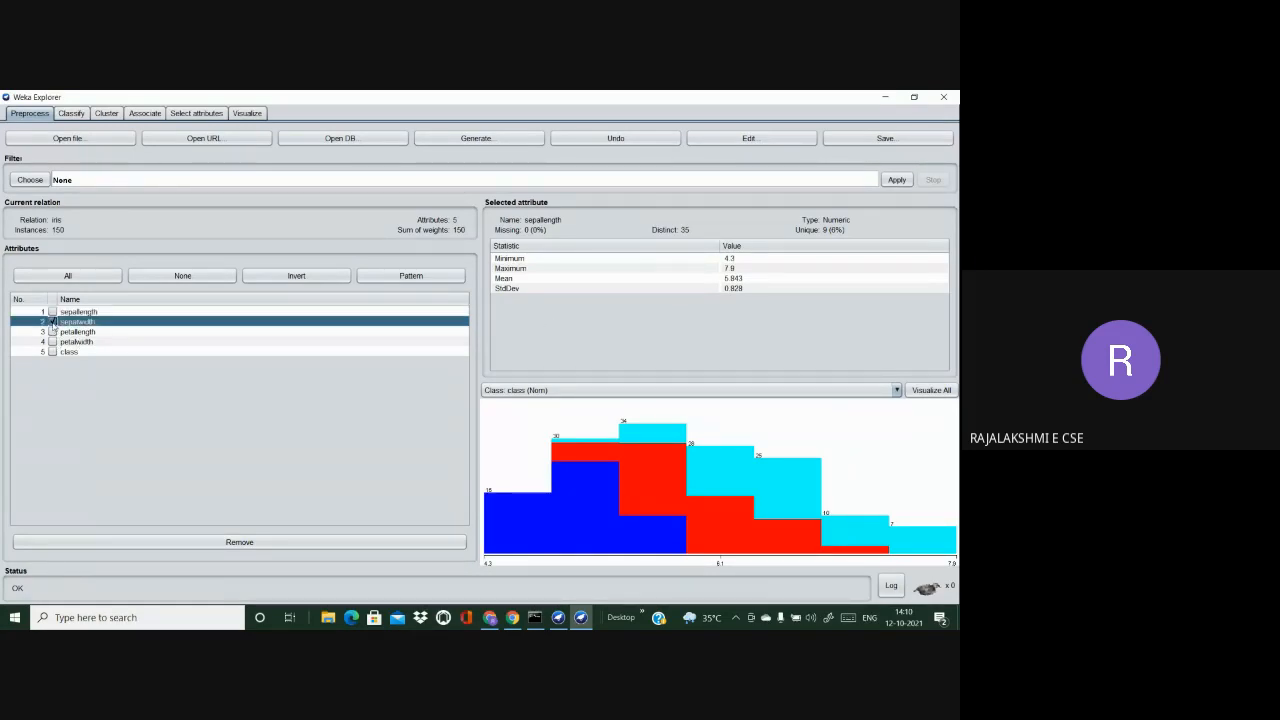
click(79, 276)
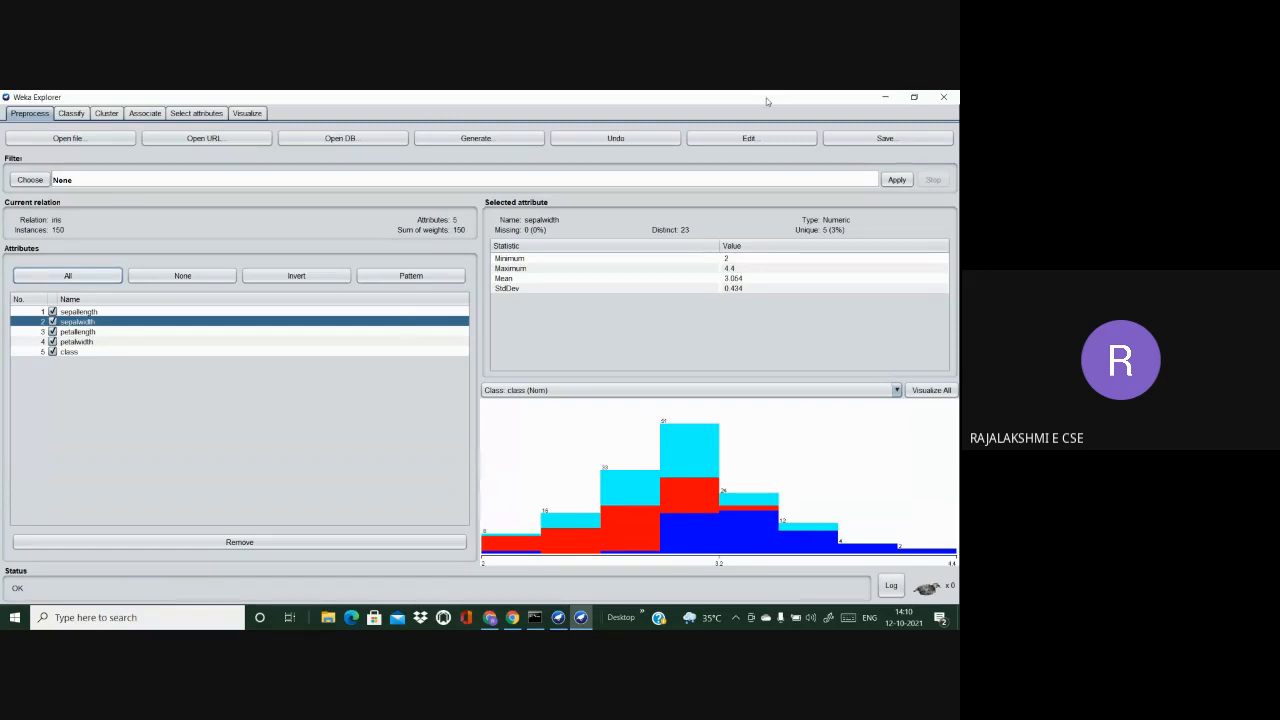
Step: Open the iris data table for editing and look through the instance values
click(751, 138)
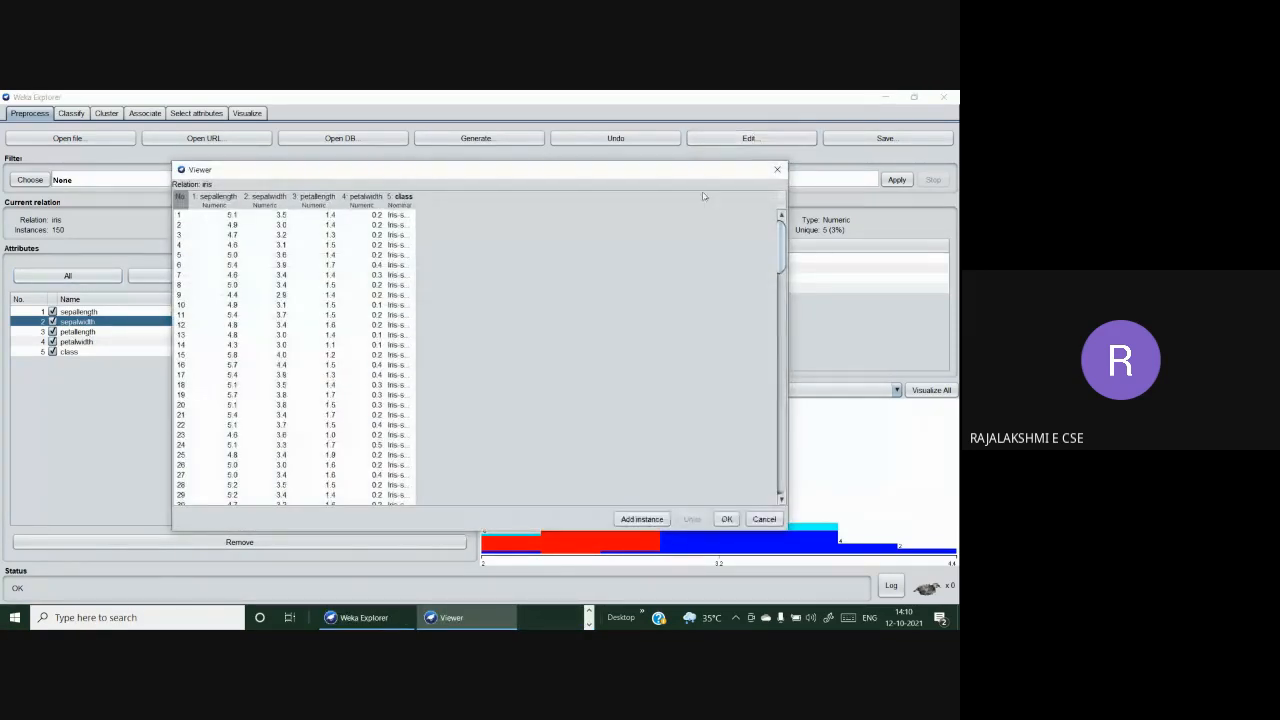
scroll(330, 280, down, 8)
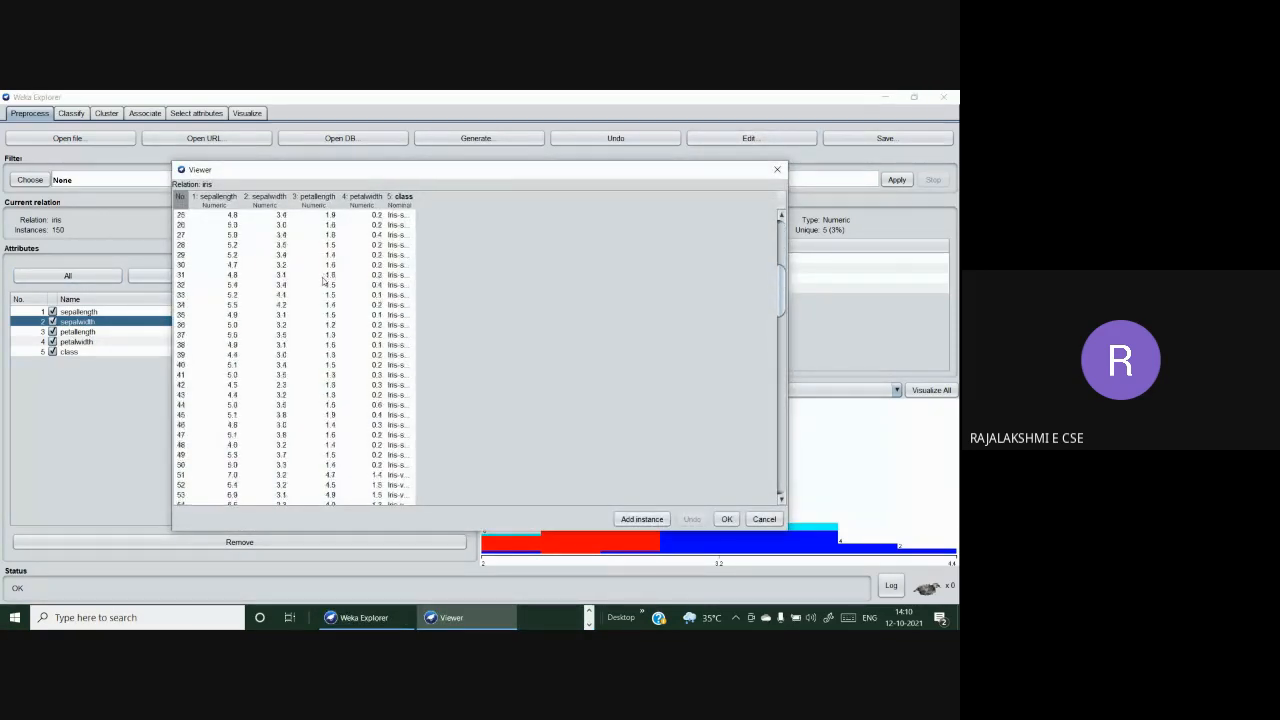
click(334, 286)
click(334, 286)
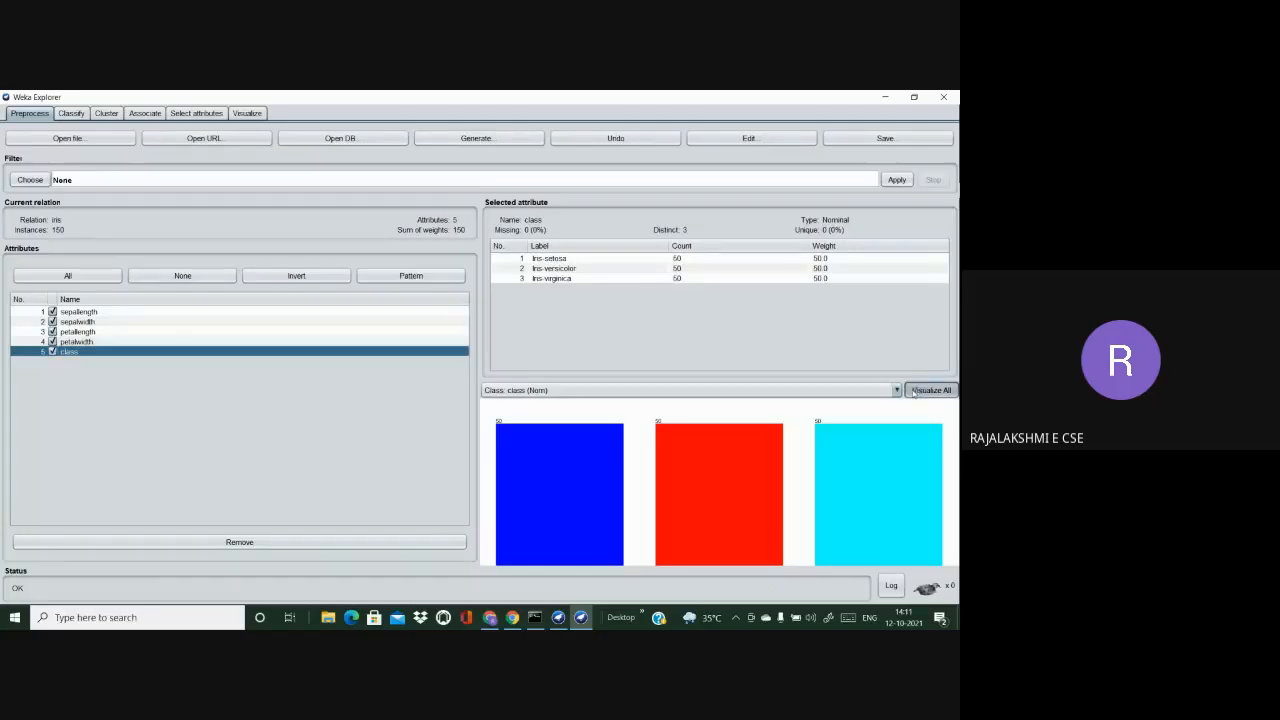
Step: Display the histograms of all iris attributes together in a maximized window
click(917, 392)
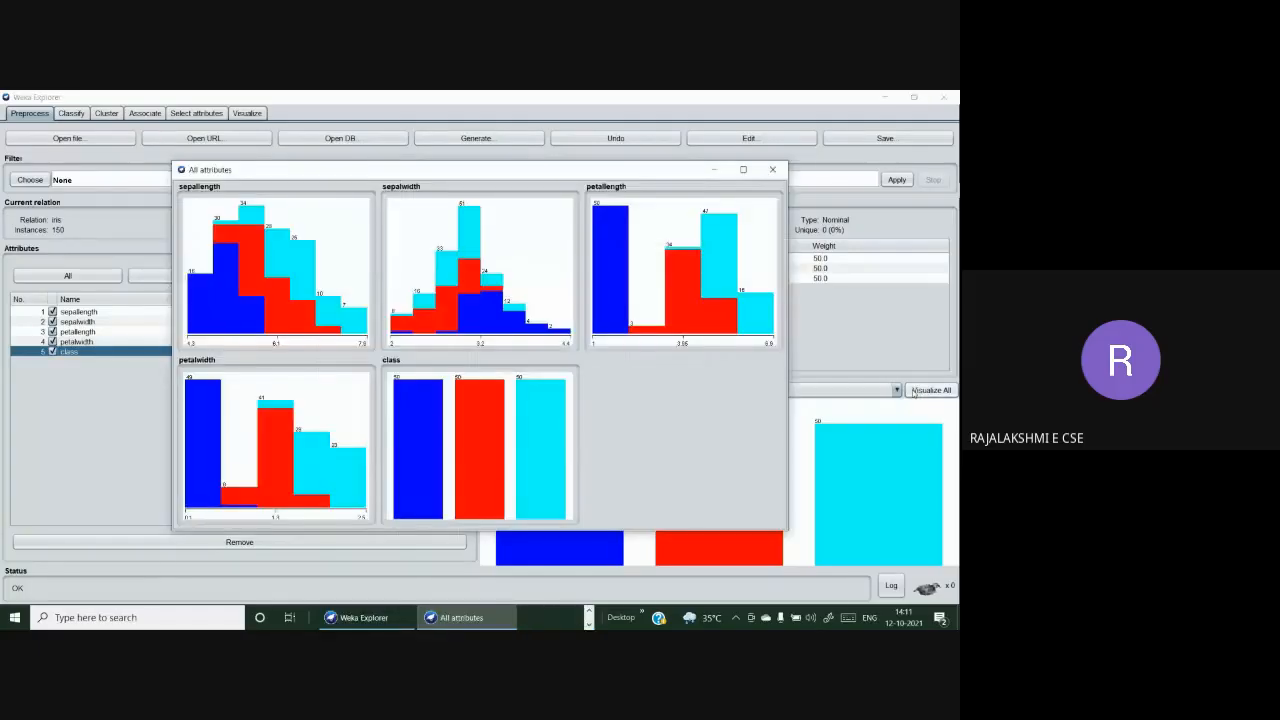
click(745, 170)
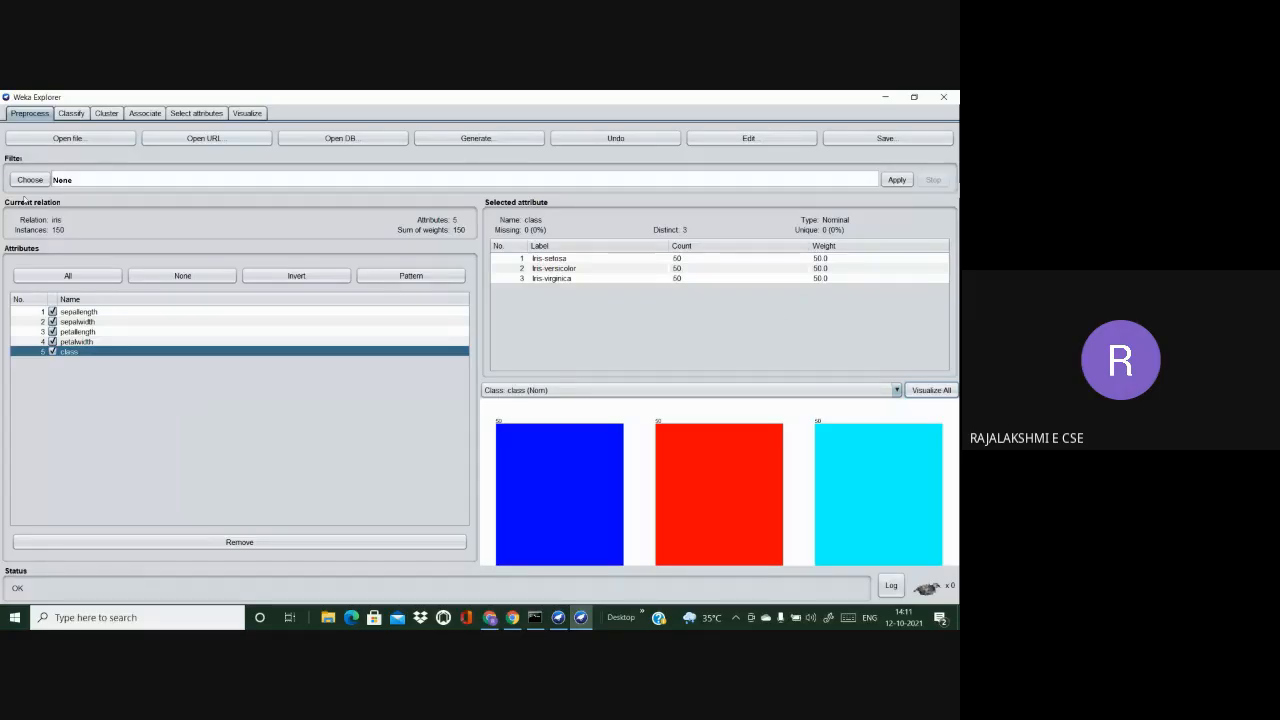
Step: Expand the supervised and unsupervised filter groups and view the supervised attribute filters
click(31, 180)
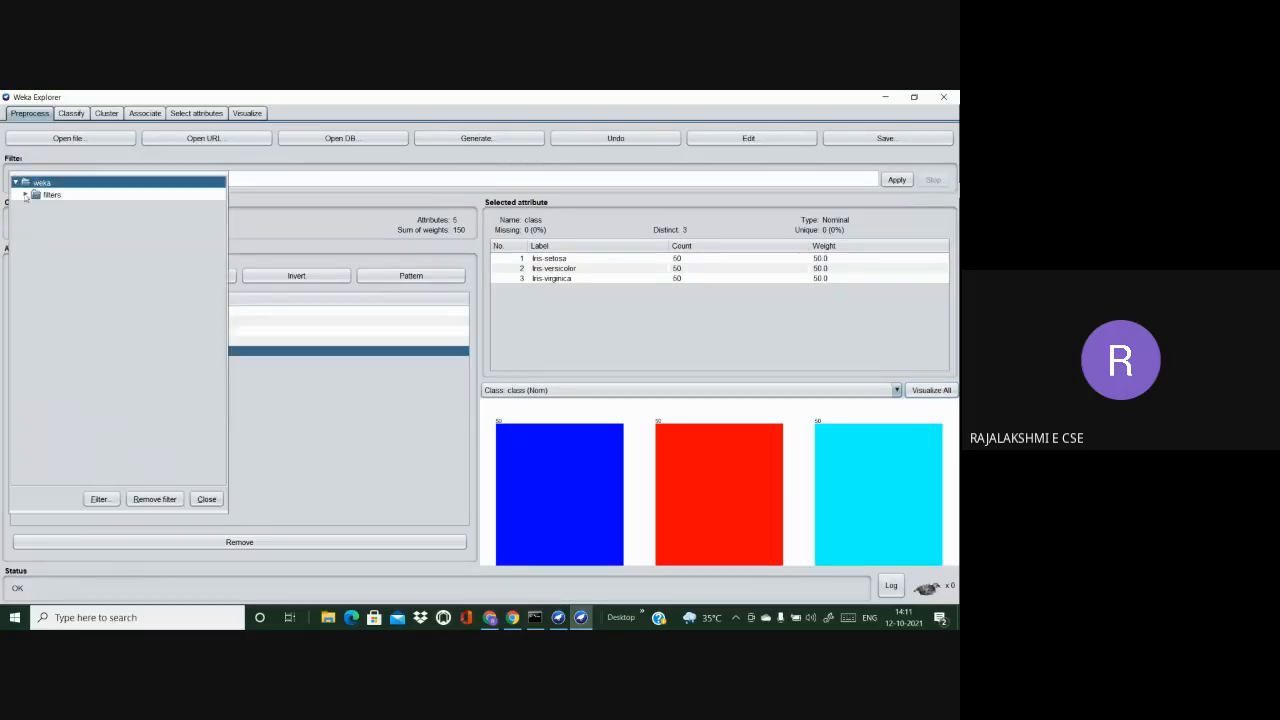
click(25, 195)
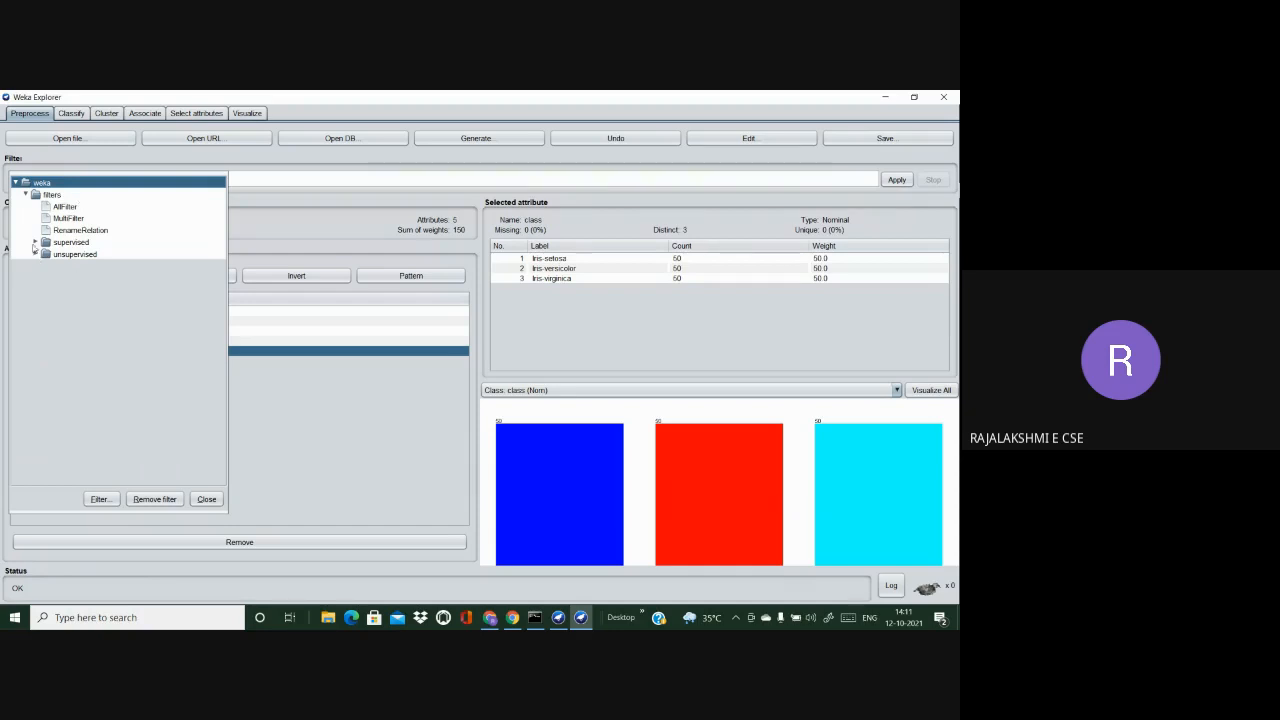
click(36, 243)
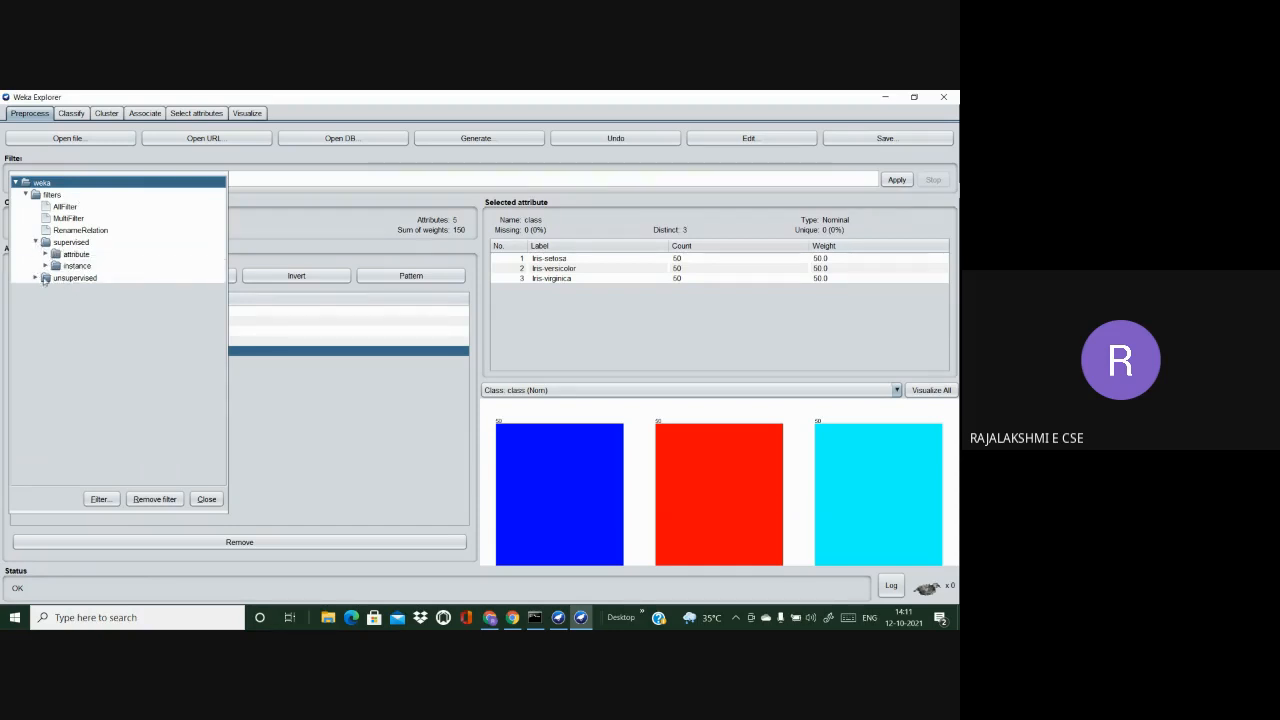
click(37, 278)
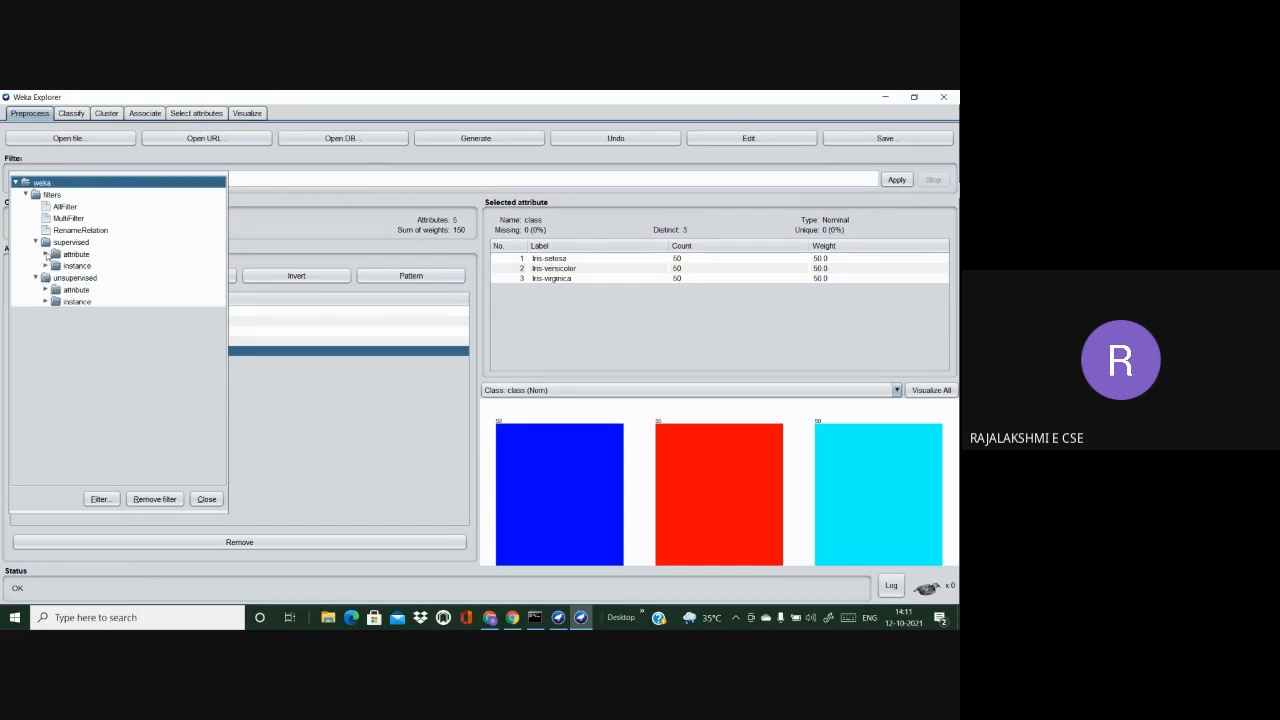
click(45, 254)
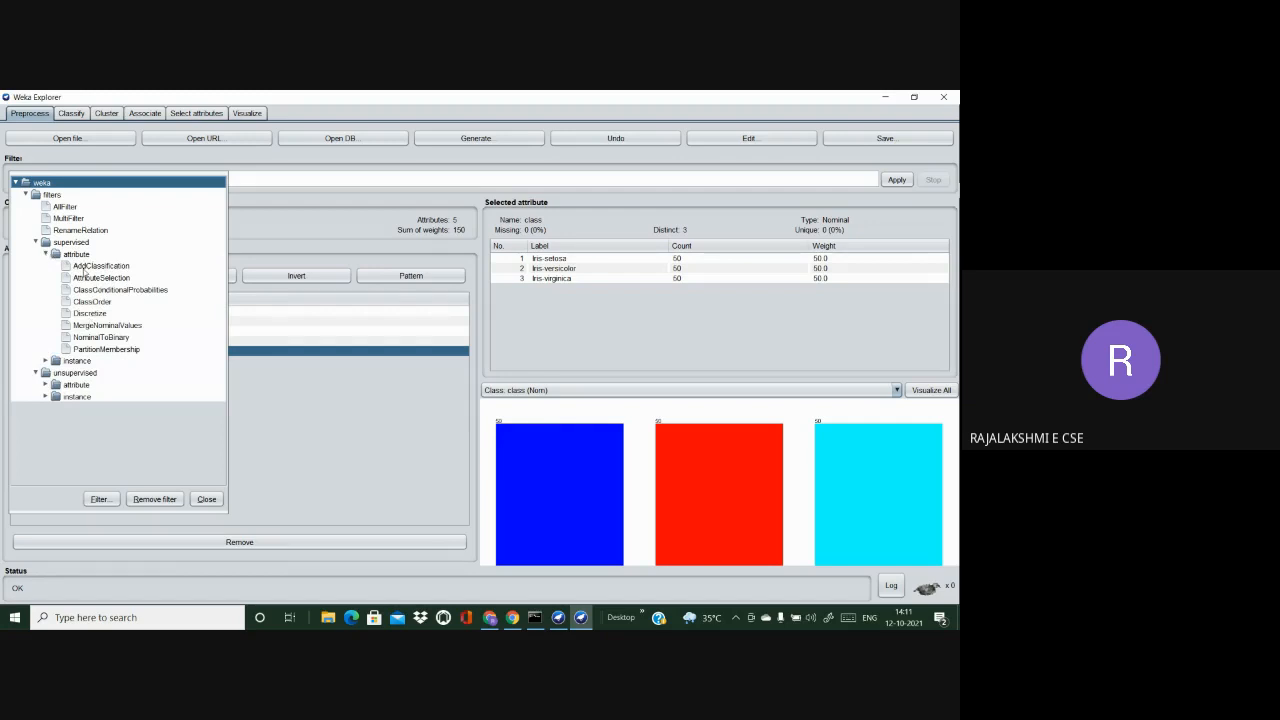
Step: Look through the unsupervised attribute filters without choosing one, and close the filter list and the all-attributes histogram window
click(36, 373)
click(36, 373)
click(45, 384)
scroll(90, 400, down, 5)
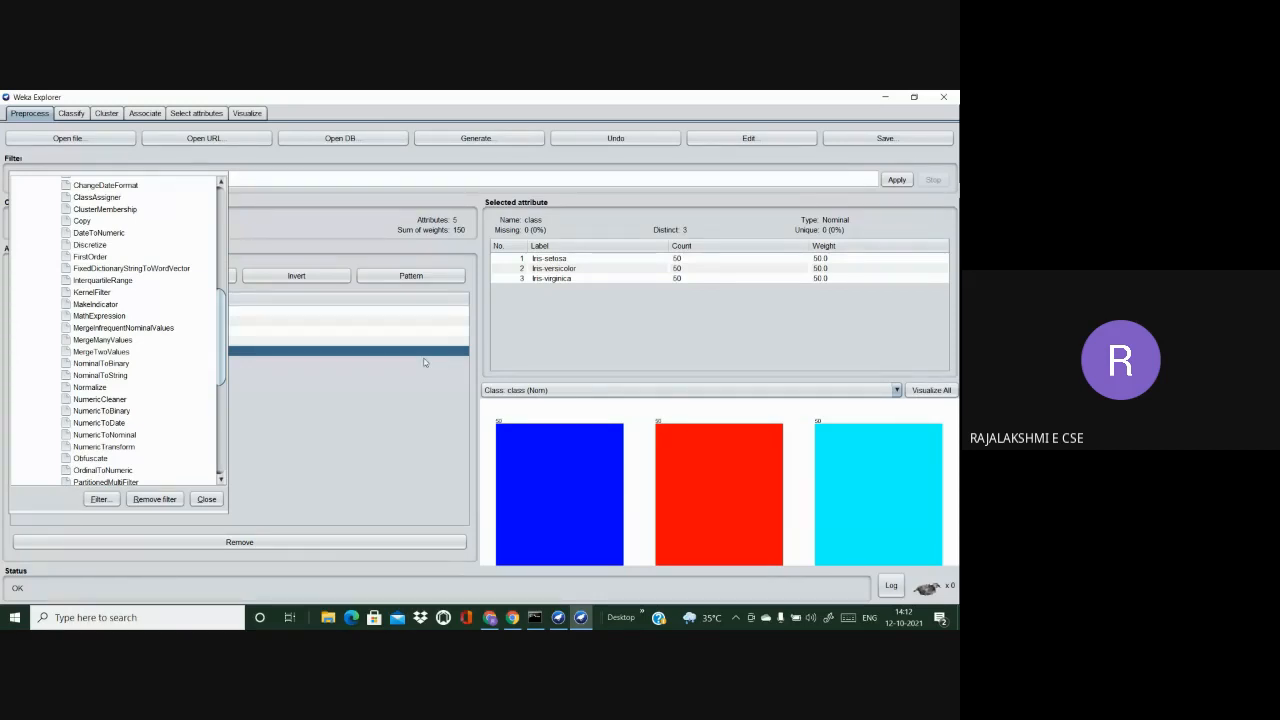
scroll(150, 390, down, 7)
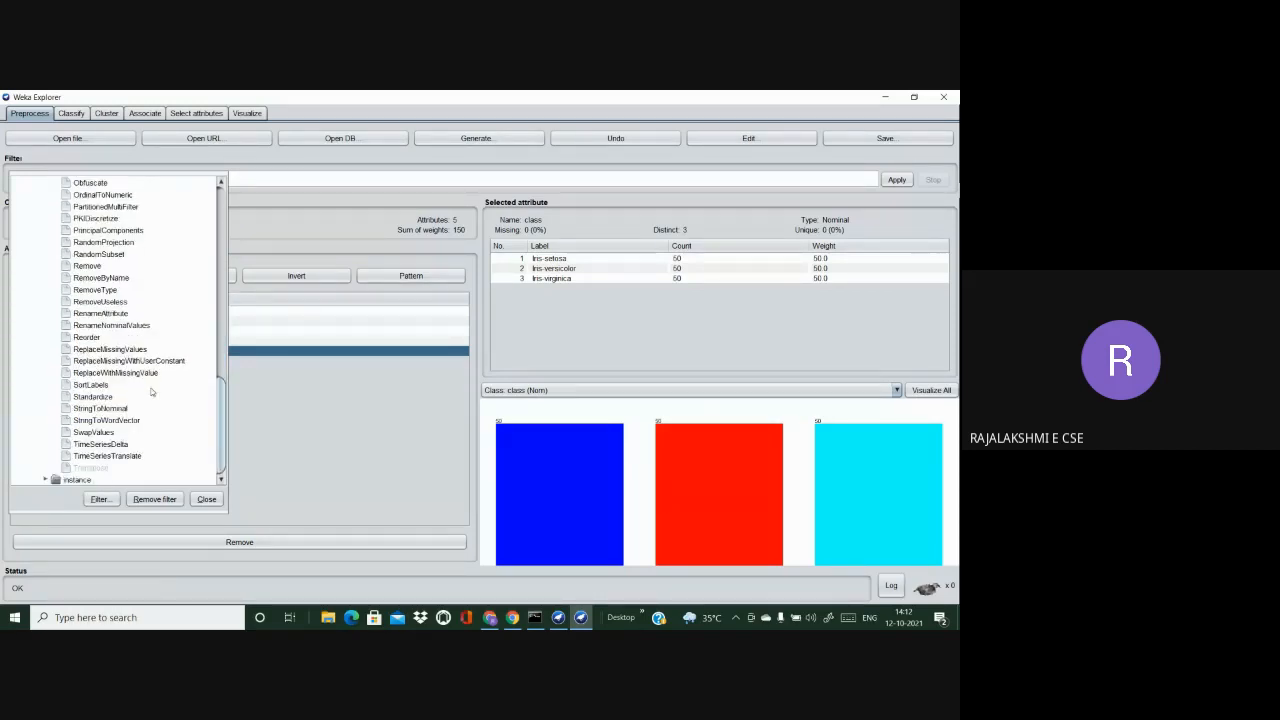
scroll(151, 392, up, 12)
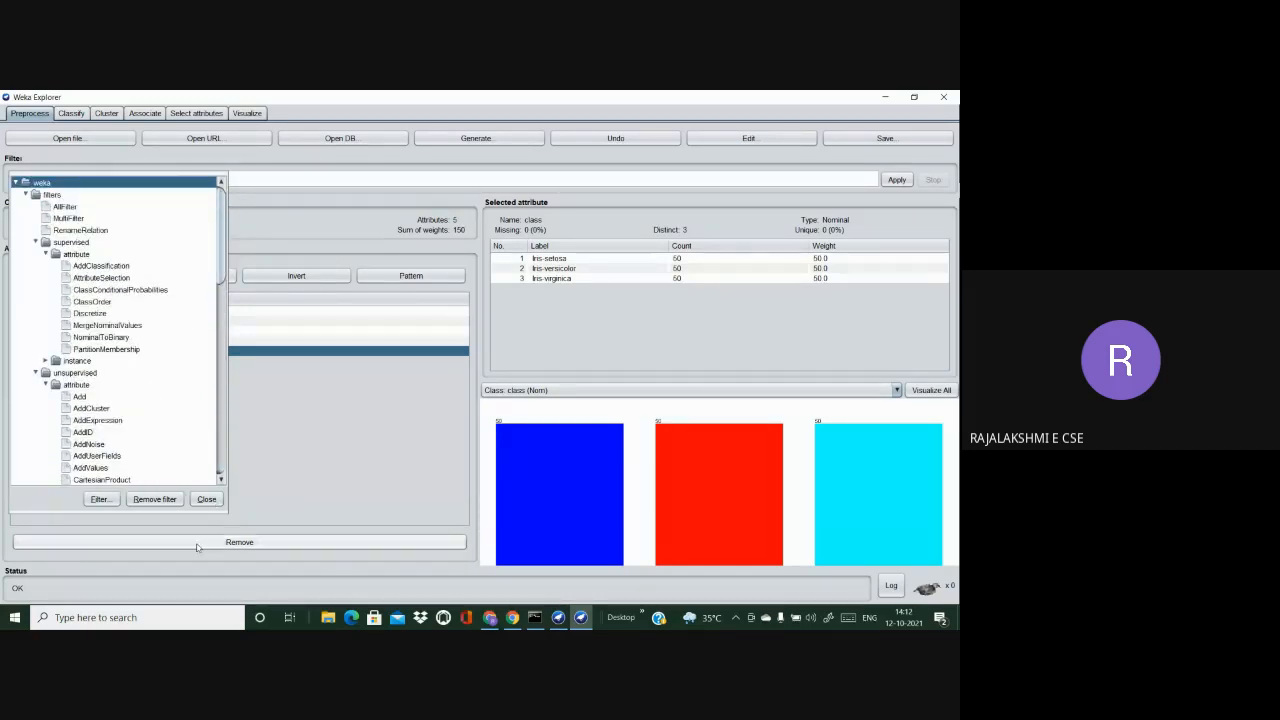
click(205, 499)
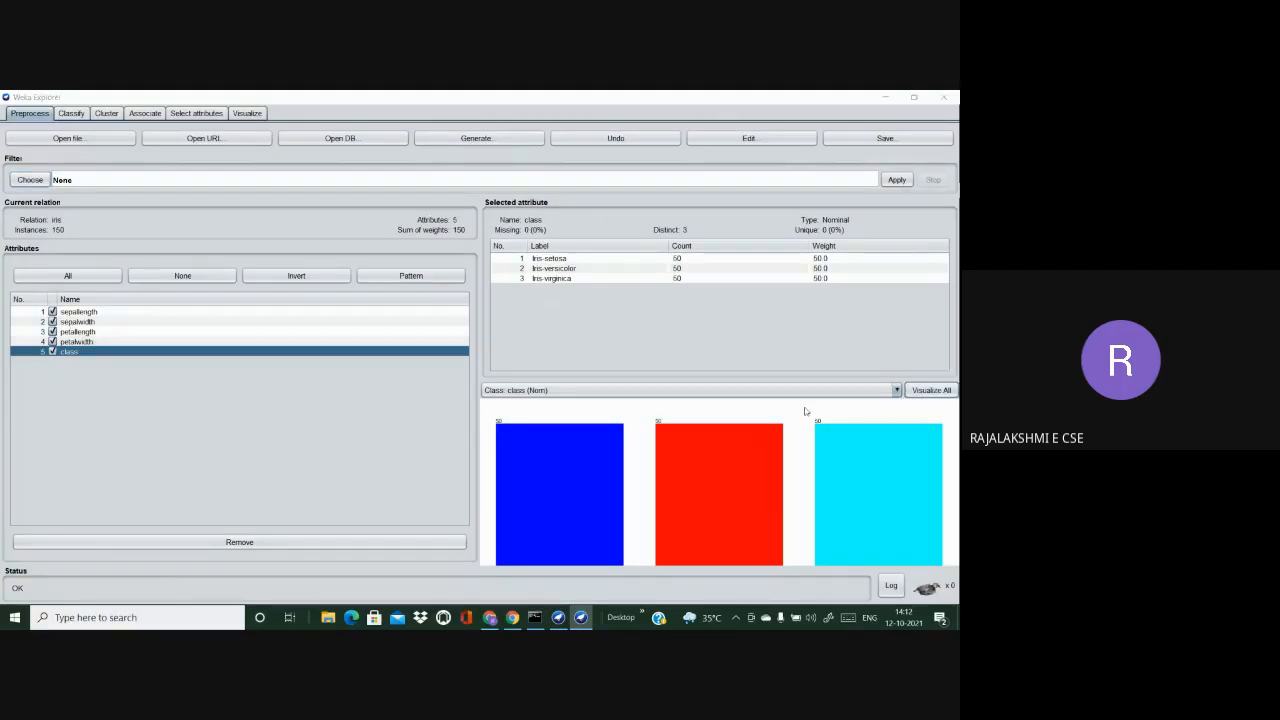
click(772, 170)
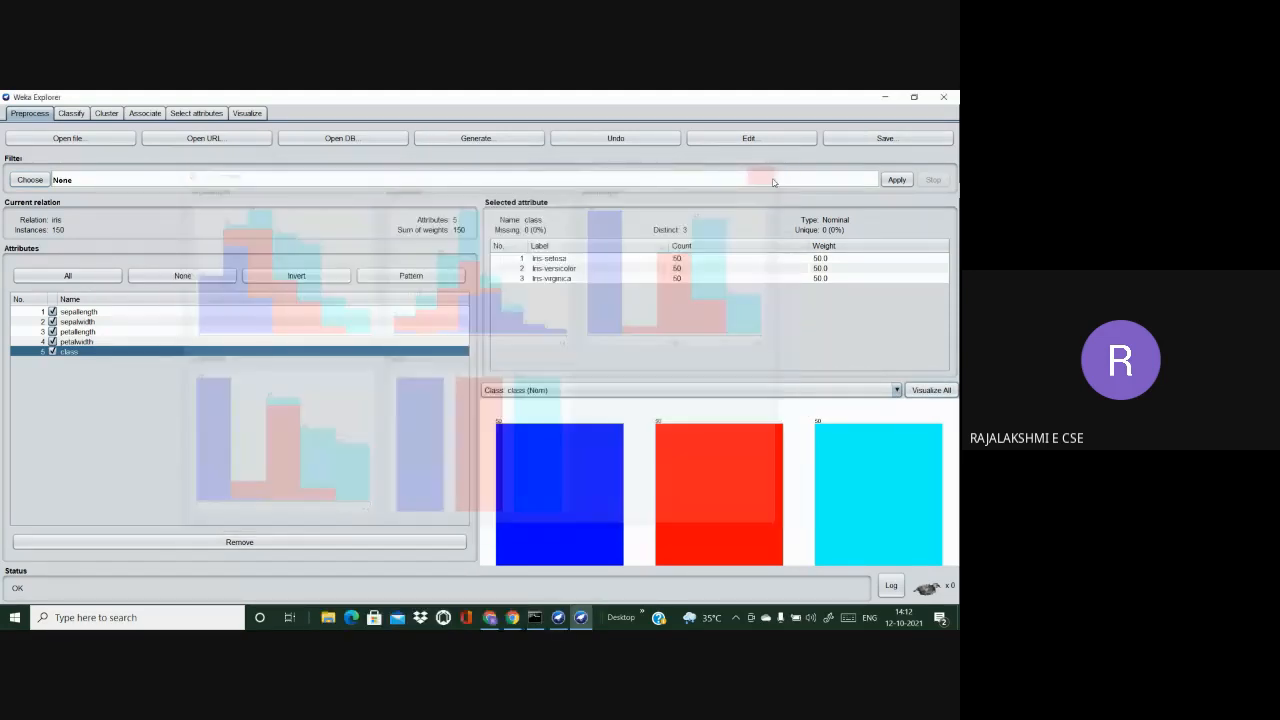
Step: Open the data generator to view it and close it without generating any data
click(462, 139)
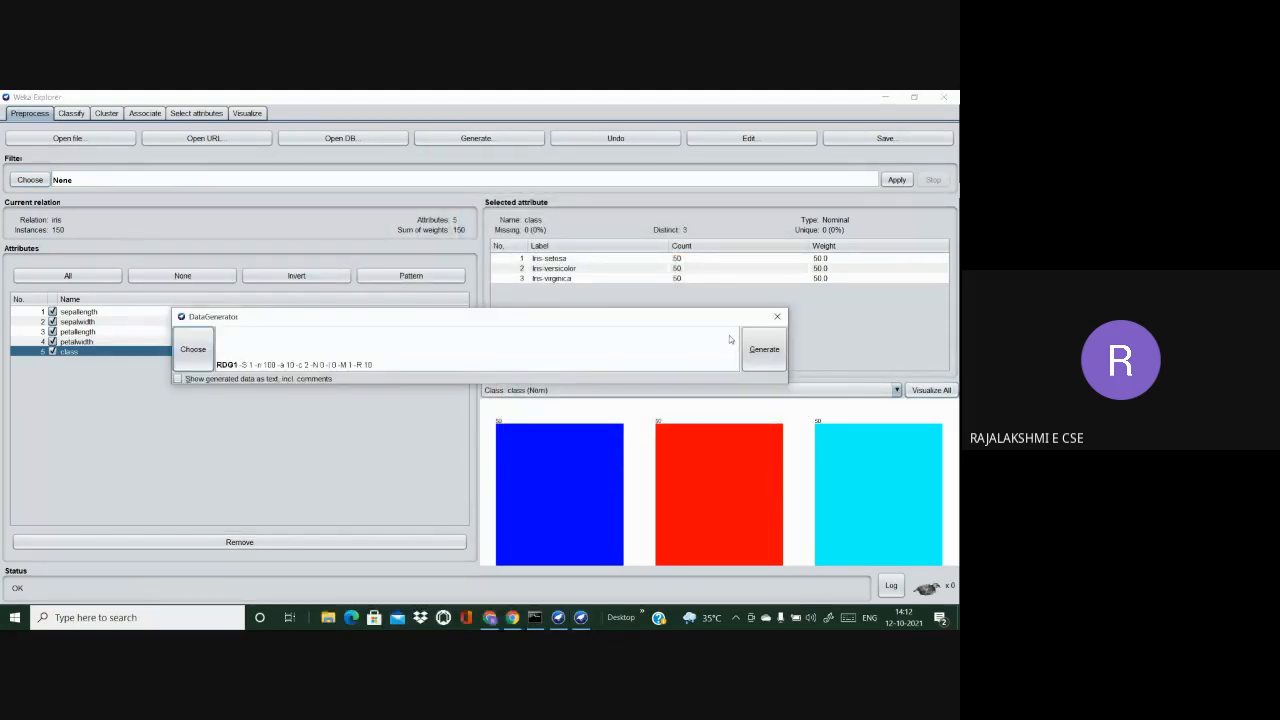
click(777, 316)
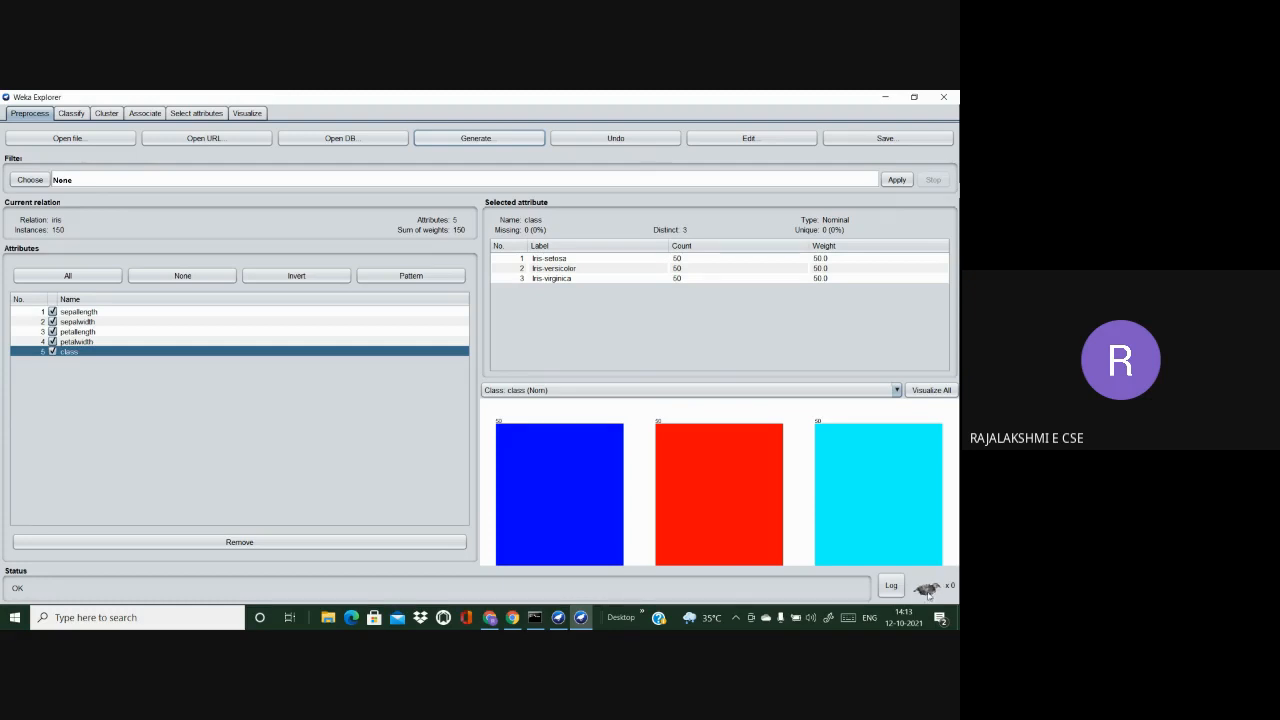
Step: Go to the classification workspace, view the bayes classifiers on offer, and dismiss the list without choosing one
click(78, 117)
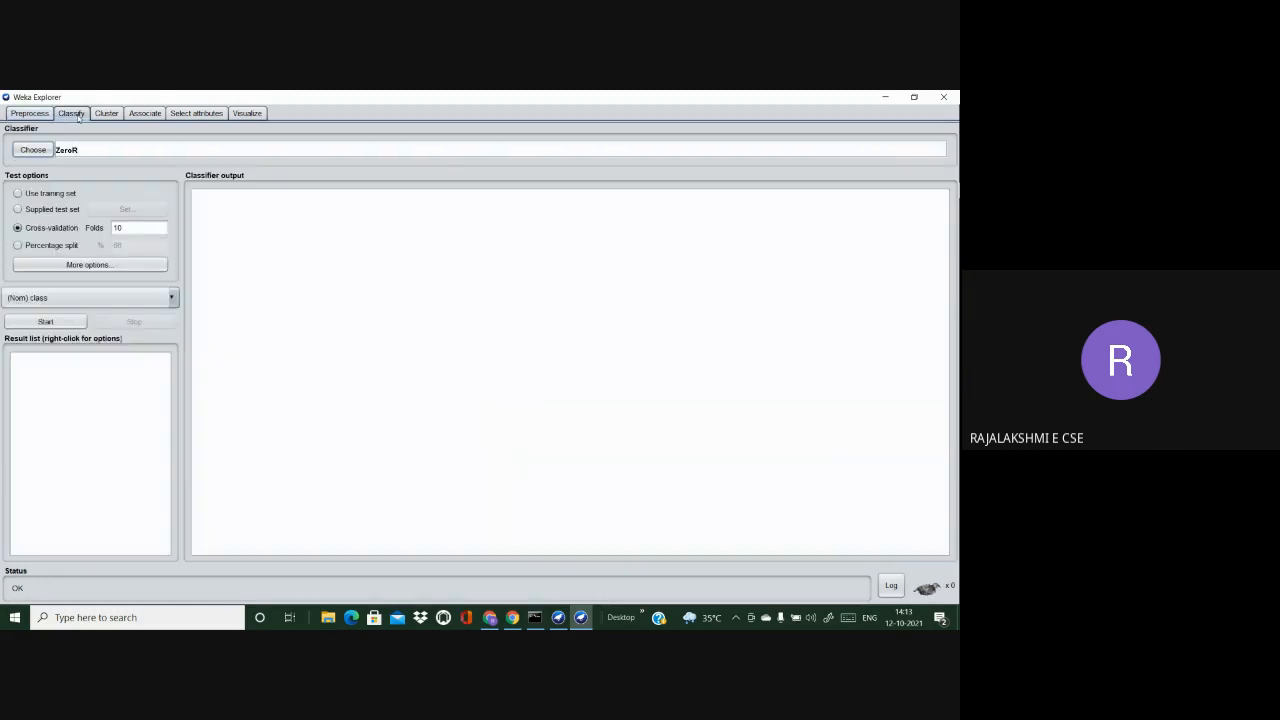
click(33, 152)
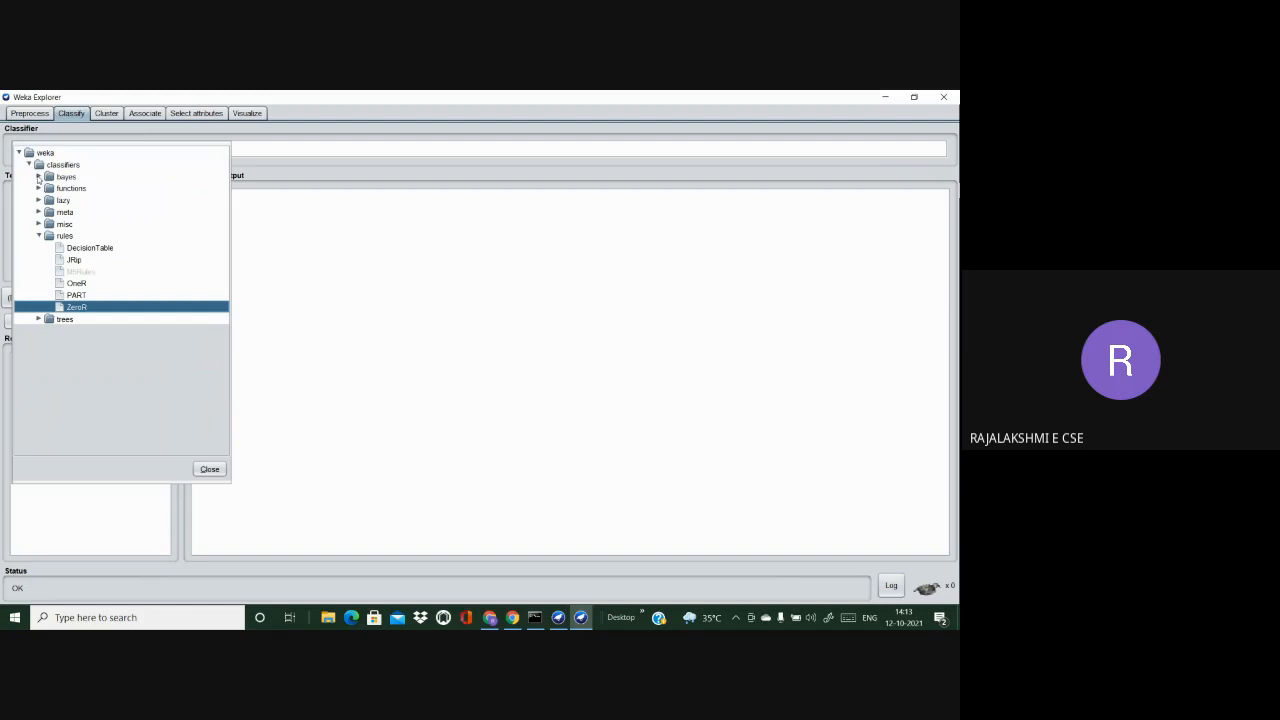
click(39, 177)
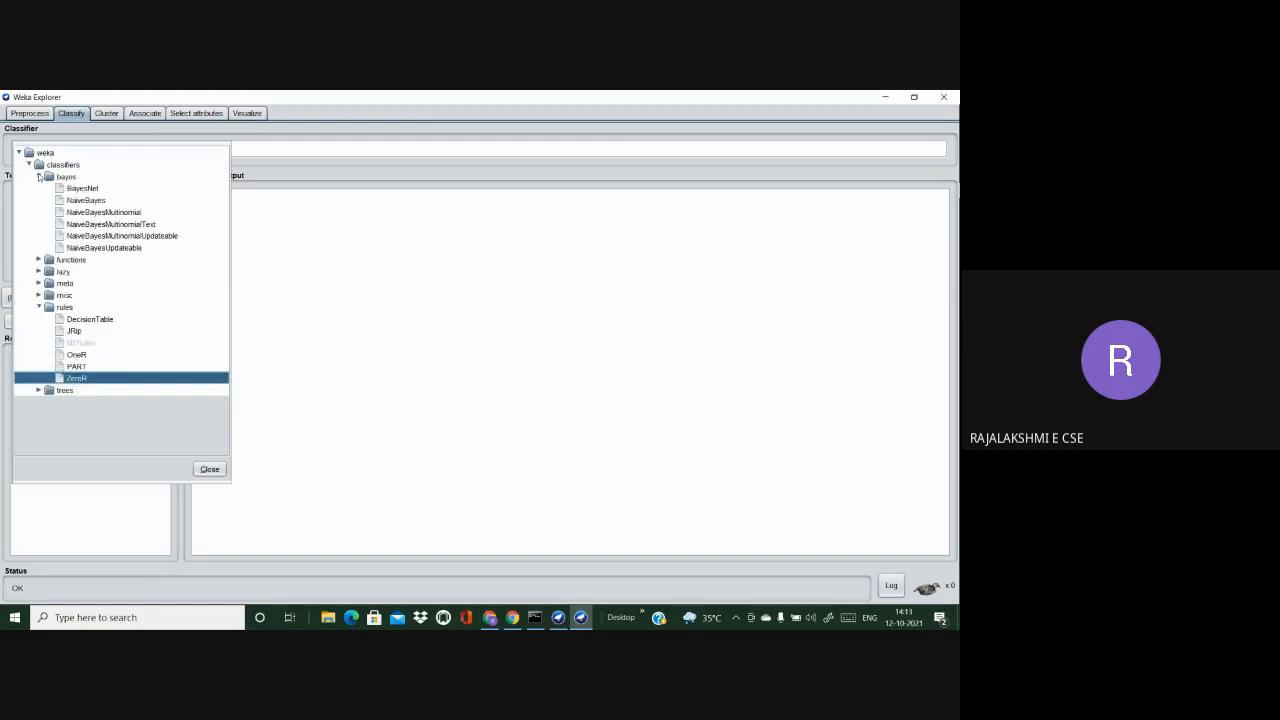
click(365, 358)
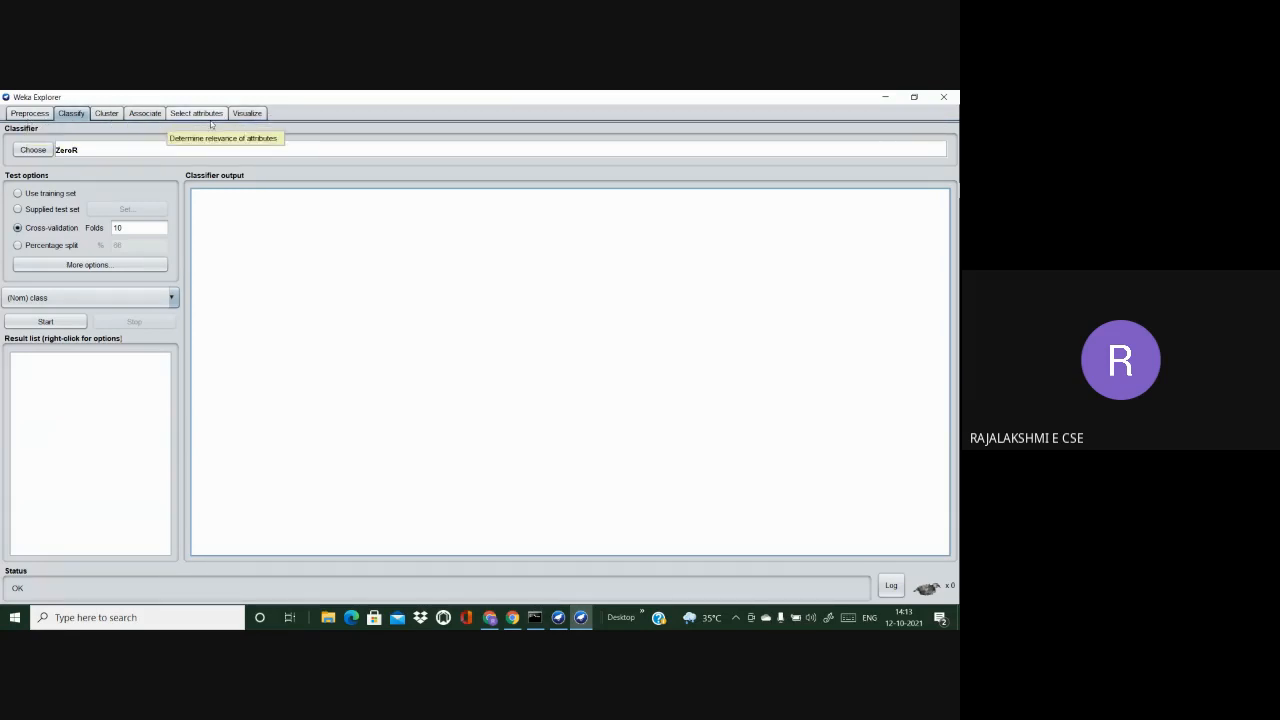
Step: Reopen the classifier list and look through the bayes and functions groups, collapsing each when done
click(30, 150)
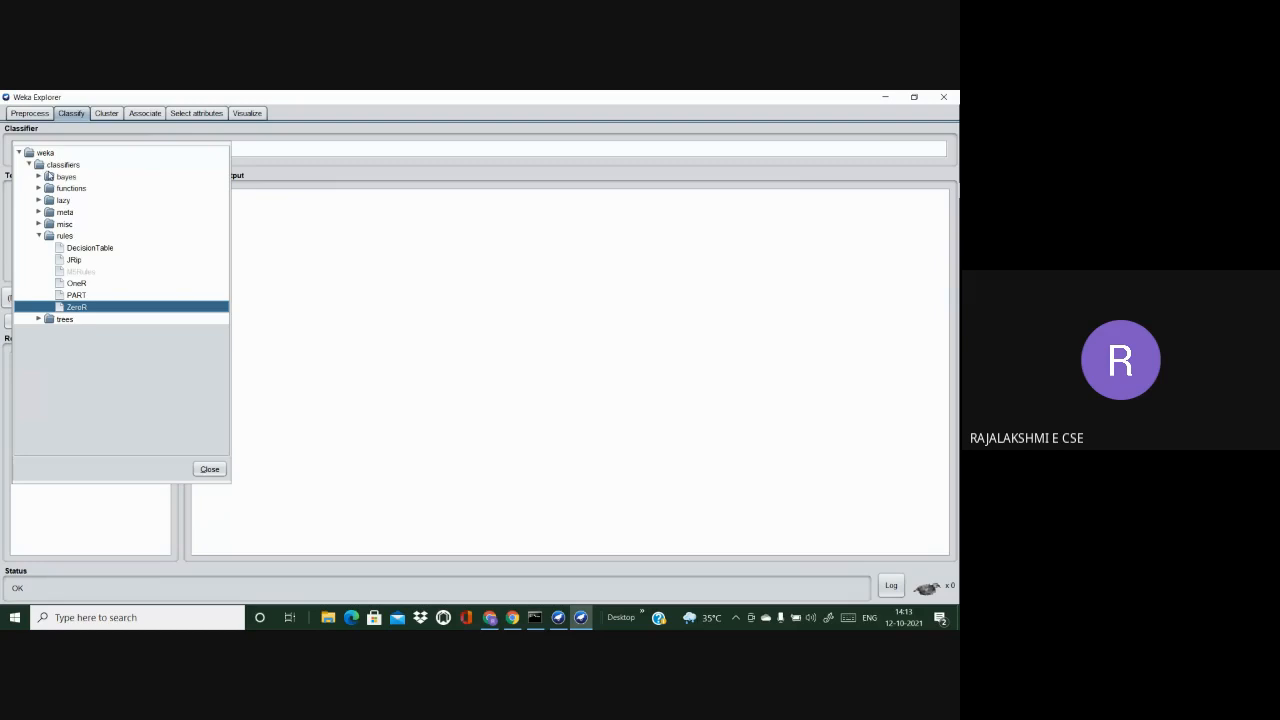
click(20, 152)
click(20, 152)
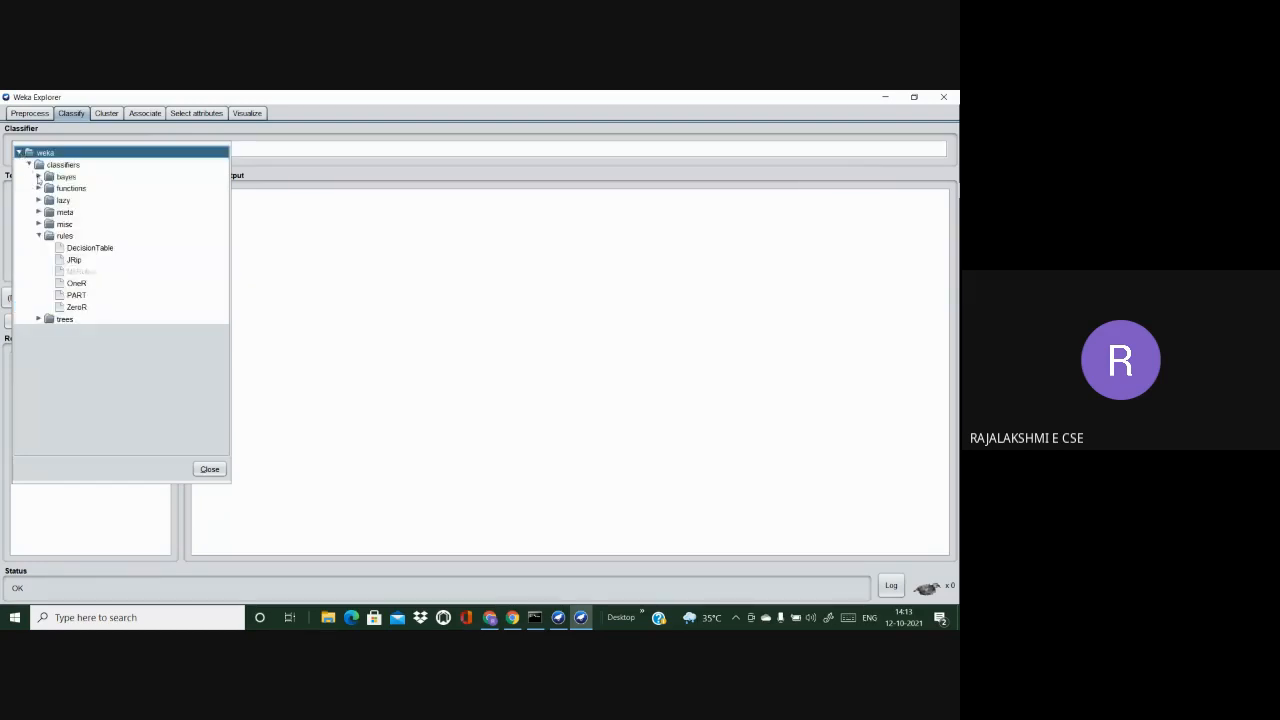
click(38, 177)
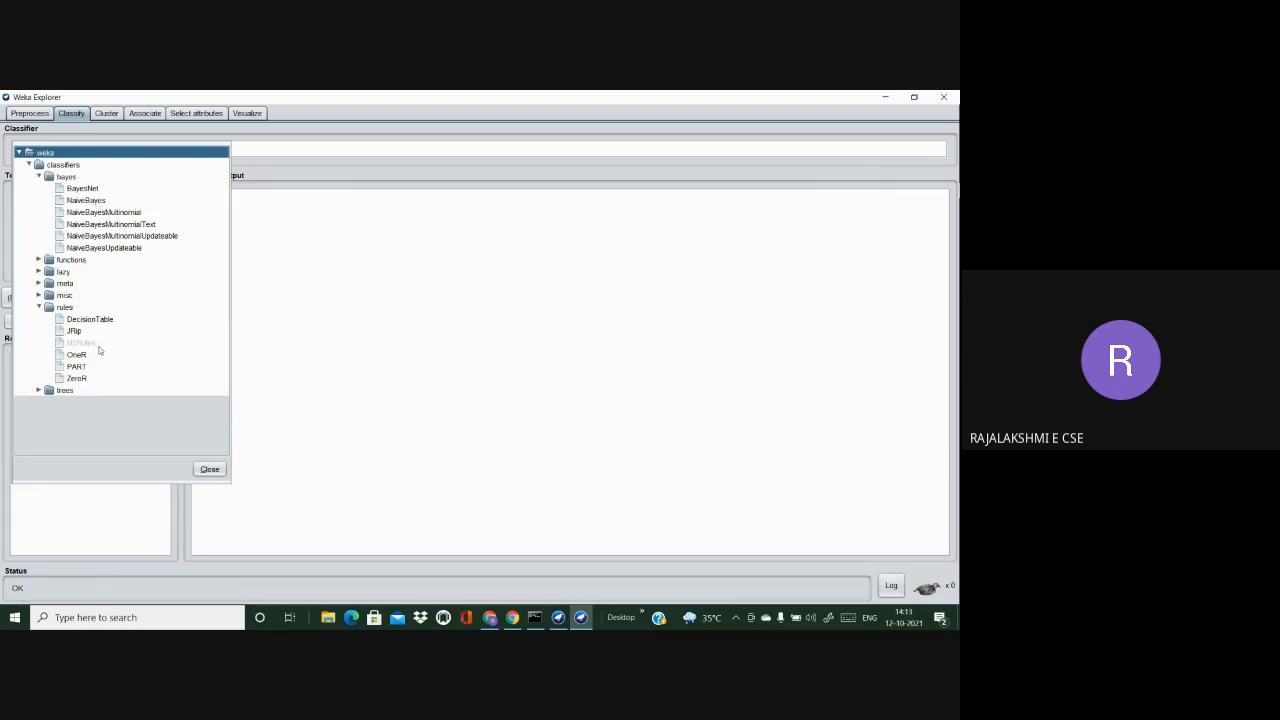
click(39, 260)
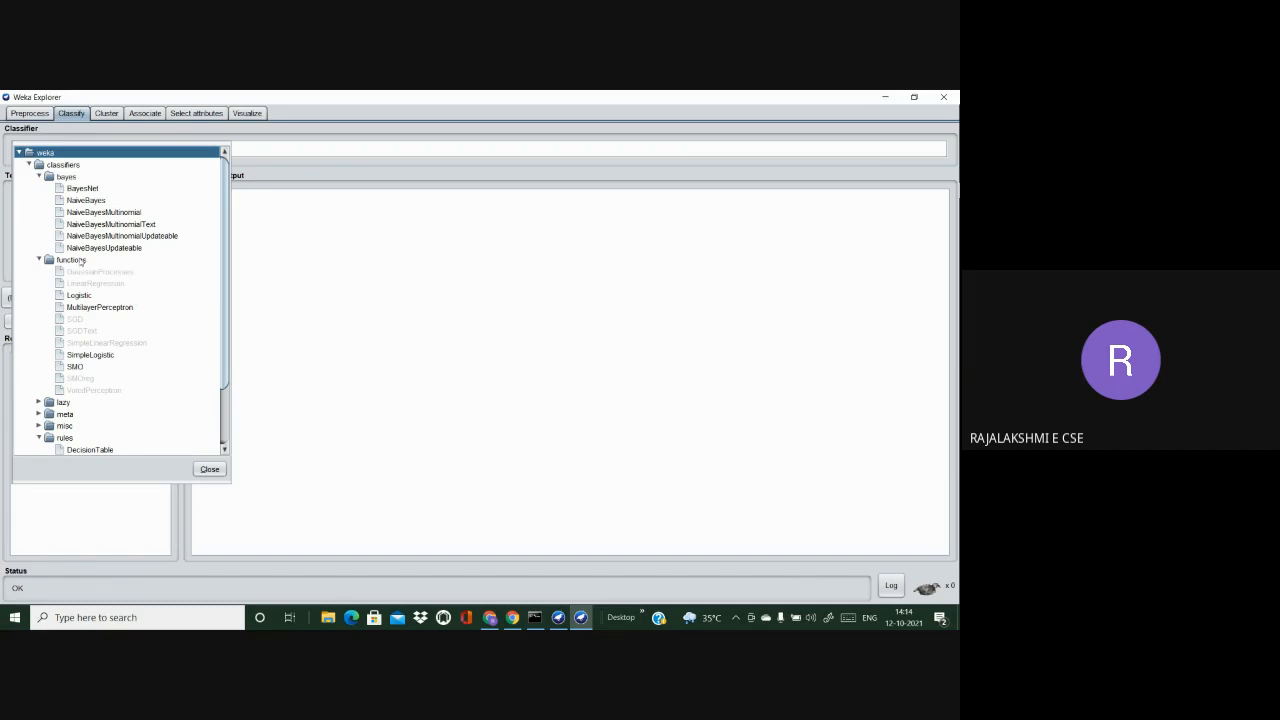
mouse_move(130, 270)
click(39, 177)
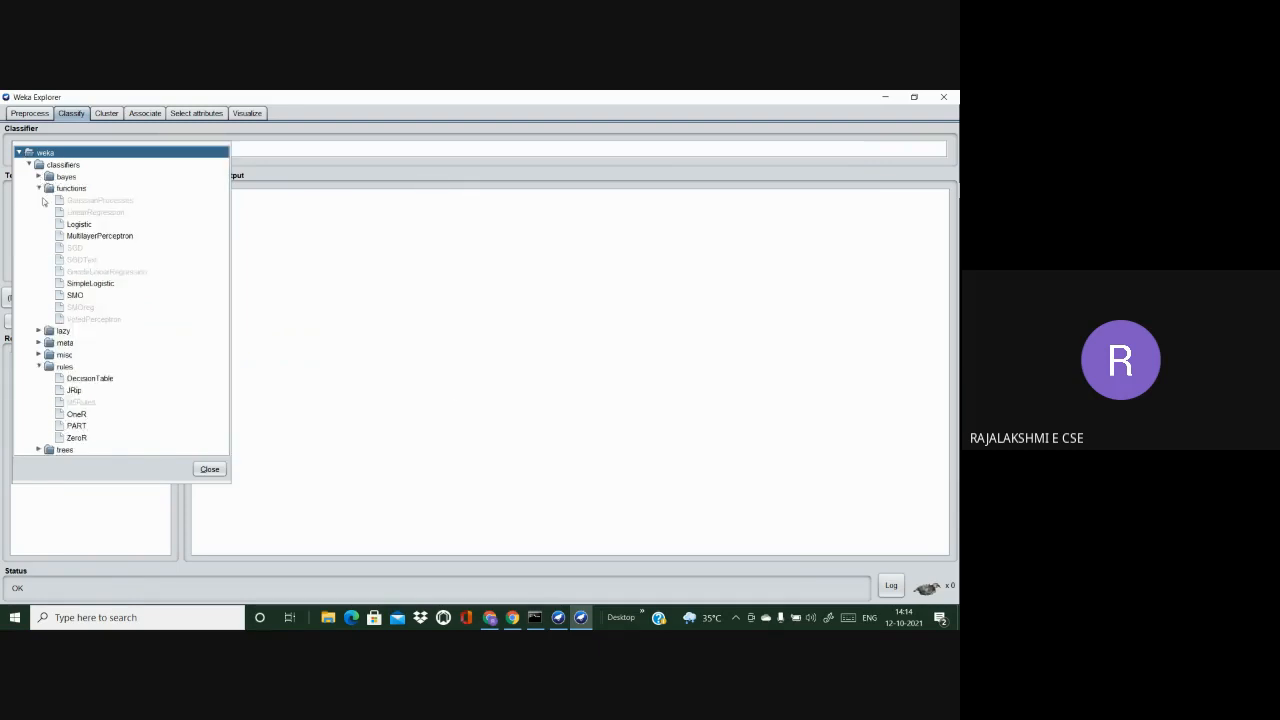
click(39, 189)
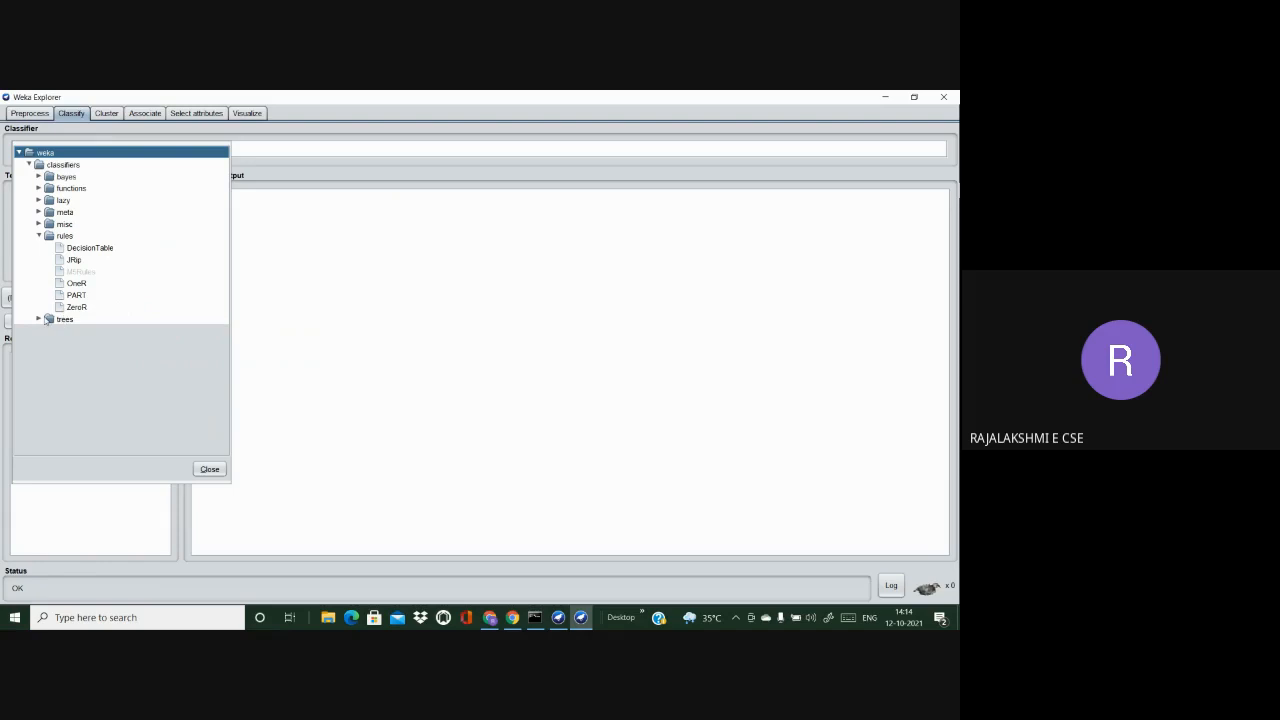
Step: Choose the J48 decision tree from the trees group as the classifier
click(39, 319)
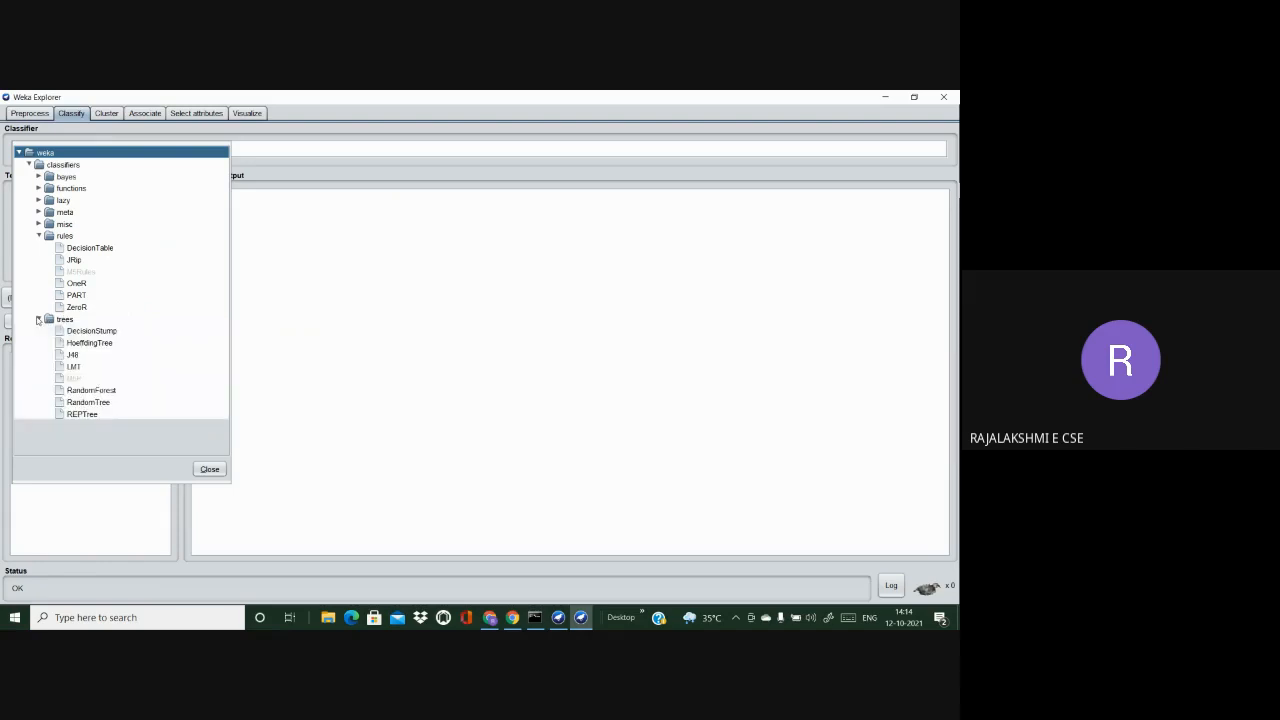
click(73, 355)
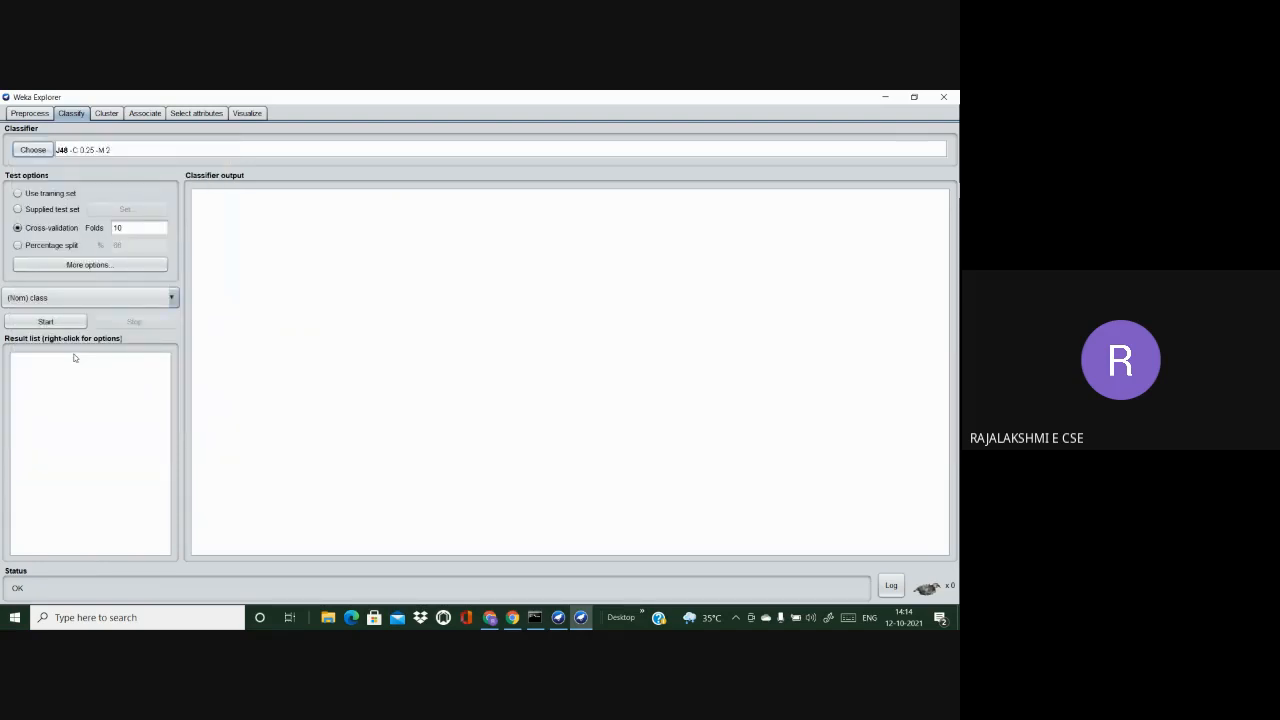
click(33, 149)
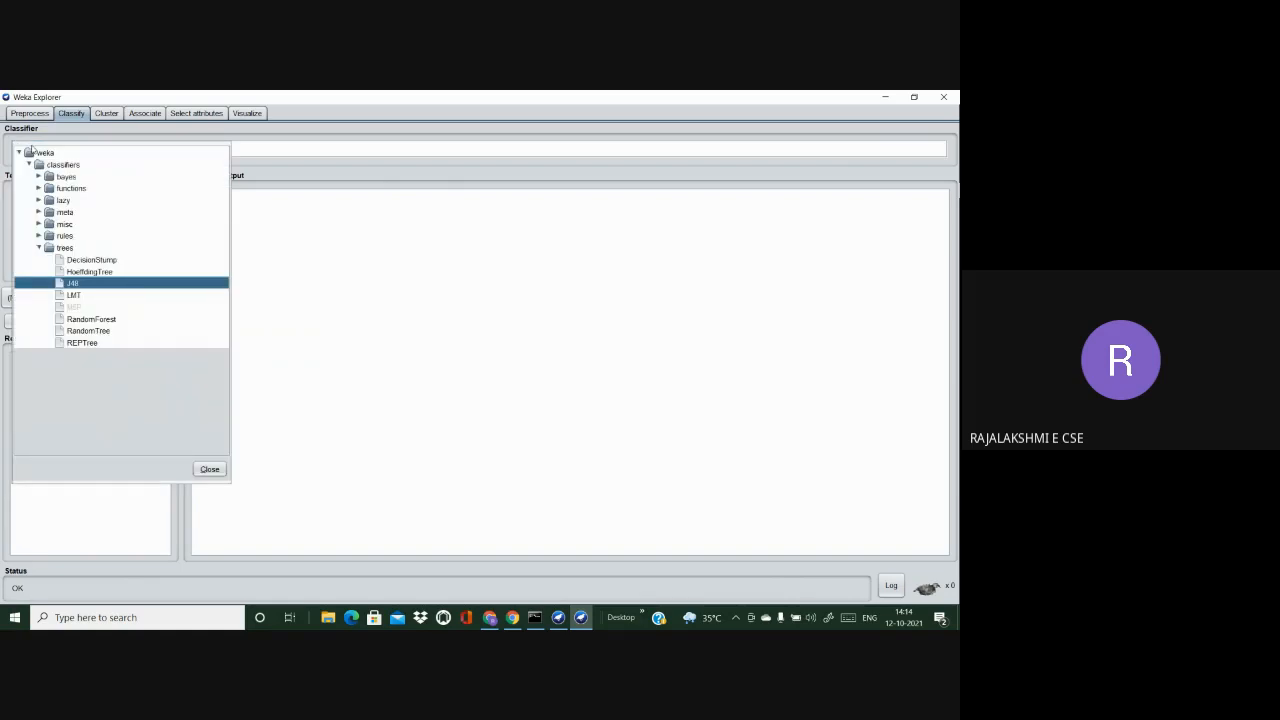
click(70, 285)
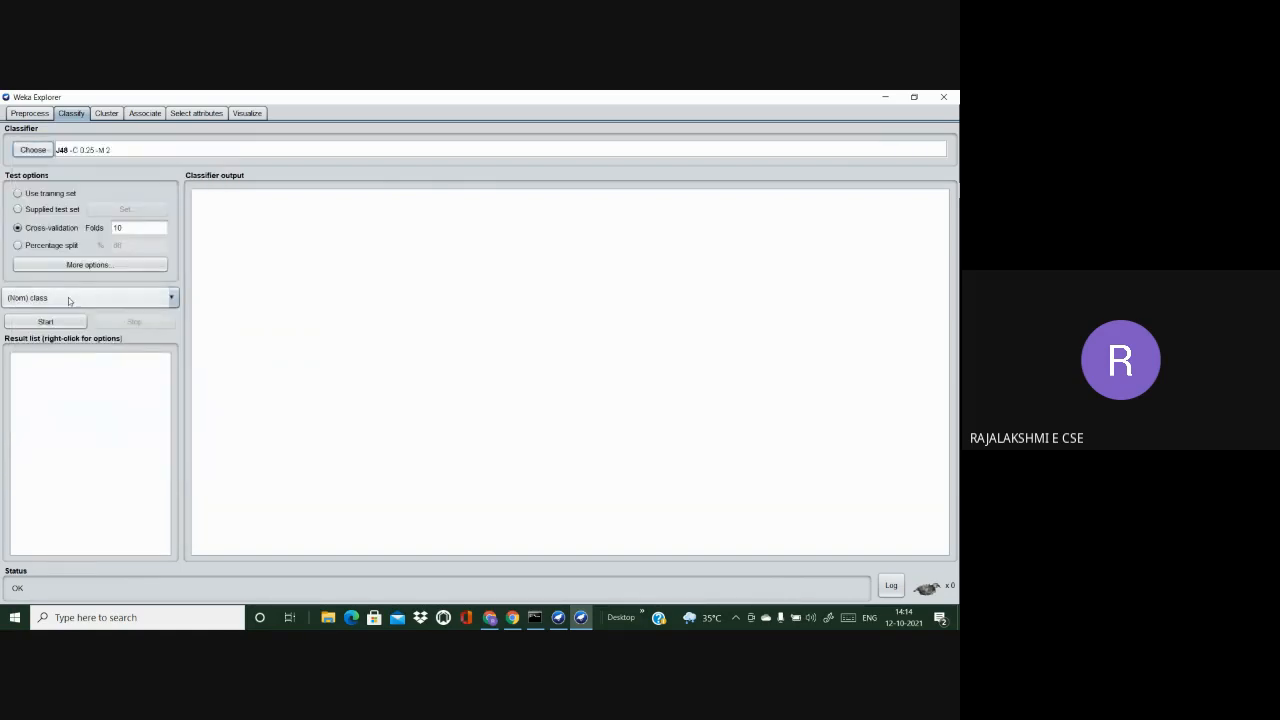
Step: Keep class as the target attribute, run J48 with 10-fold cross-validation, and highlight the confusion matrix in the output
click(69, 298)
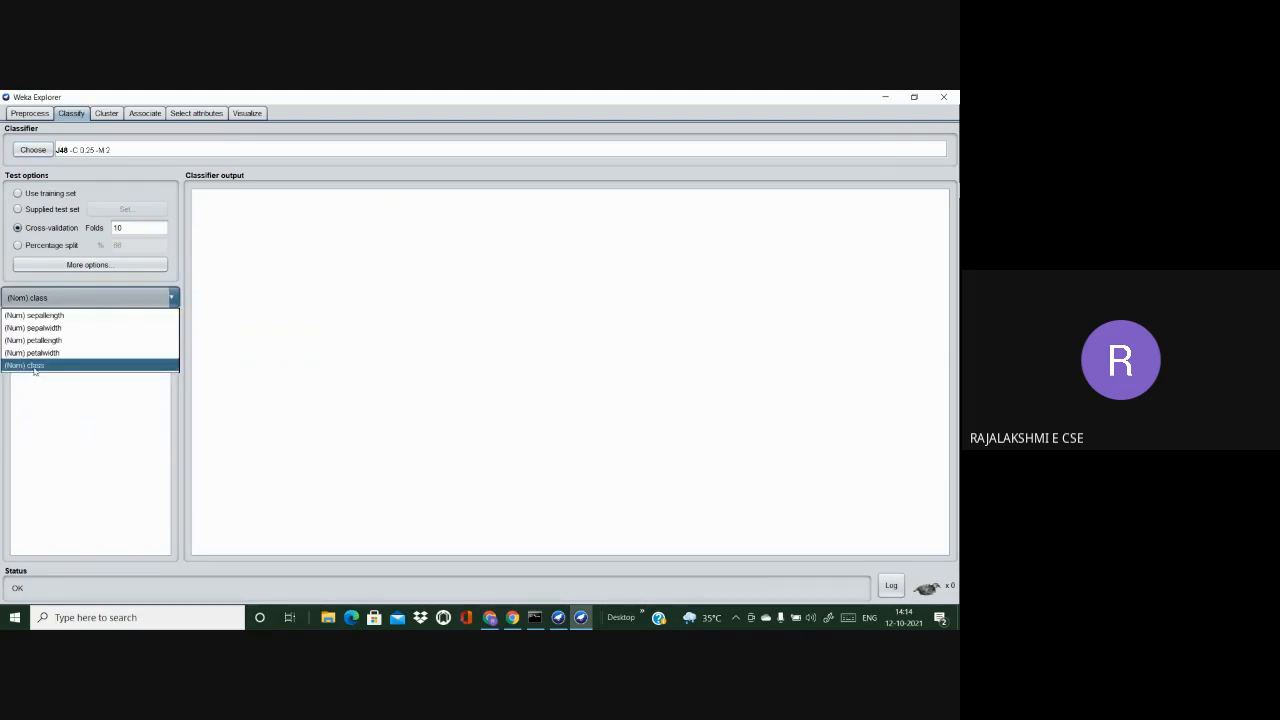
click(56, 424)
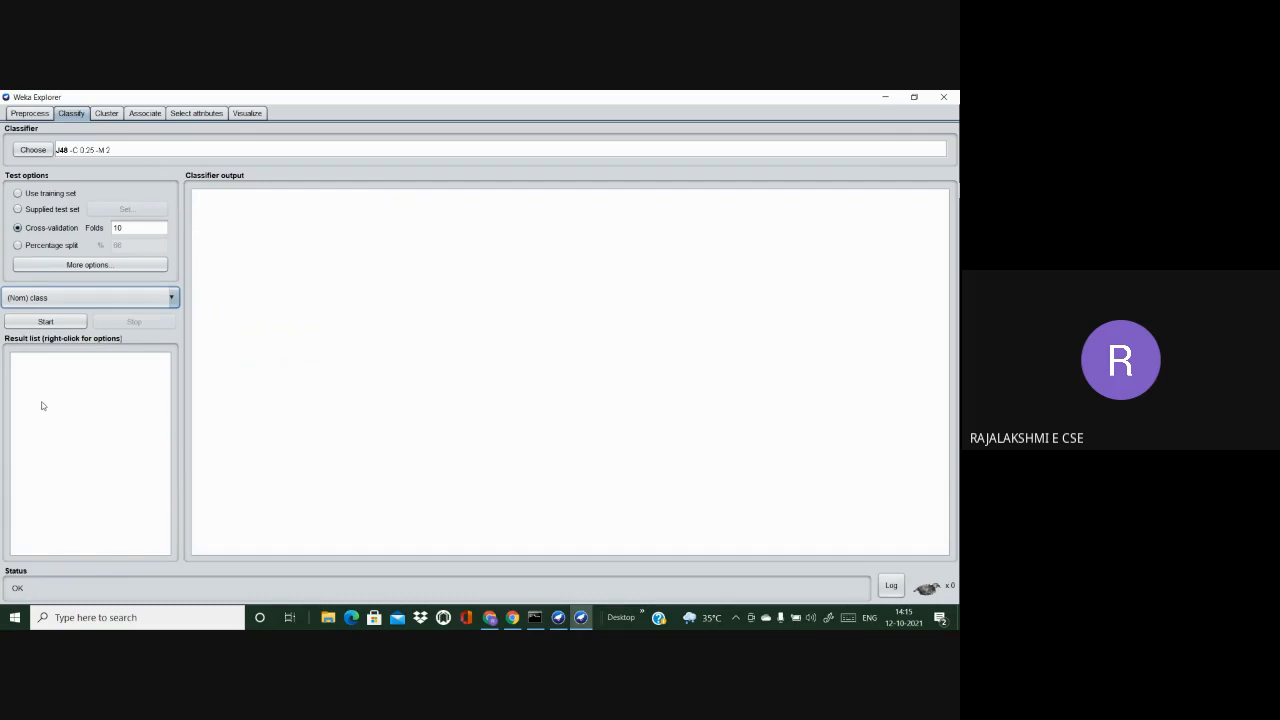
click(46, 321)
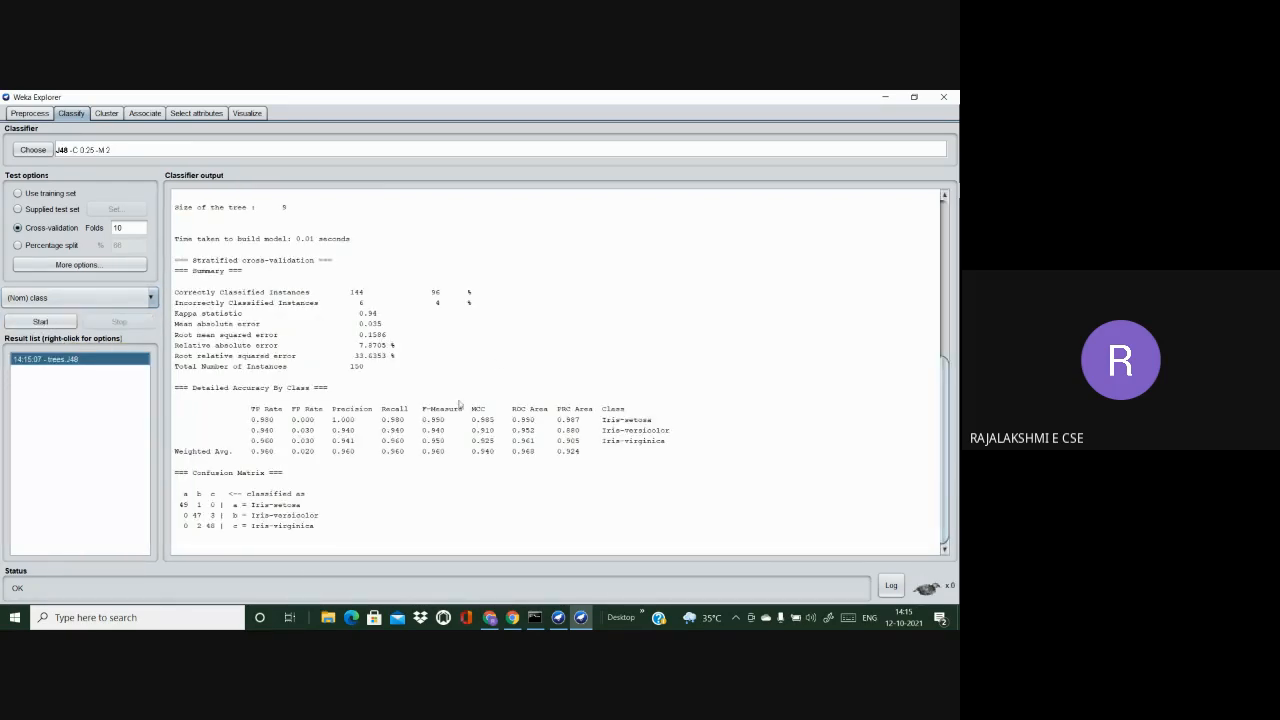
drag(178, 495, 320, 536)
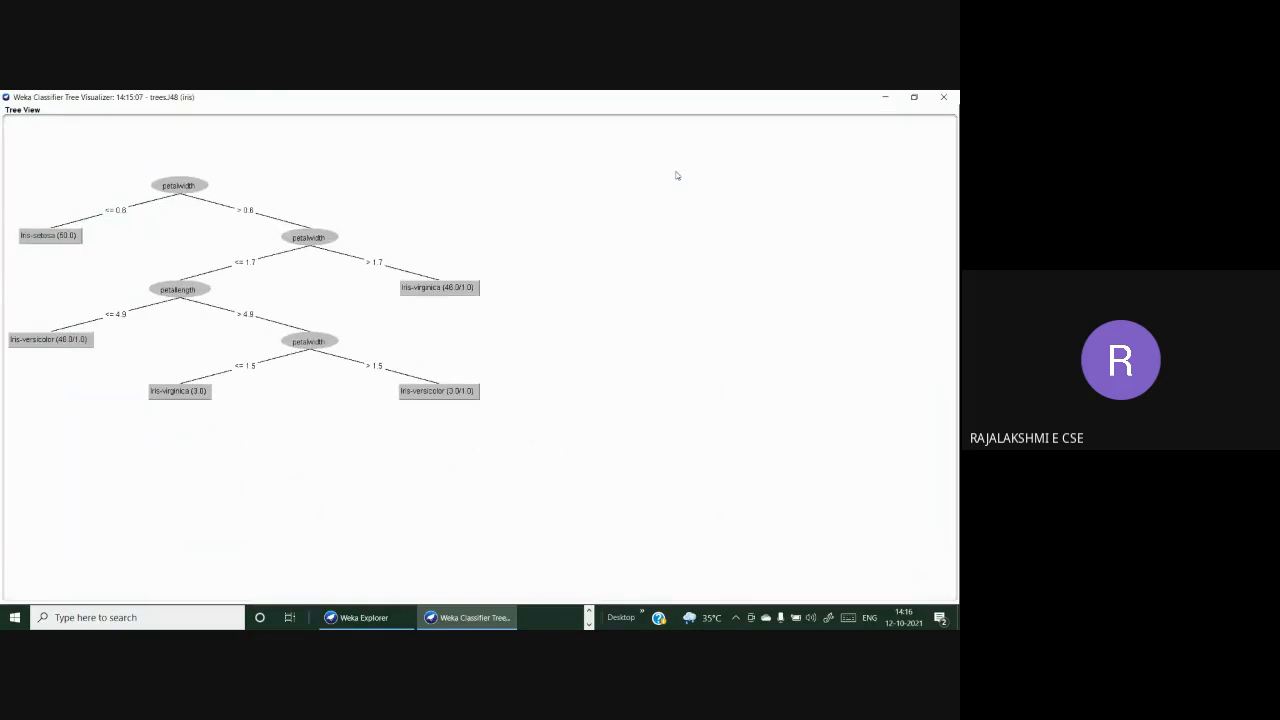
Step: Fit the J48 decision tree to the screen, shift it to examine its branches, and apply Auto Scale
right_click(594, 253)
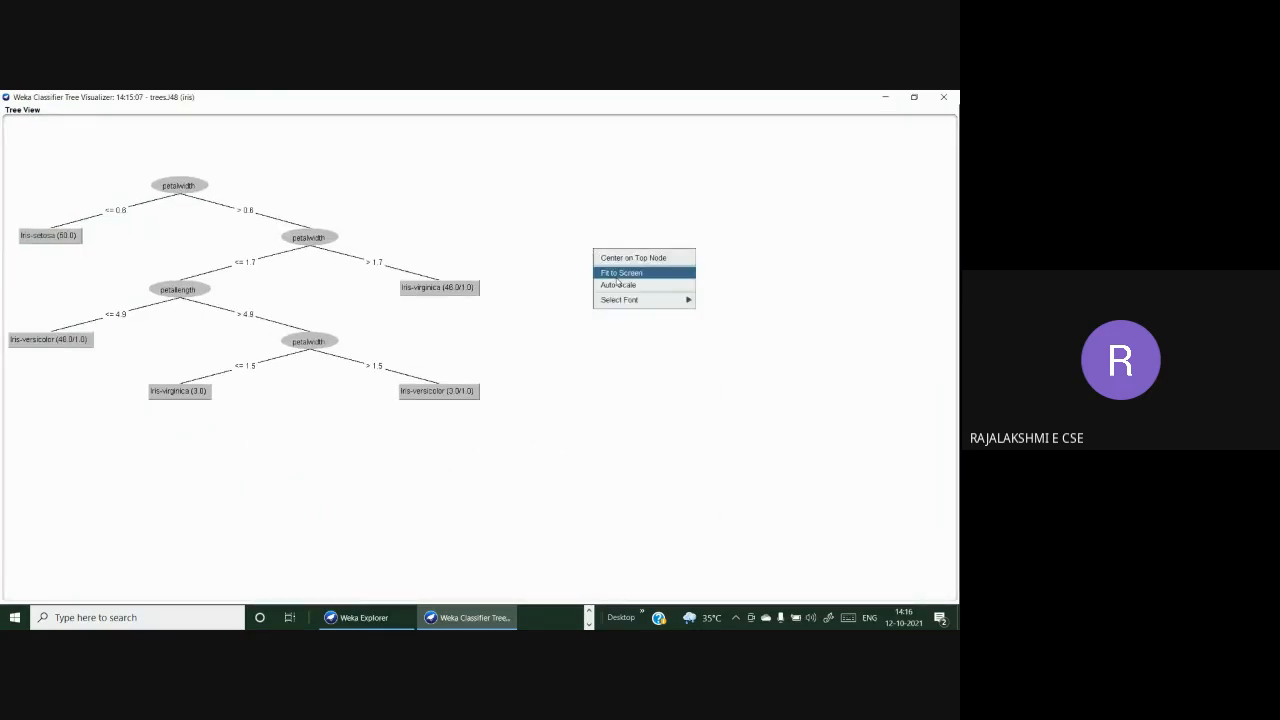
click(620, 272)
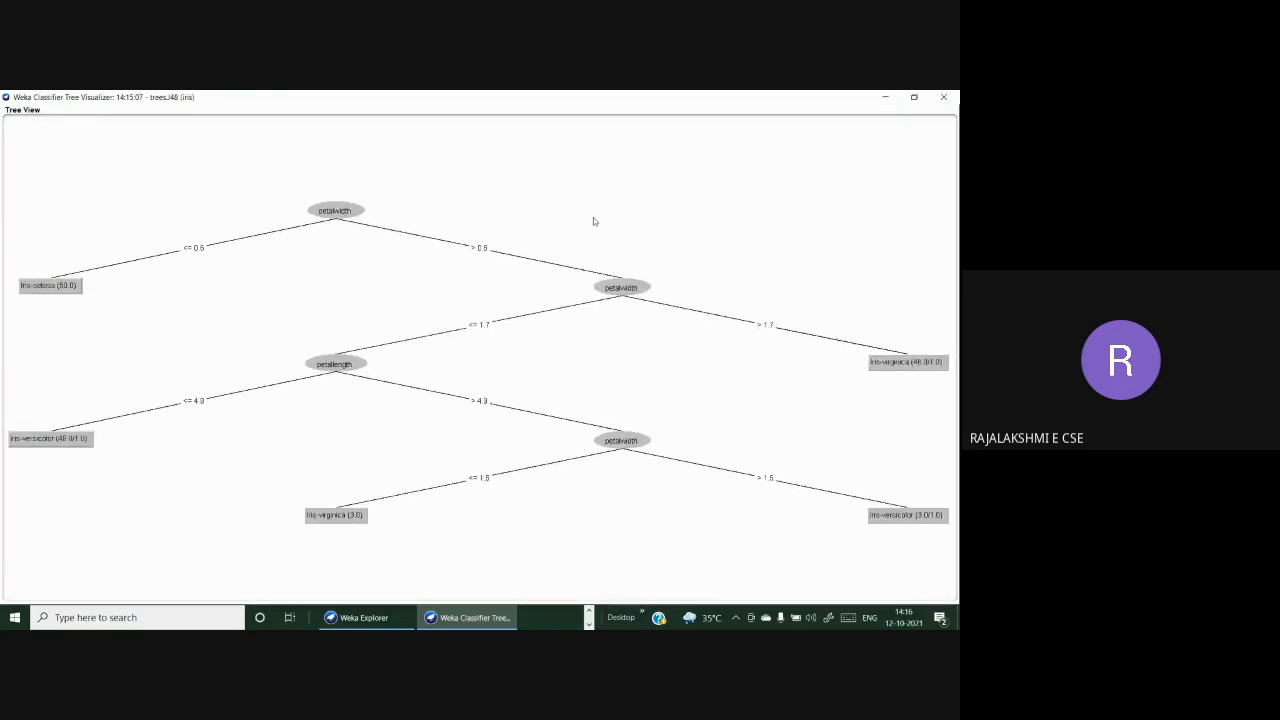
drag(614, 231, 603, 190)
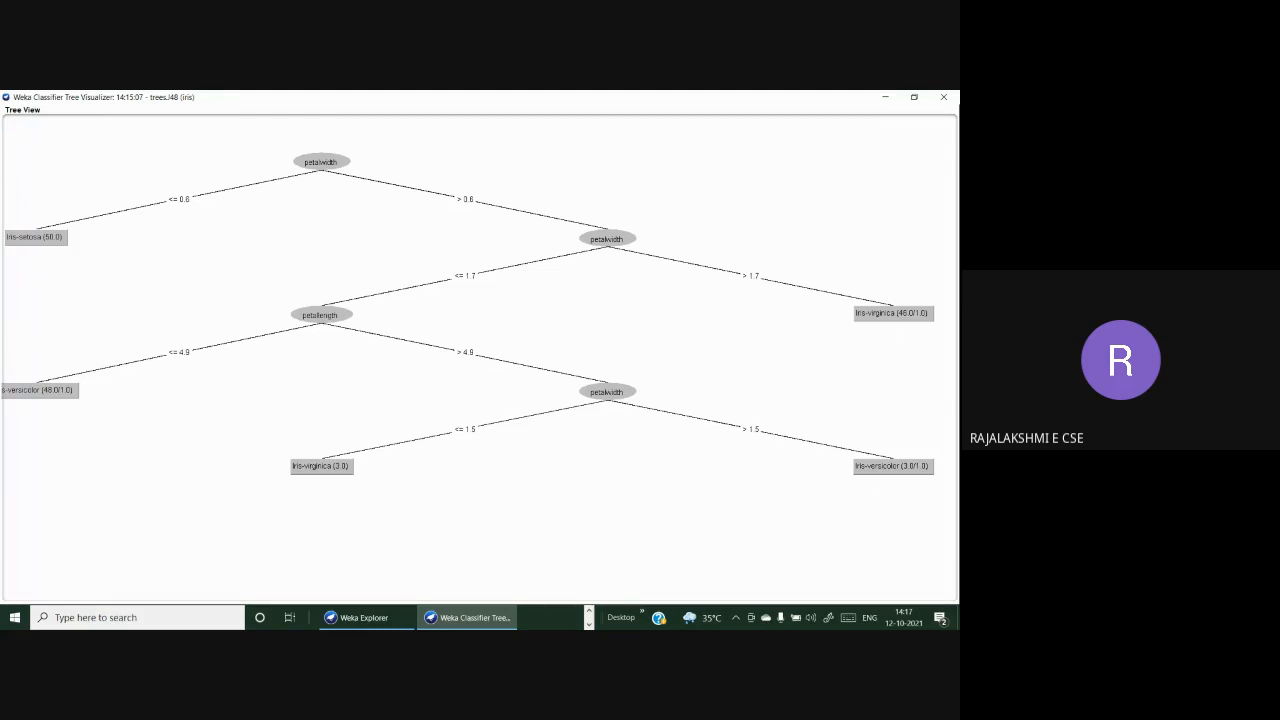
right_click(837, 120)
click(848, 156)
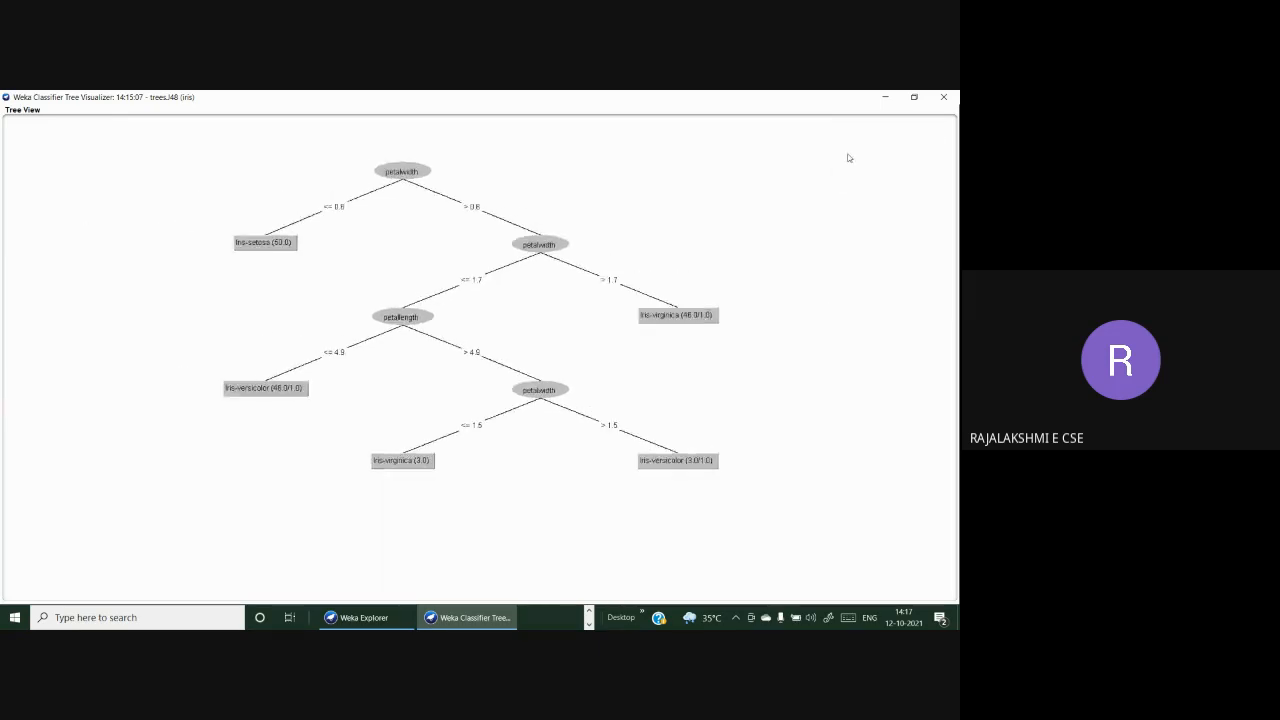
Step: Set the font of the decision tree's labels to size 10
right_click(807, 198)
mouse_move(902, 248)
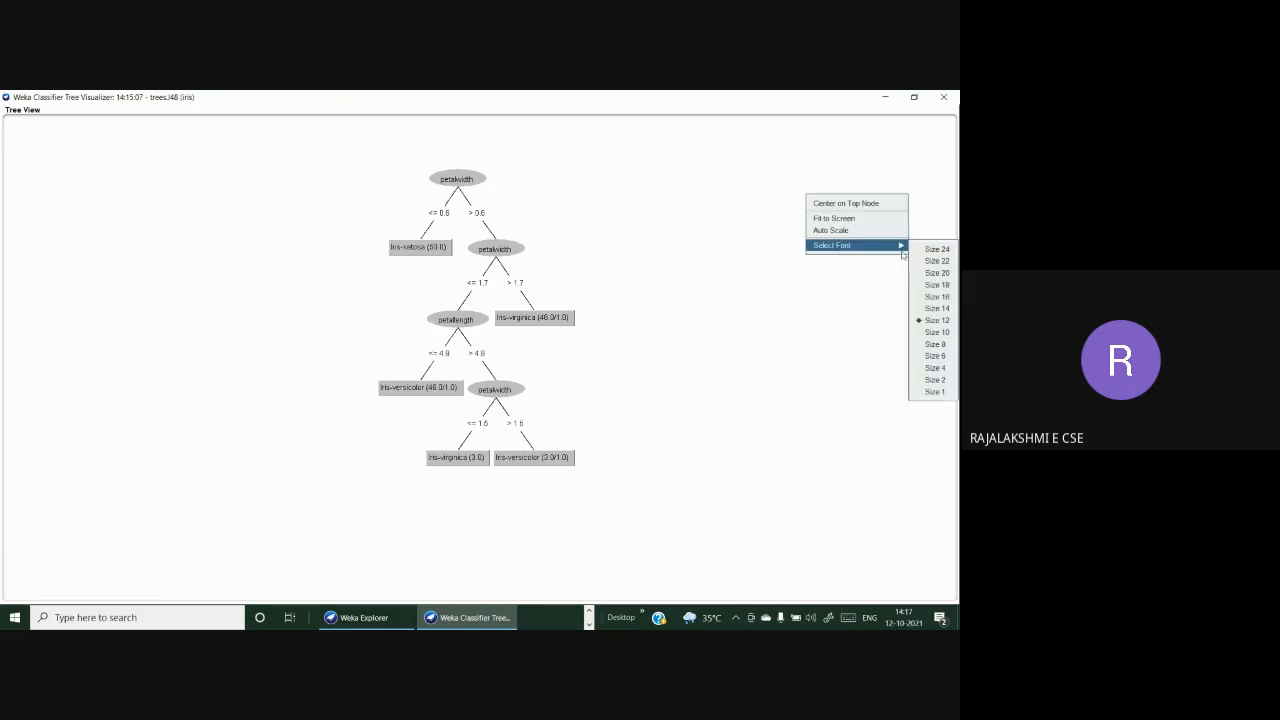
click(933, 331)
Step: Enlarge the font of the decision tree's labels and fit the tree to the screen
right_click(850, 335)
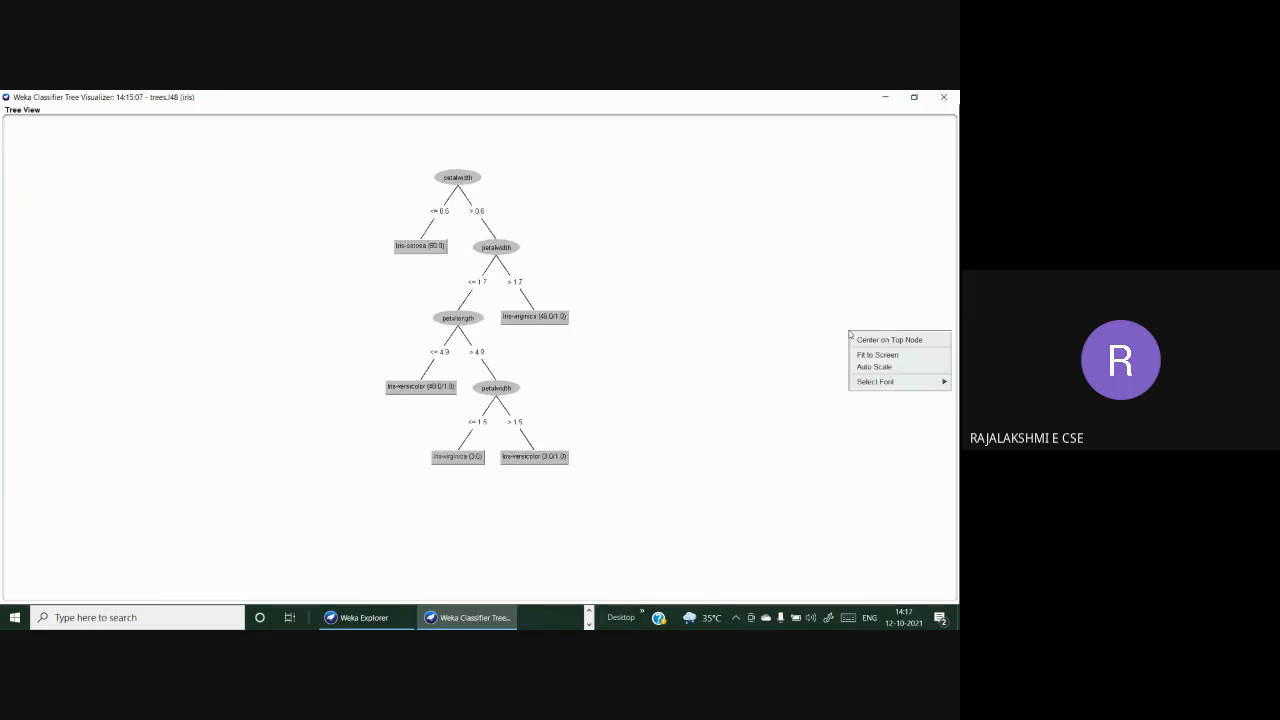
mouse_move(880, 382)
click(826, 386)
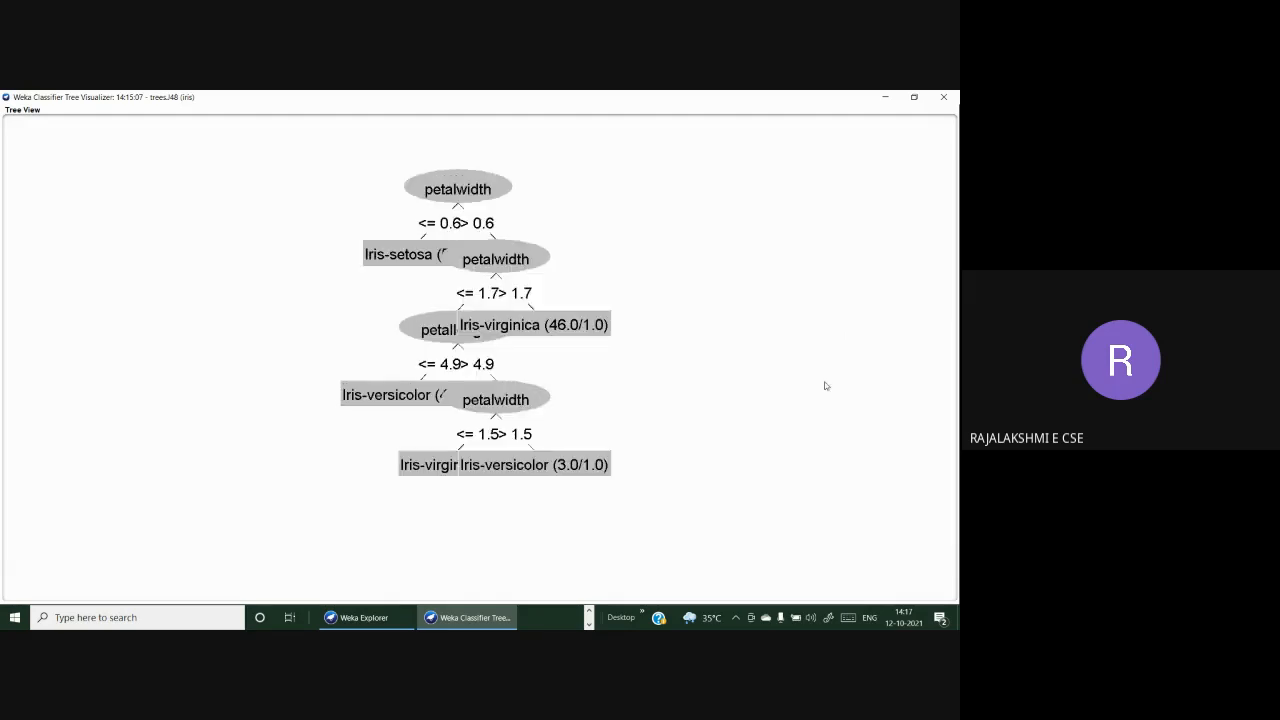
right_click(826, 386)
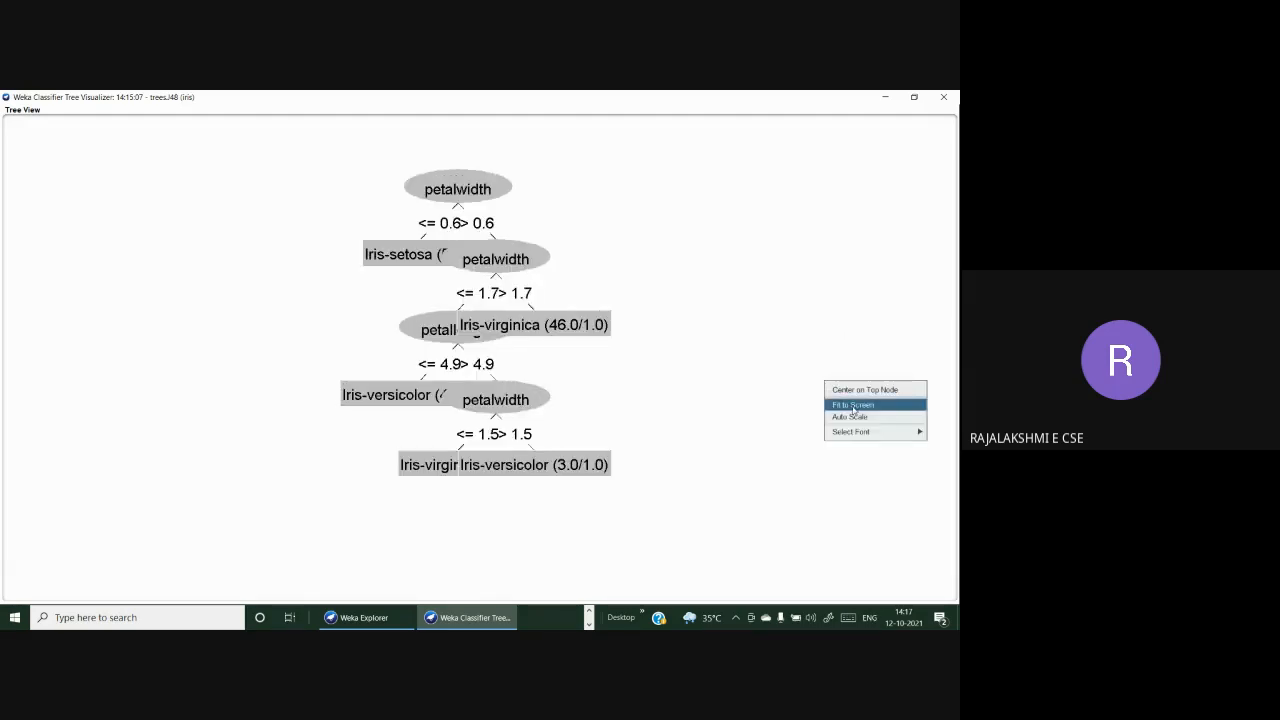
click(854, 406)
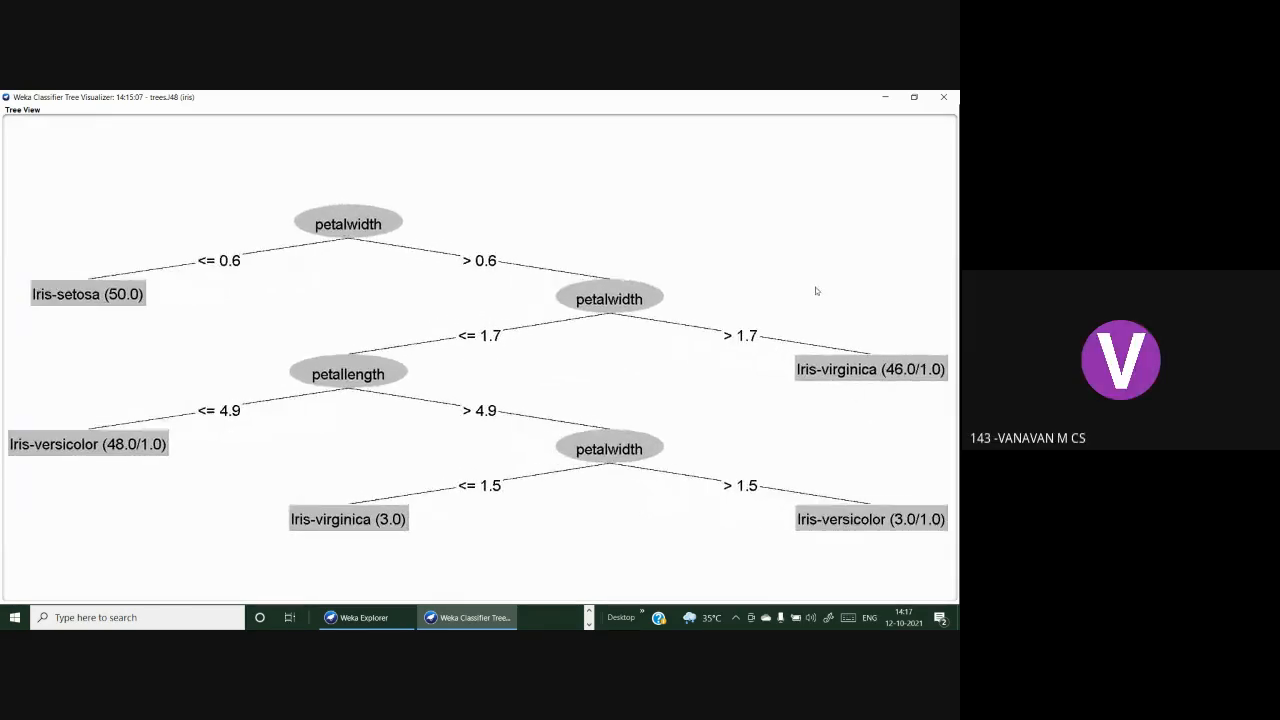
Step: Close the decision tree window and clear the highlight on the confusion matrix
click(949, 97)
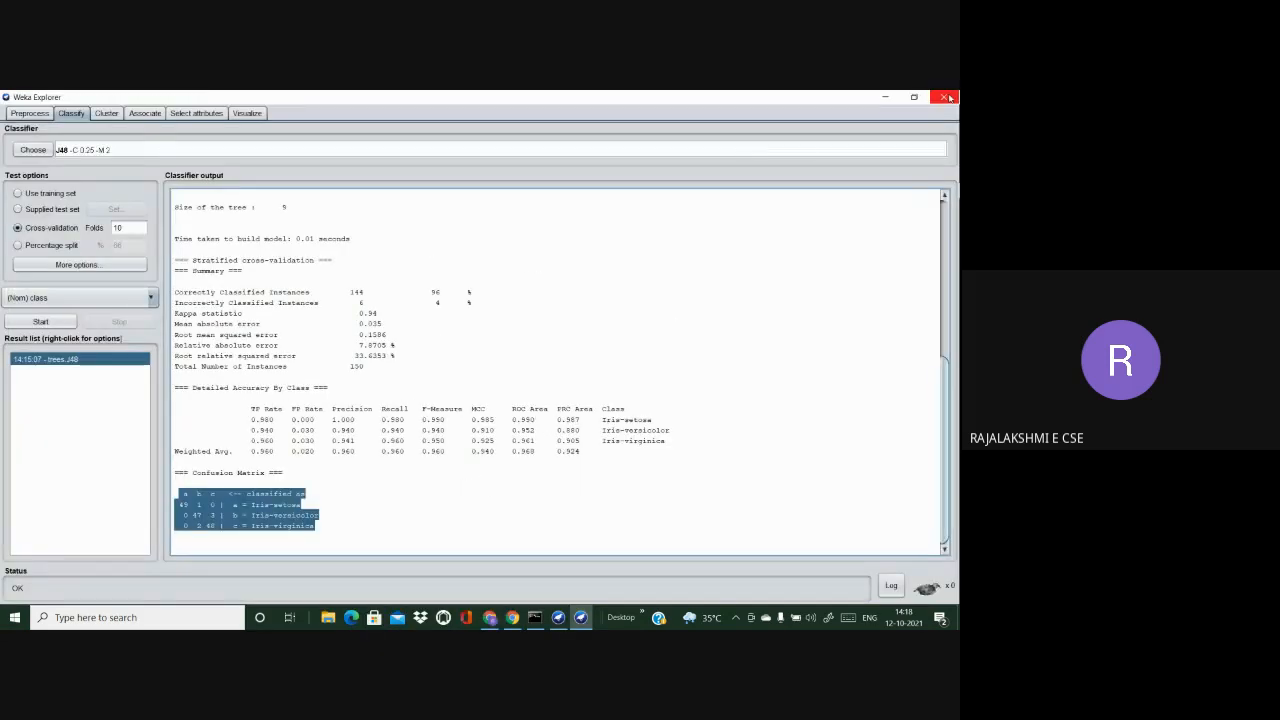
click(767, 376)
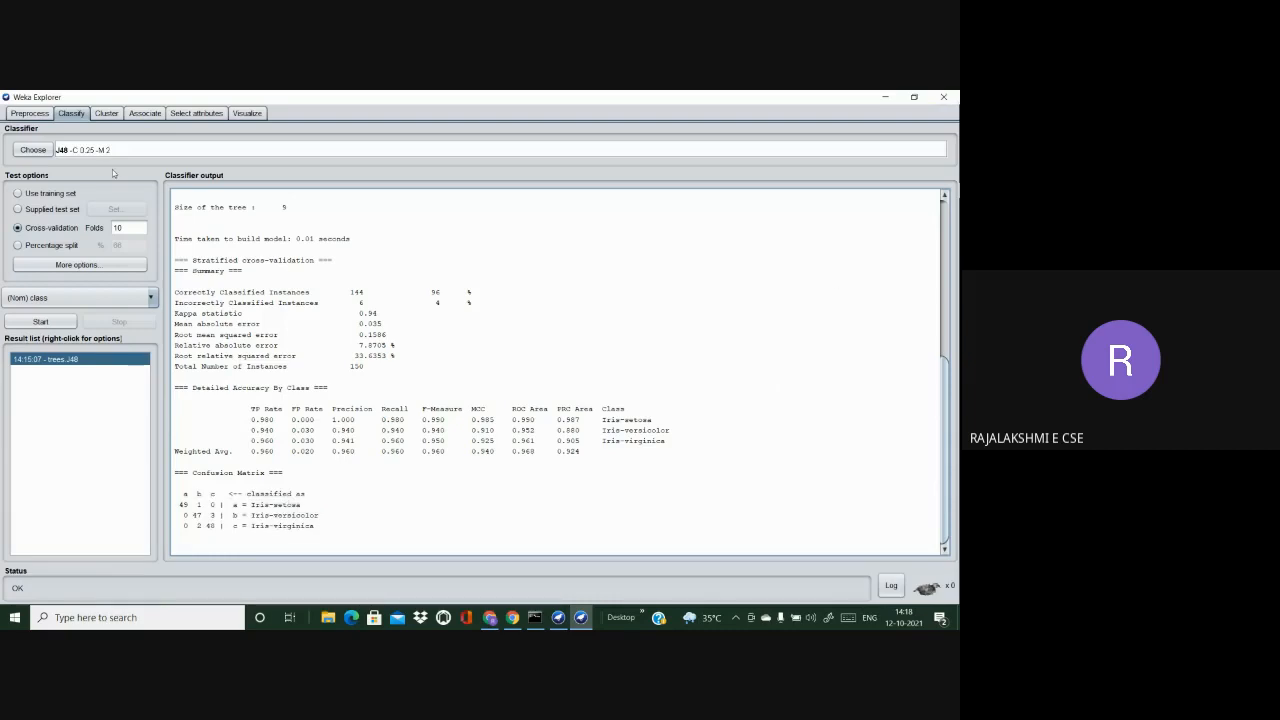
Step: Revisit the iris preprocessing view, return to classification, and check the tree classifiers without changing the chosen J48
click(25, 114)
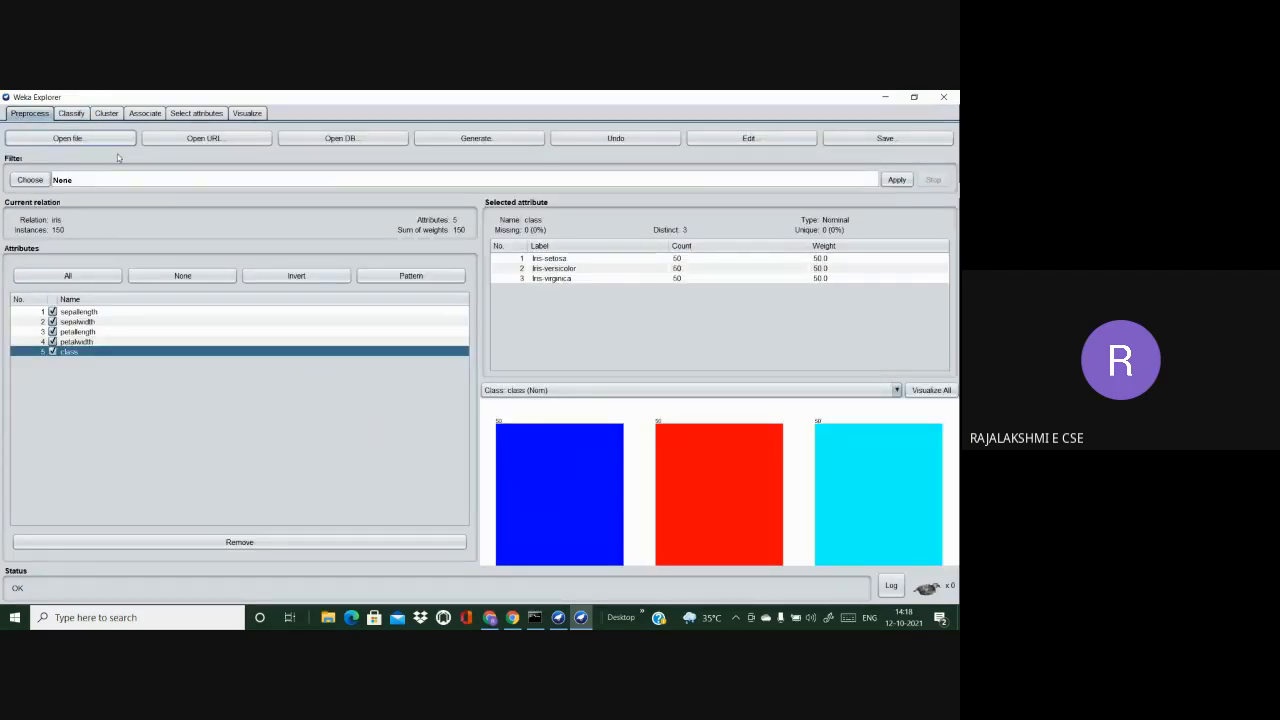
click(71, 114)
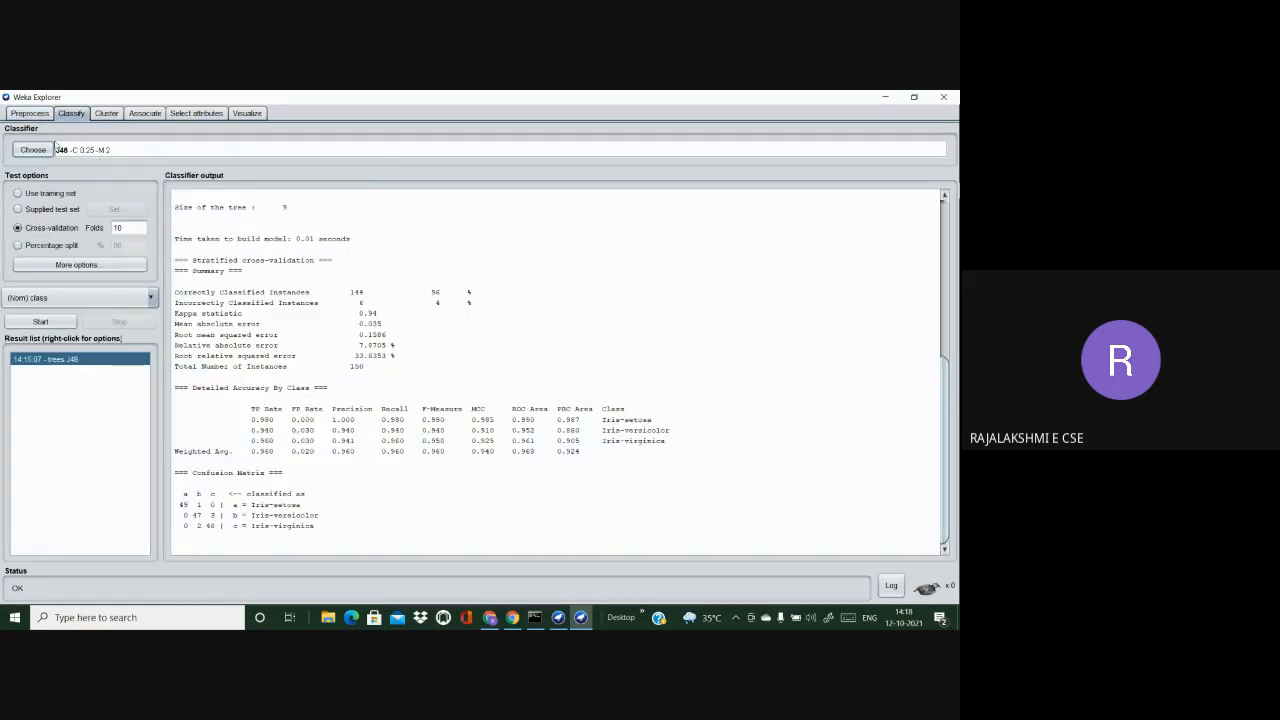
click(44, 151)
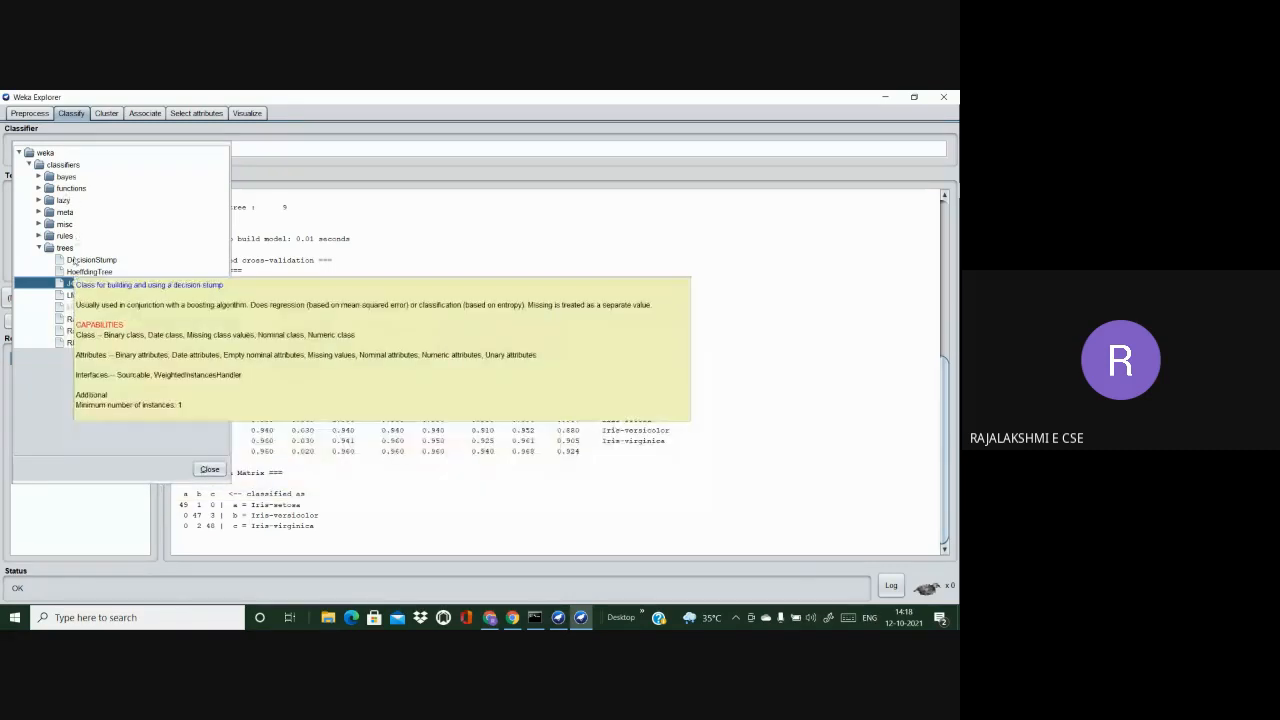
click(451, 314)
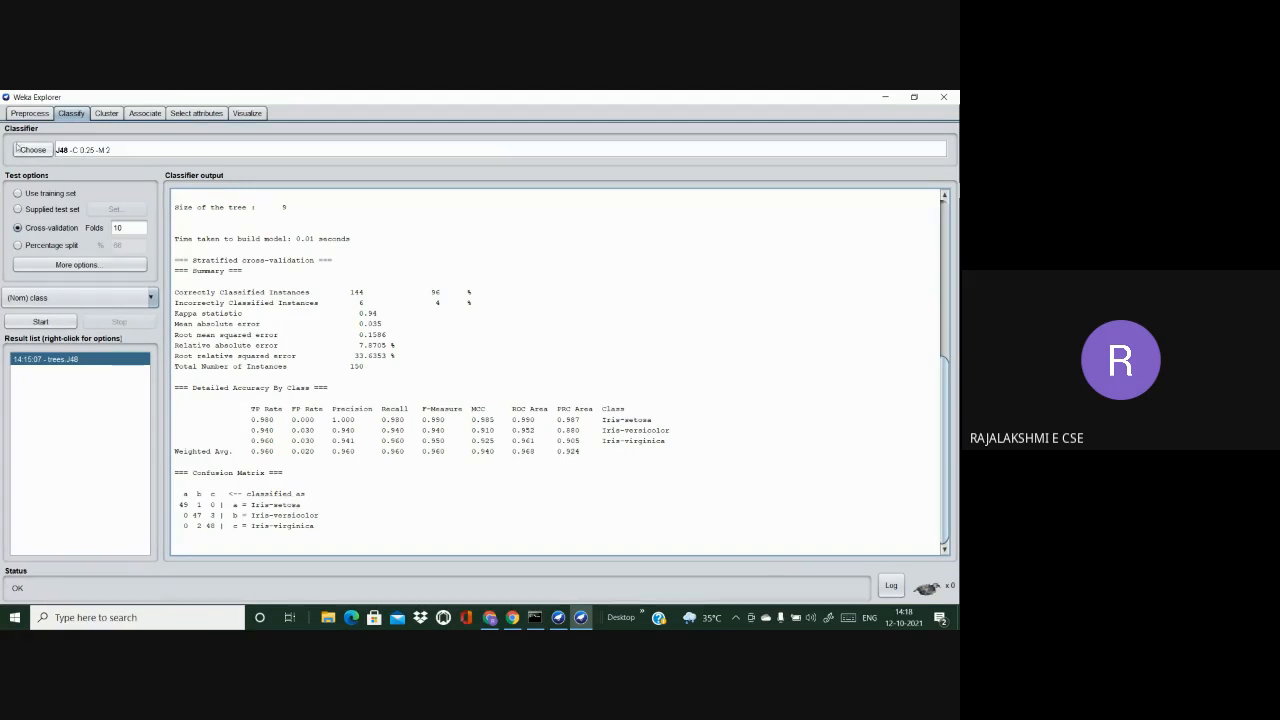
Step: Choose HierarchicalClusterer as the clustering algorithm for iris and set the cluster mode to classes to clusters evaluation
click(106, 113)
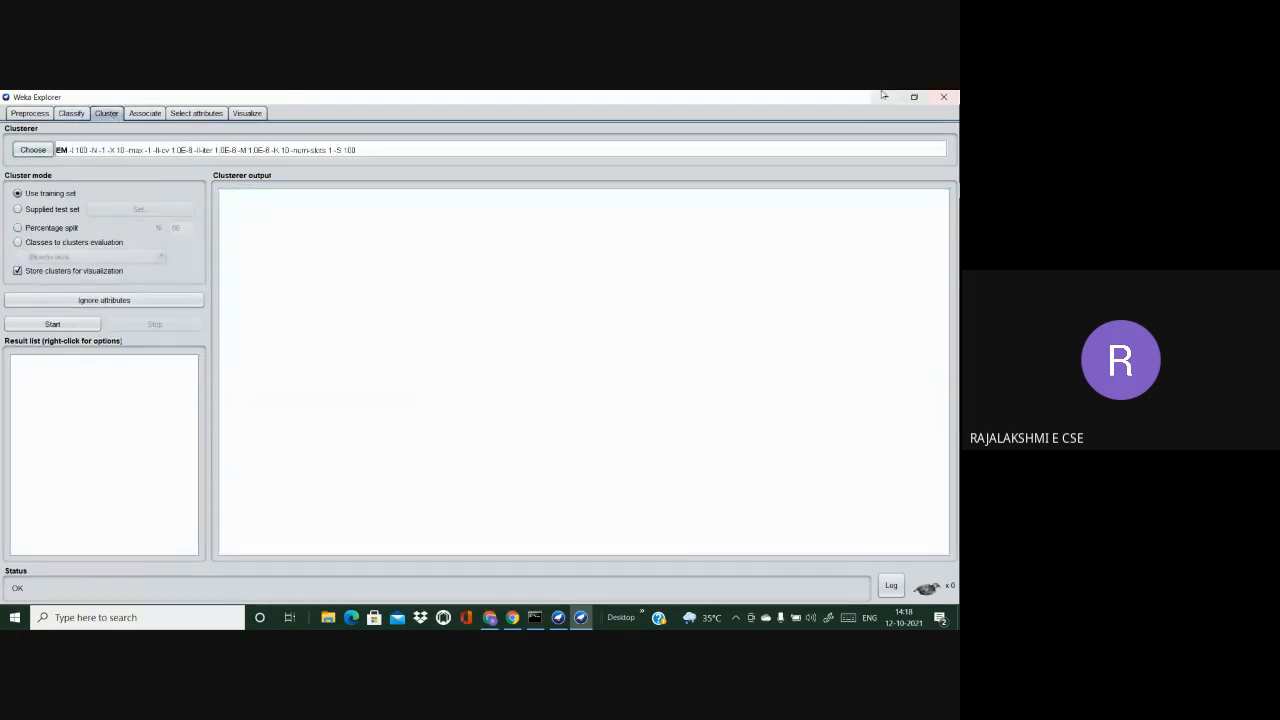
click(35, 150)
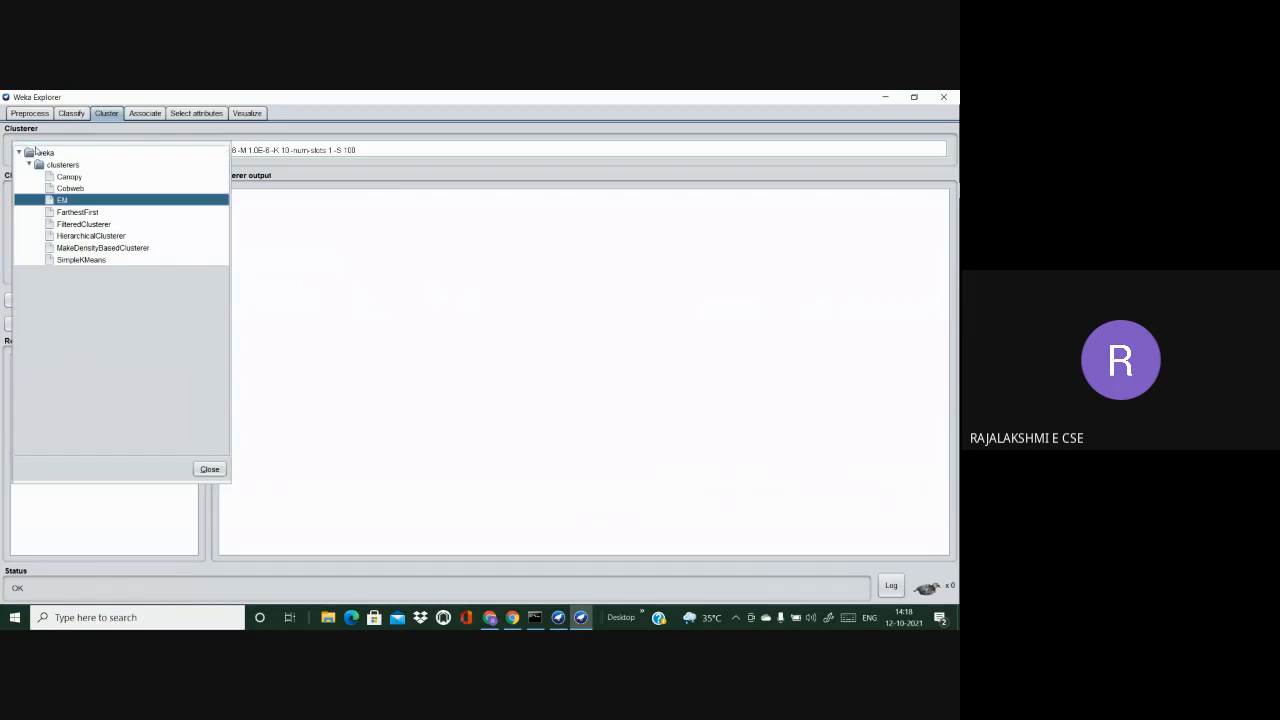
click(29, 164)
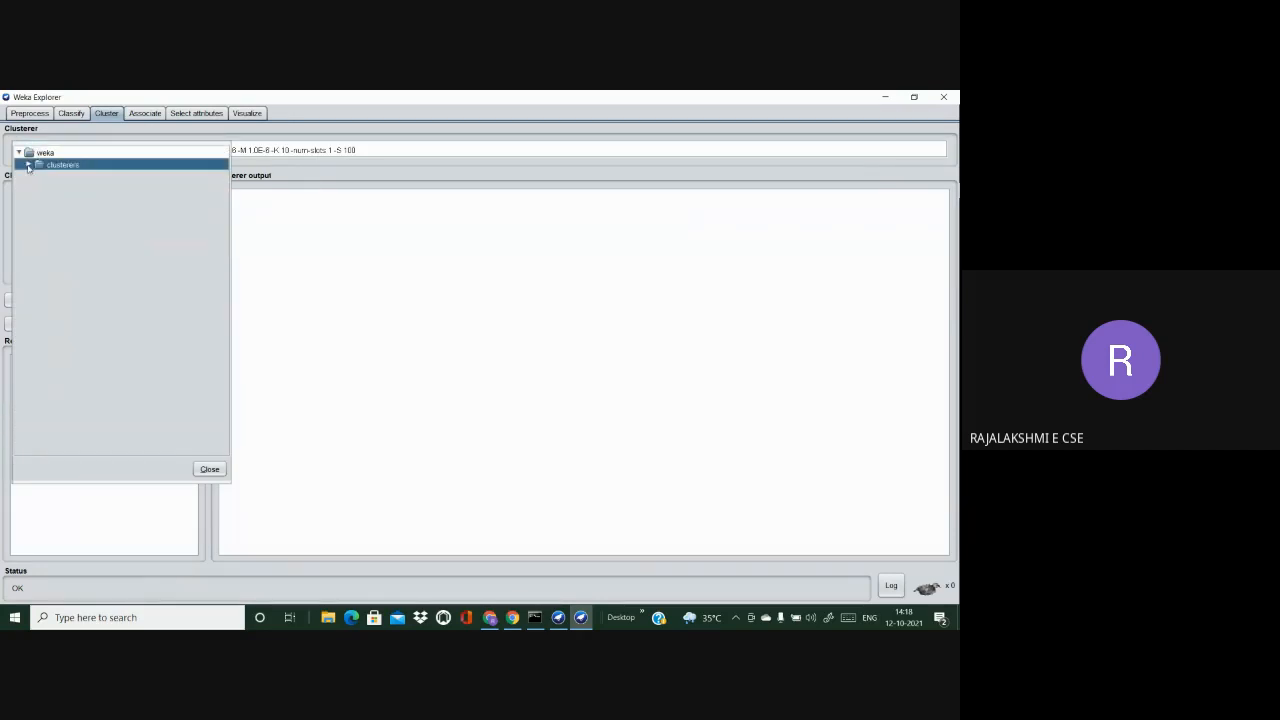
click(29, 164)
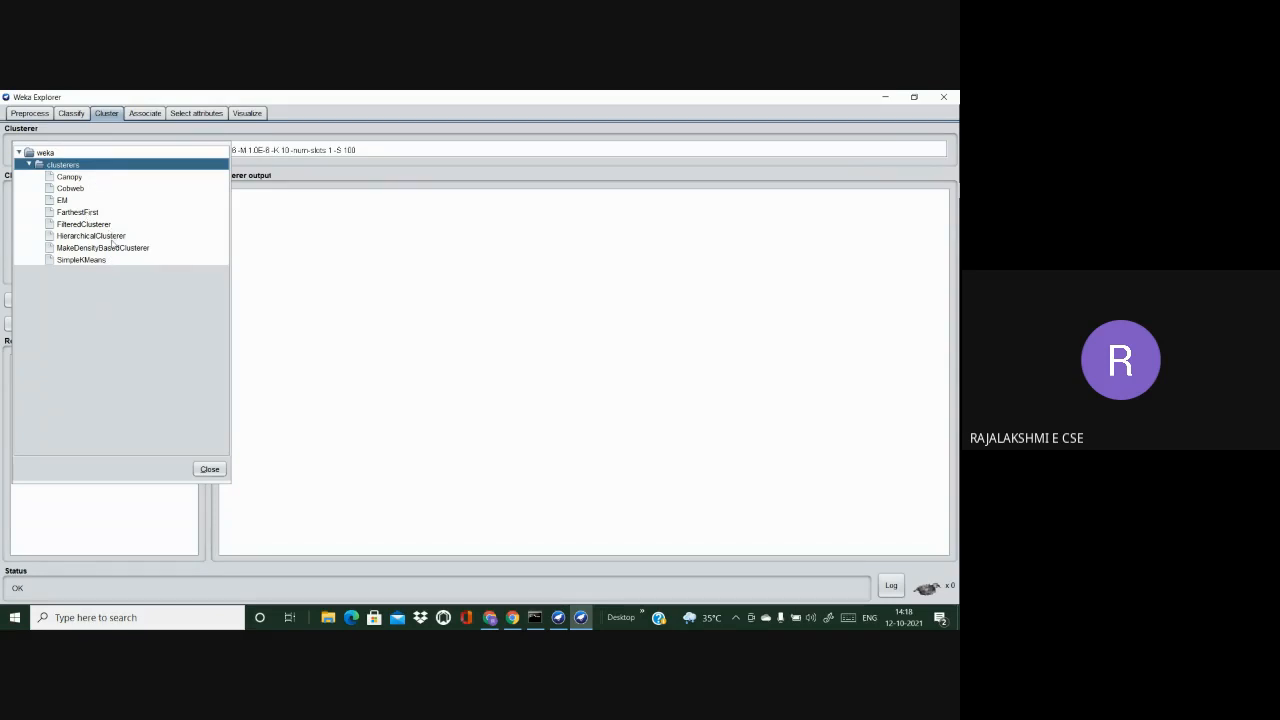
mouse_move(118, 256)
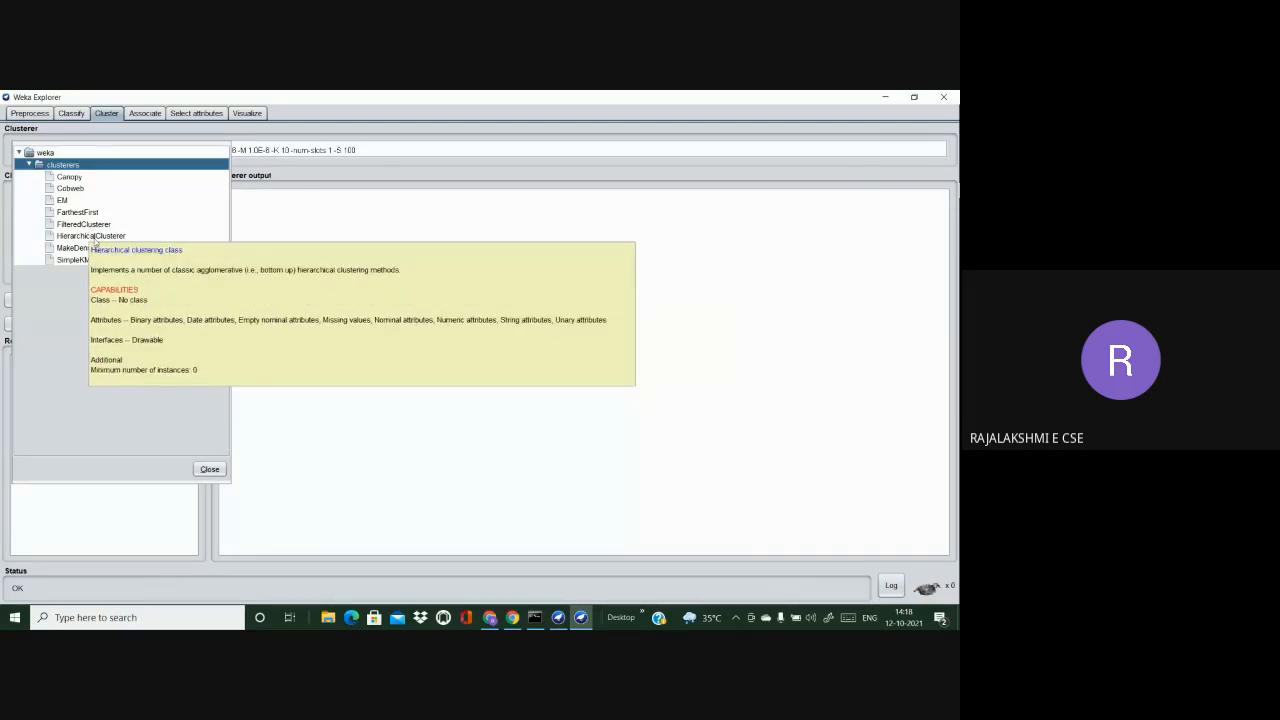
click(95, 237)
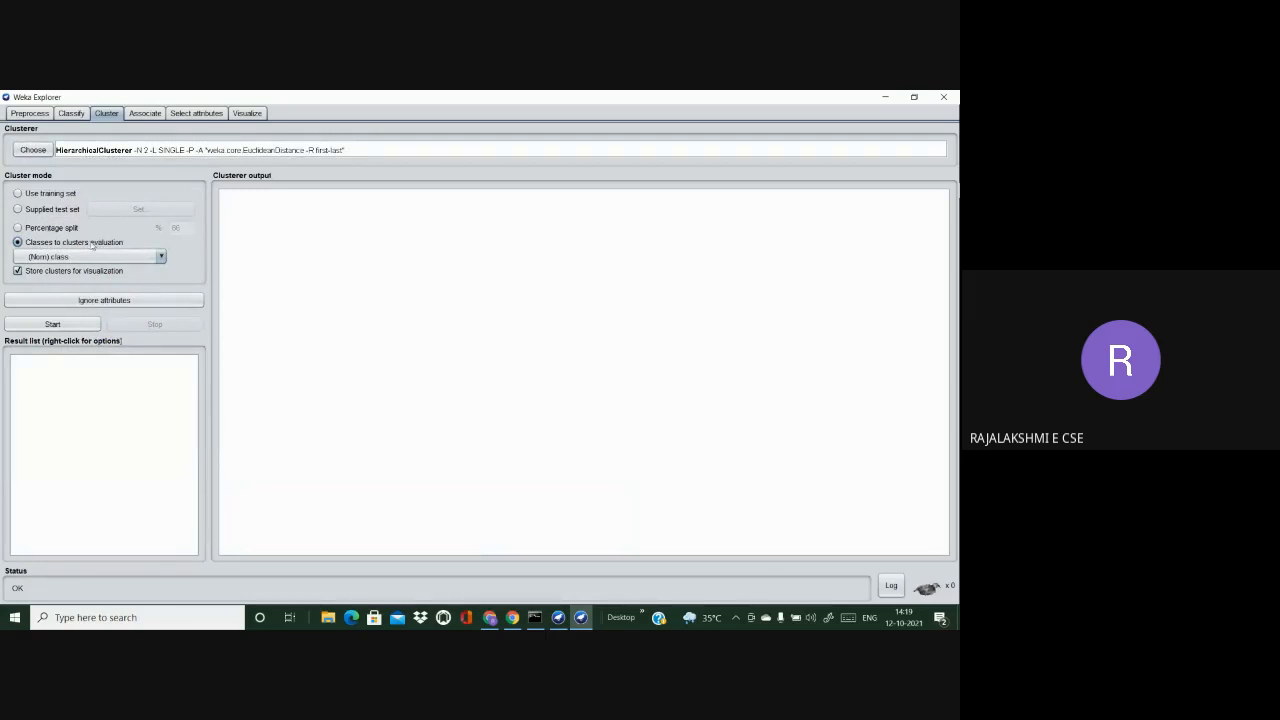
click(38, 148)
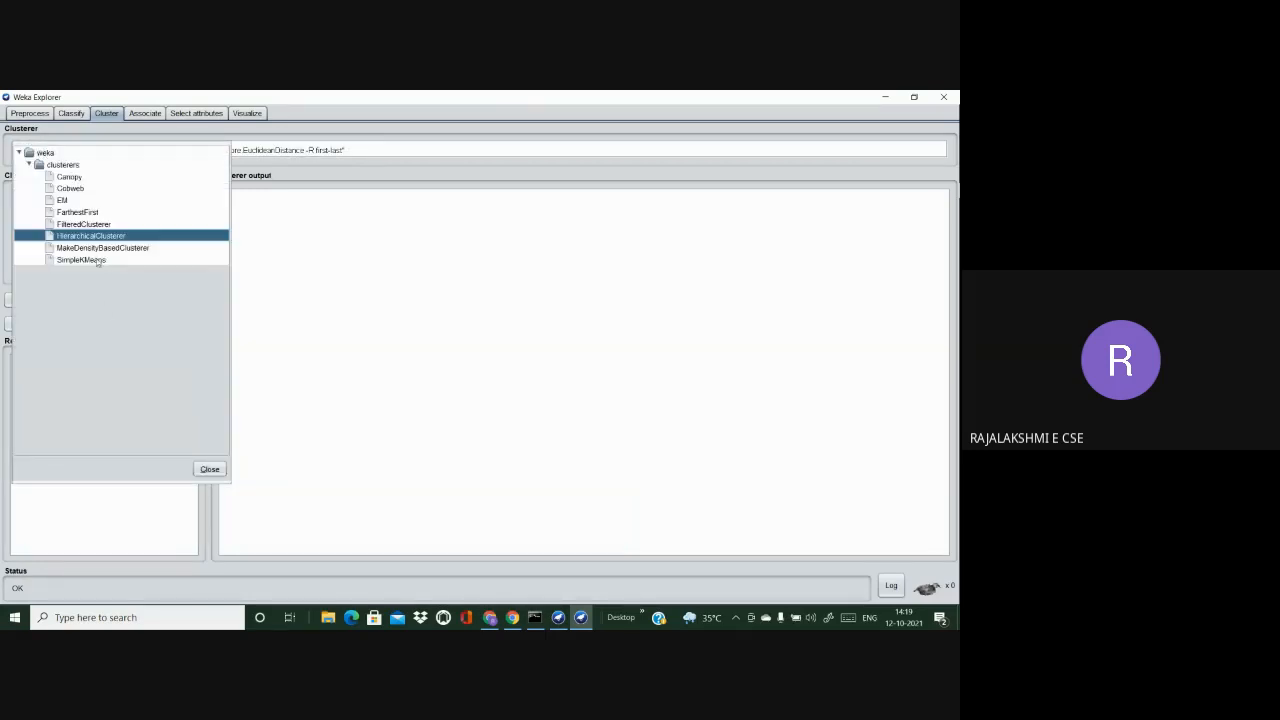
click(97, 236)
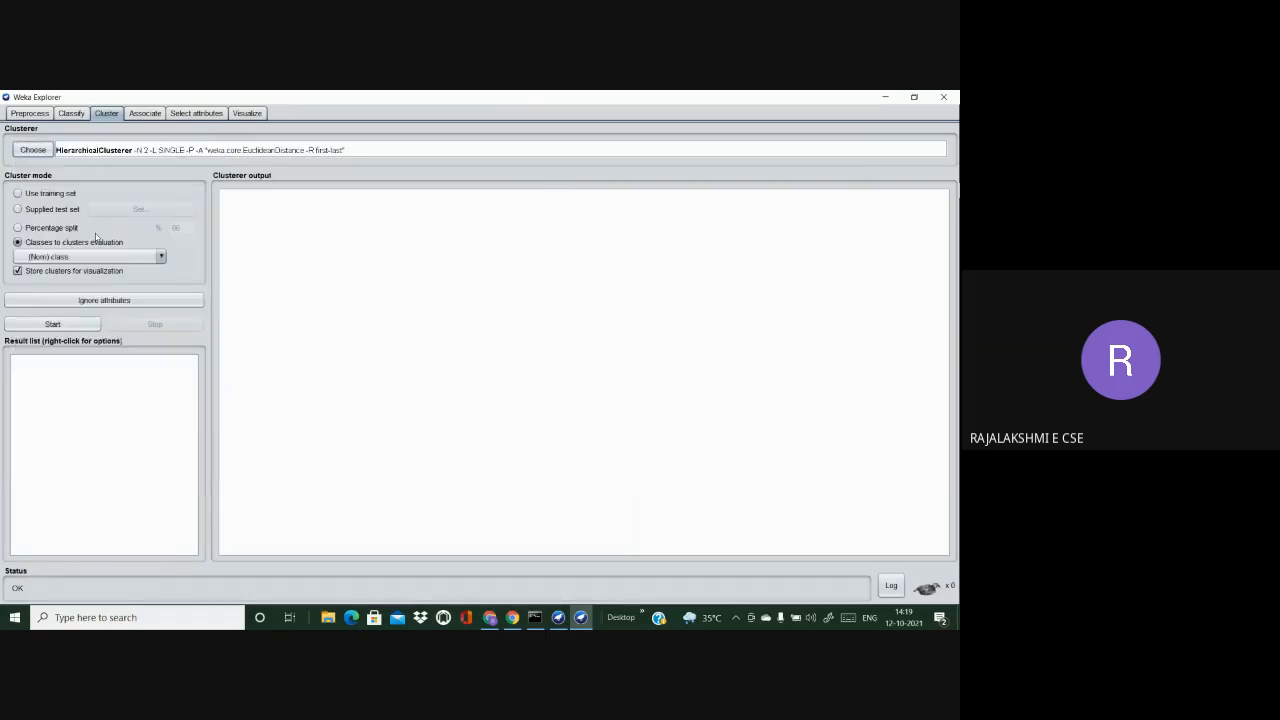
Step: Run the hierarchical clustering with the nominal class attribute as the evaluation class and review the clusterer output
click(39, 324)
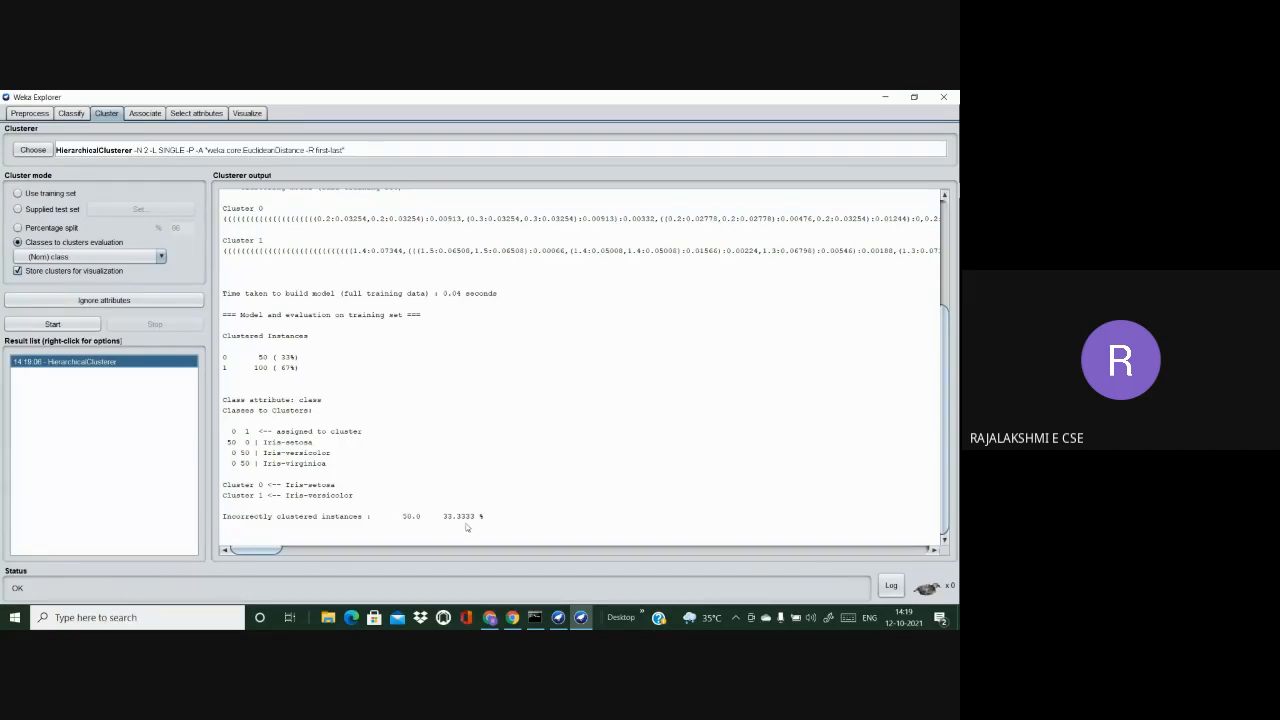
click(84, 257)
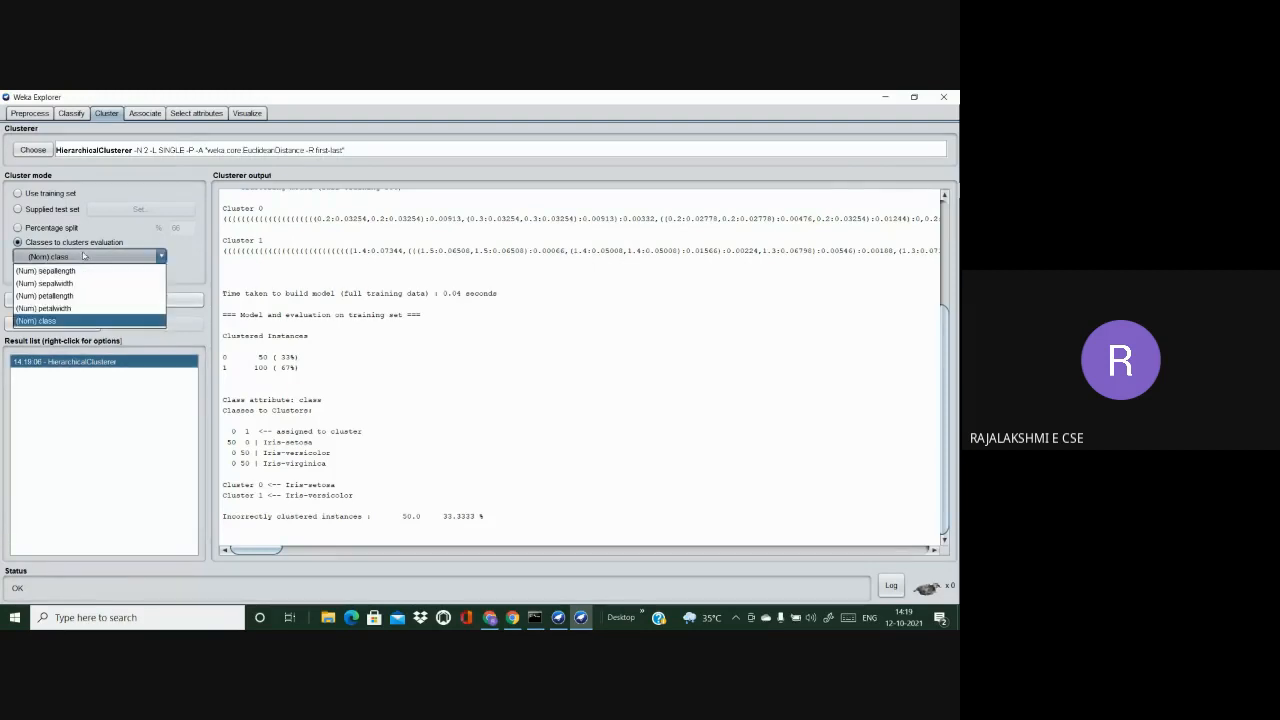
click(60, 320)
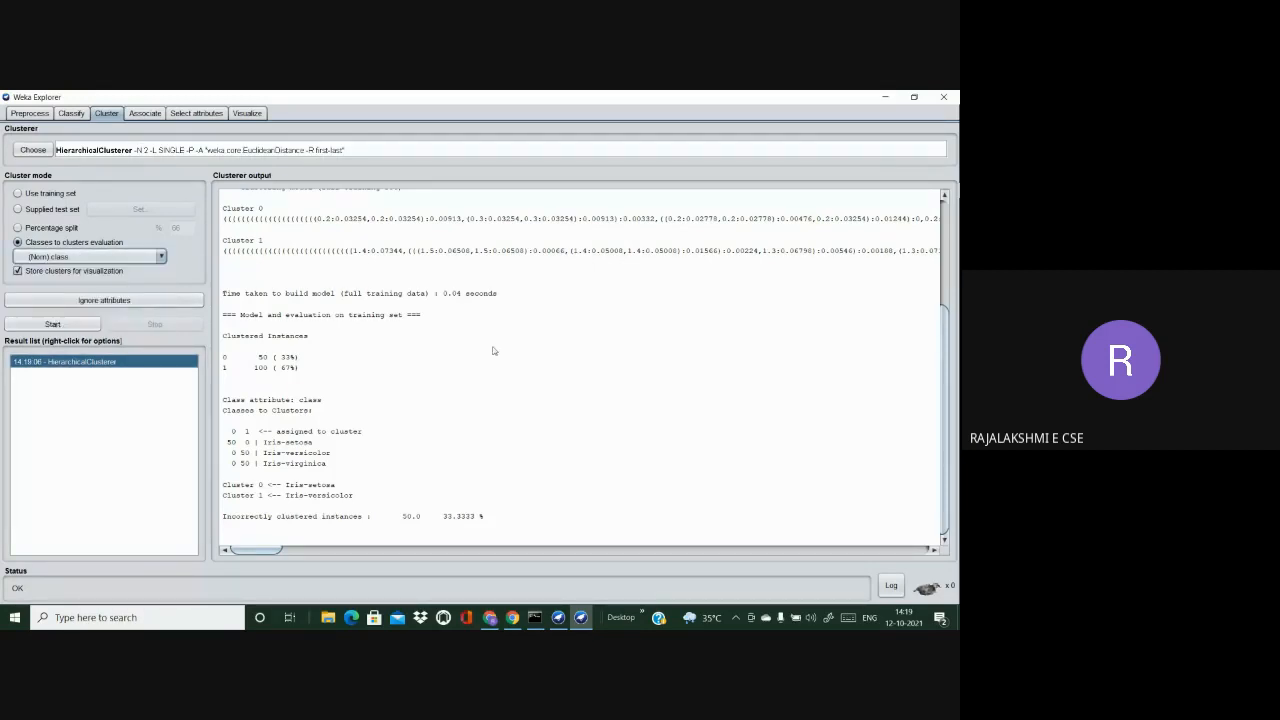
scroll(519, 356, up, 5)
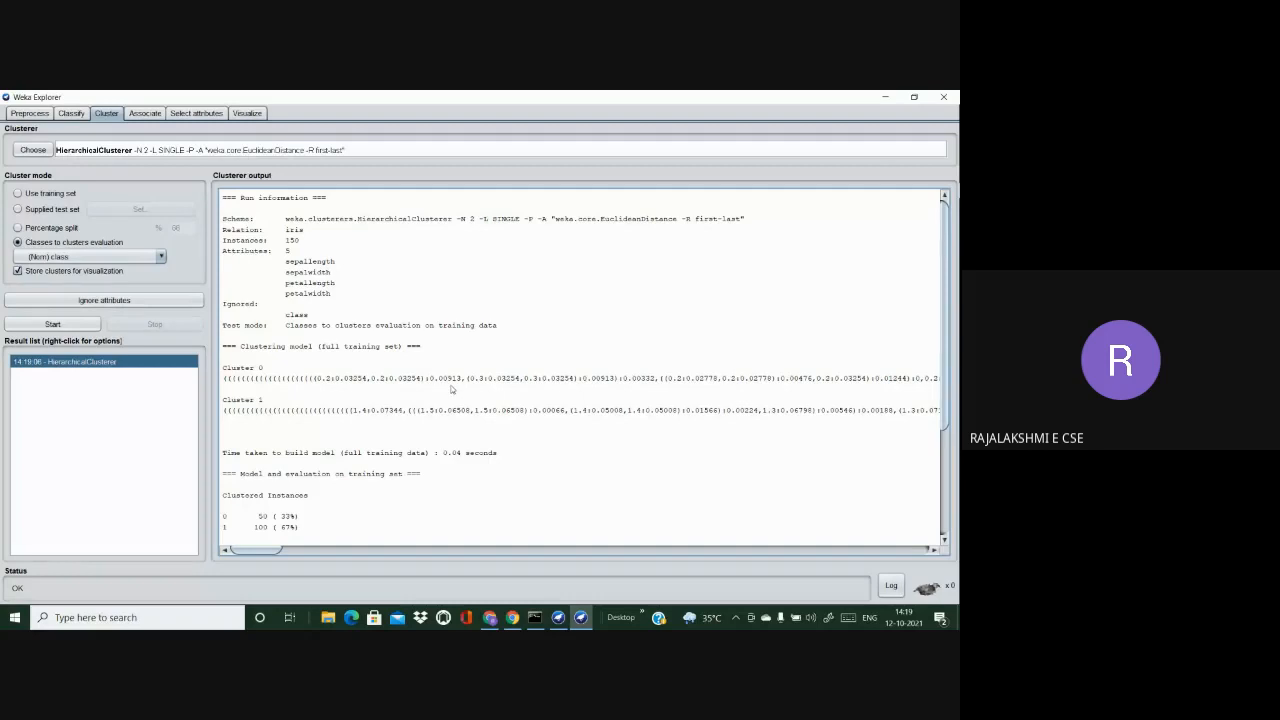
scroll(591, 420, down, 5)
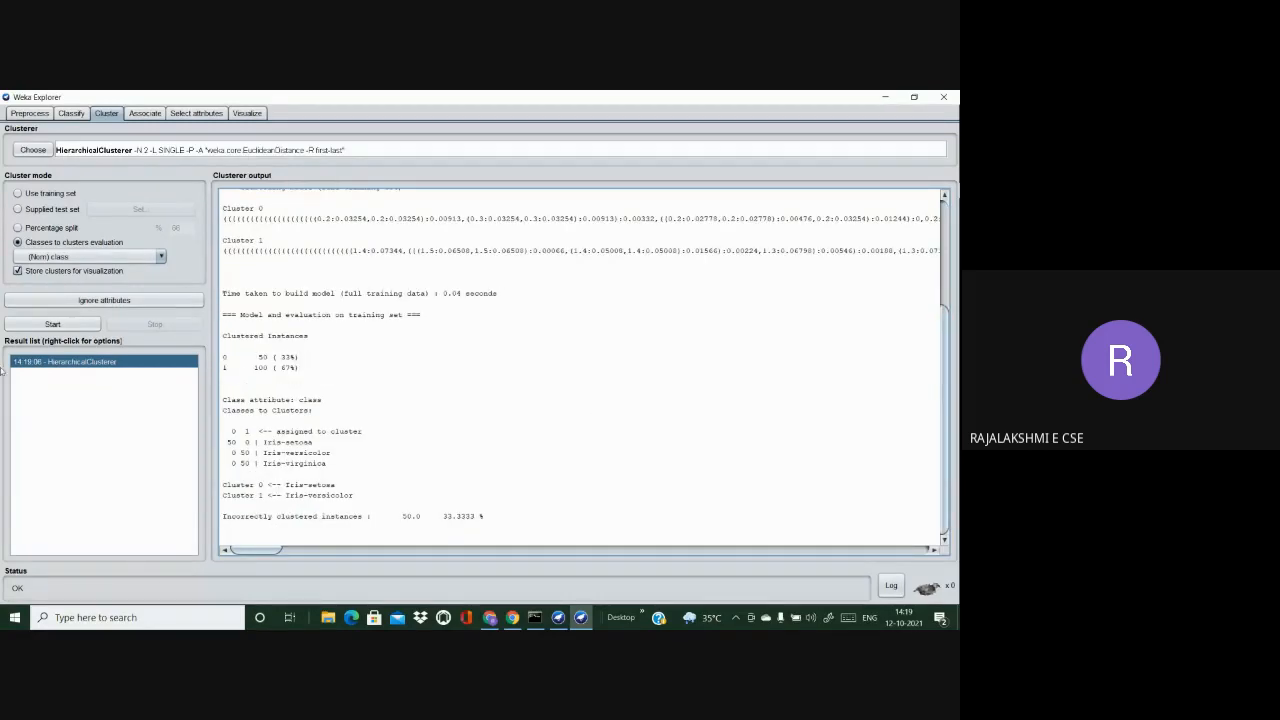
Step: Visualize the cluster assignments in a maximized plot, raise the jitter to just past halfway, and close the plot
right_click(56, 363)
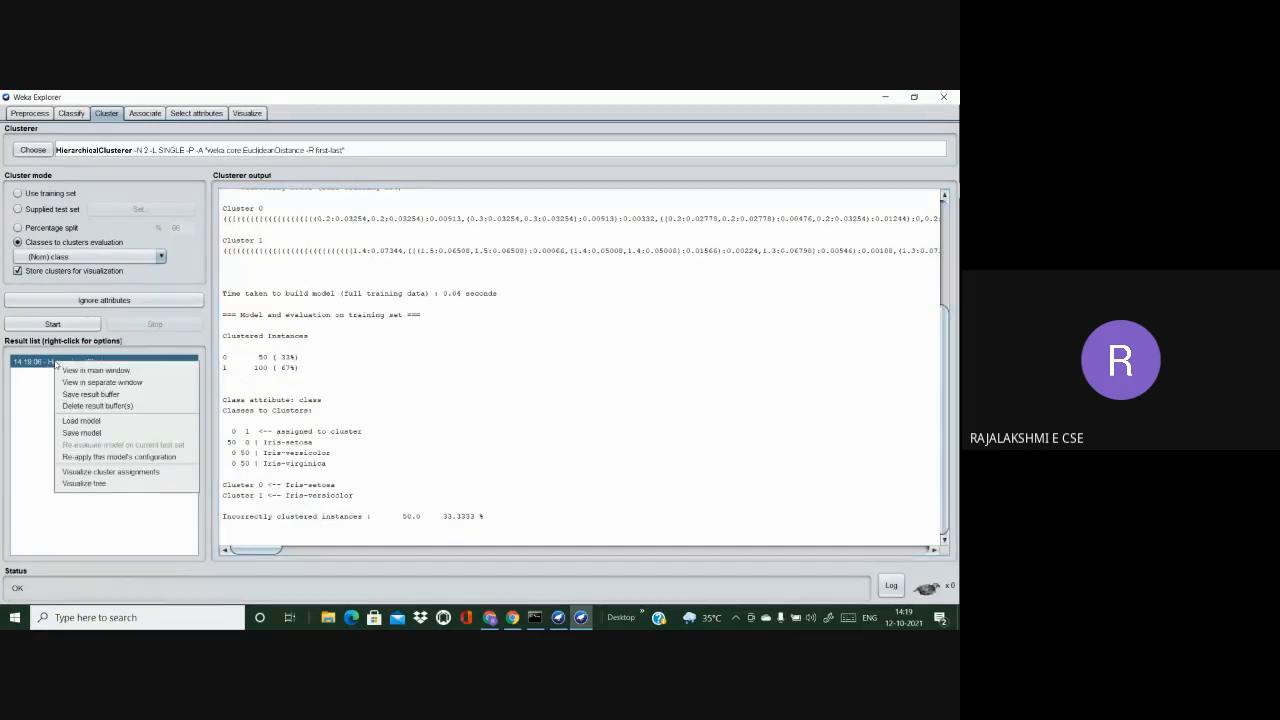
click(110, 471)
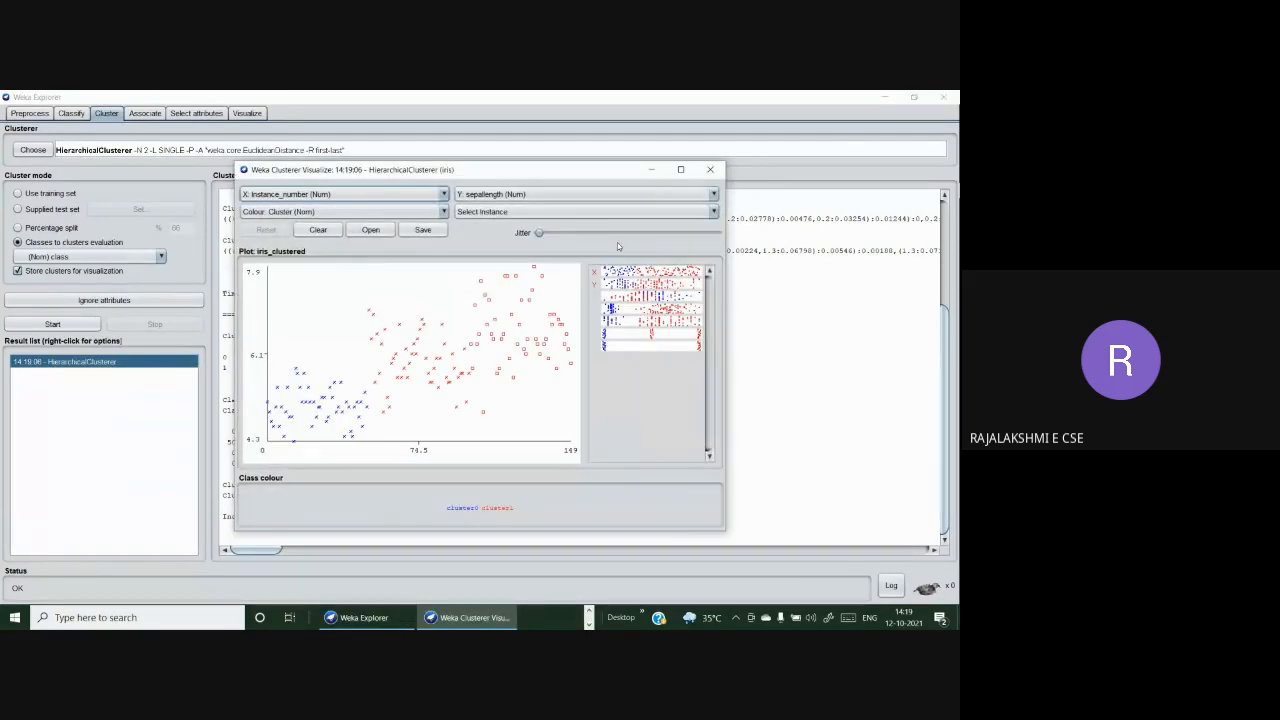
click(680, 169)
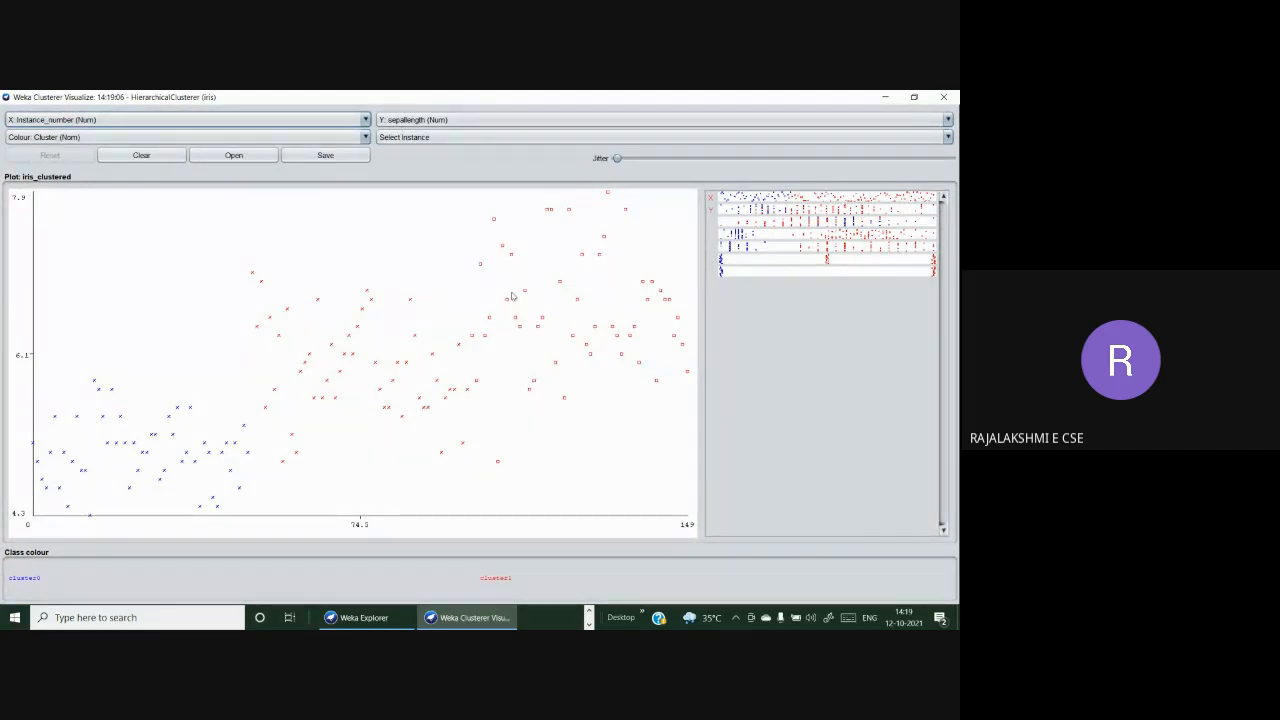
drag(621, 160, 812, 176)
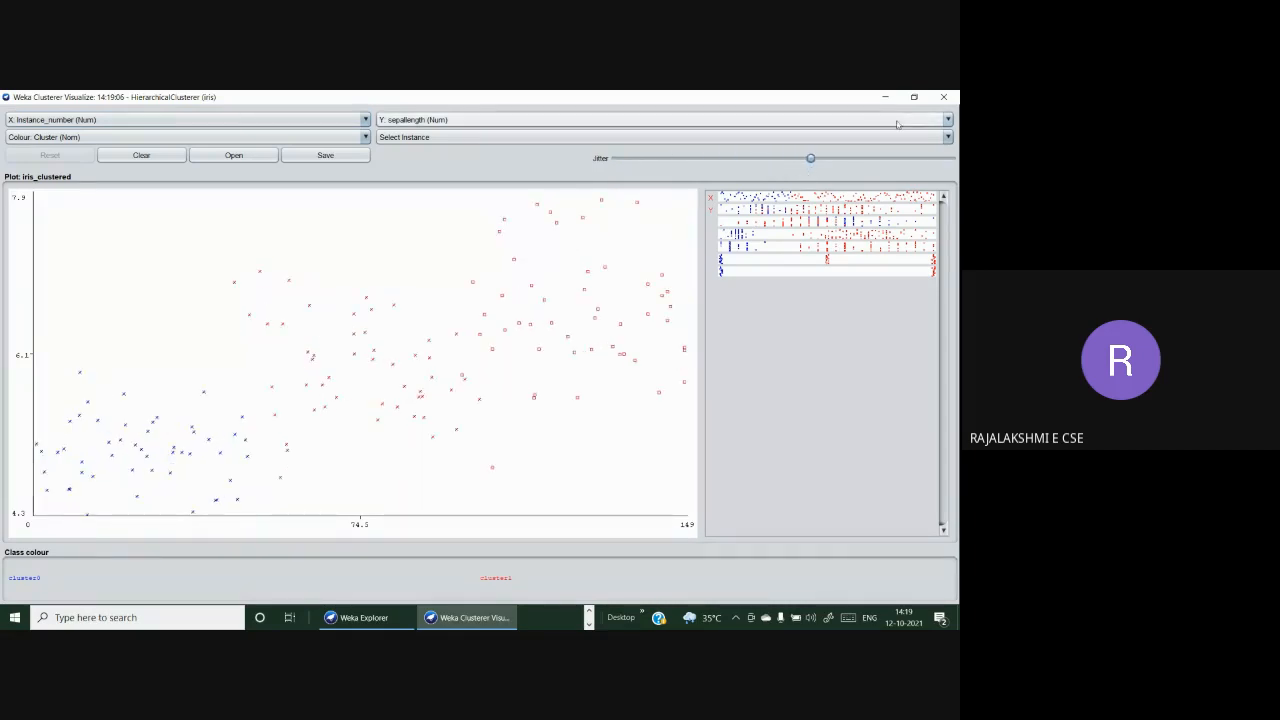
click(943, 97)
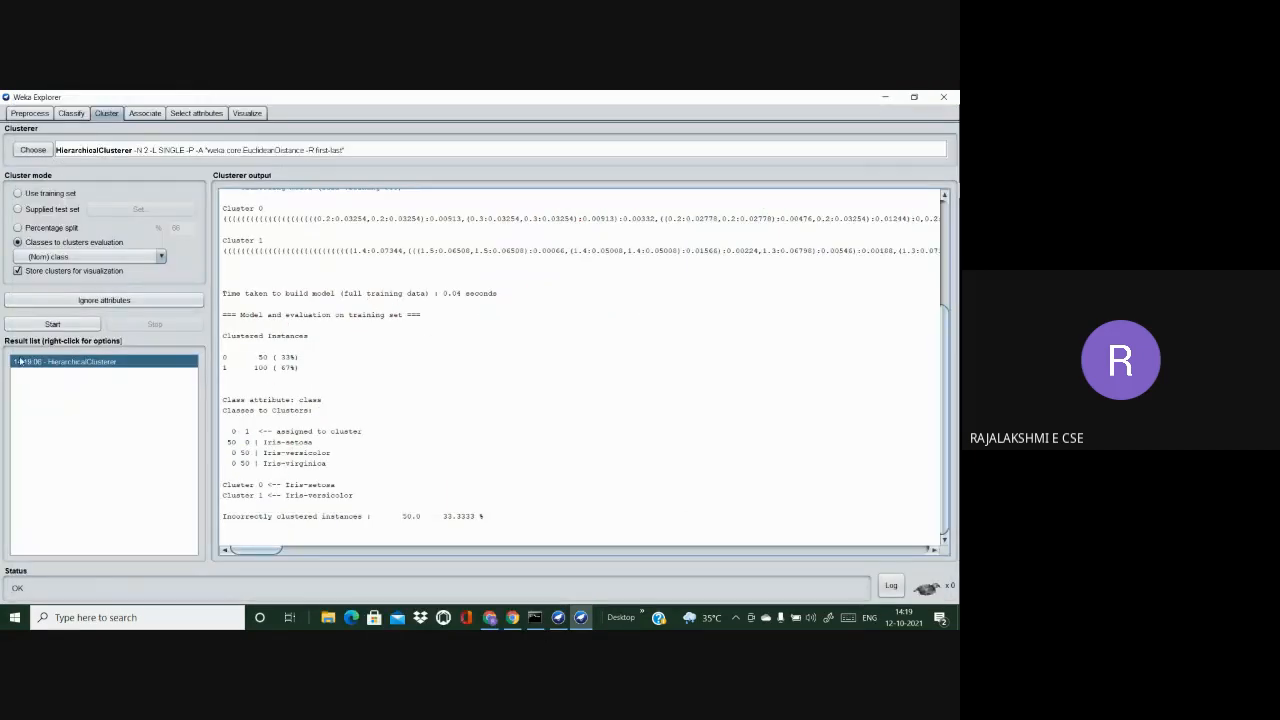
Step: Visualize the hierarchical cluster tree in a maximized window, examine its branches, and close it
right_click(40, 365)
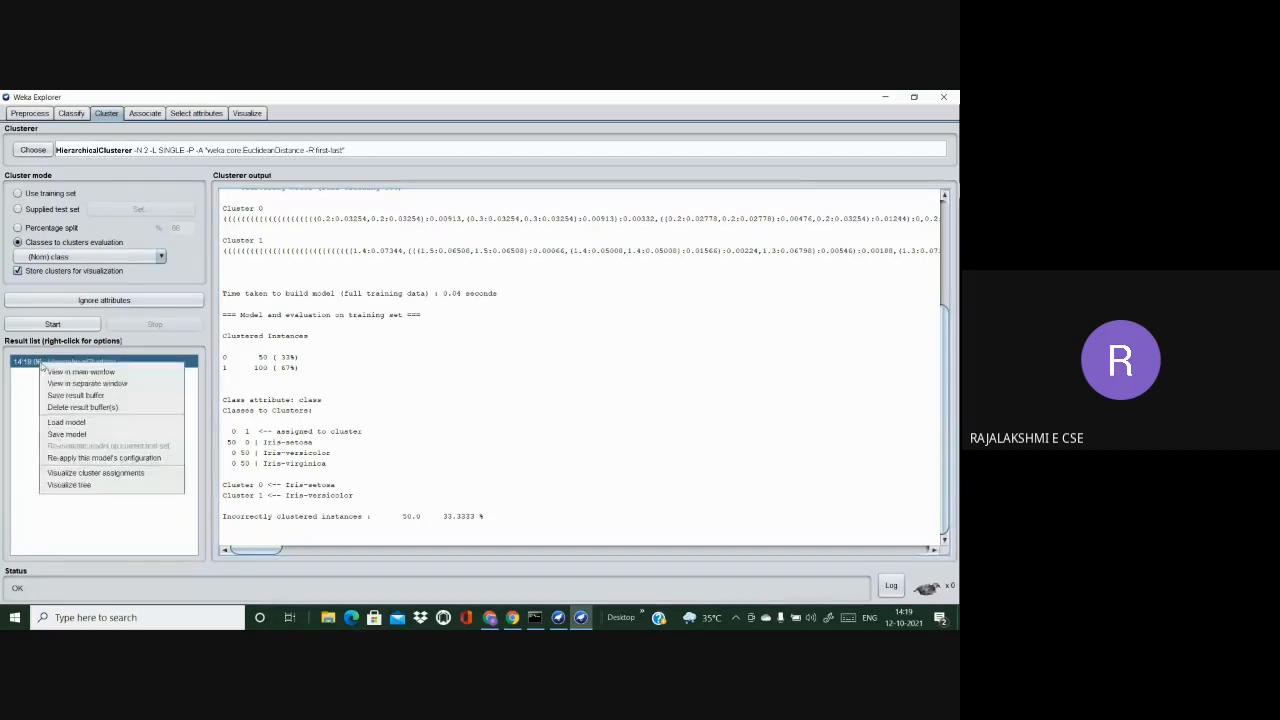
click(69, 485)
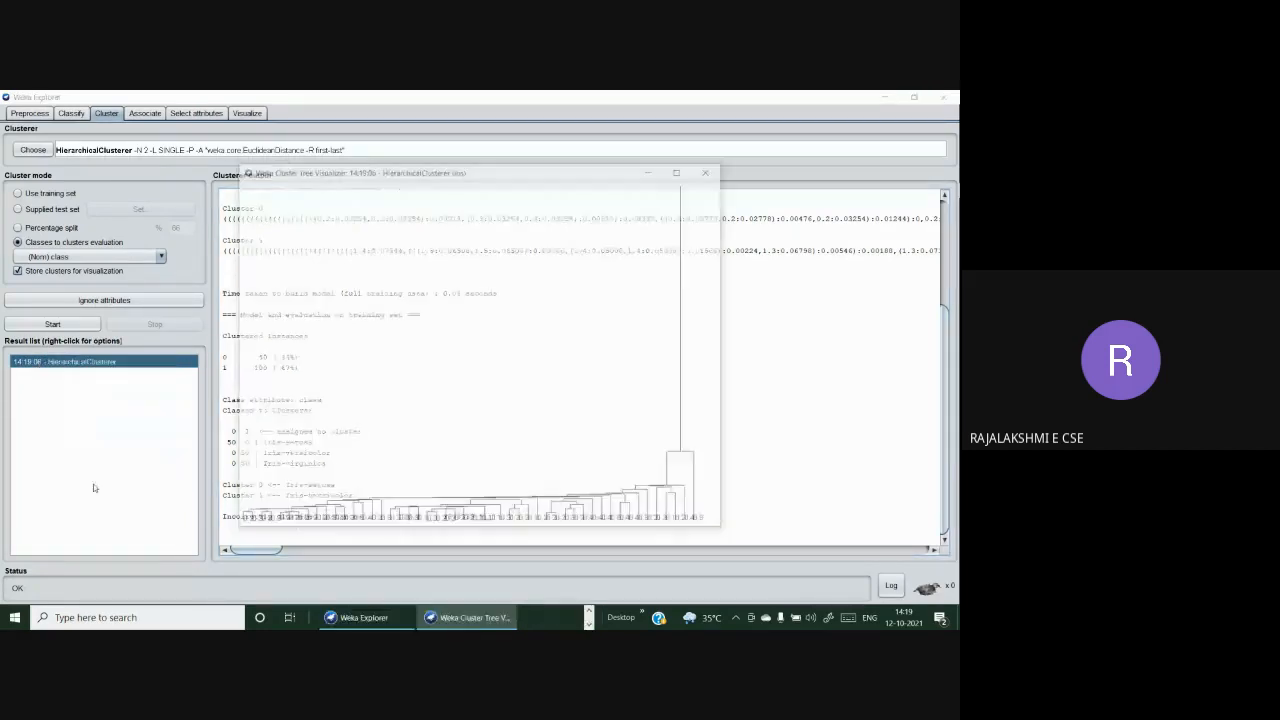
click(678, 169)
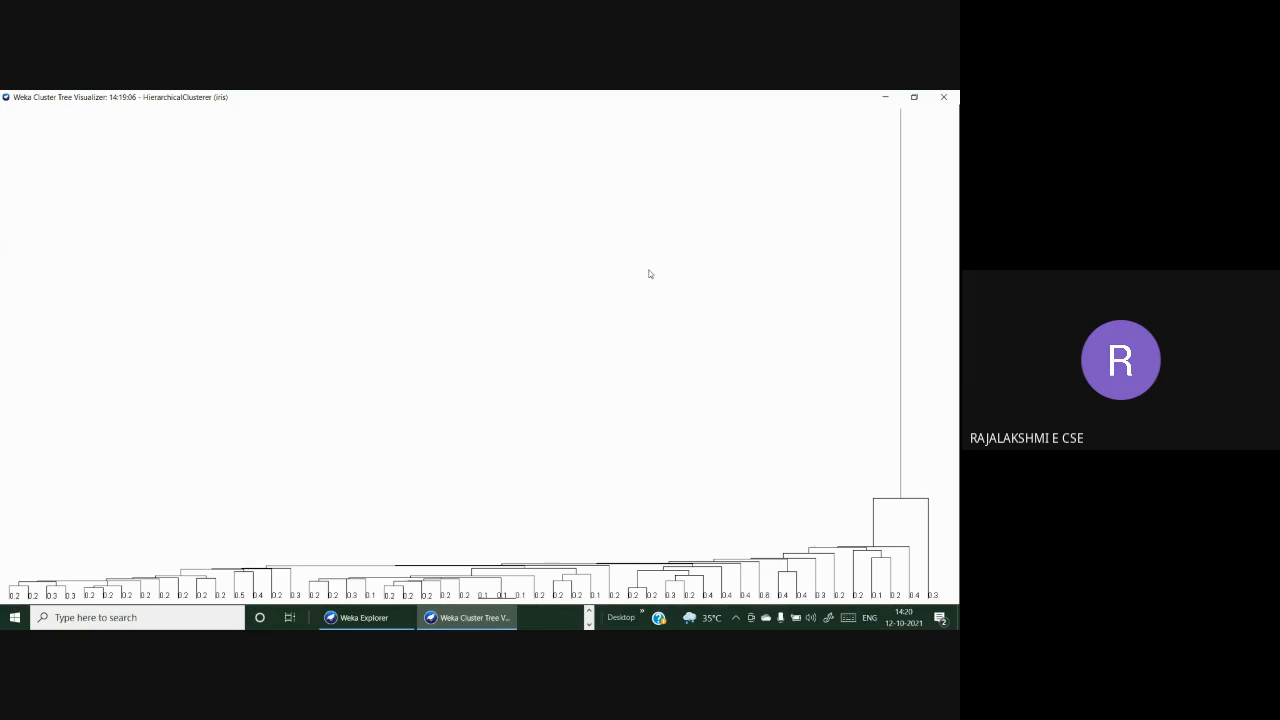
click(943, 97)
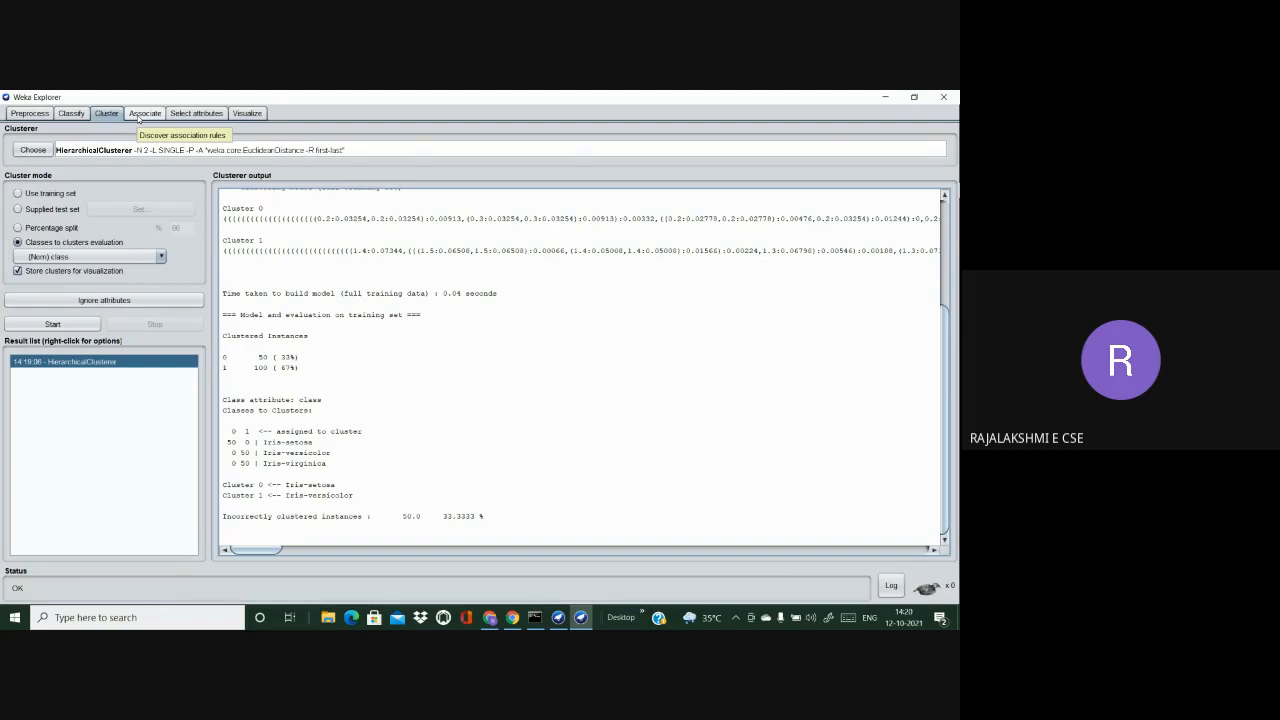
Step: Check which association rule algorithms are available for iris, leaving Apriori as the associator
click(143, 113)
click(33, 150)
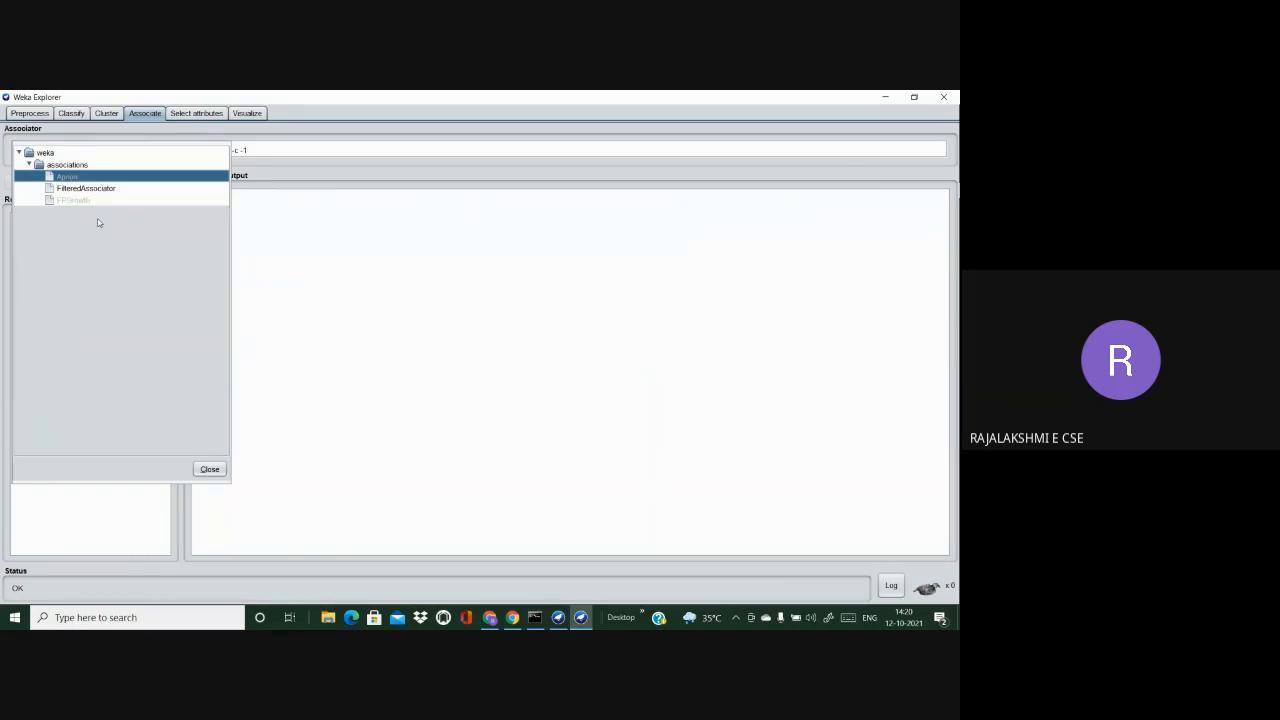
click(295, 258)
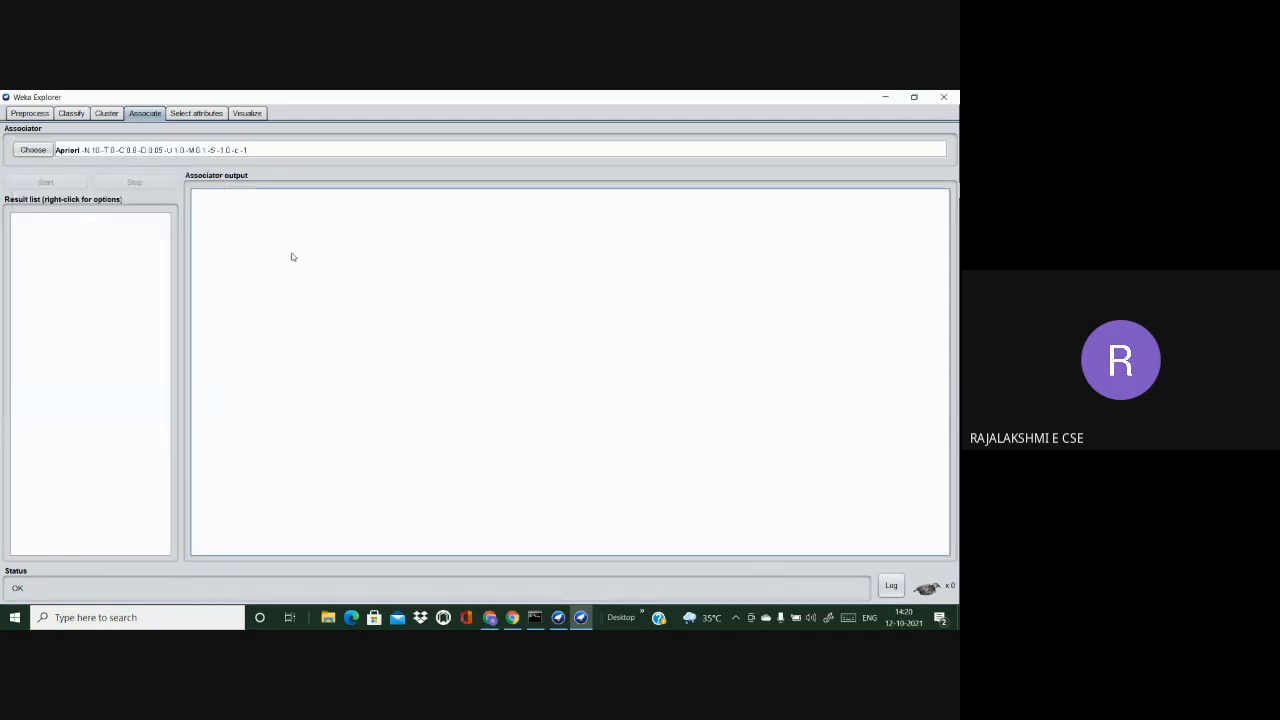
Step: Update the iris scatter plot matrix with plot size 160, point size 9 and the jitter set close to its maximum
click(250, 112)
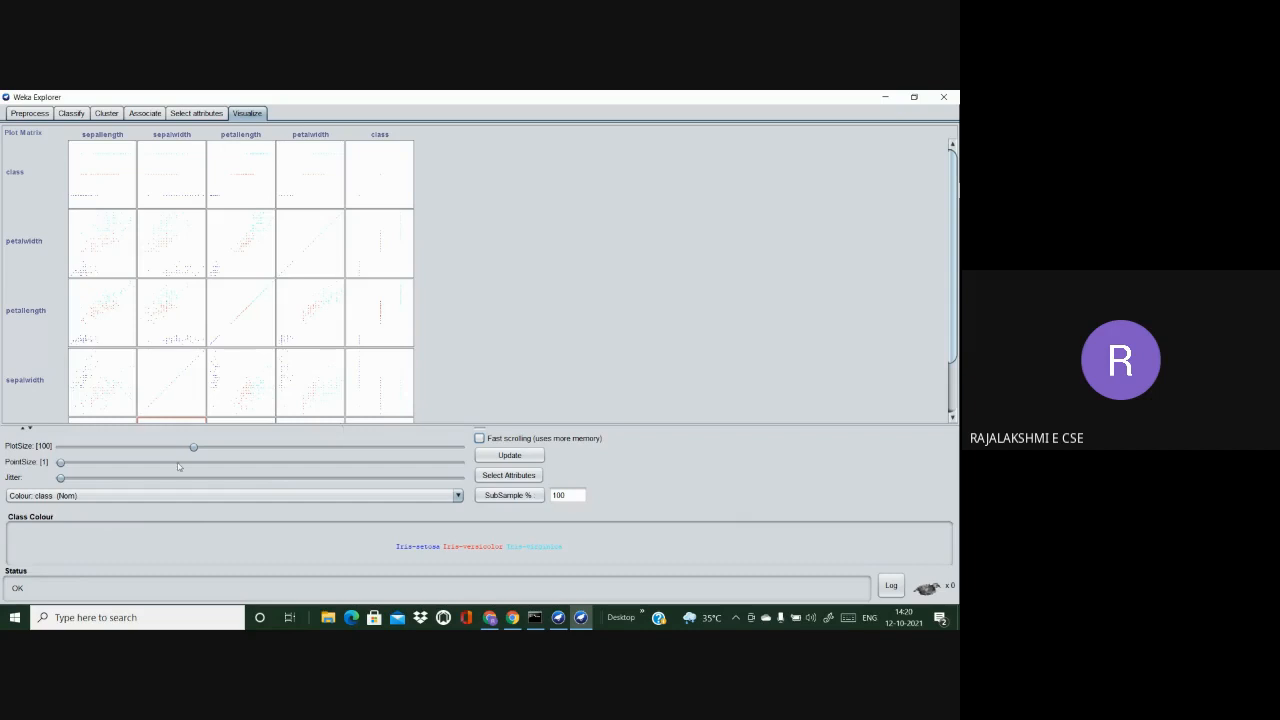
drag(193, 446, 354, 446)
drag(60, 463, 415, 463)
drag(62, 479, 435, 479)
click(527, 457)
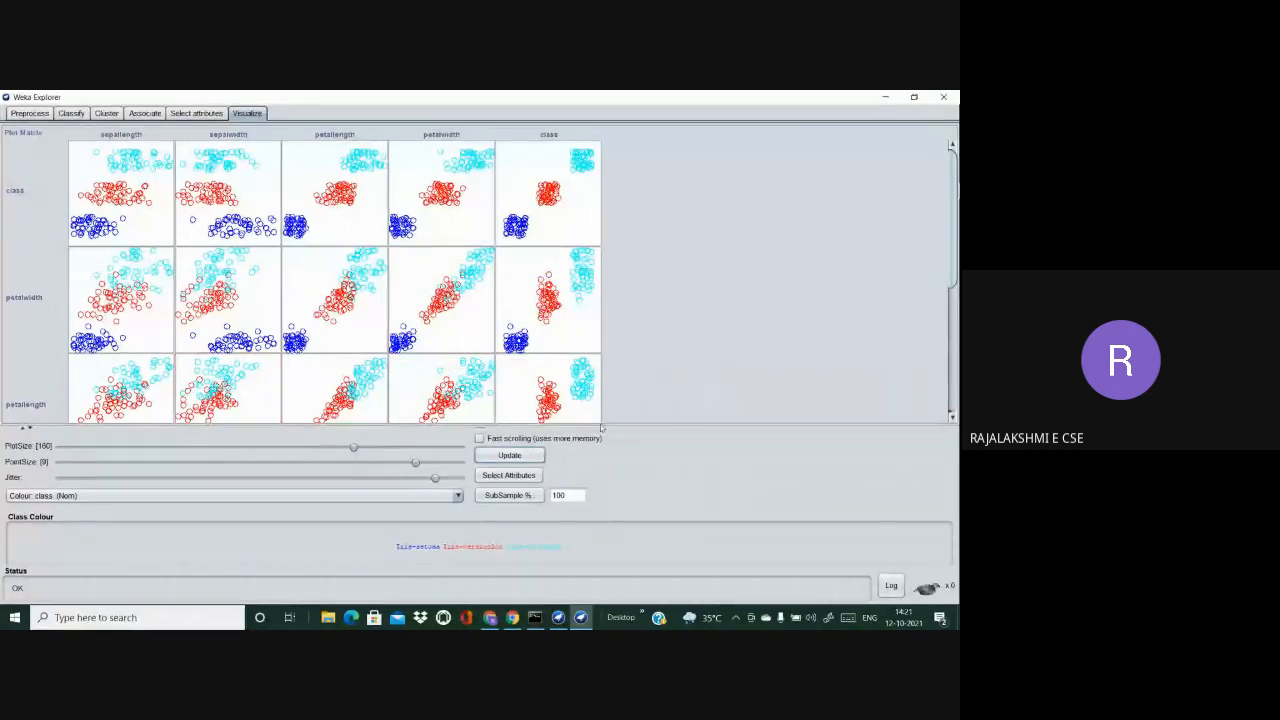
Step: Return to preprocessing, examine the SQL-Viewer's connection and query options for loading data from a database, and dismiss it
click(30, 113)
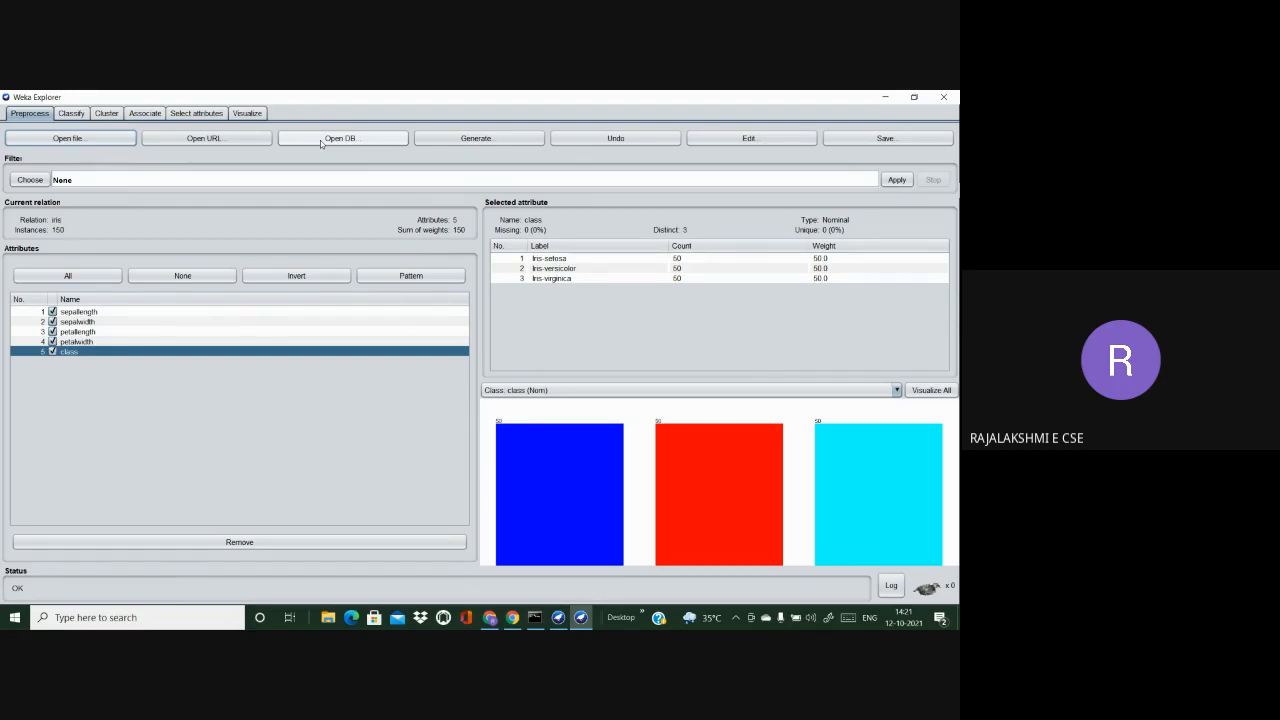
click(321, 141)
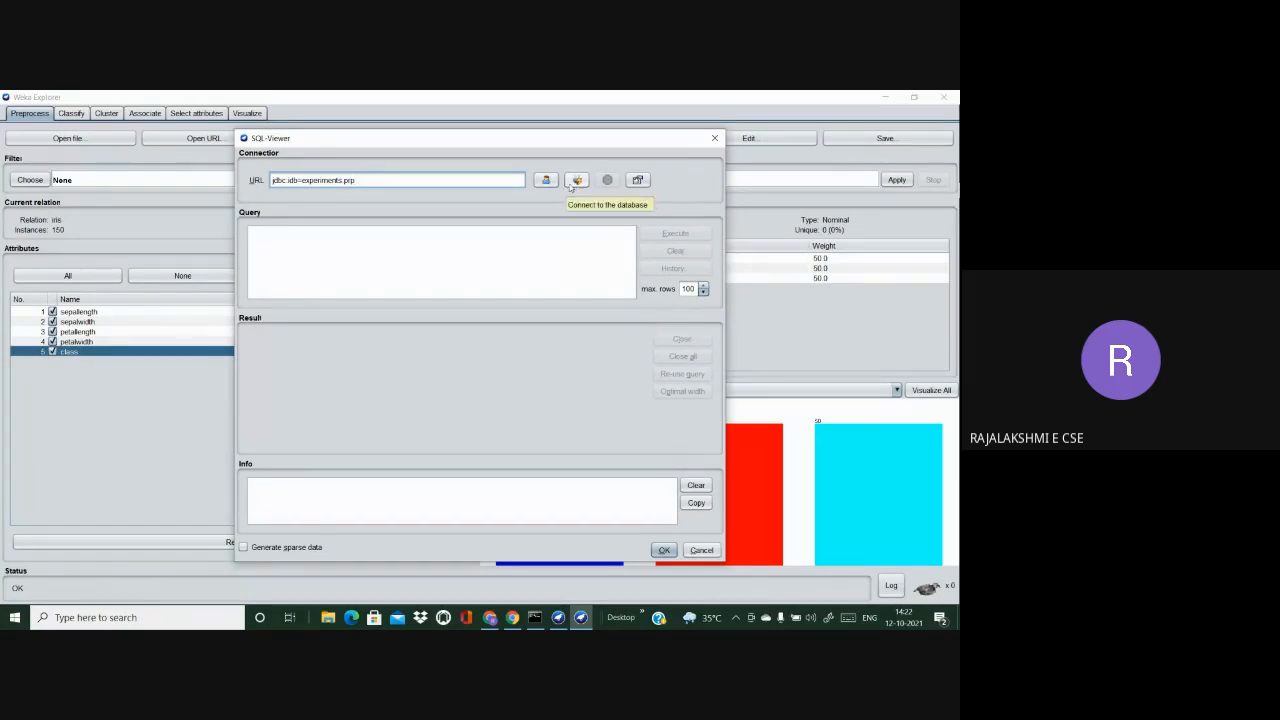
click(390, 231)
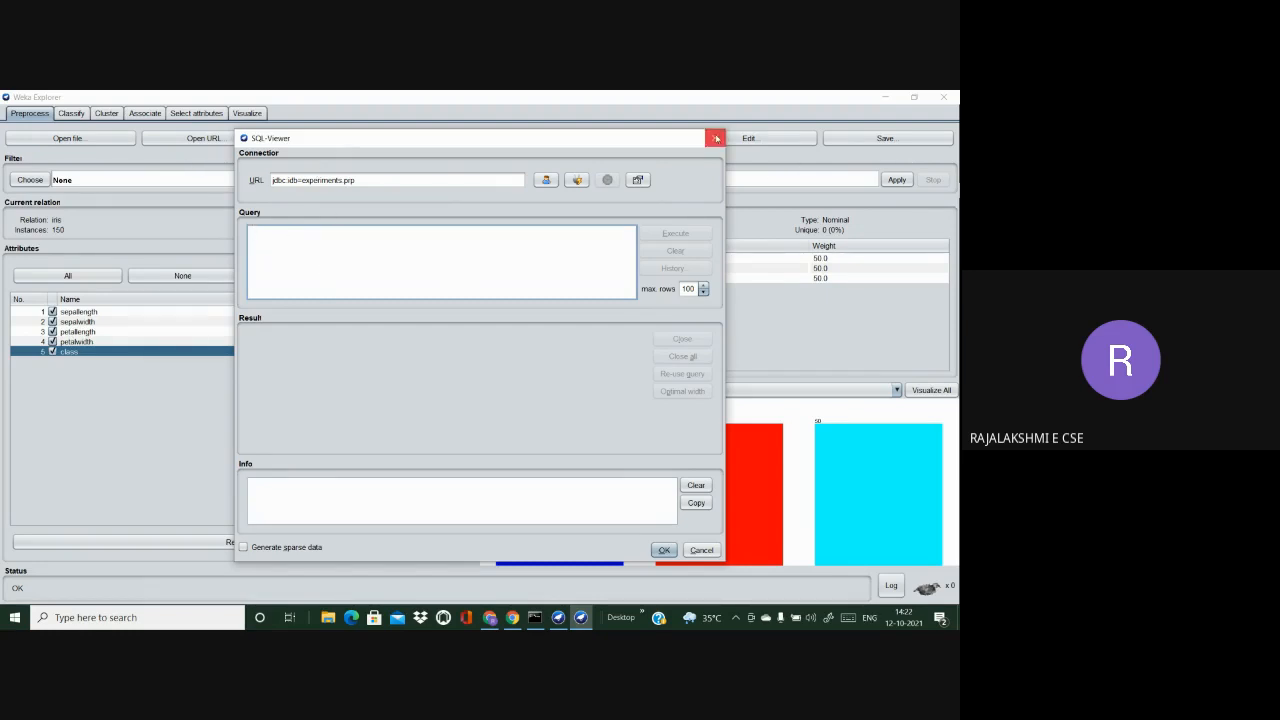
click(714, 137)
click(344, 138)
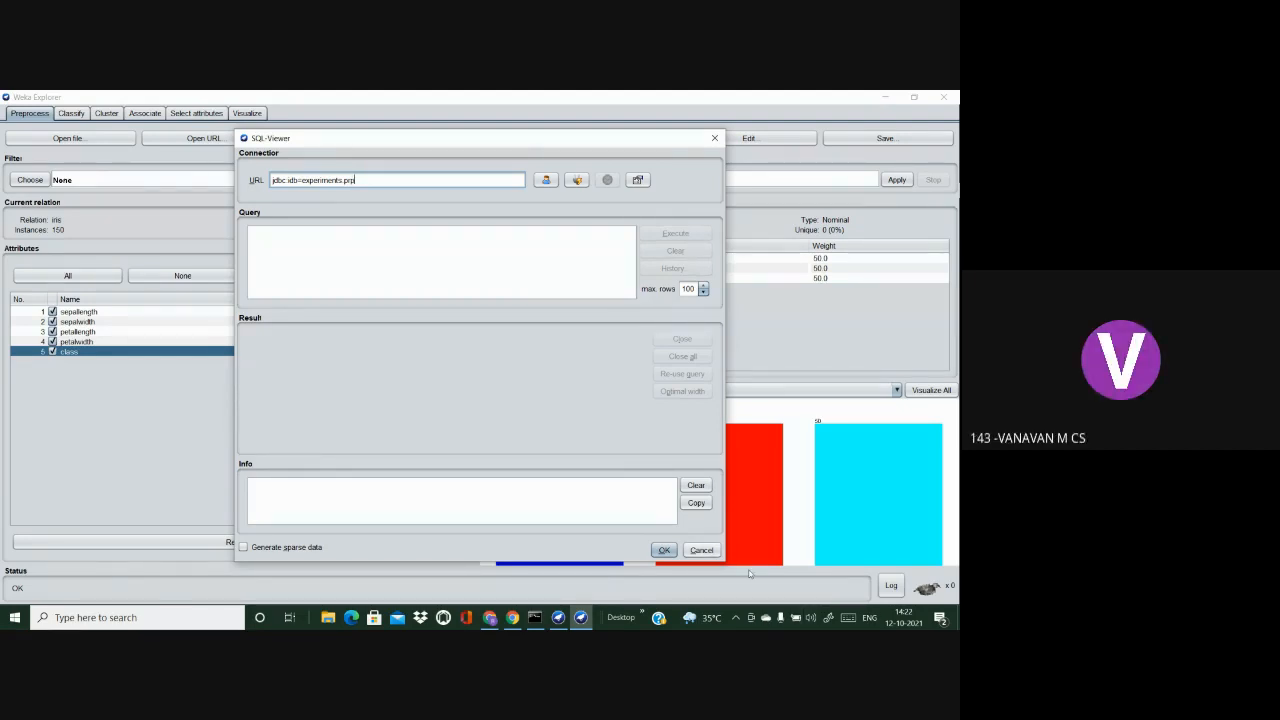
click(701, 550)
Step: Minimize the Explorer and the command console, and move the Weka GUI Chooser clear of the meeting's recording panel
click(884, 97)
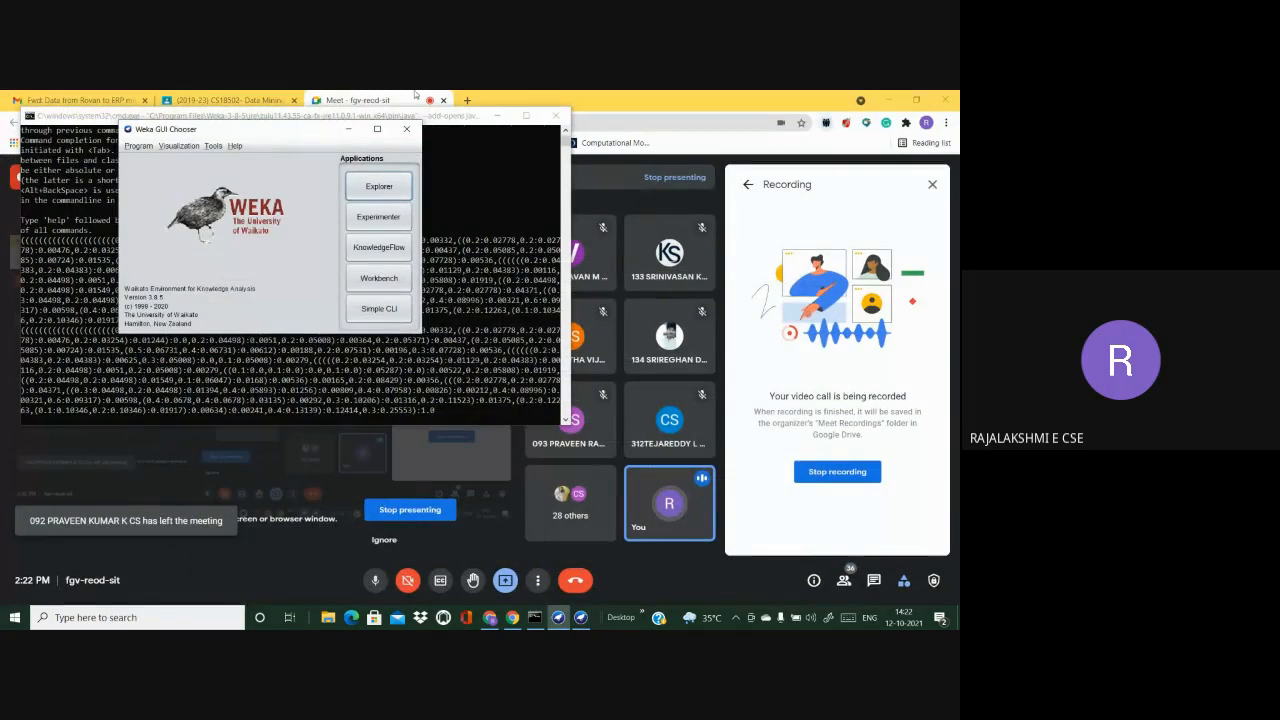
drag(274, 130, 816, 248)
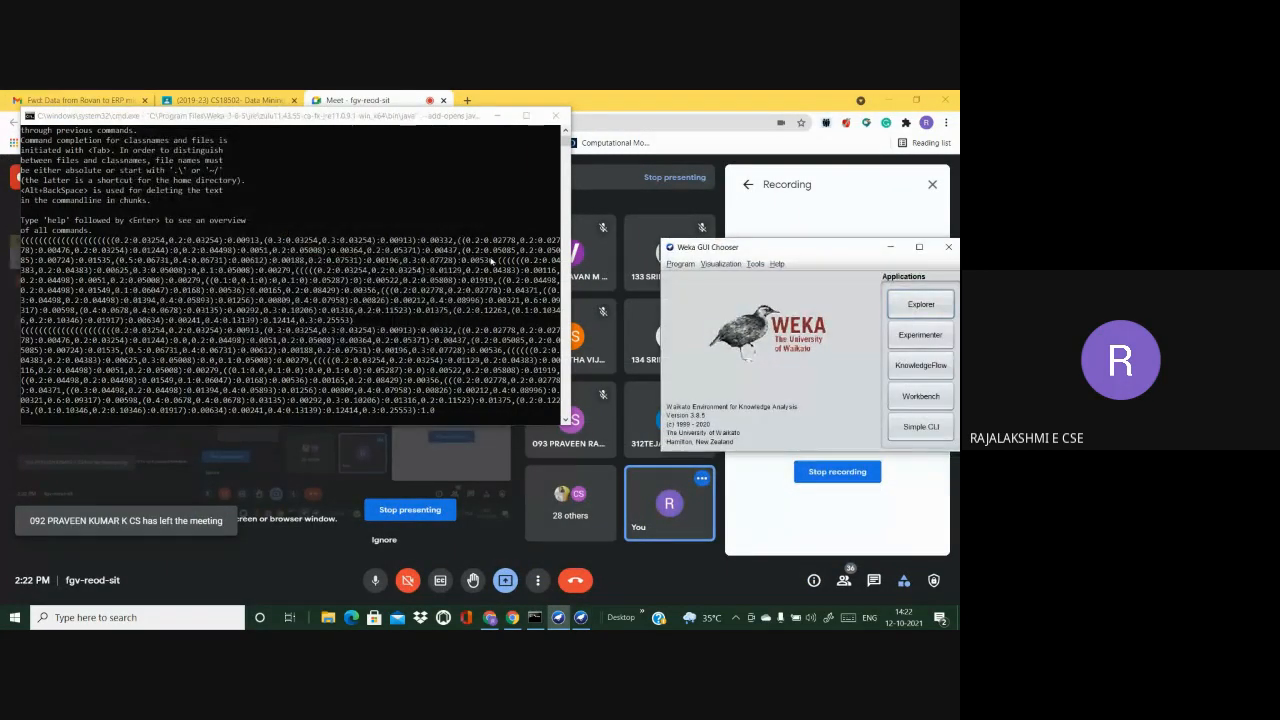
scroll(468, 293, up, 2)
scroll(470, 295, down, 2)
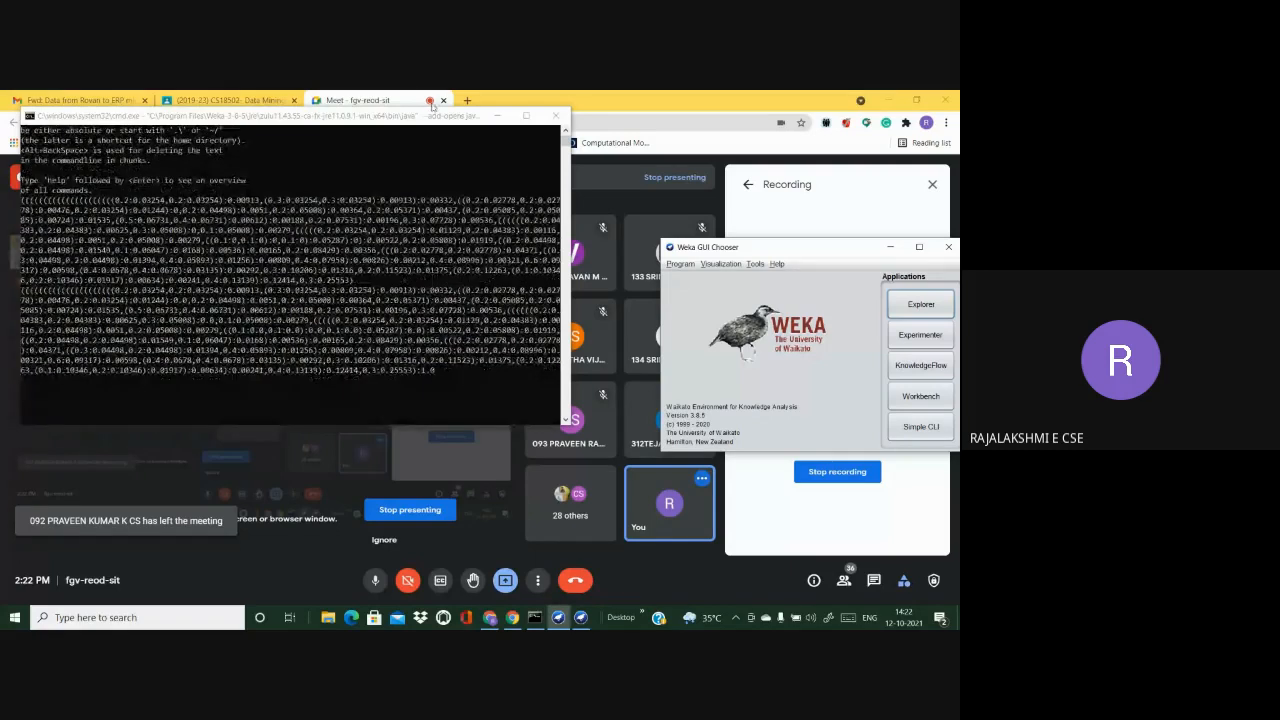
click(497, 116)
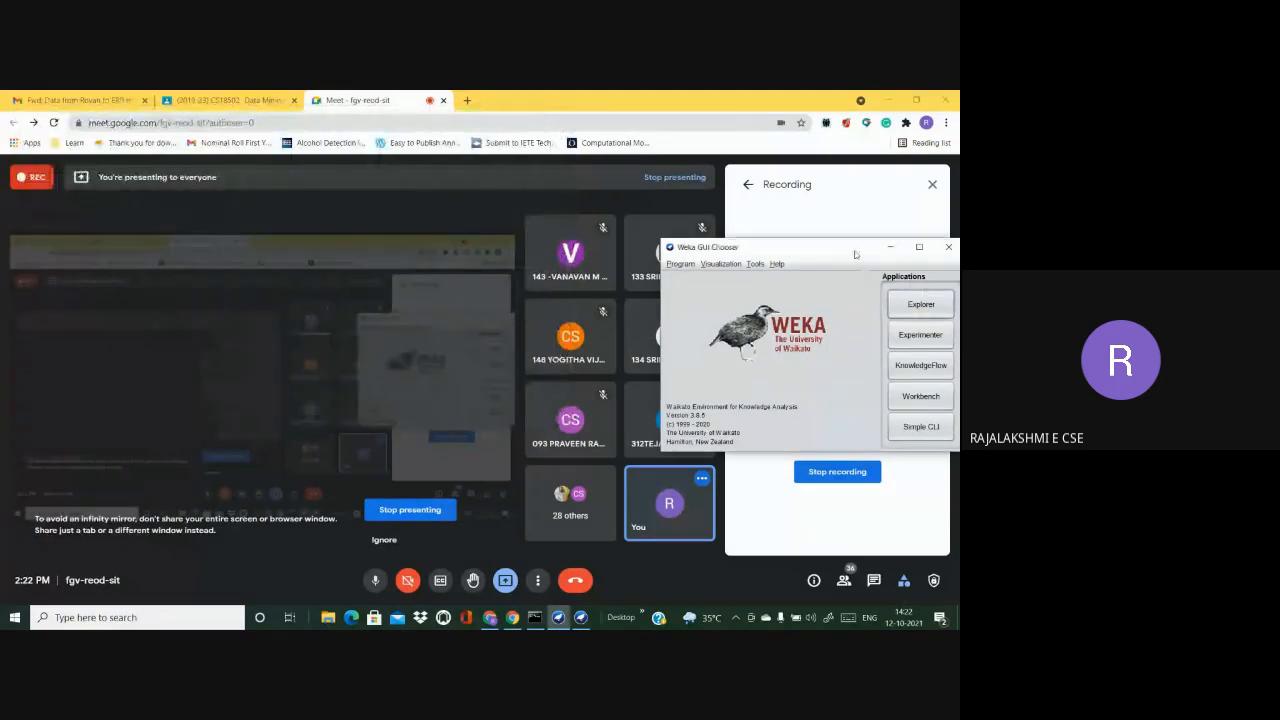
drag(854, 255, 330, 399)
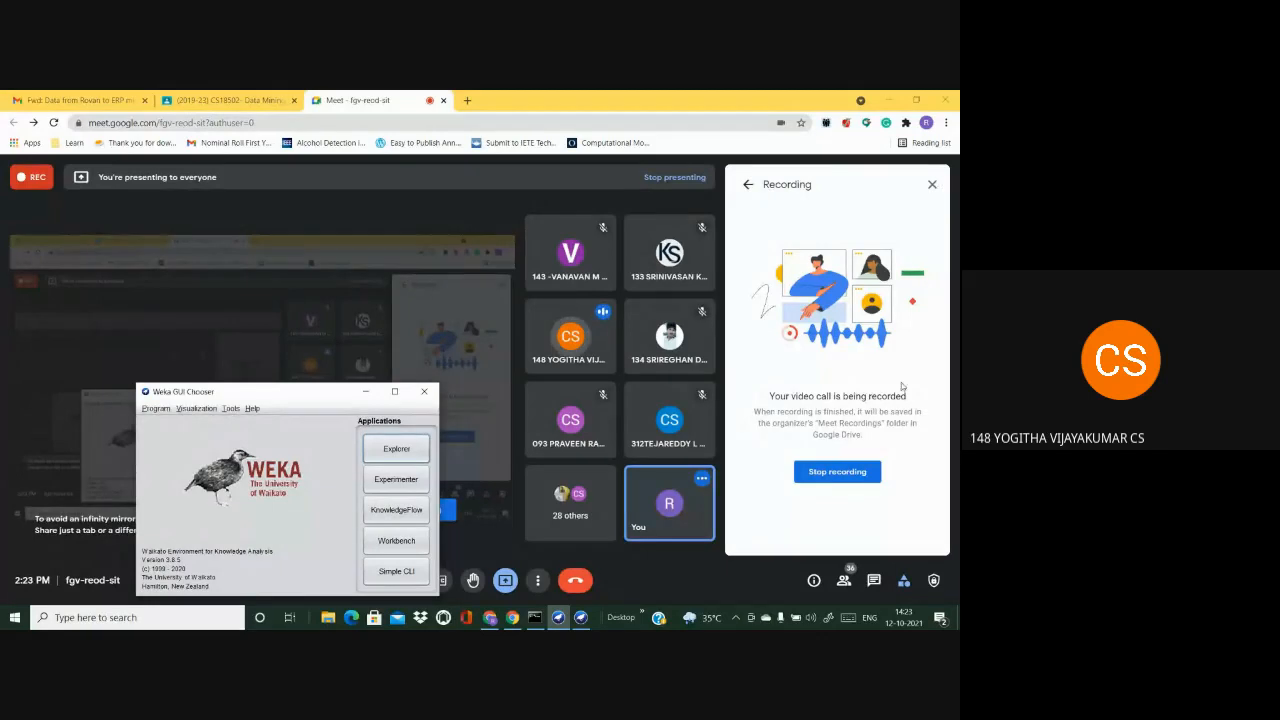
Step: Check the meeting's participant list and dismiss it
click(842, 580)
click(842, 580)
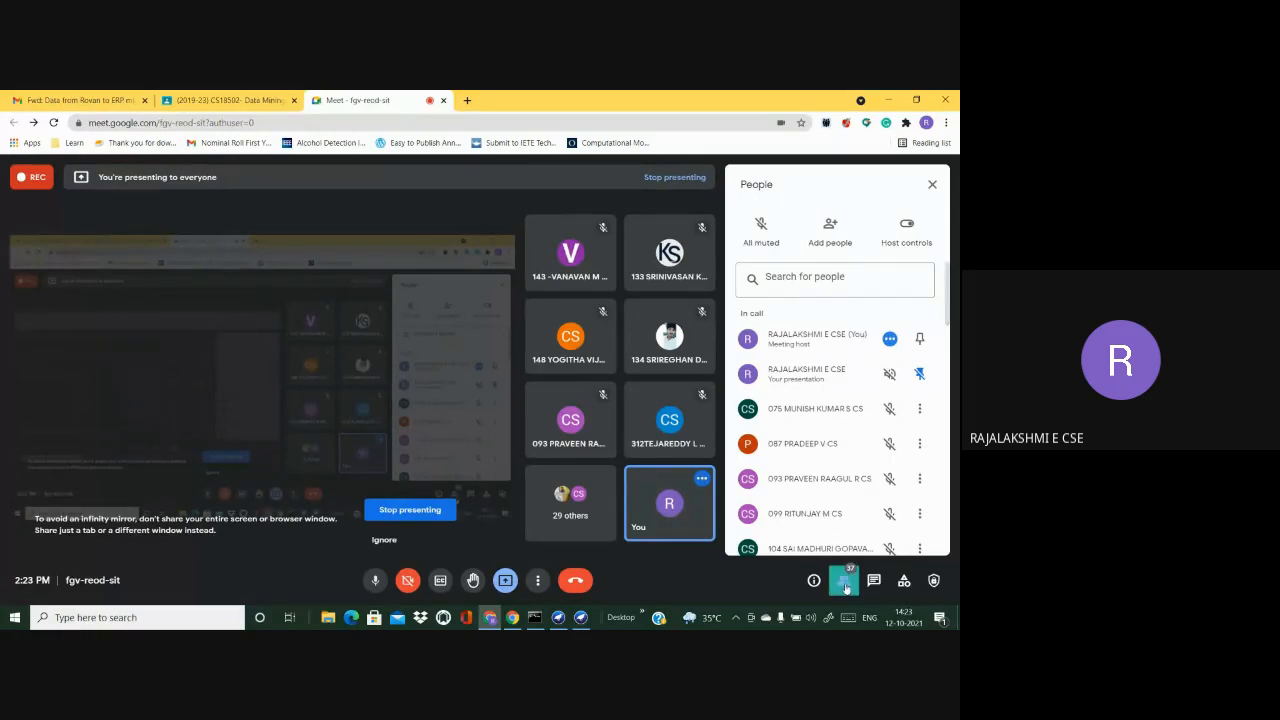
click(845, 584)
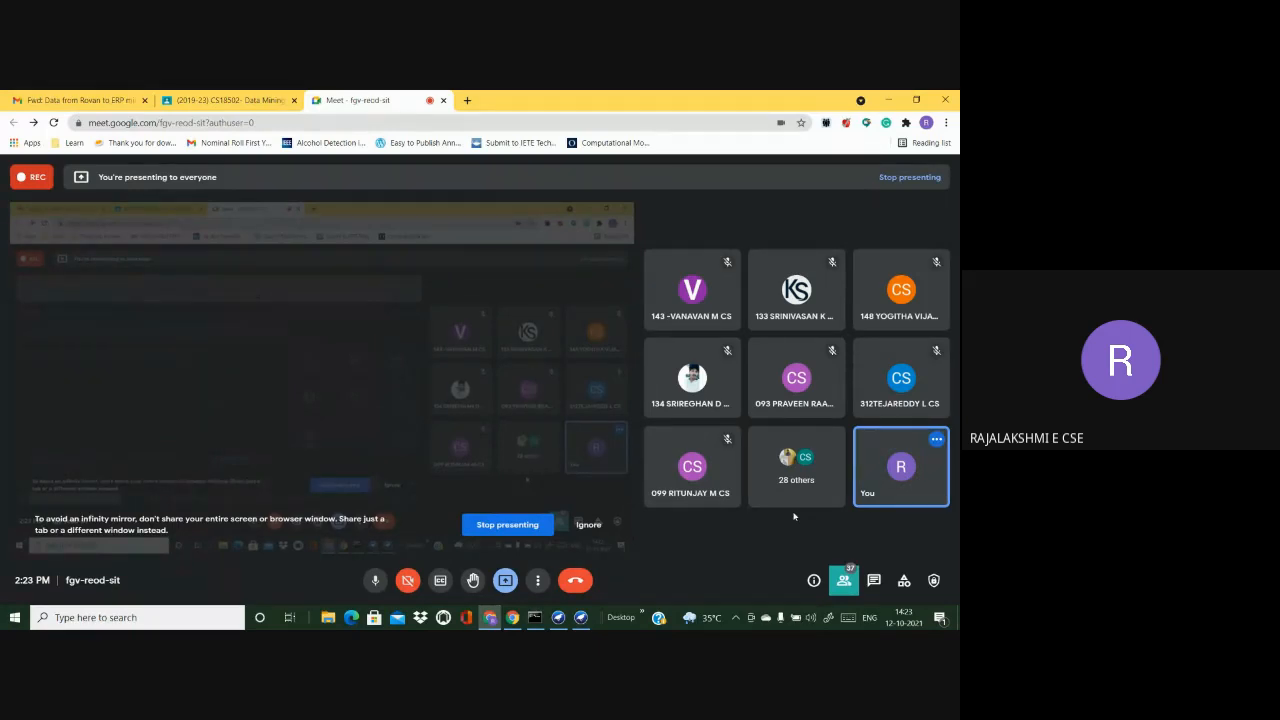
Step: Minimize the meeting's browser window and the Weka GUI Chooser to clear the desktop
mouse_move(306, 435)
mouse_move(559, 619)
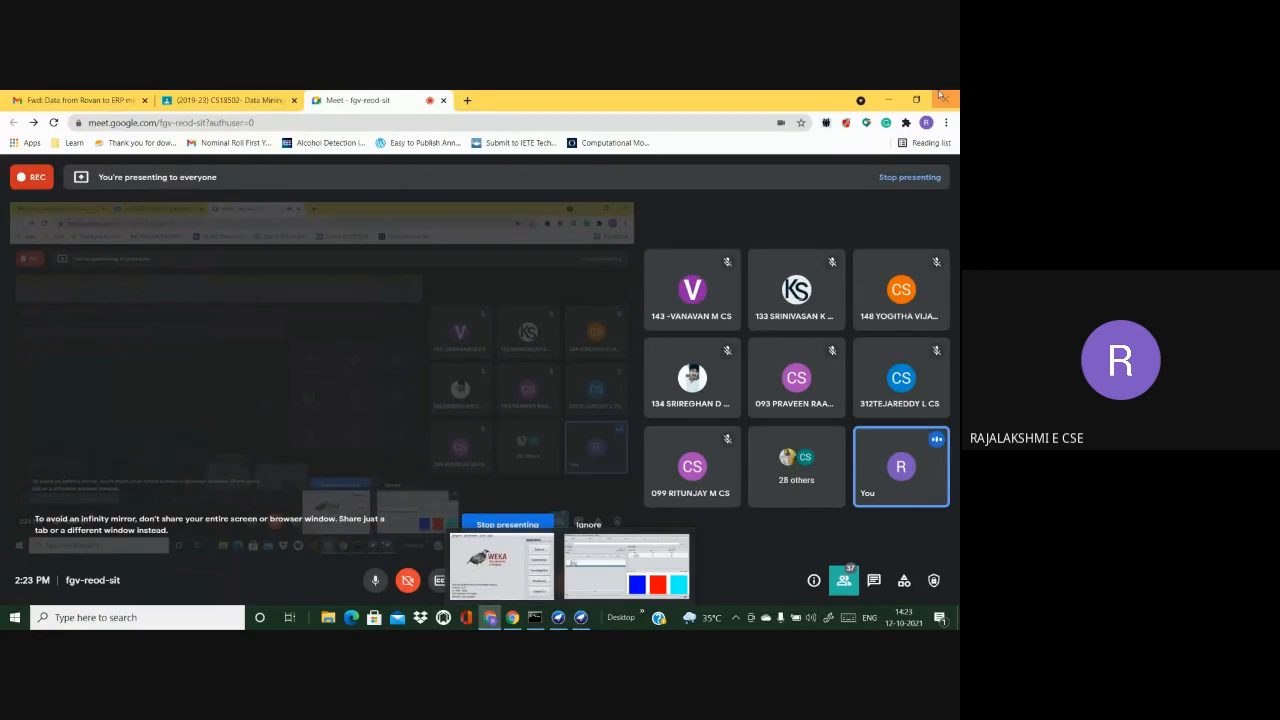
click(888, 100)
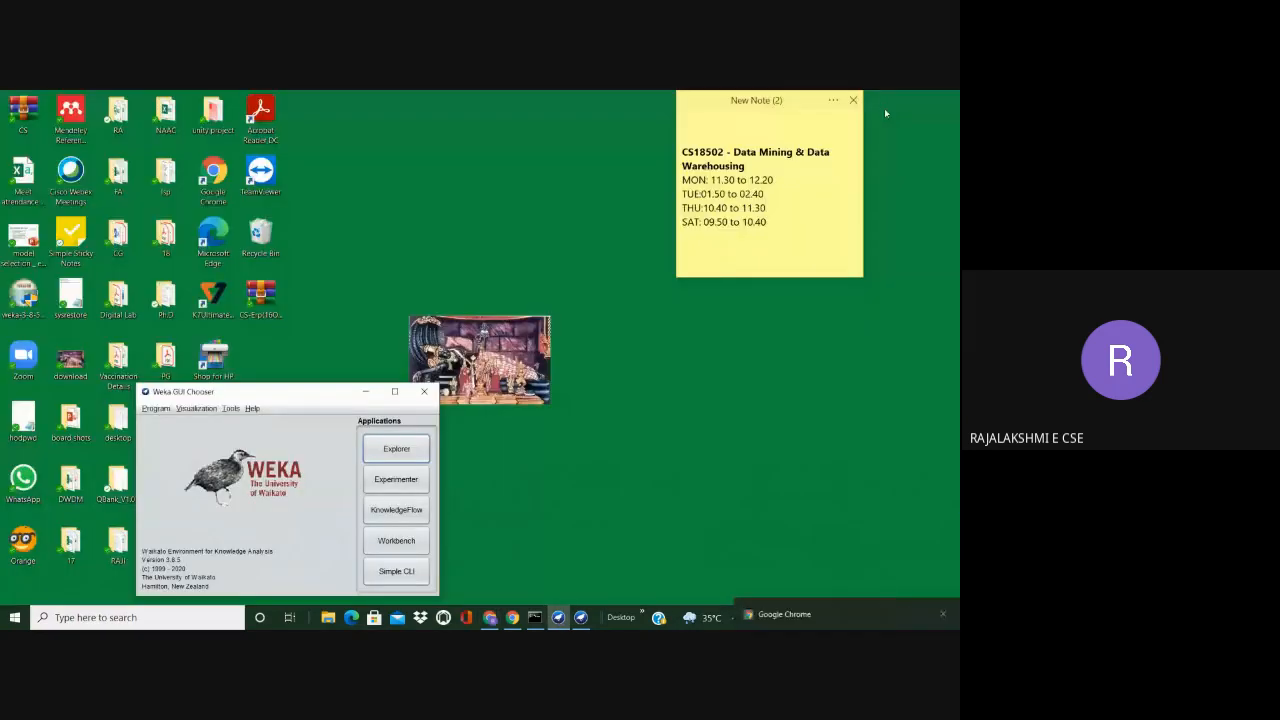
click(366, 391)
click(931, 519)
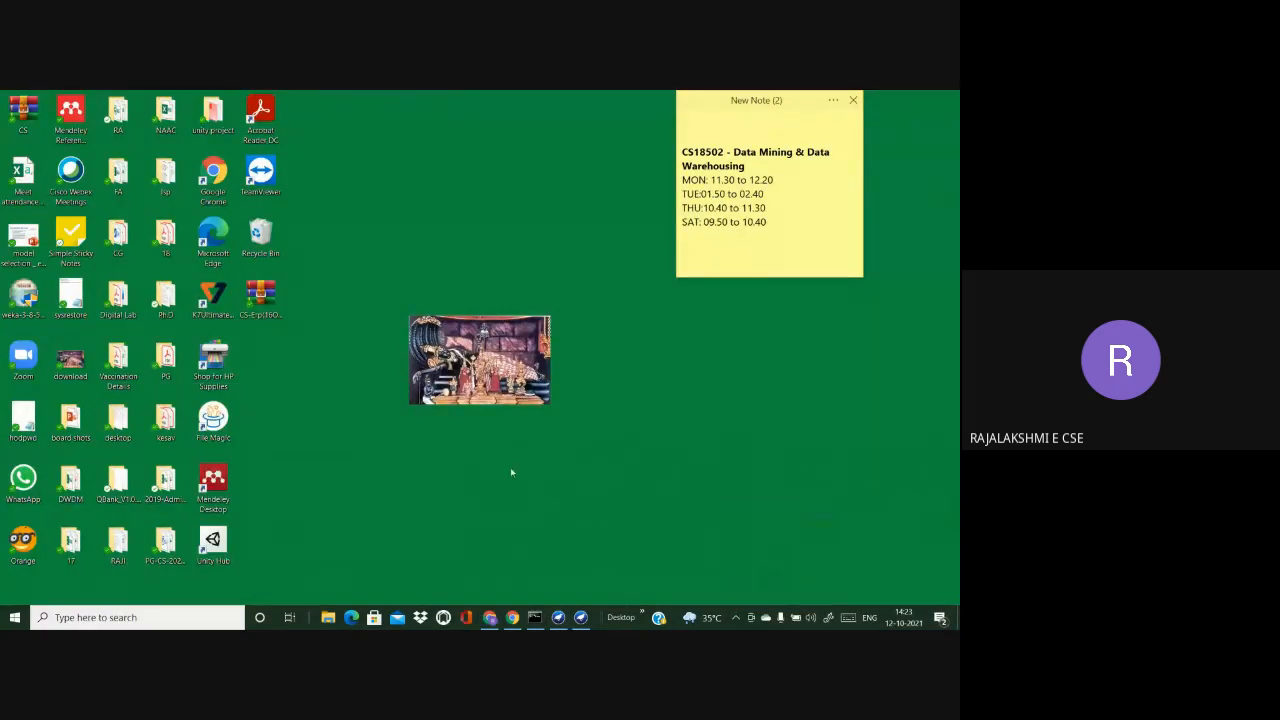
Step: Switch to File Explorer and open the data folder of Weka-3-8-5 under Program Files on drive C
click(96, 617)
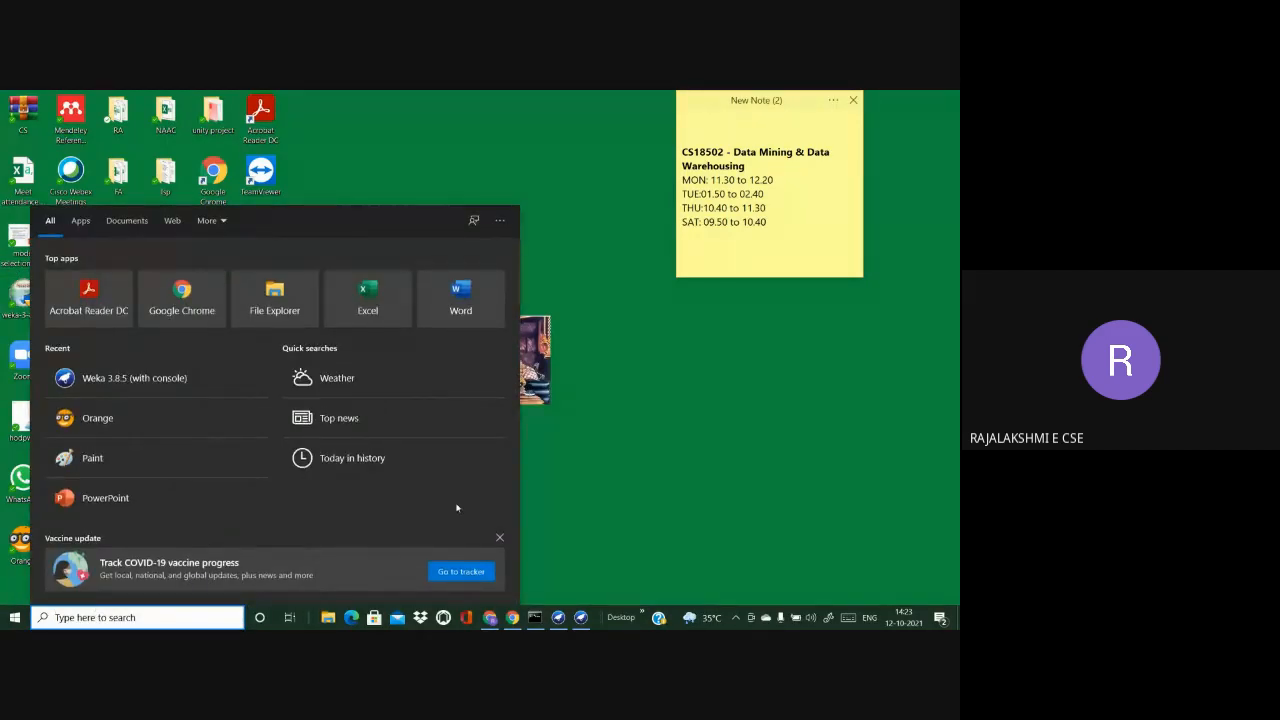
key(Escape)
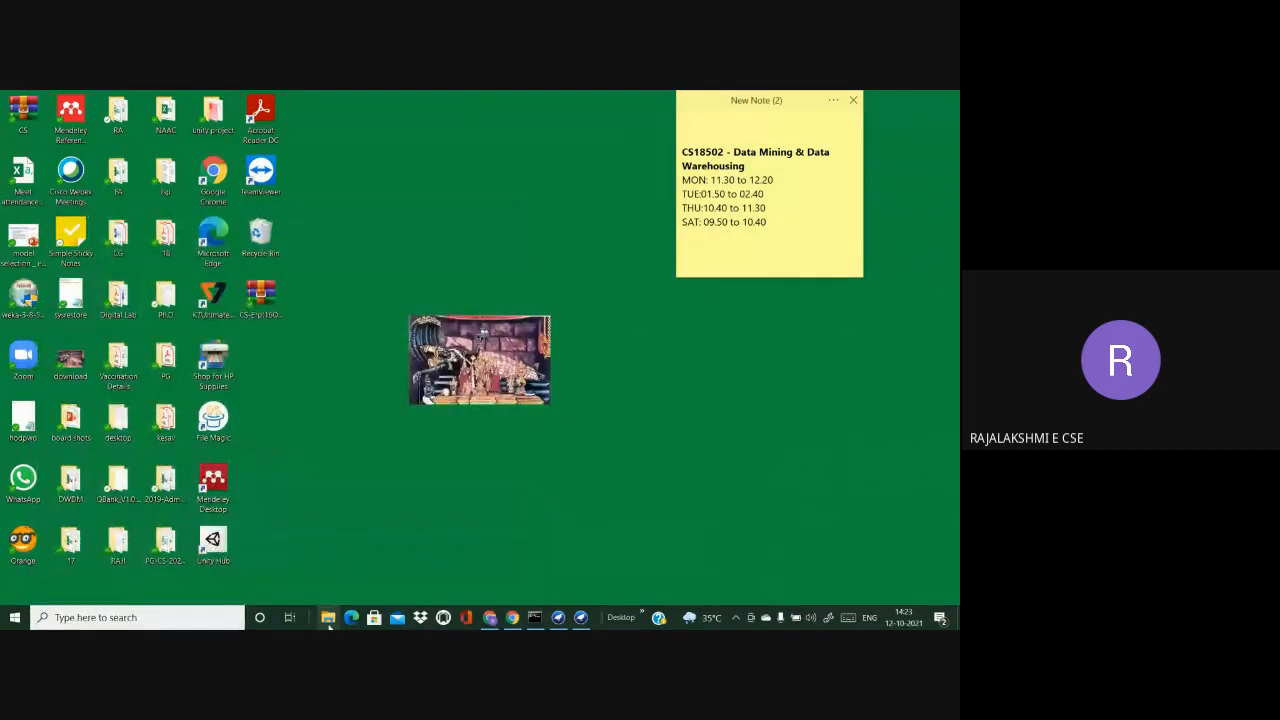
click(327, 617)
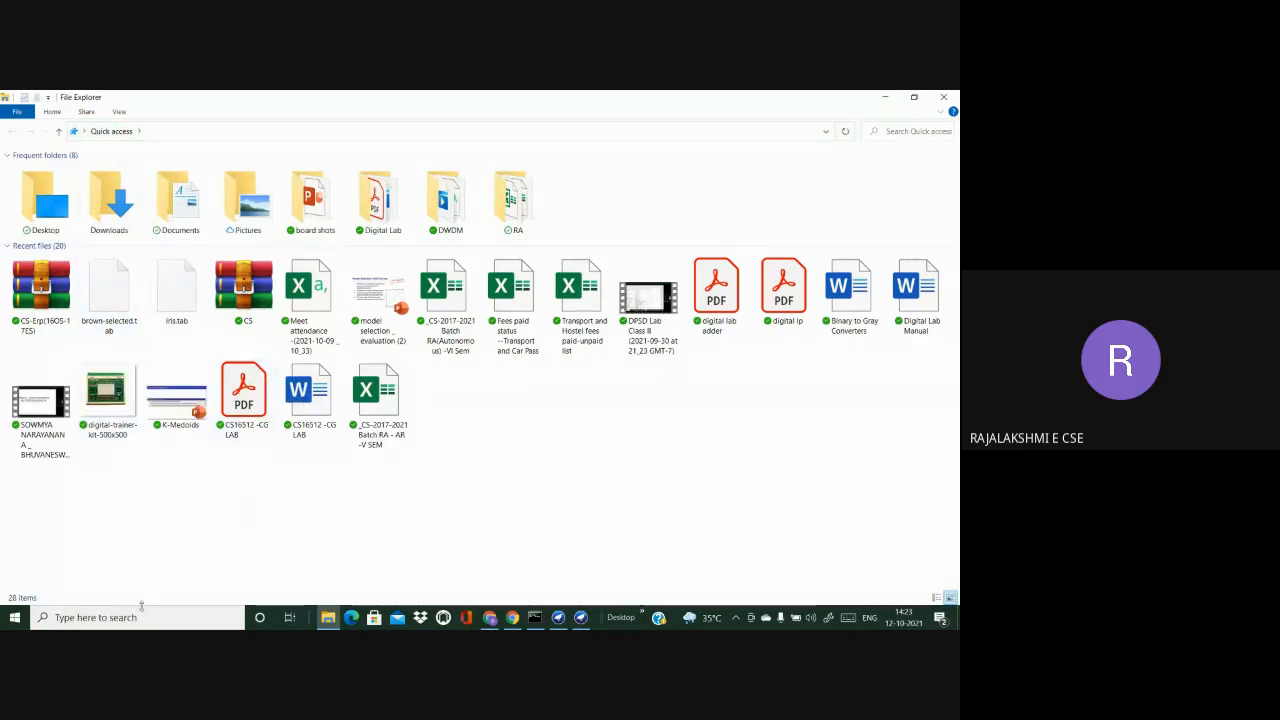
click(60, 132)
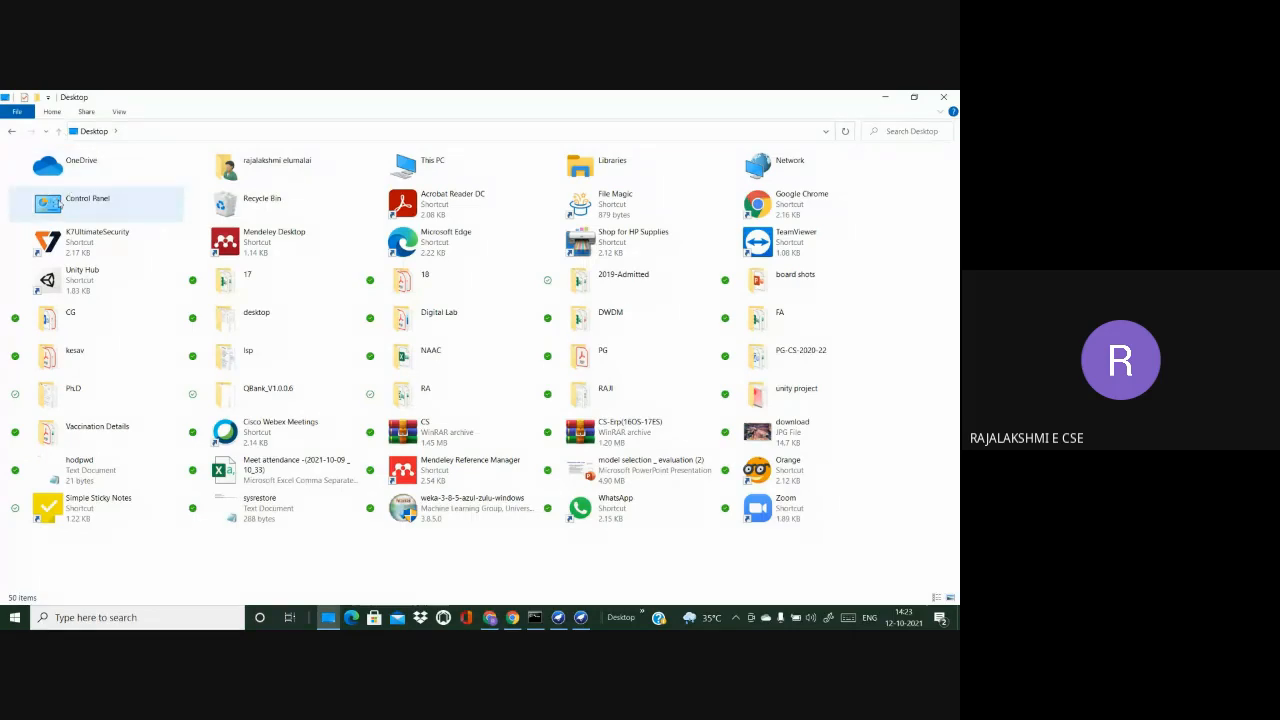
double_click(455, 172)
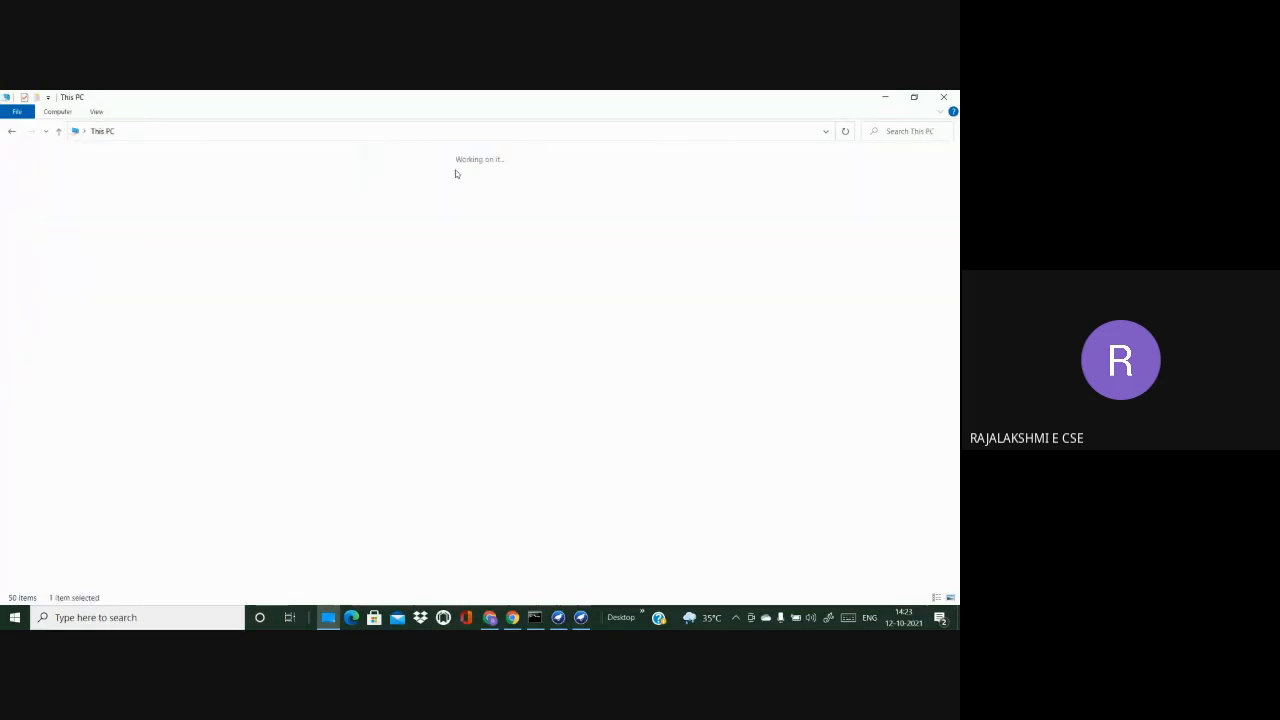
double_click(116, 278)
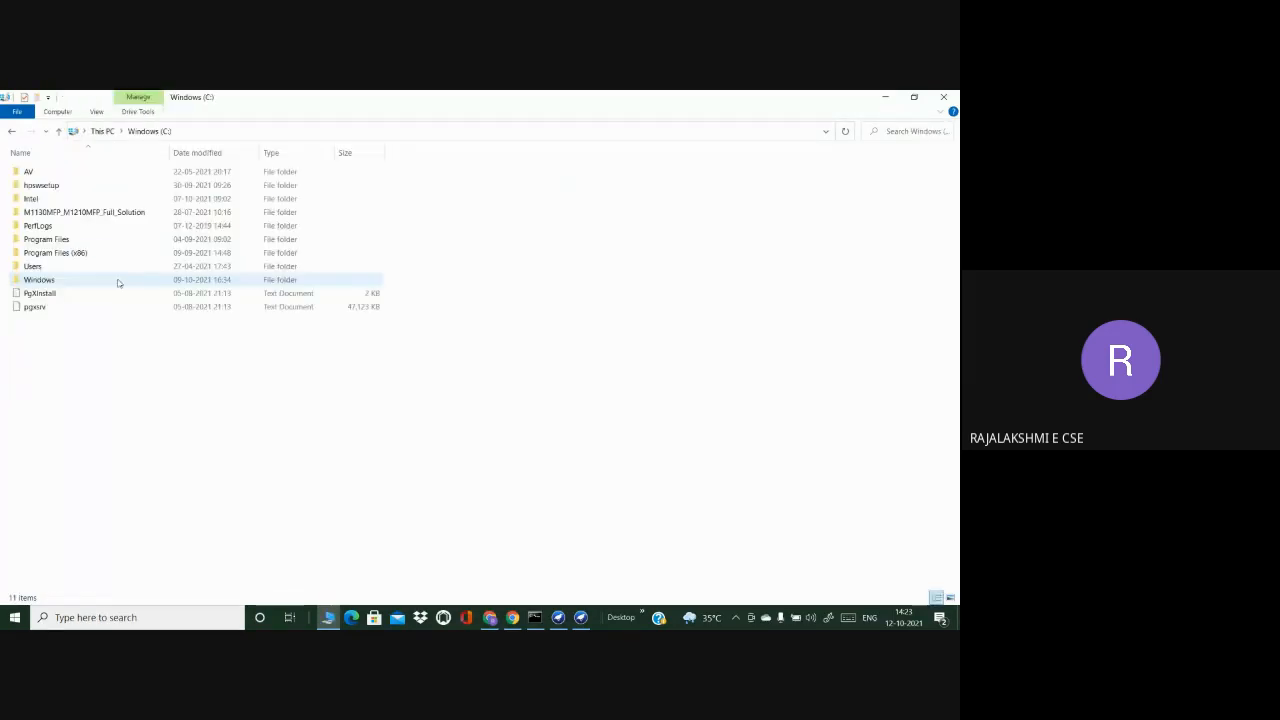
double_click(77, 241)
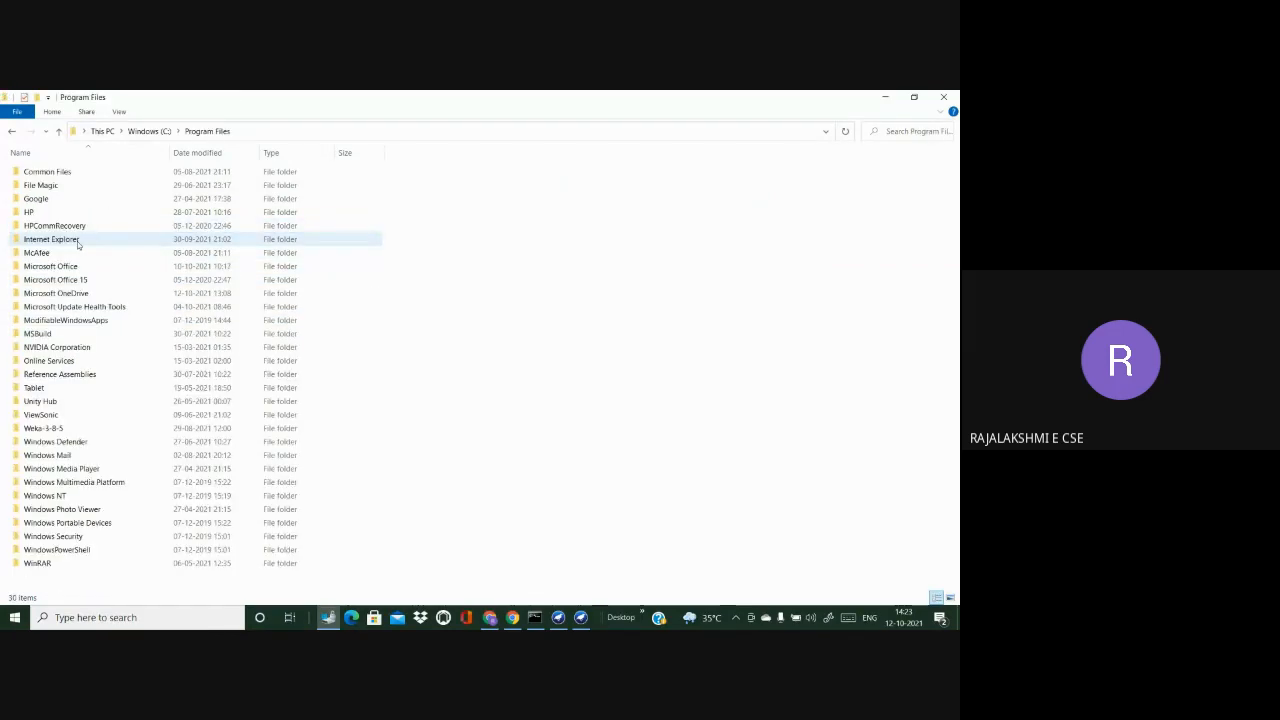
double_click(40, 428)
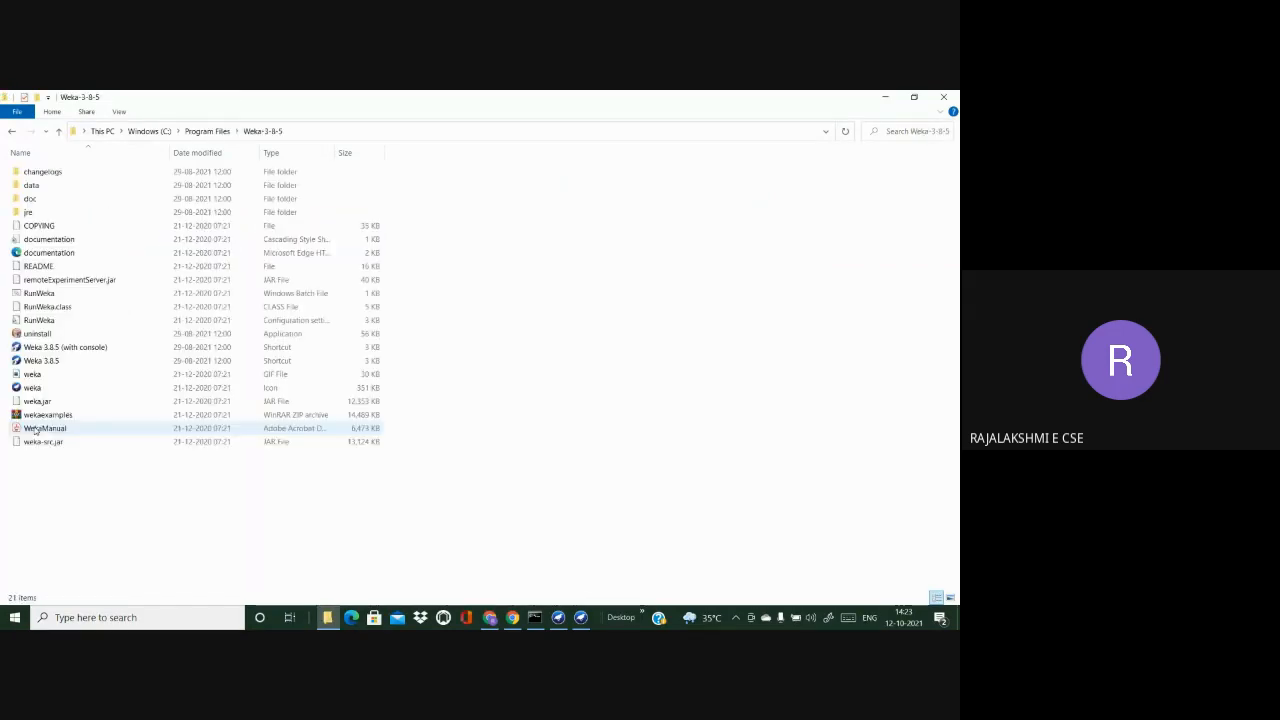
double_click(20, 188)
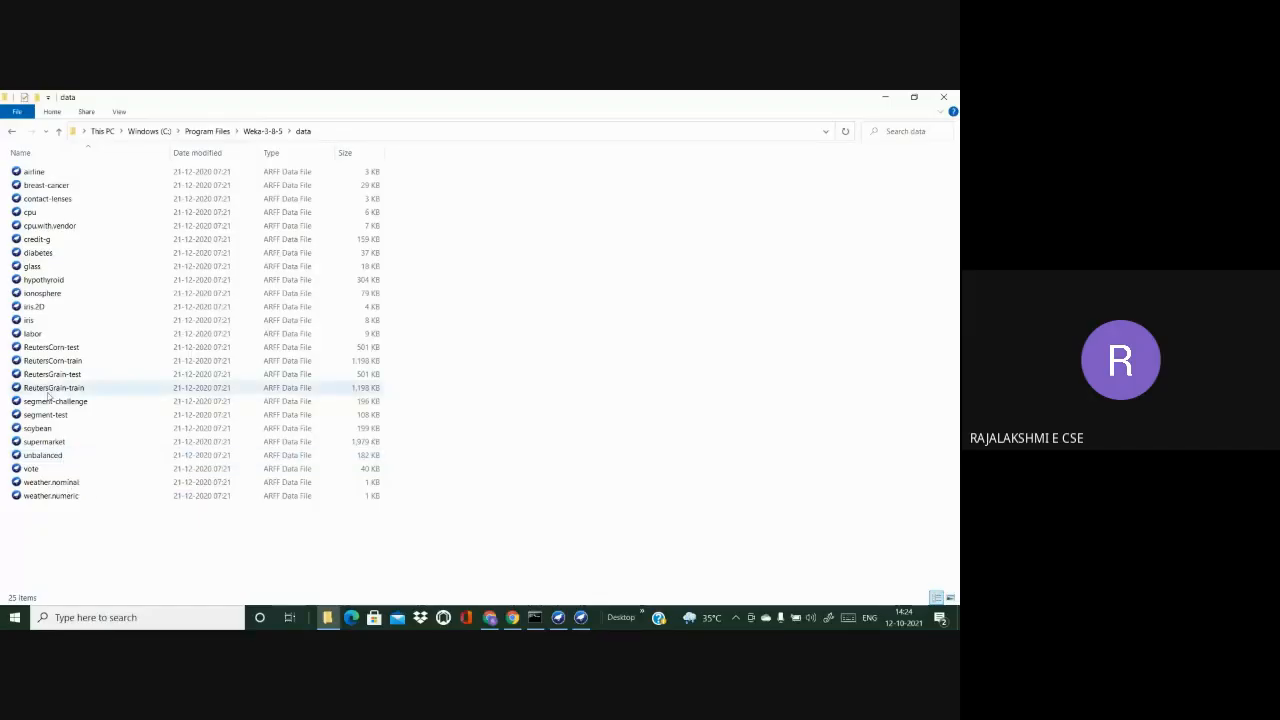
Step: Open the iris ARFF file from the data folder in WordPad
click(36, 322)
right_click(33, 321)
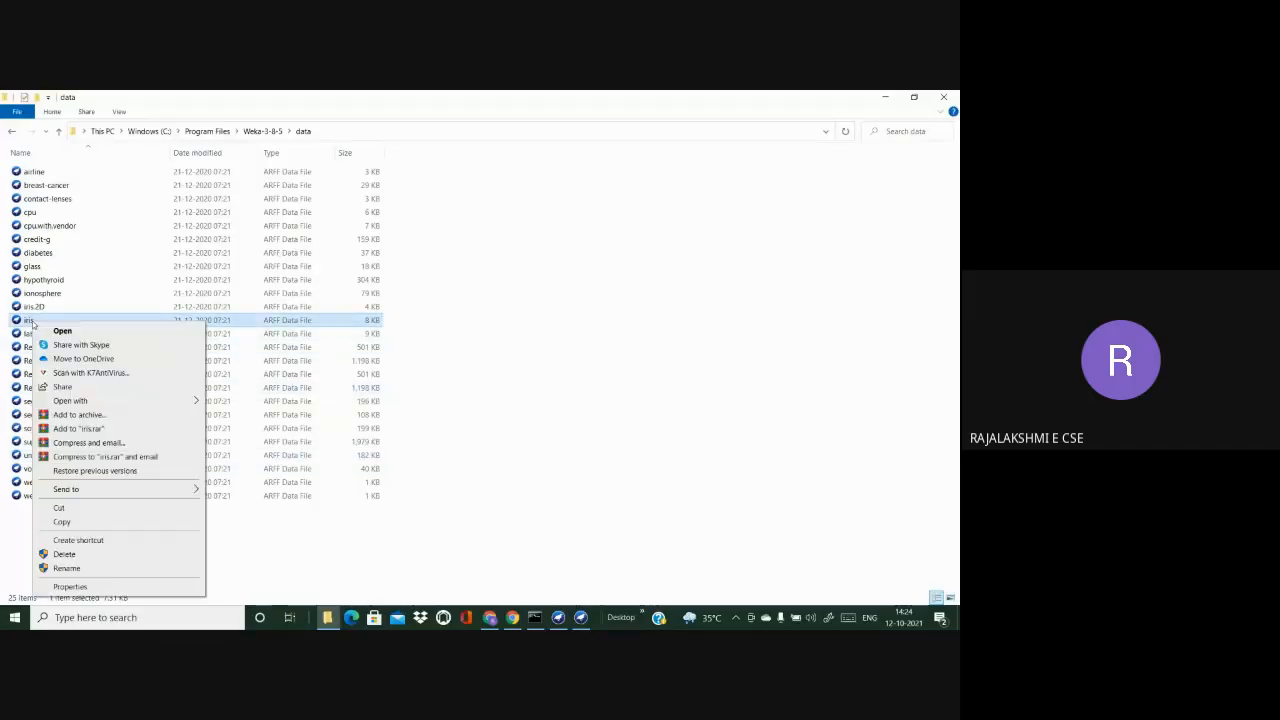
mouse_move(128, 402)
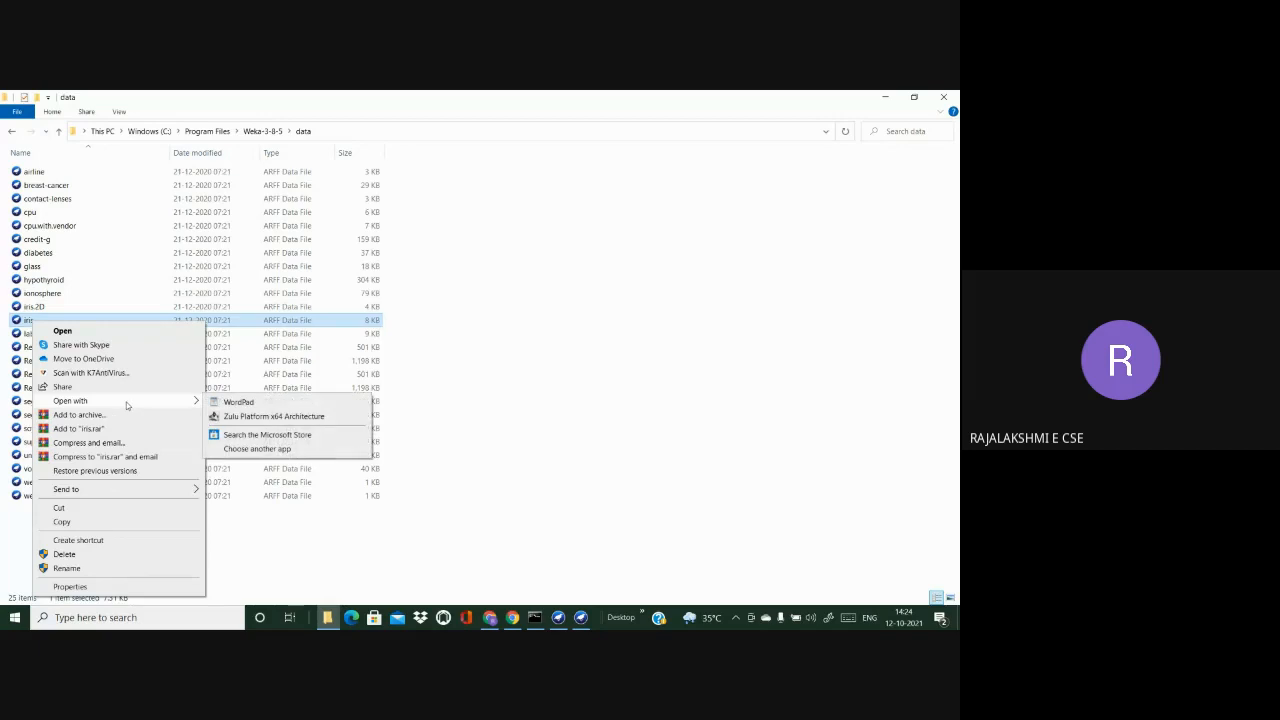
click(228, 403)
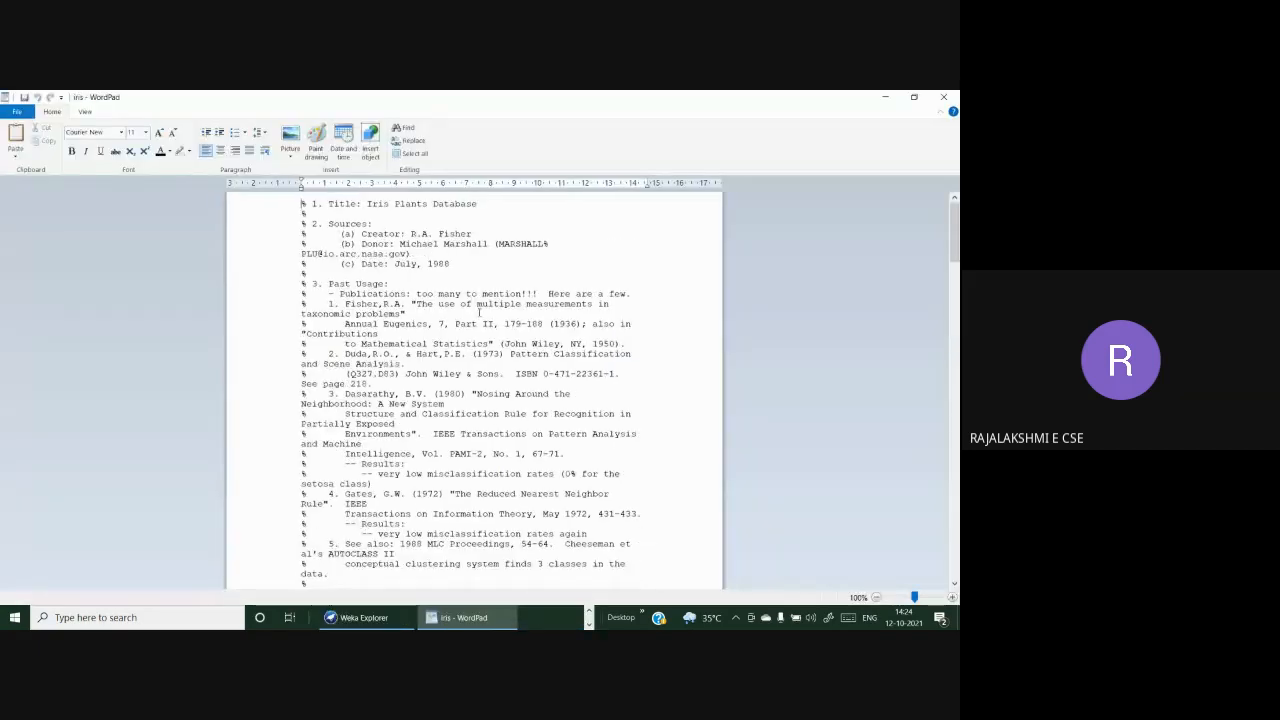
scroll(567, 372, down, 2)
scroll(567, 372, down, 20)
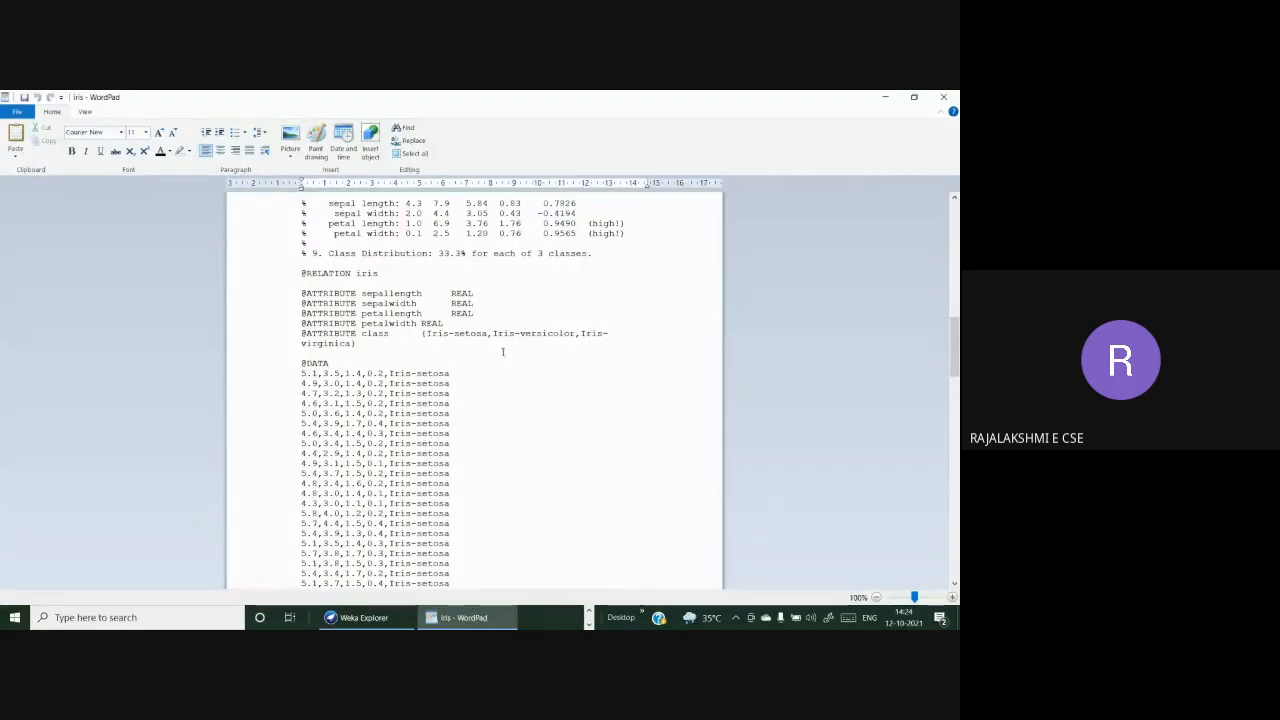
scroll(505, 347, up, 7)
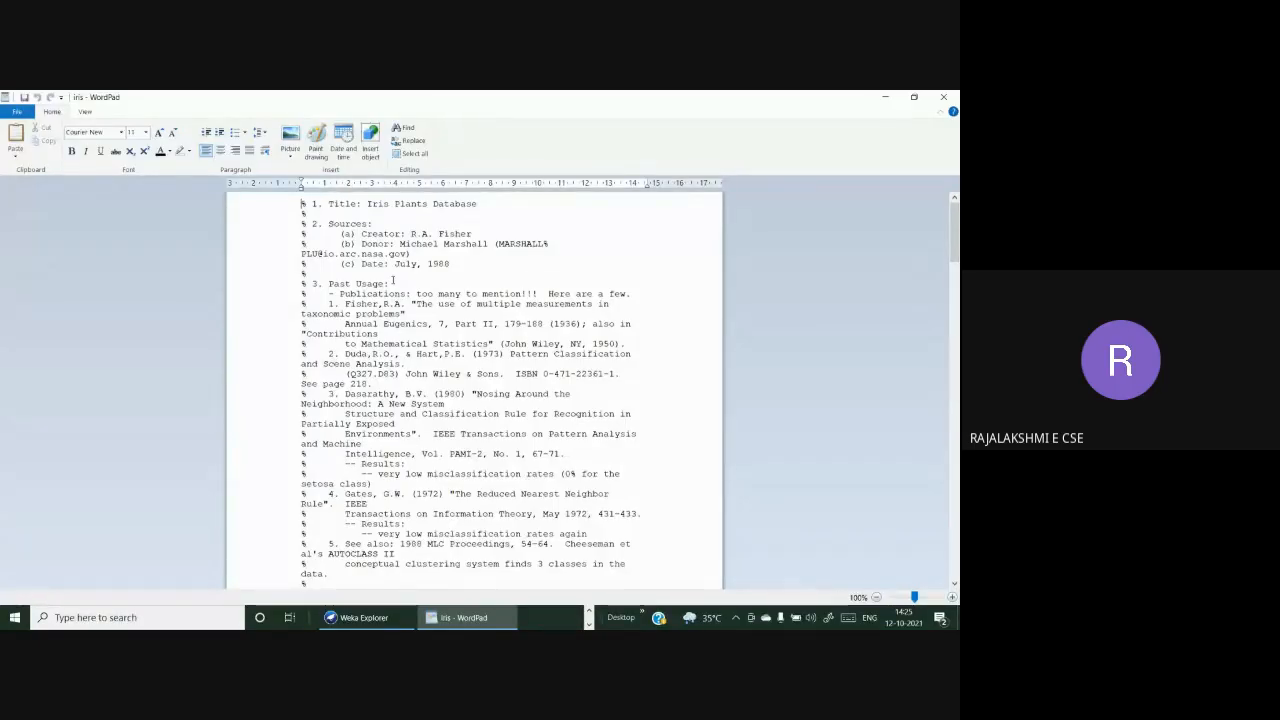
scroll(393, 280, down, 1)
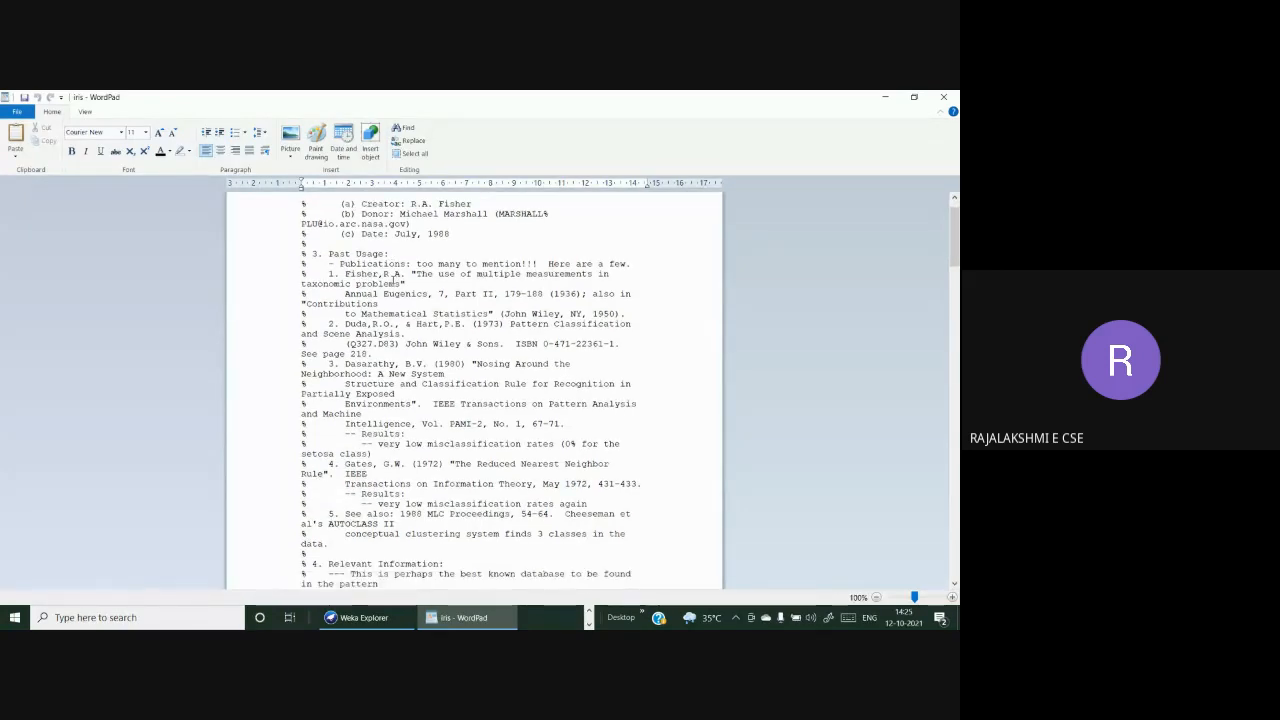
scroll(392, 278, down, 1)
scroll(394, 280, down, 15)
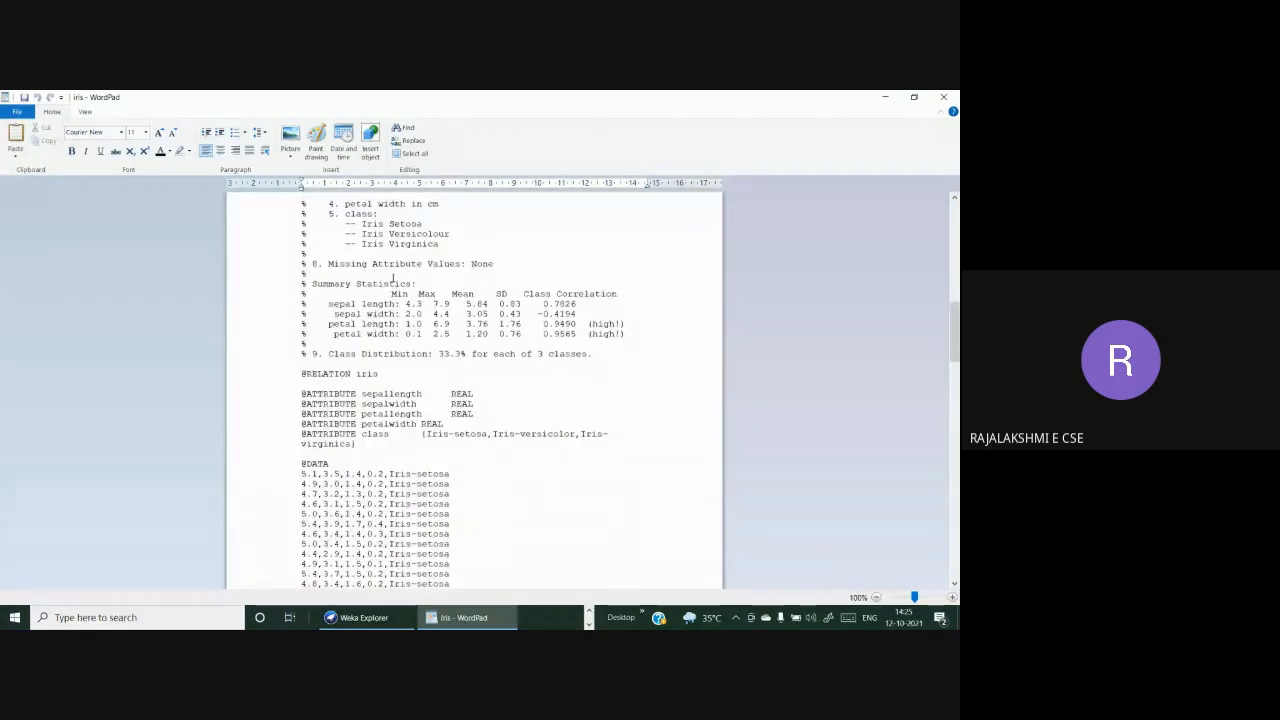
scroll(394, 276, down, 2)
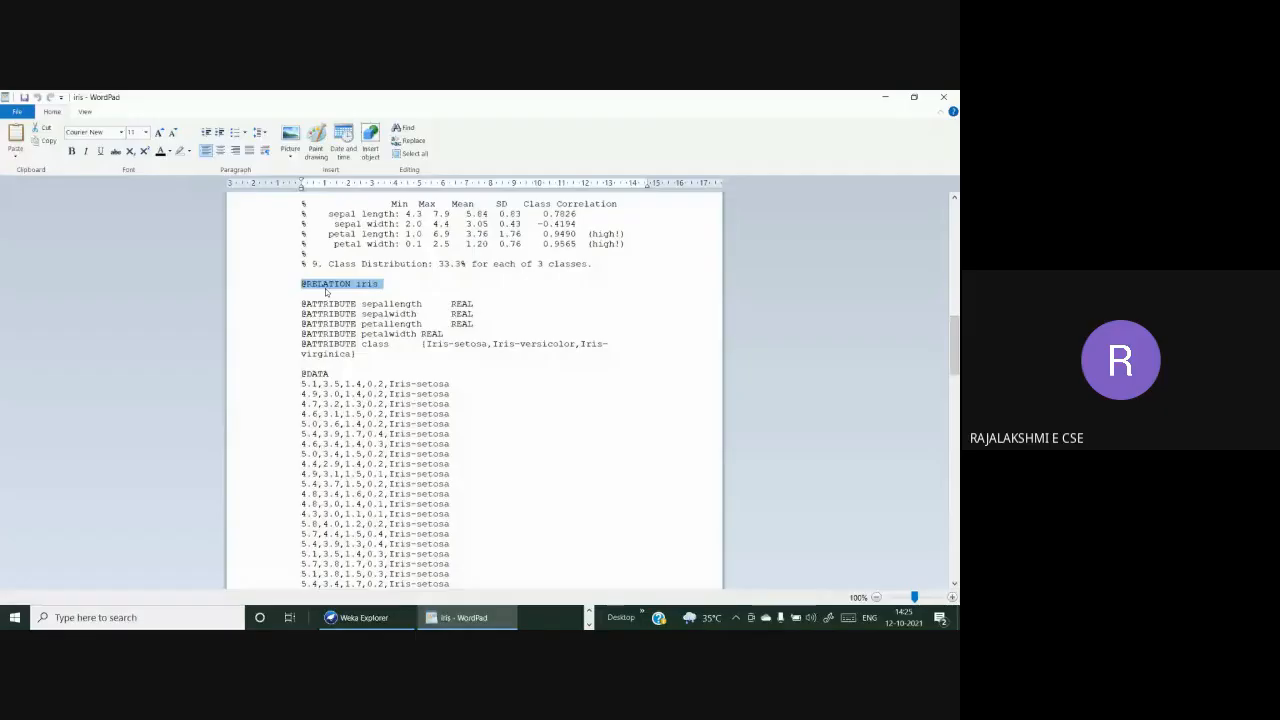
click(323, 287)
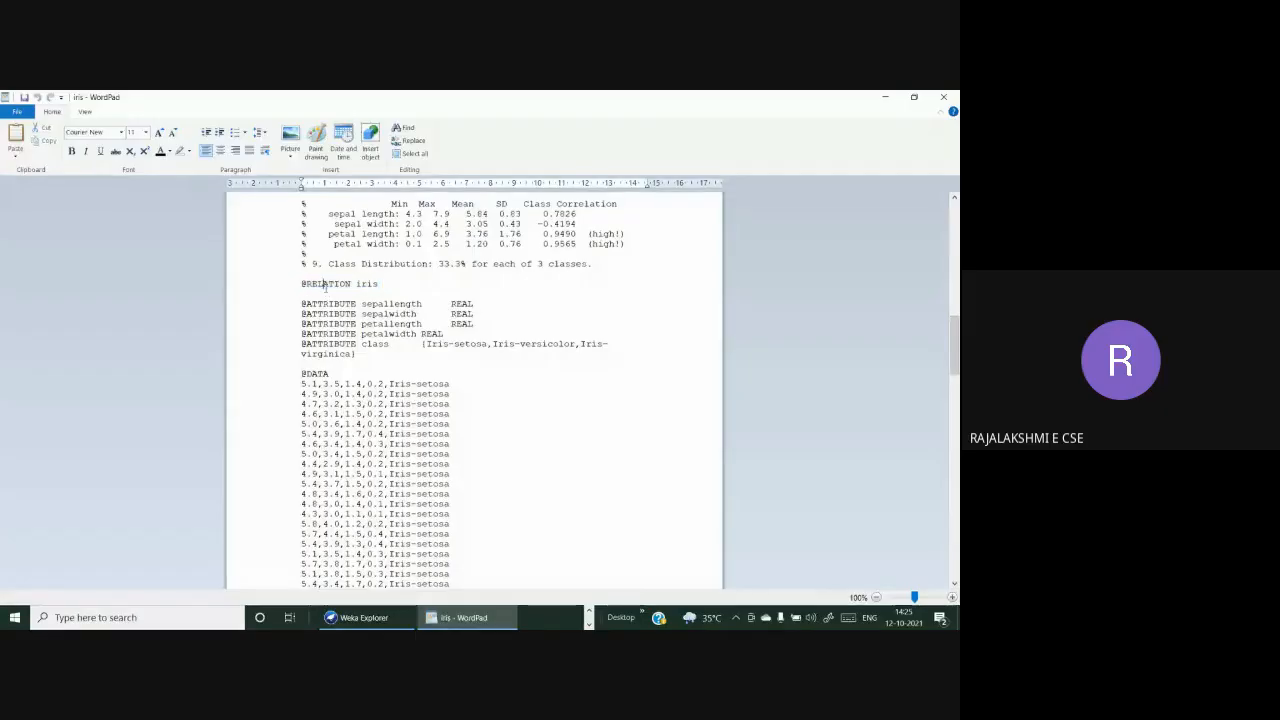
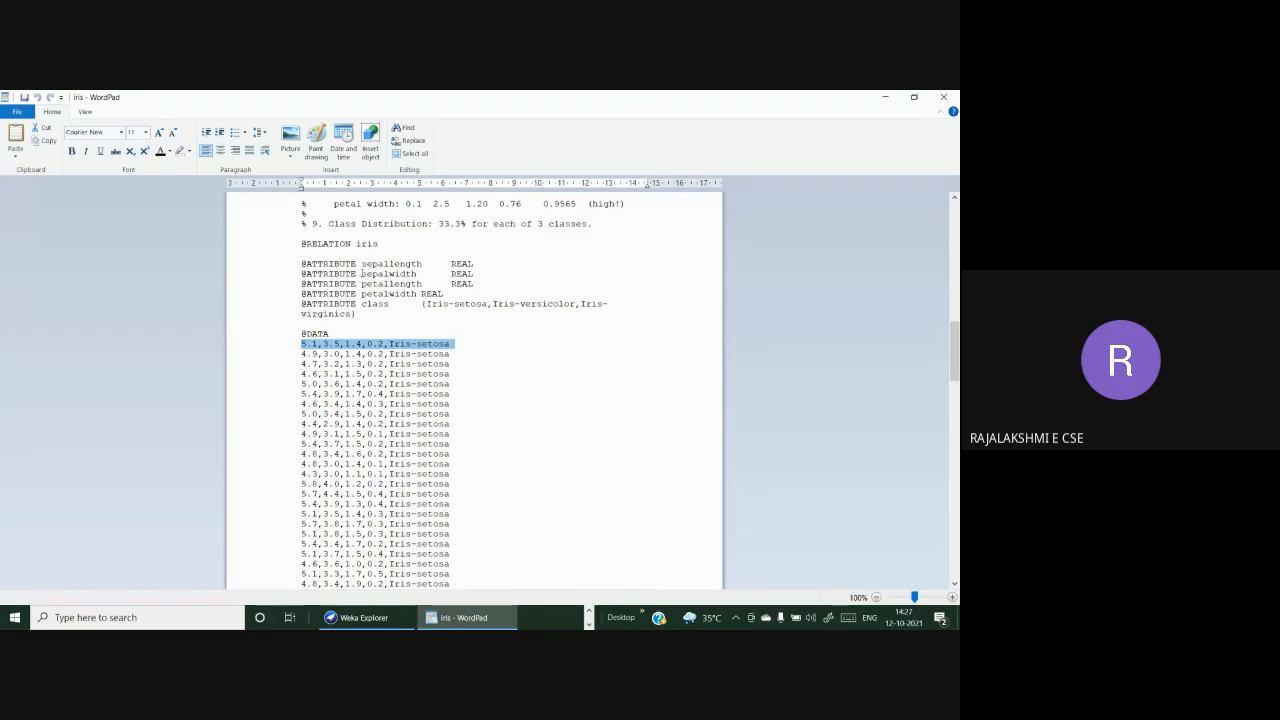
drag(361, 264, 432, 300)
click(398, 326)
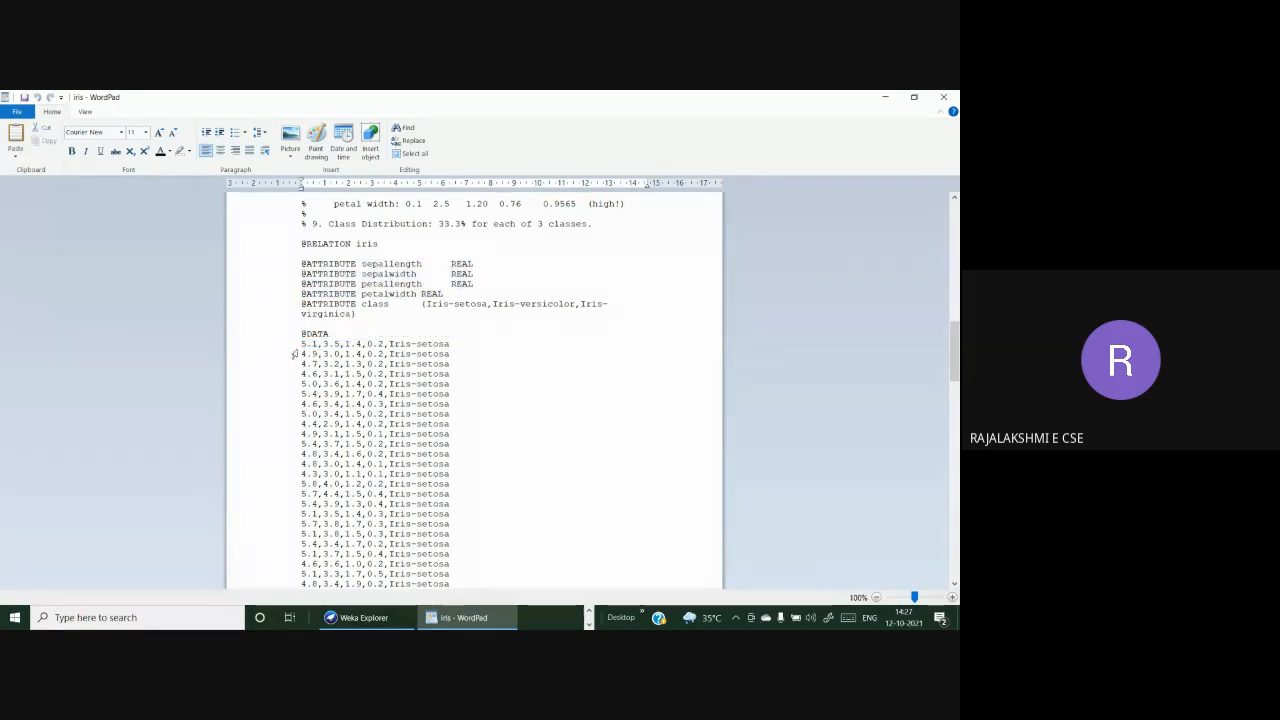
click(295, 348)
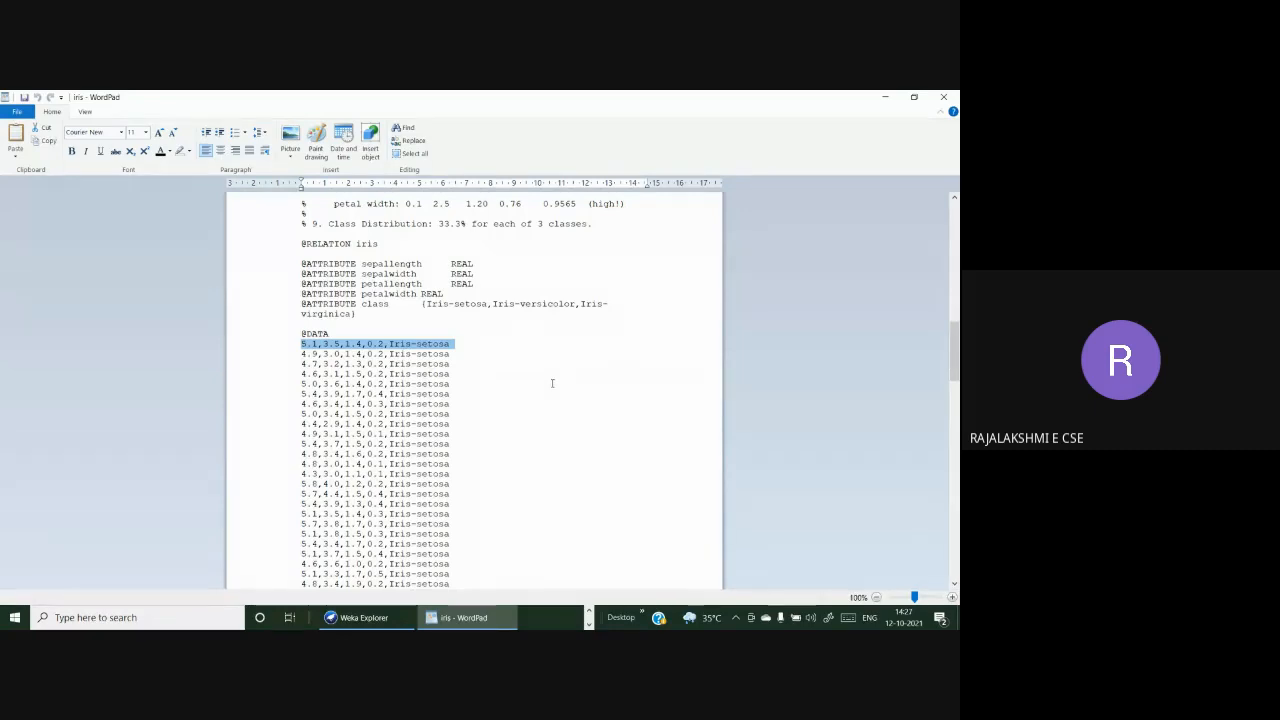
scroll(553, 385, down, 6)
scroll(555, 380, down, 20)
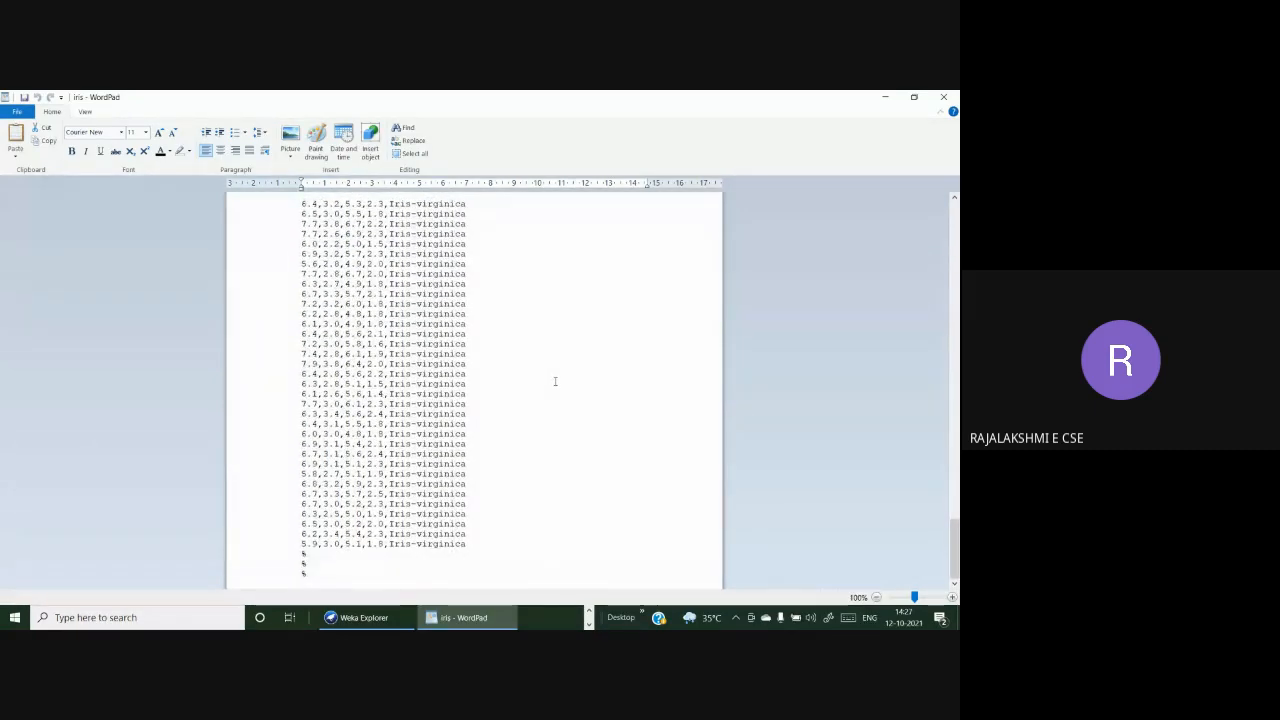
scroll(554, 378, up, 13)
scroll(553, 376, up, 20)
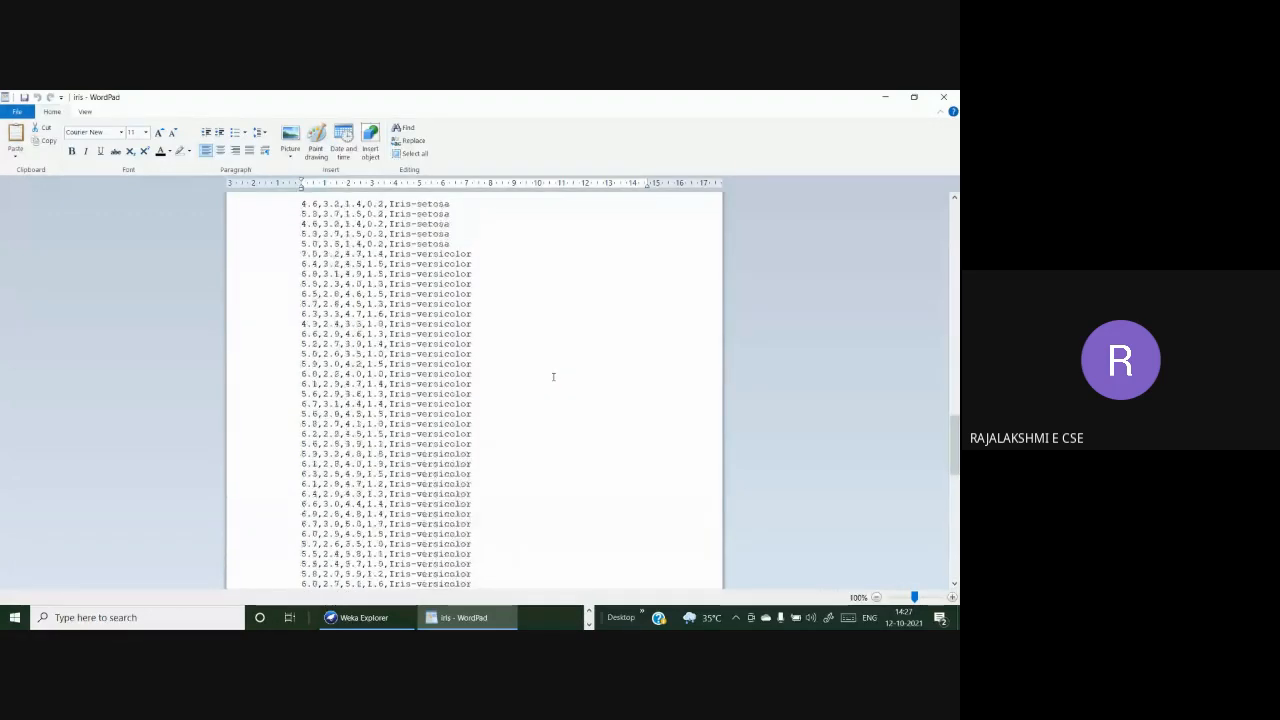
scroll(554, 367, up, 10)
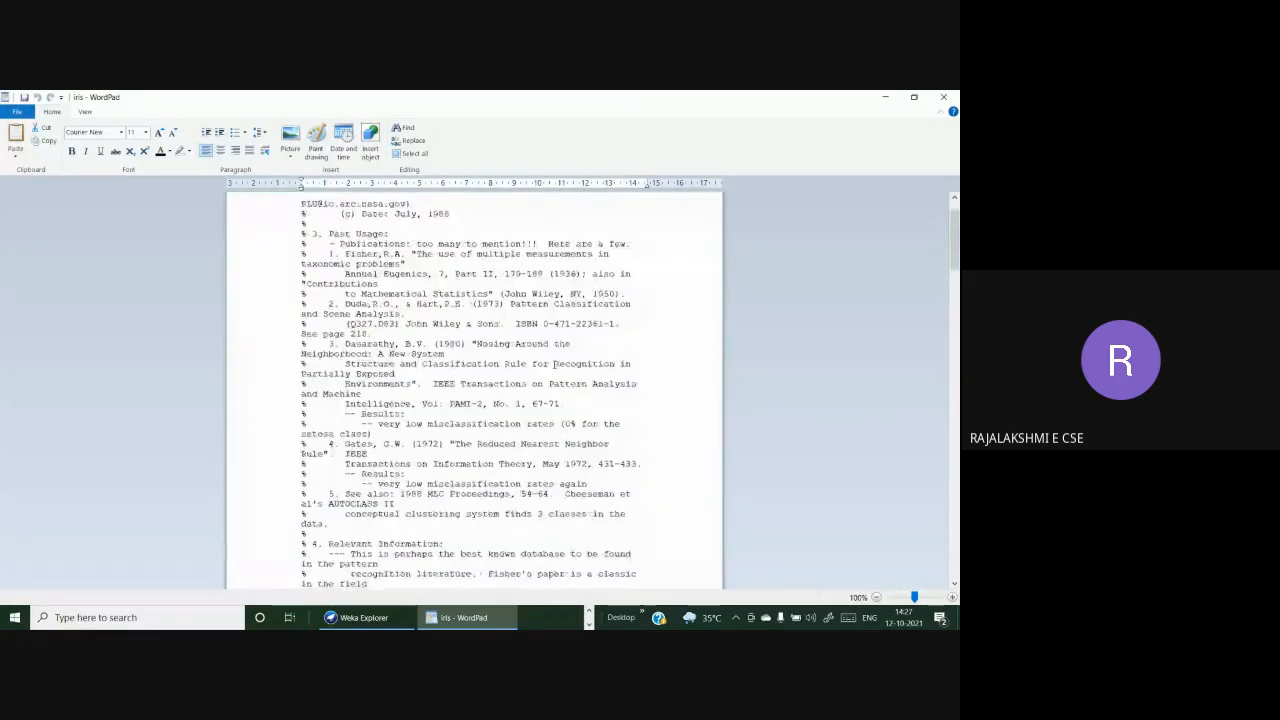
click(943, 97)
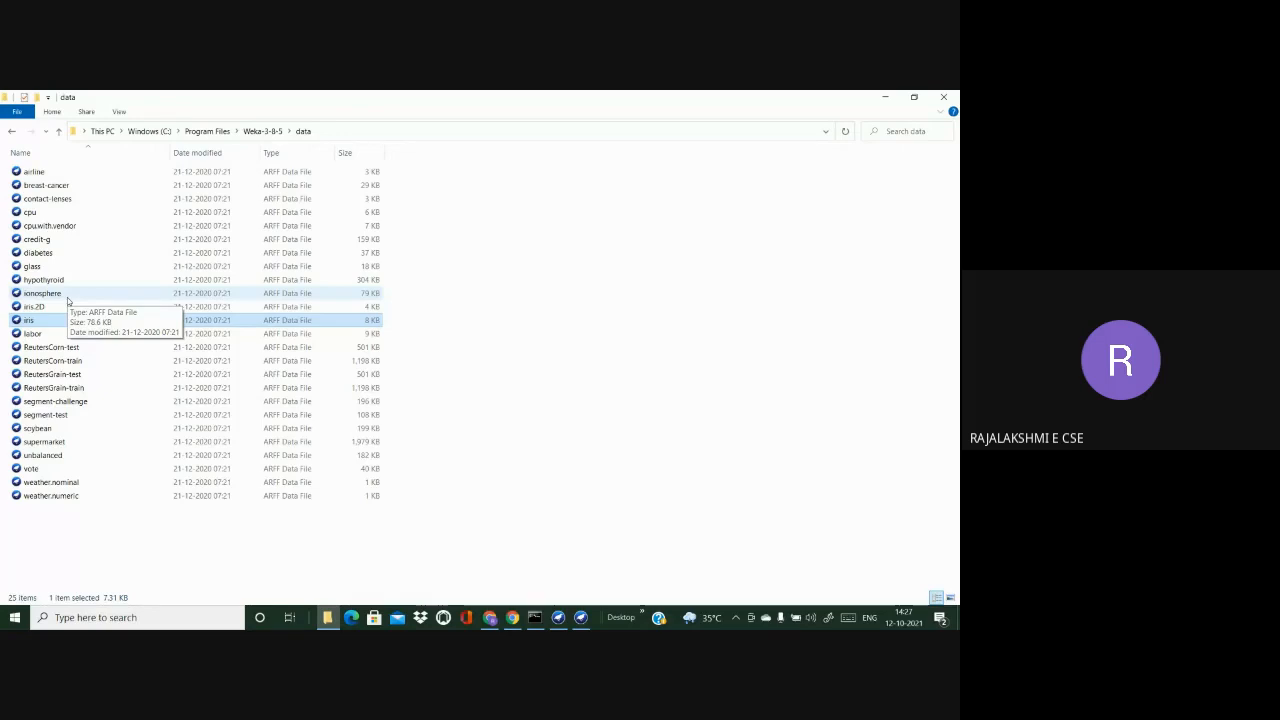
Step: Return to the Weka-3-8-5 folder and inspect the Java runtime inside its jre folder, including the bin subfolder
click(59, 131)
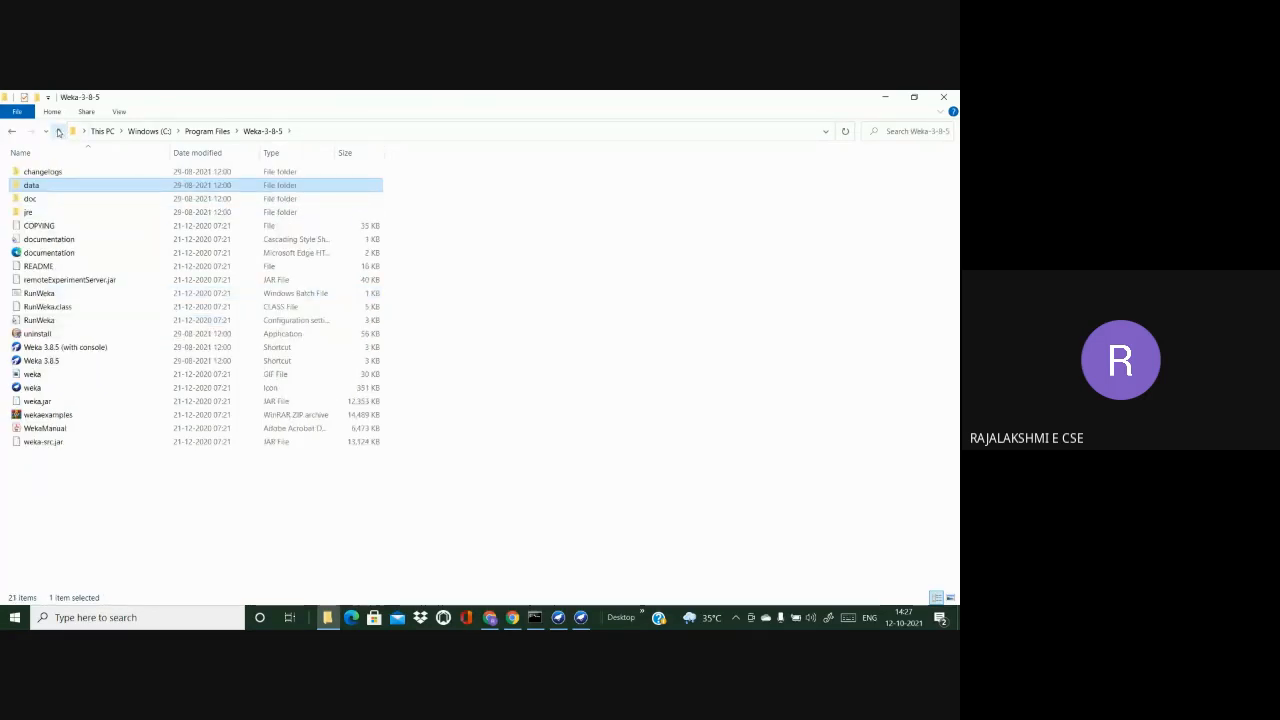
double_click(30, 213)
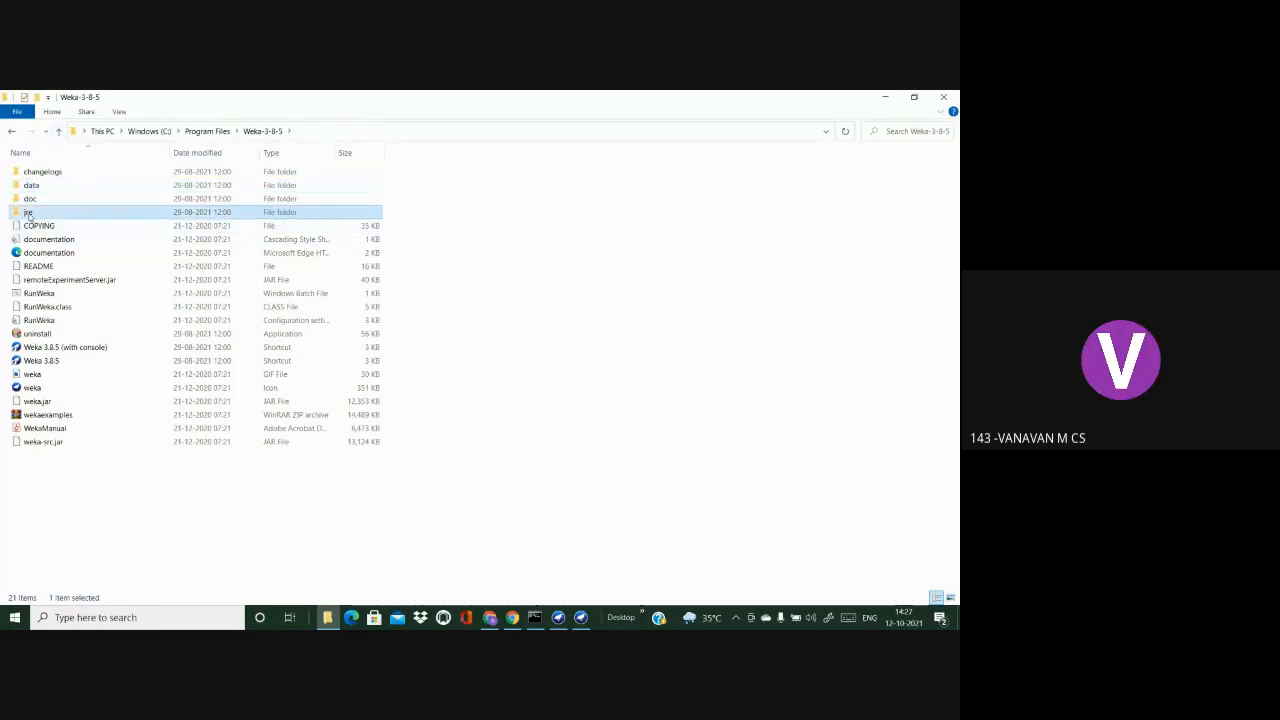
double_click(51, 171)
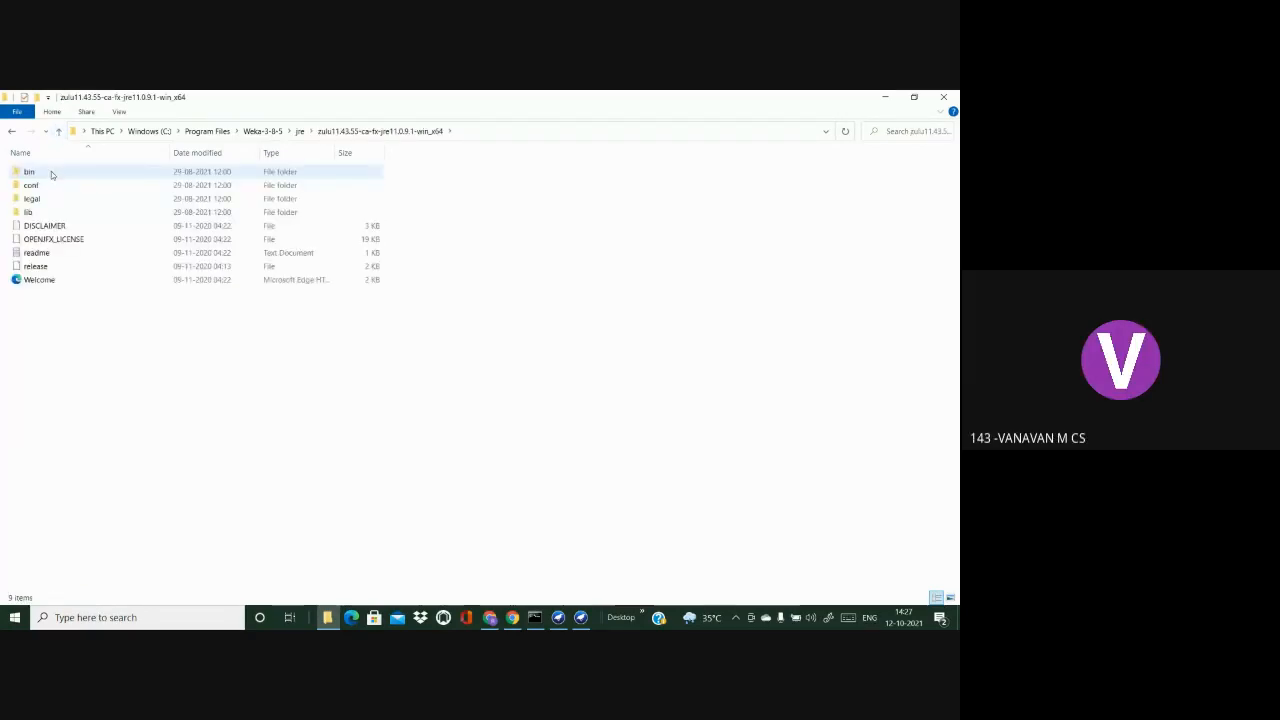
double_click(51, 171)
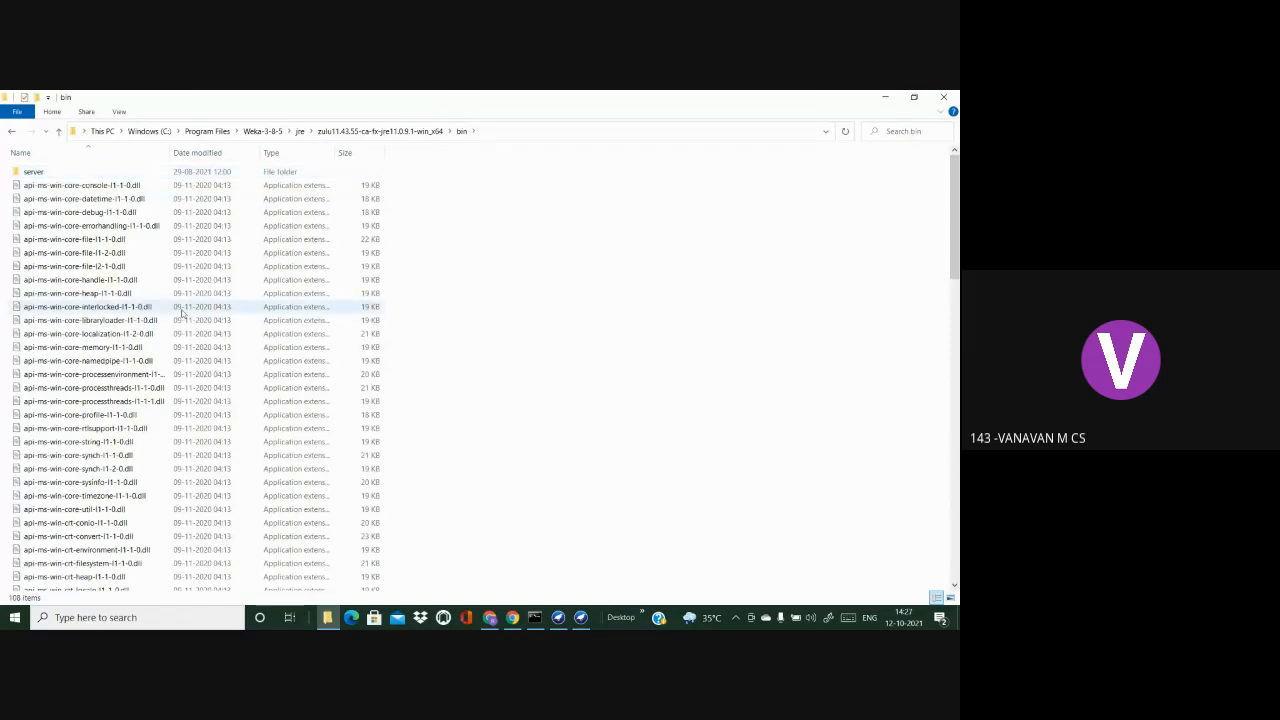
click(58, 133)
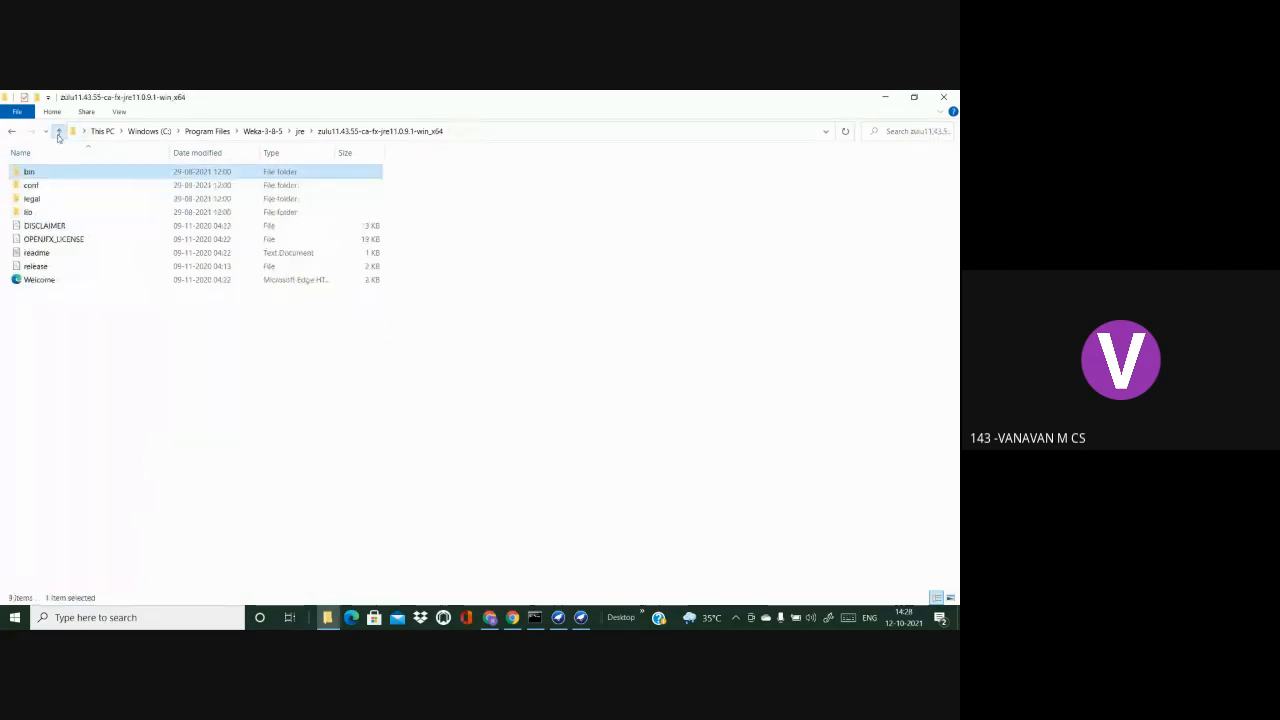
Step: Inspect the lib folder of Weka's Java runtime and its server subfolder, return to the runtime folder, and minimise the file window
double_click(36, 213)
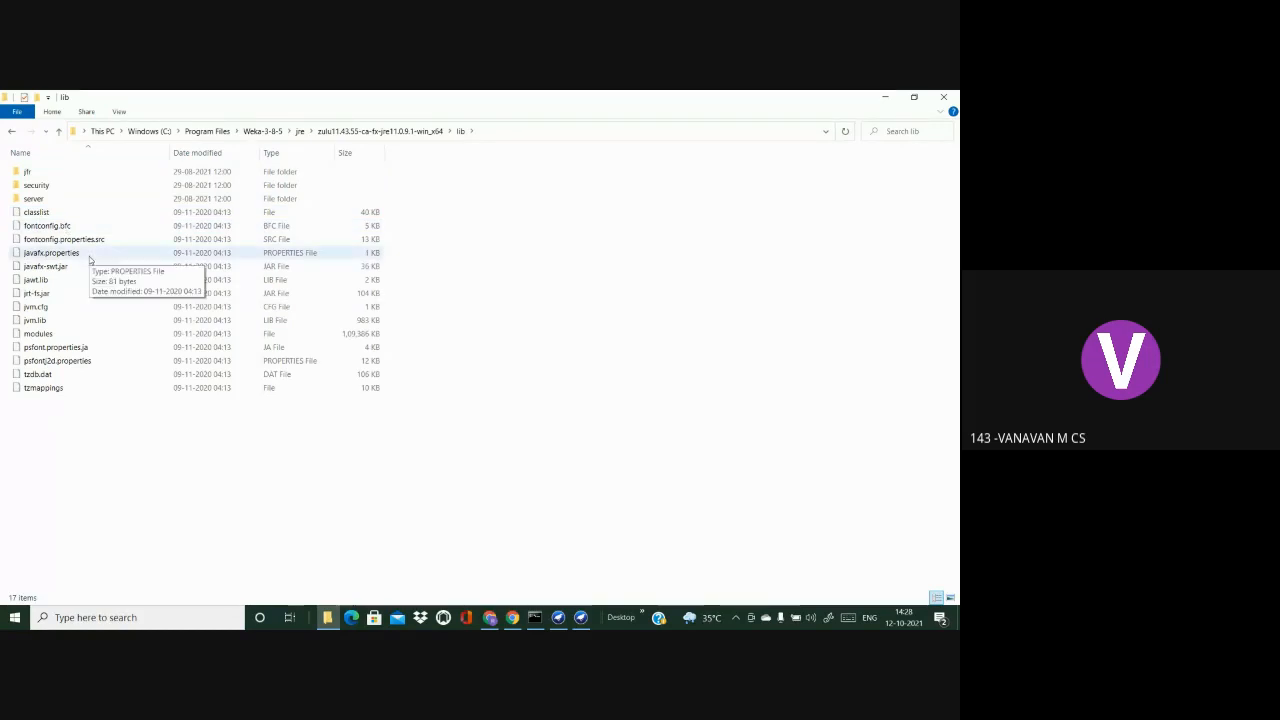
double_click(54, 198)
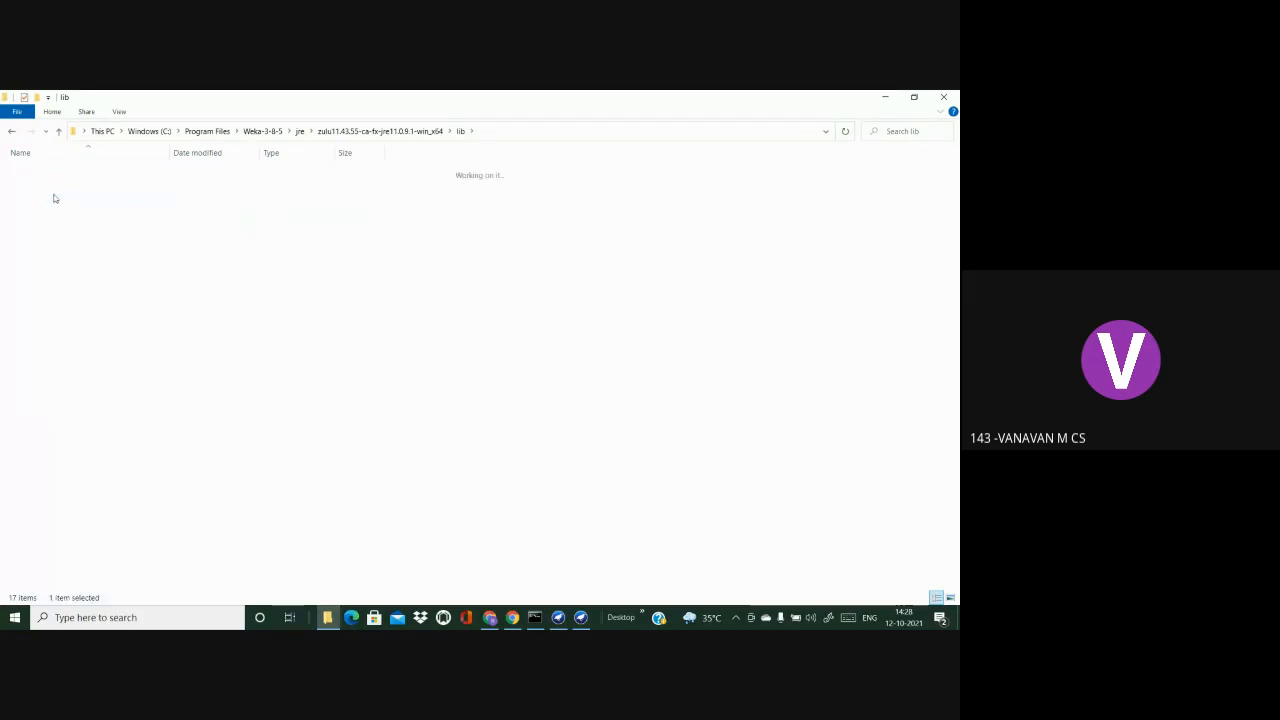
click(59, 131)
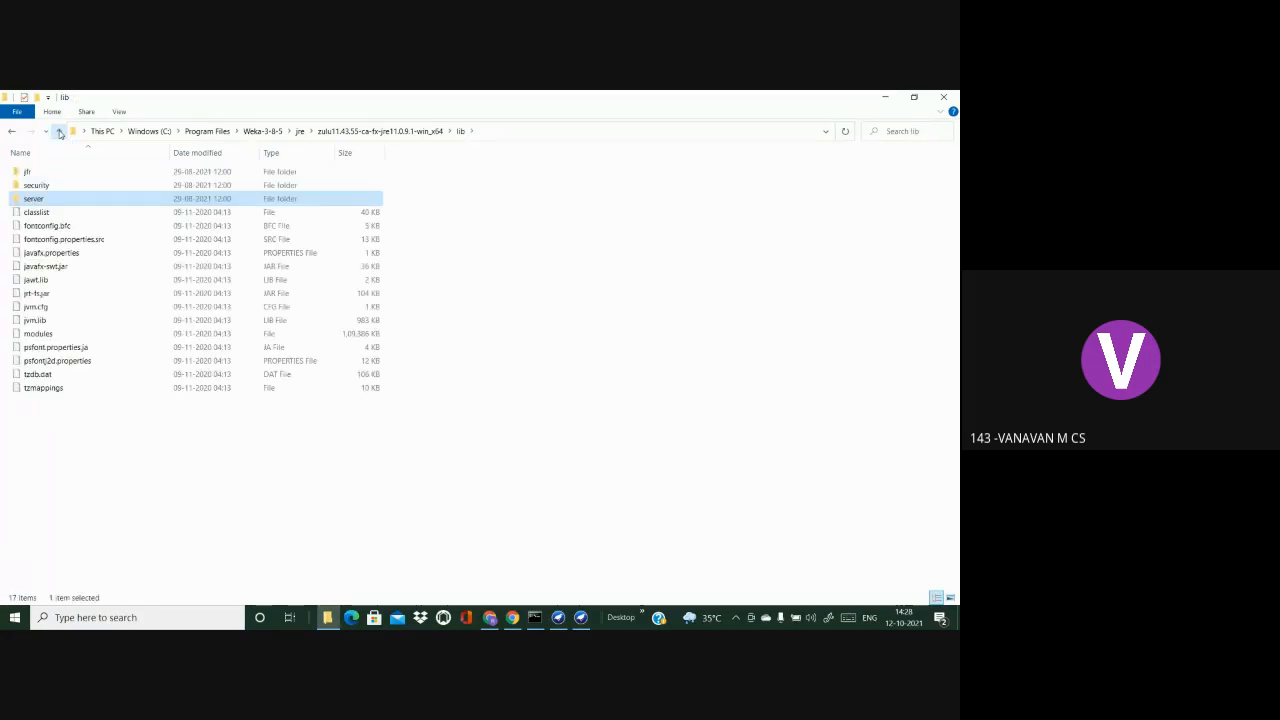
click(59, 131)
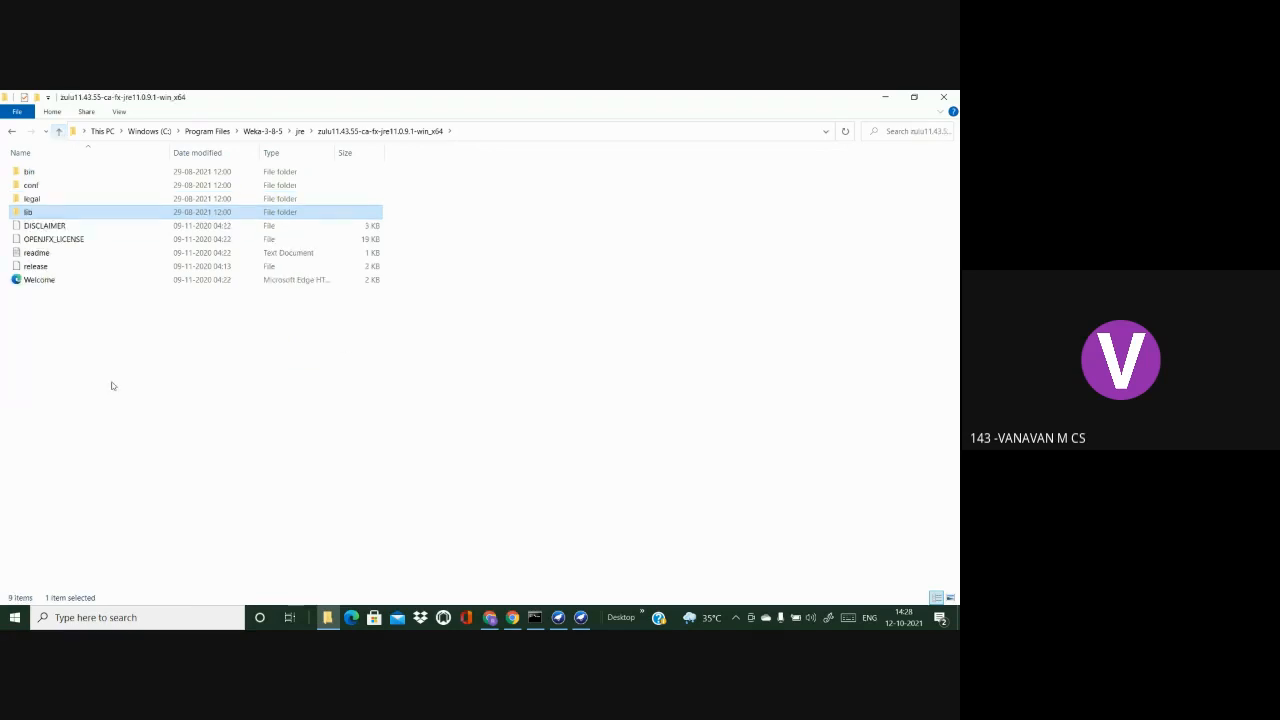
click(886, 97)
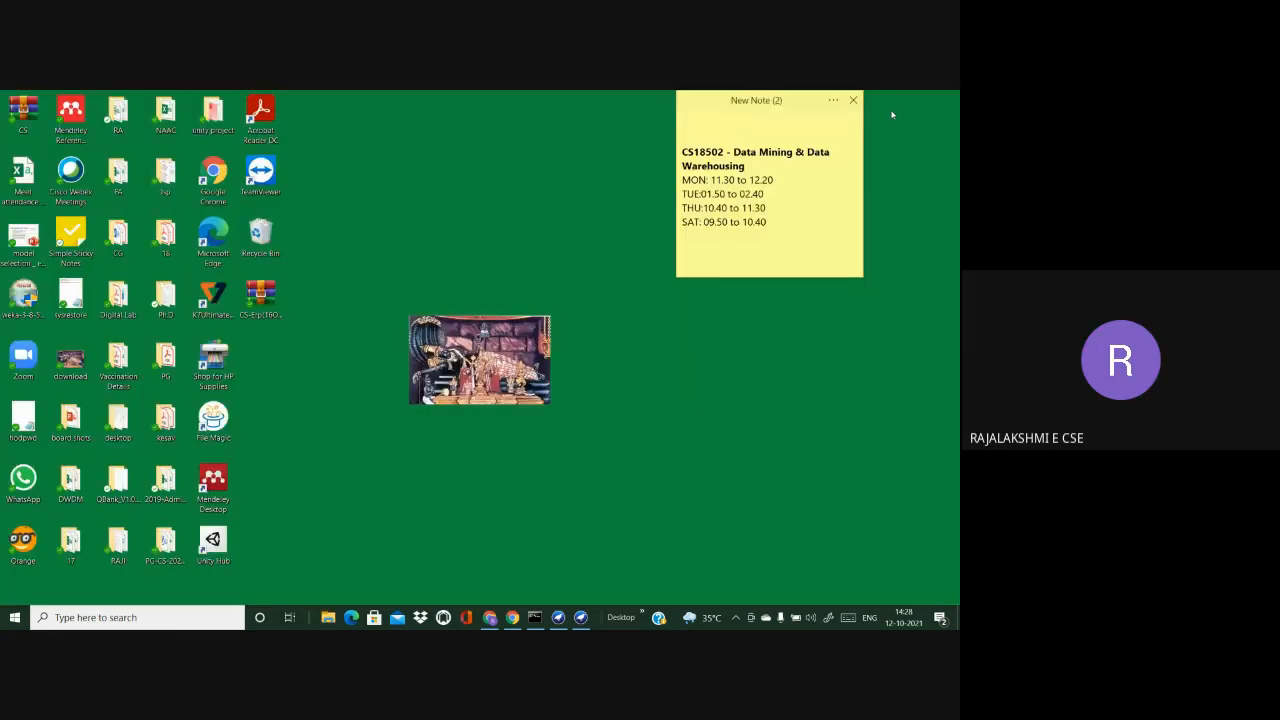
Step: Bring up the Weka GUI Chooser and close it, confirming the closure
click(558, 617)
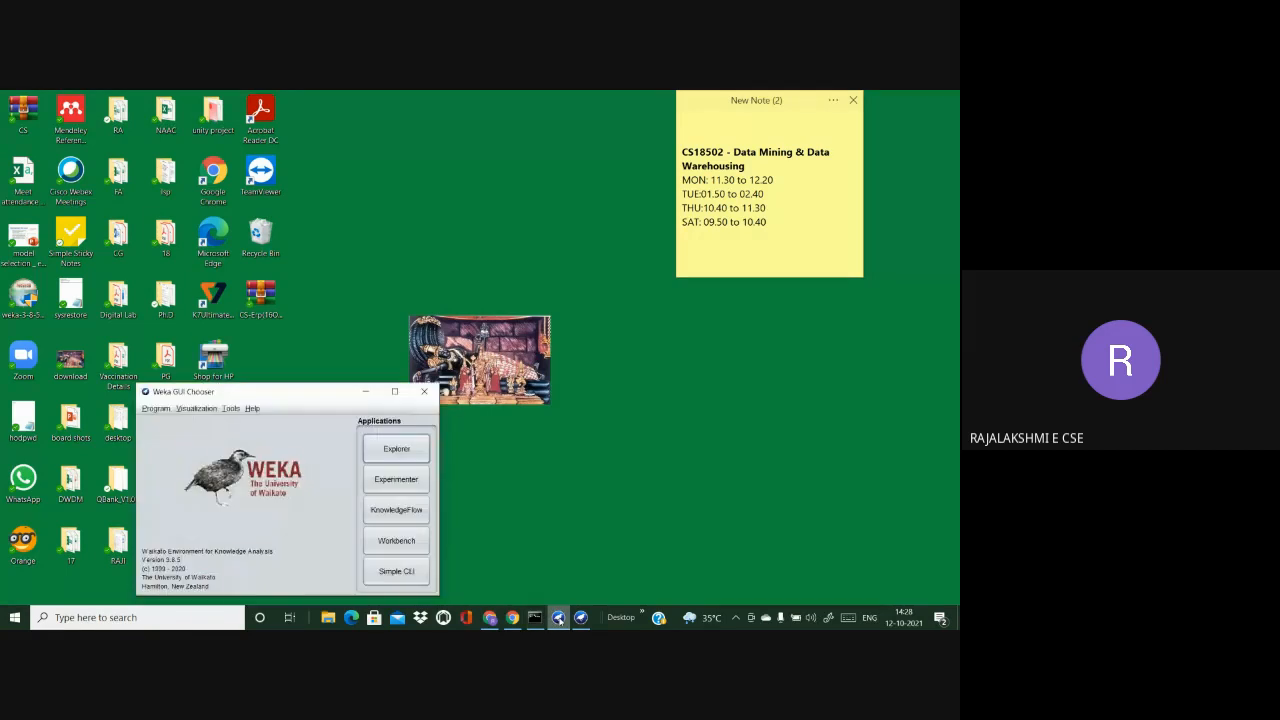
click(428, 393)
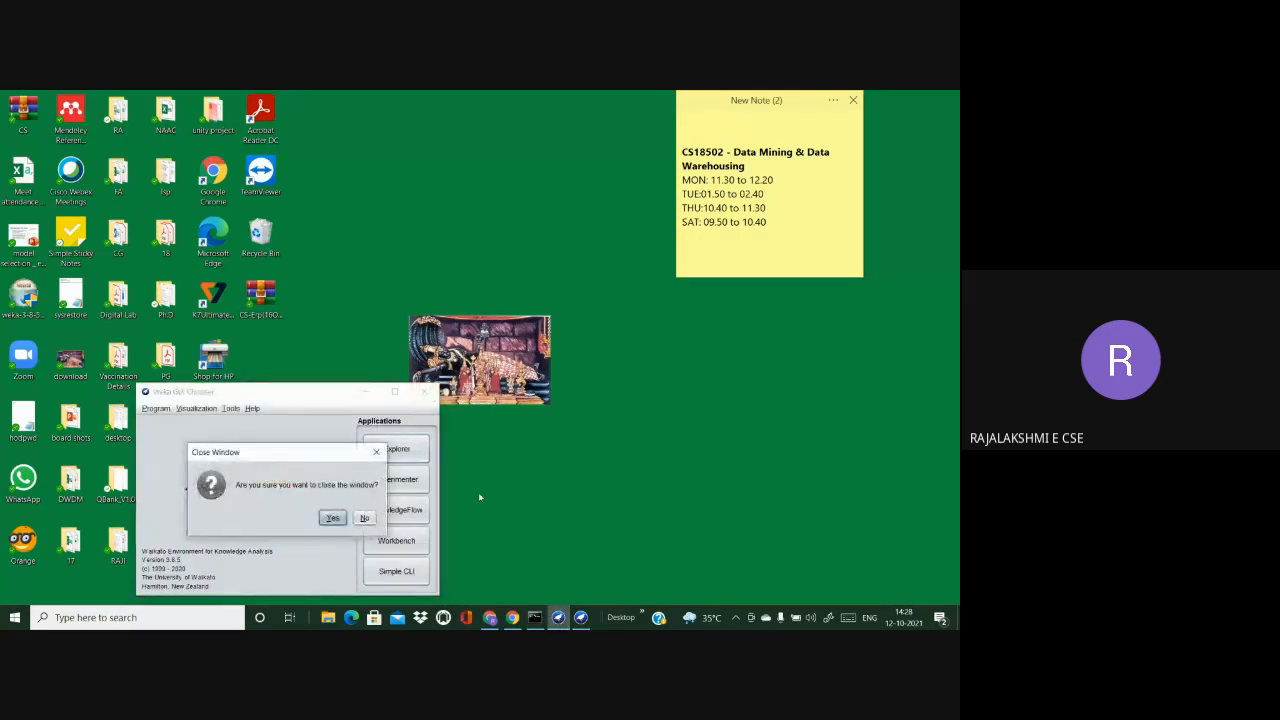
click(364, 518)
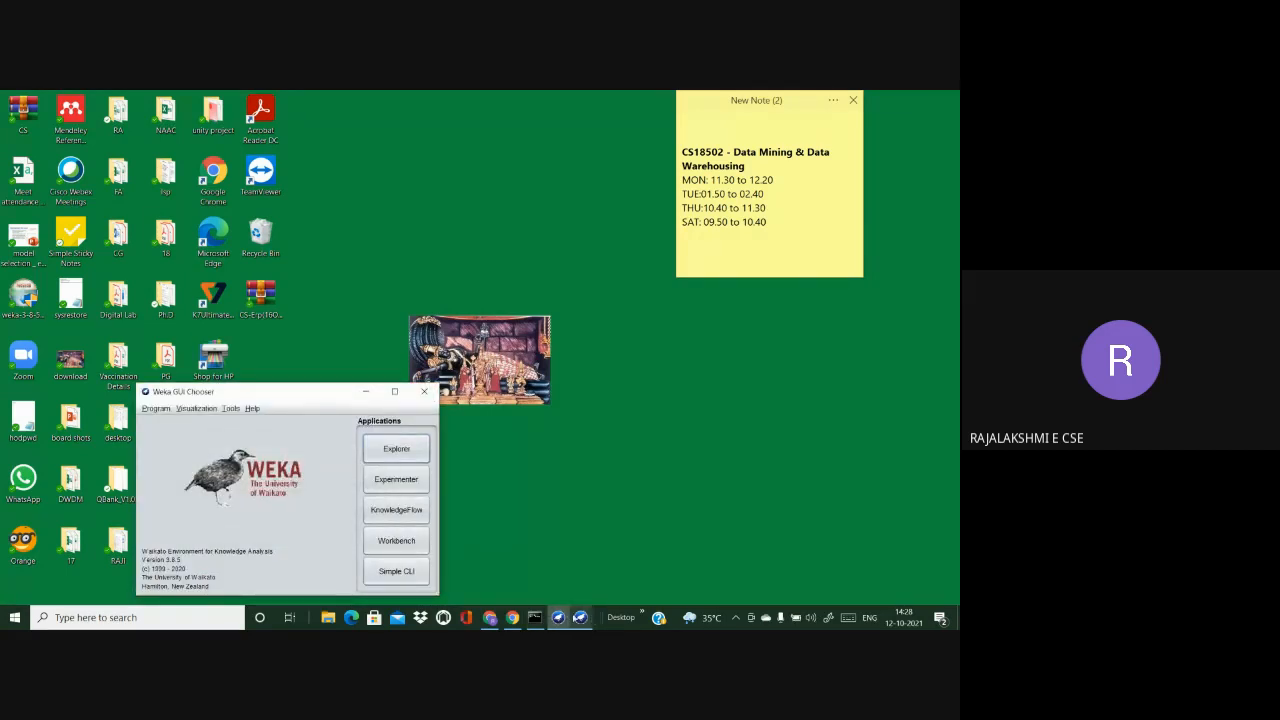
click(424, 391)
click(331, 519)
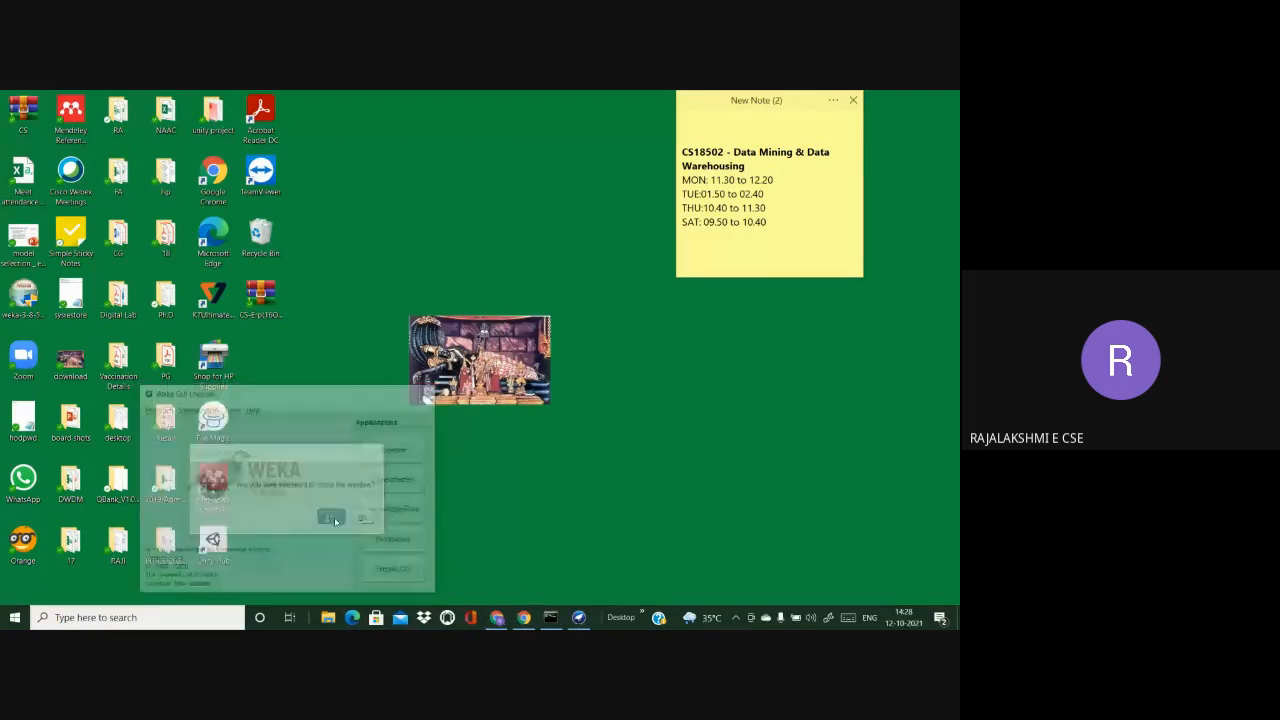
Step: Close the Weka Explorer window and the remaining Weka console window
click(578, 618)
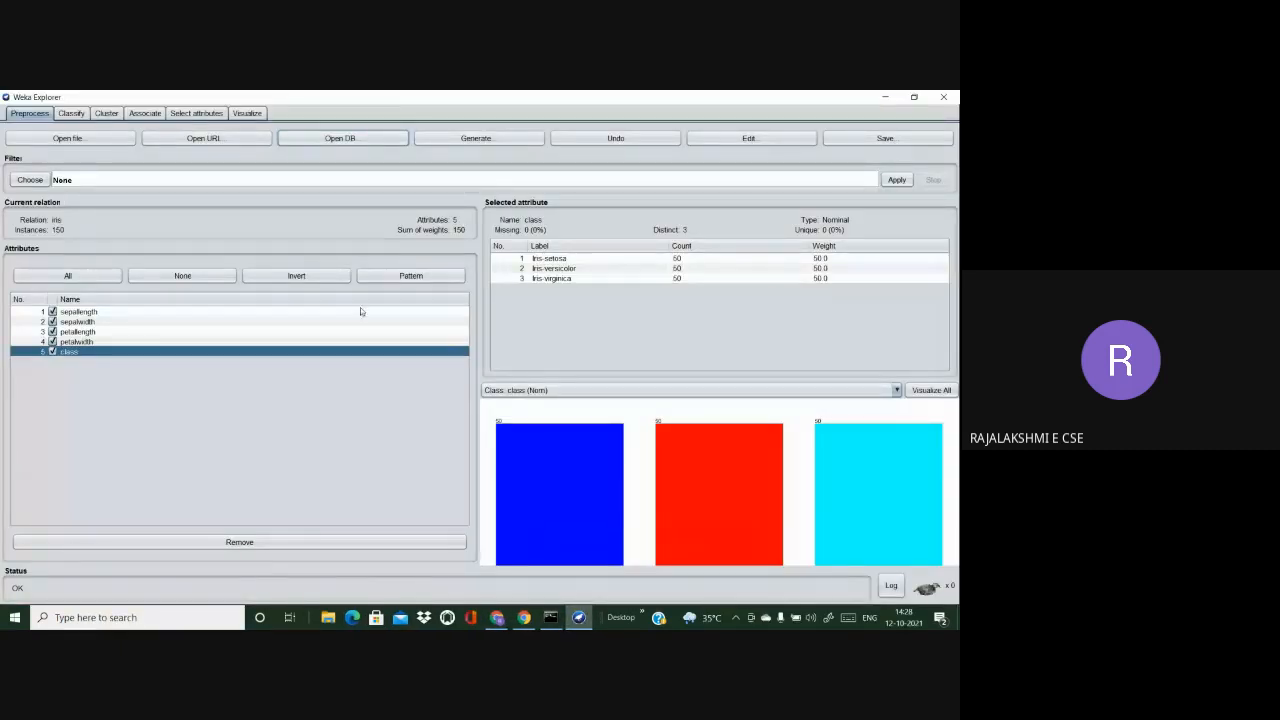
click(943, 96)
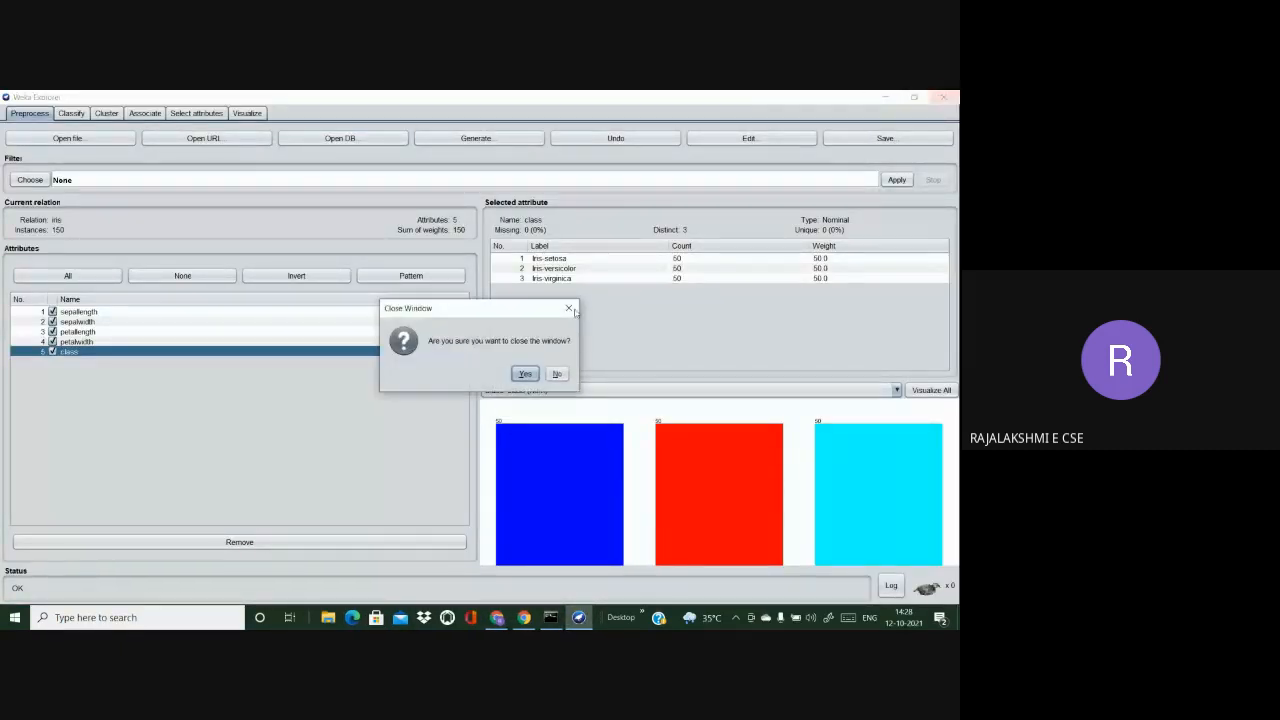
click(525, 373)
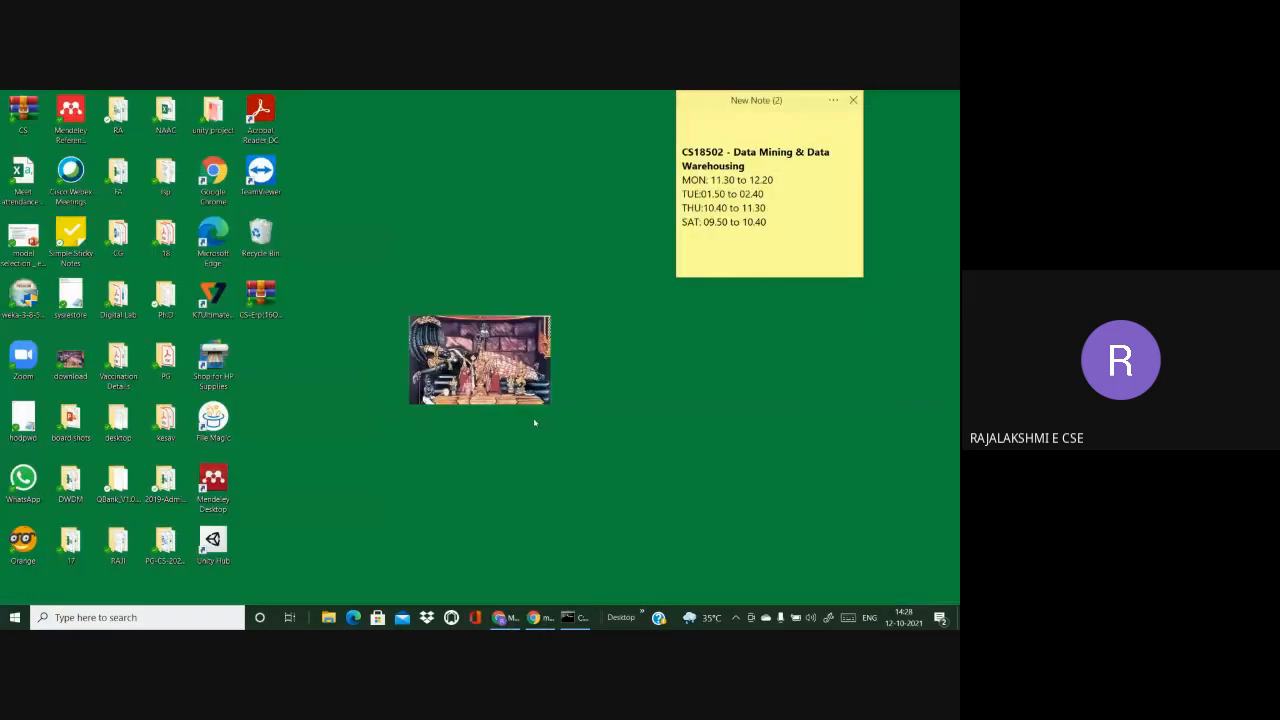
click(570, 618)
click(556, 115)
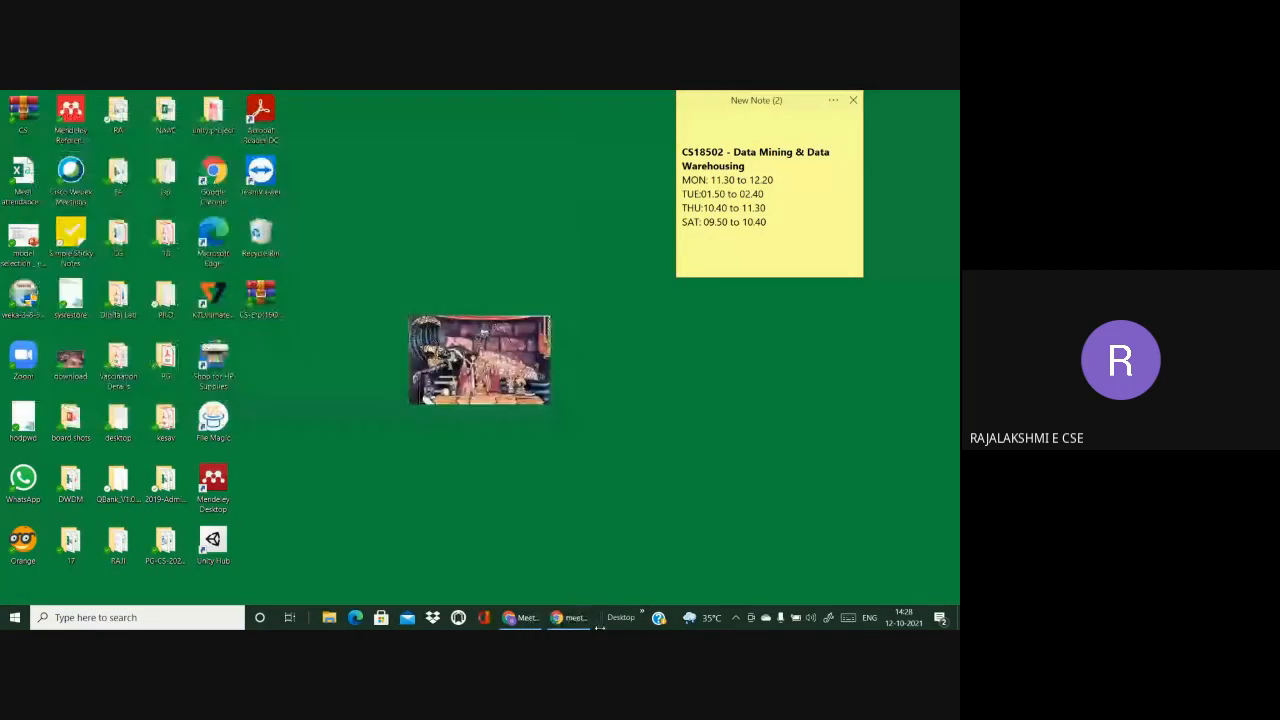
Step: Launch the Orange data mining application
click(522, 617)
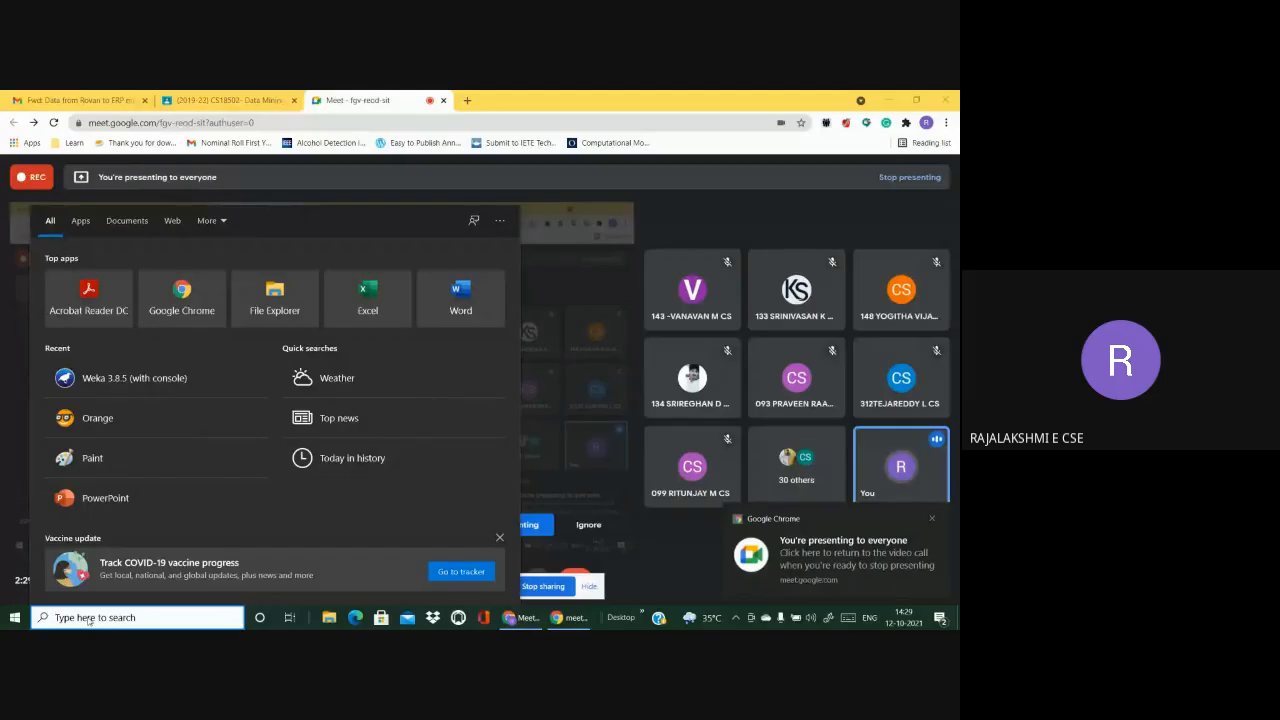
click(78, 419)
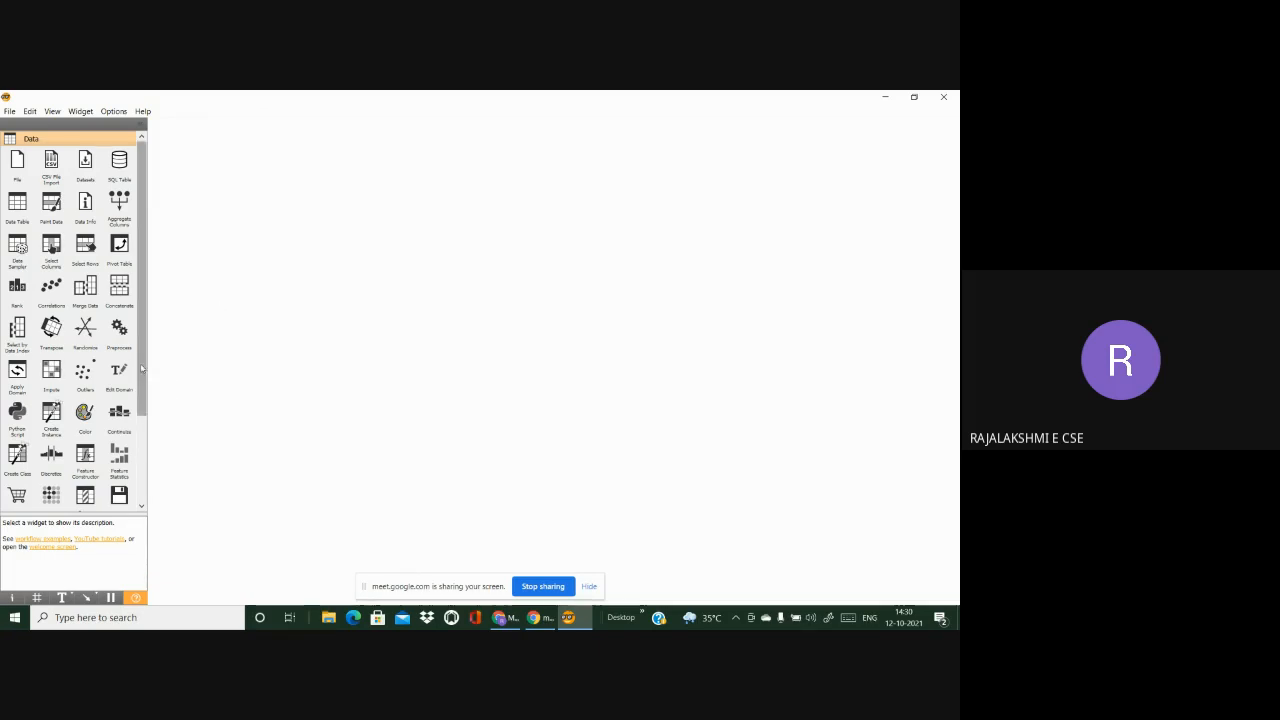
Step: Look through the widgets in Orange's Data, Visualize, Model, Evaluate and Unsupervised categories
scroll(146, 366, down, 3)
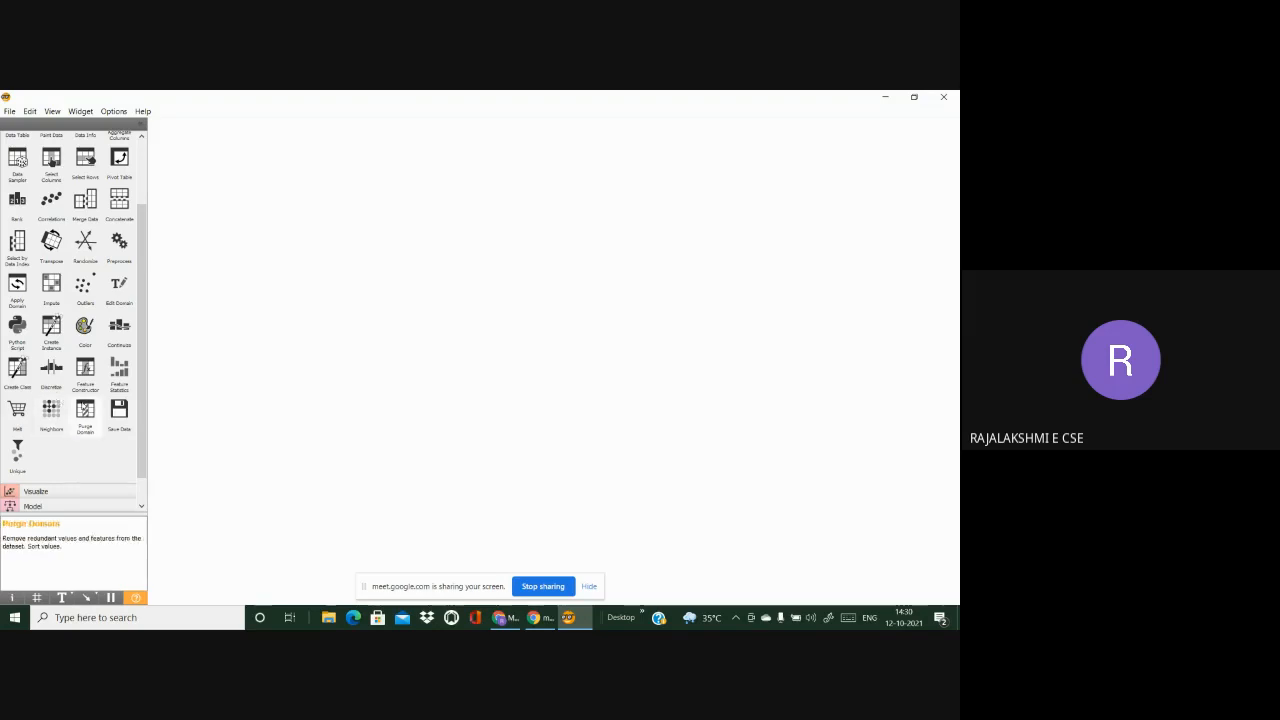
scroll(83, 430, down, 1)
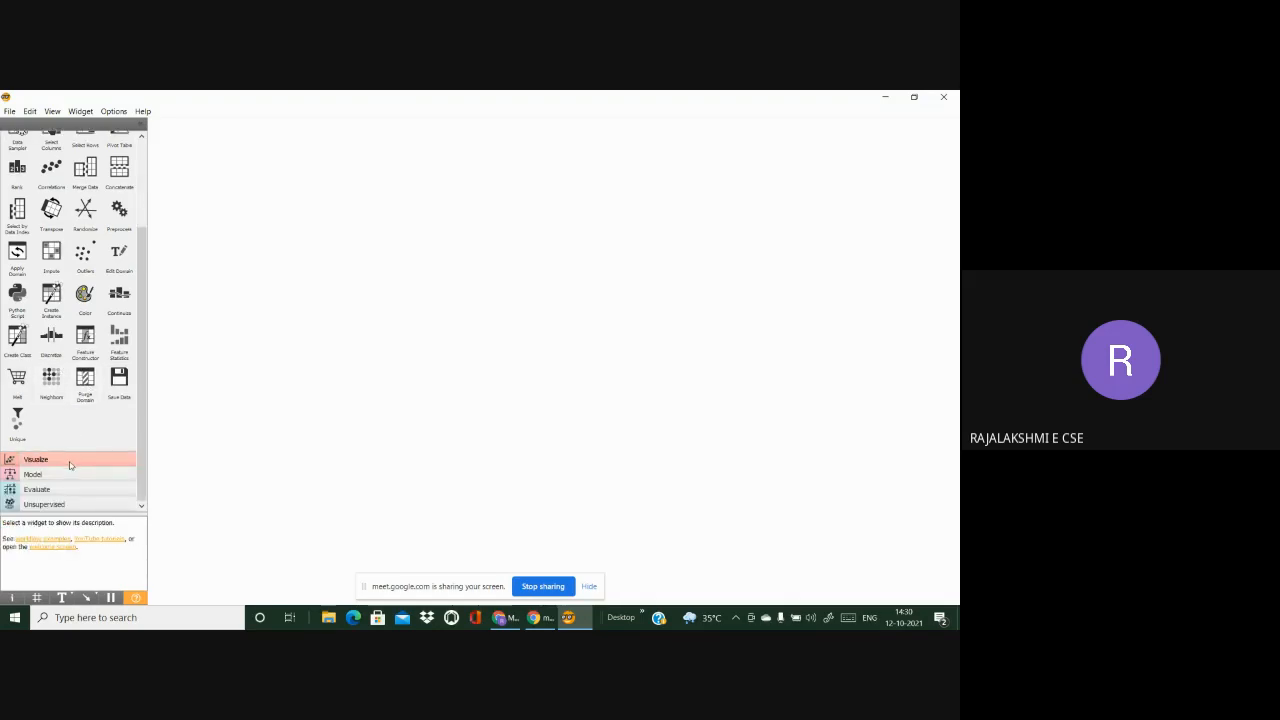
click(70, 460)
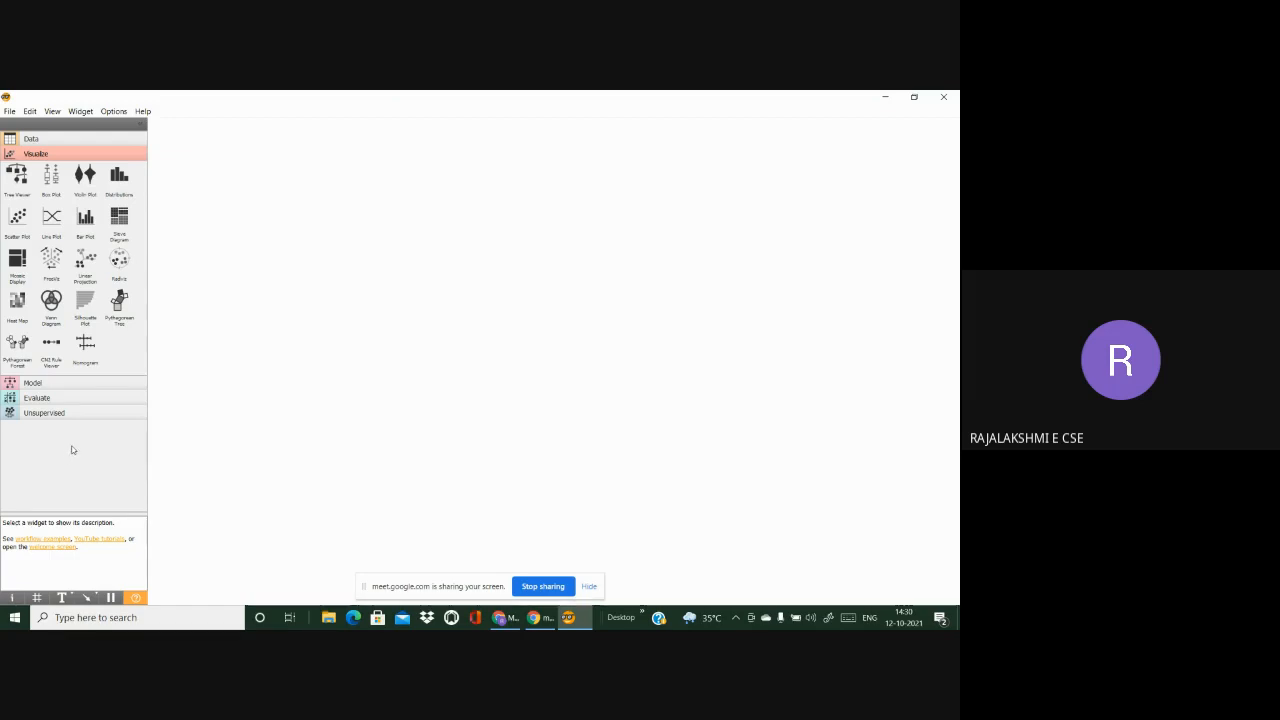
click(83, 386)
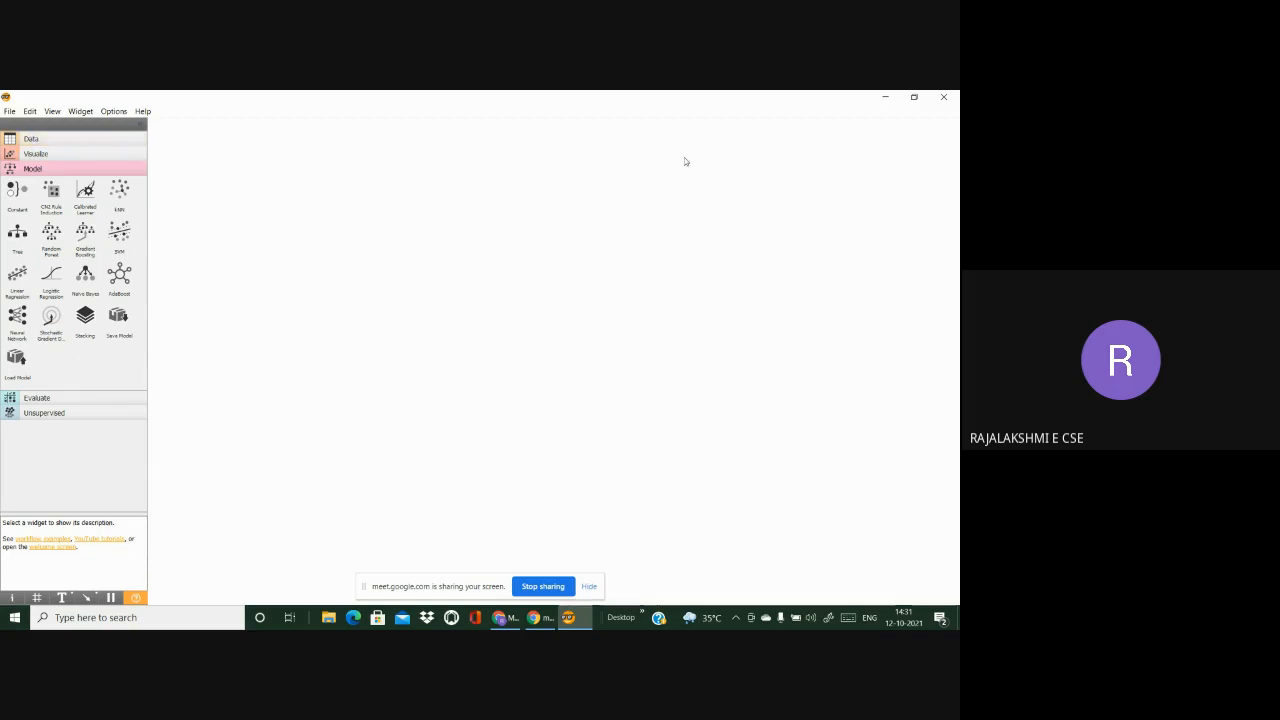
click(70, 399)
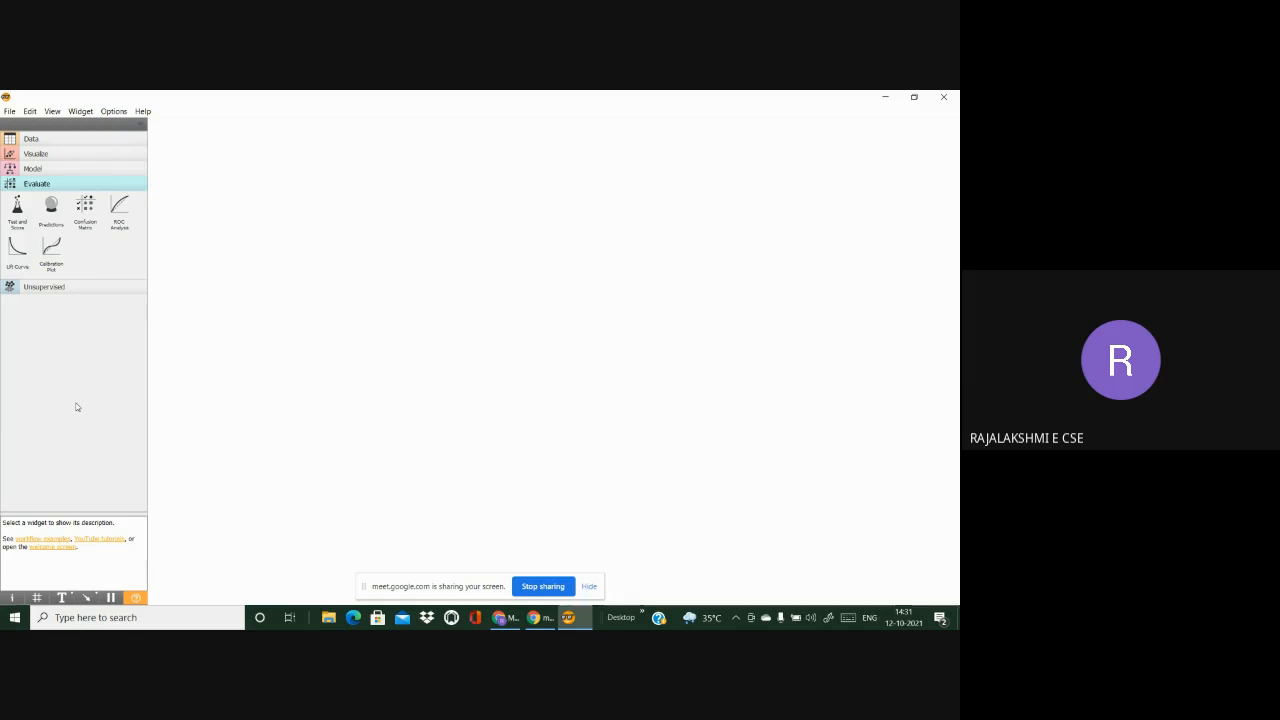
click(80, 286)
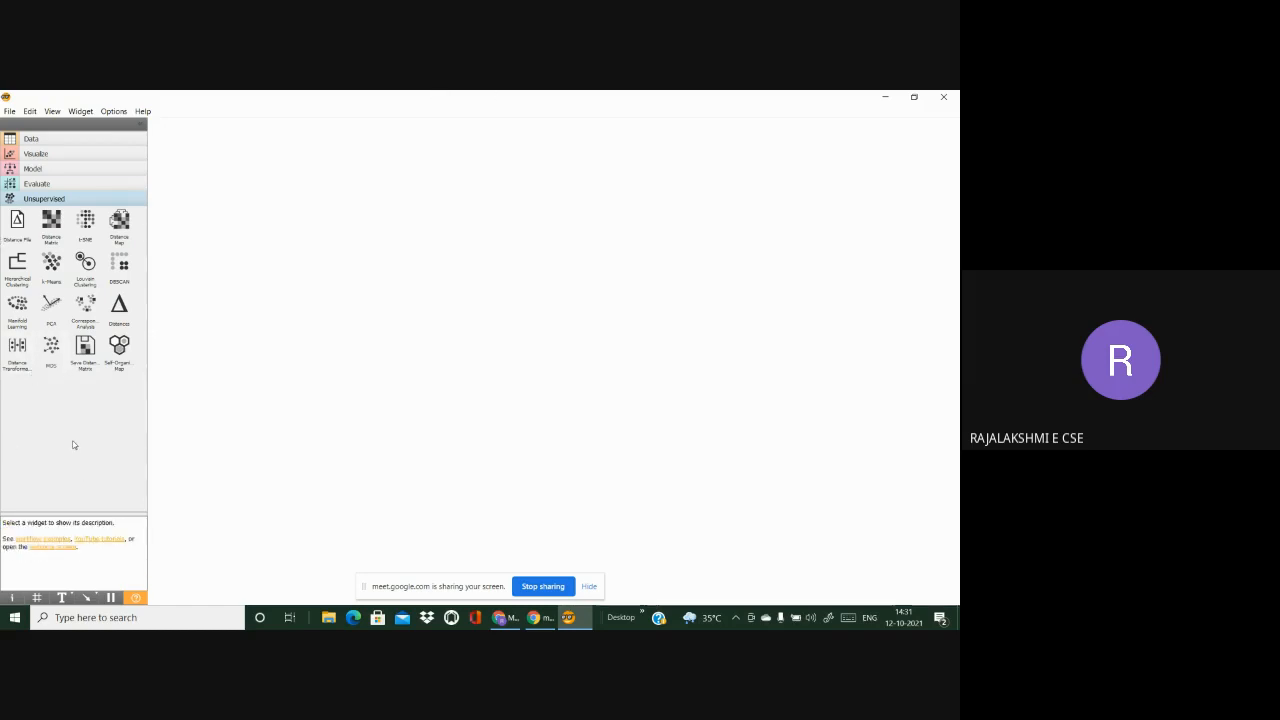
Step: Add a File widget from the Data category to the empty canvas and open its settings
click(57, 141)
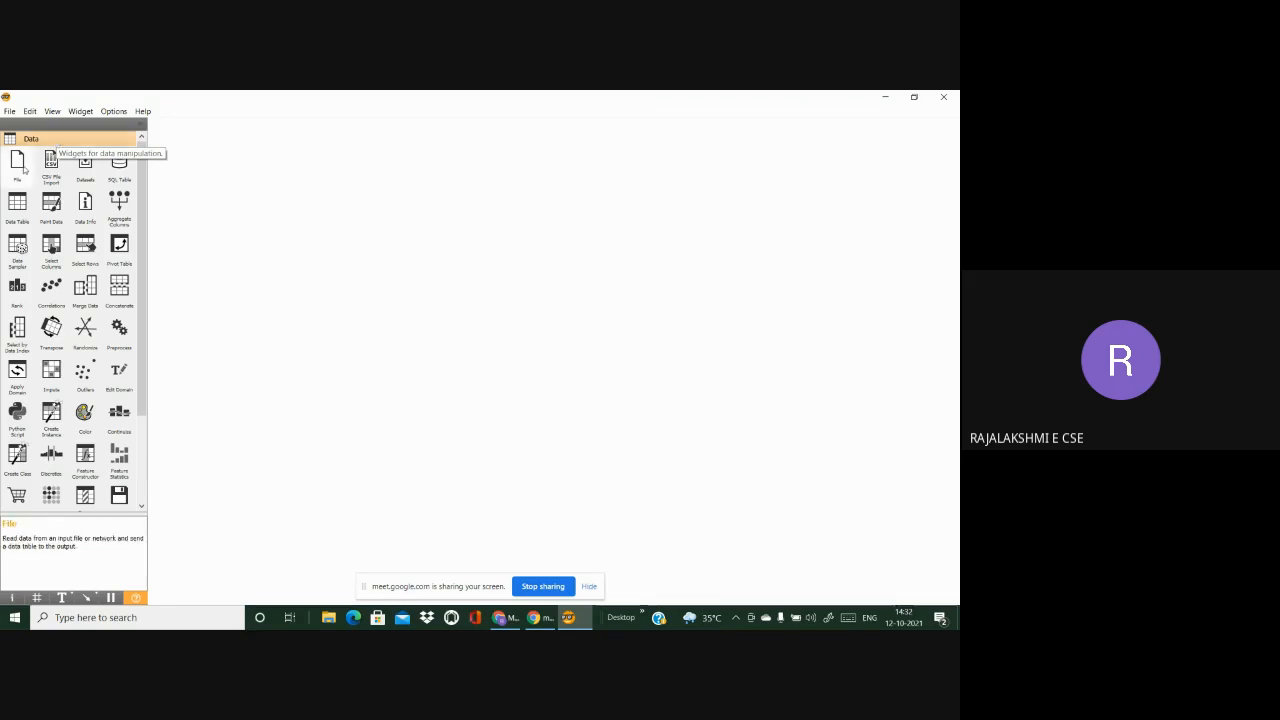
double_click(22, 170)
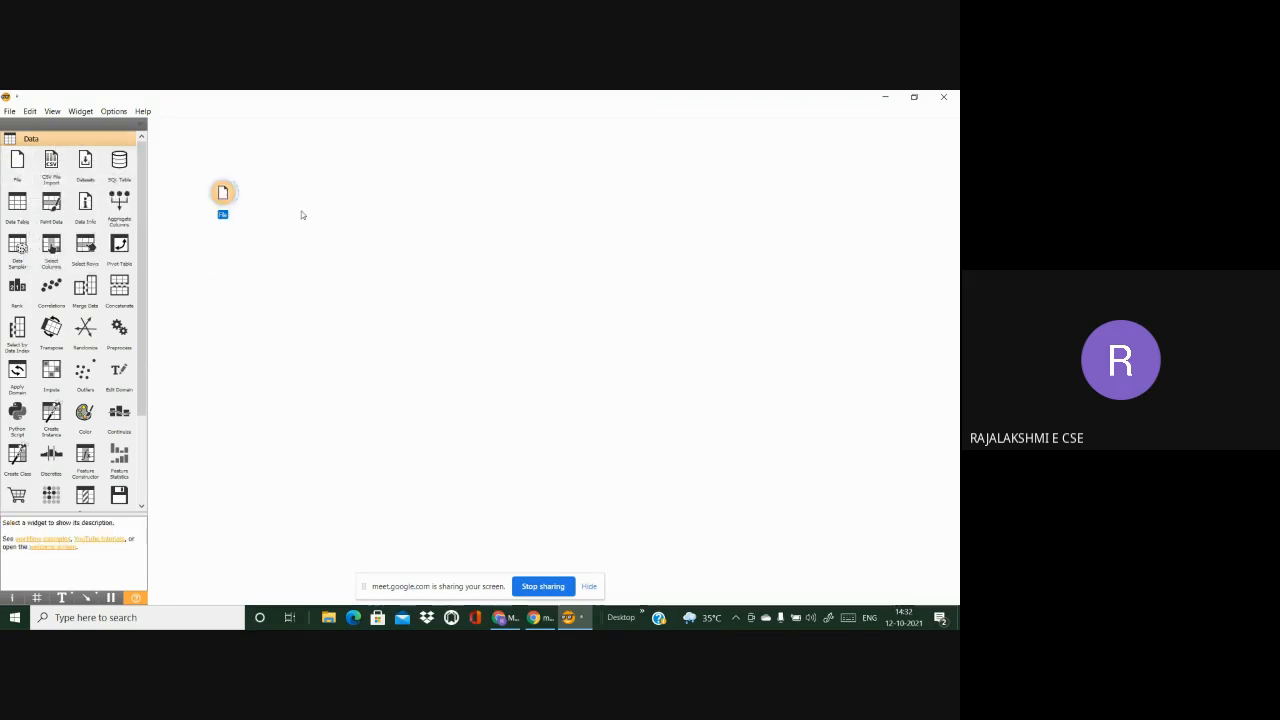
right_click(229, 198)
click(242, 205)
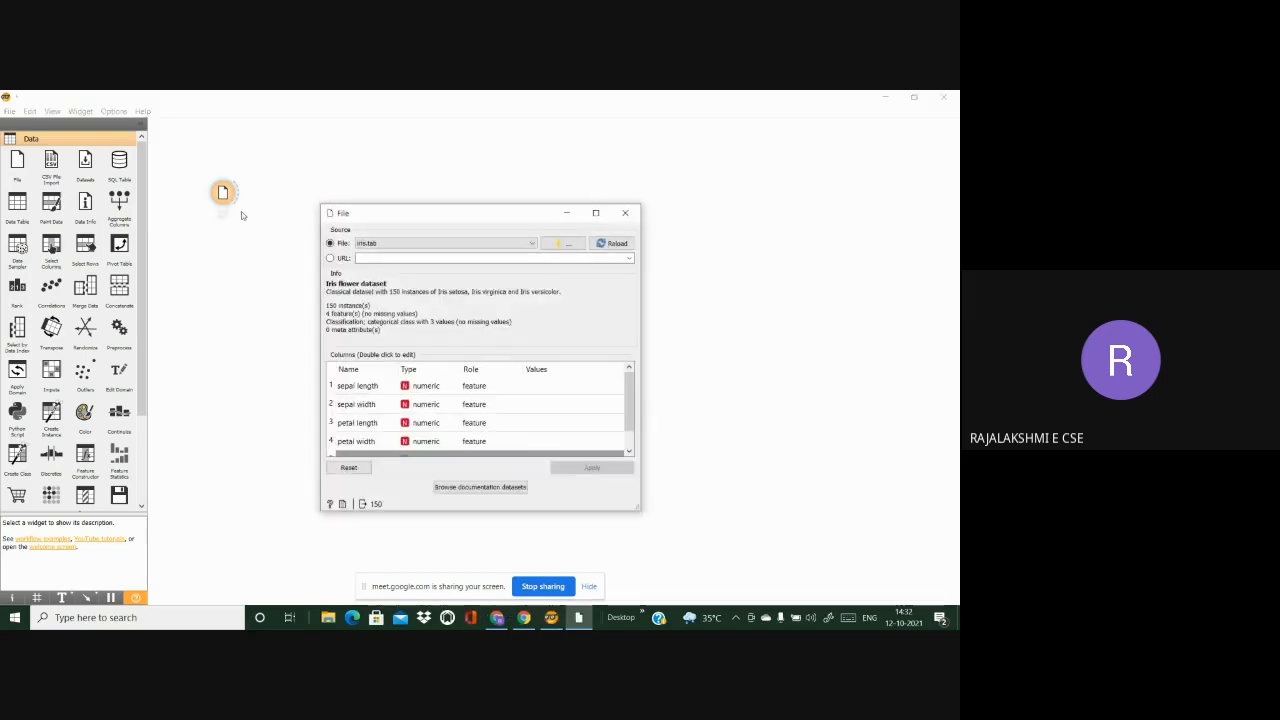
Step: Load iris.tab from Orange's datasets folder as the File widget's source
click(465, 246)
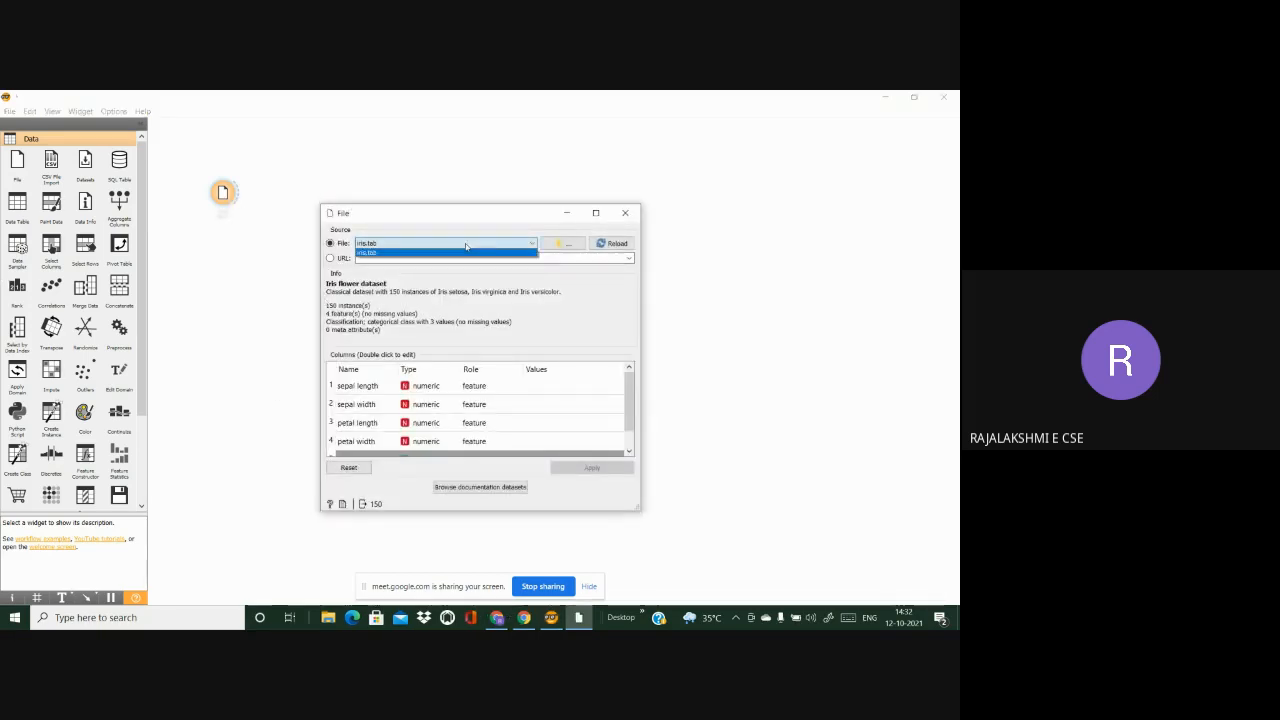
click(465, 246)
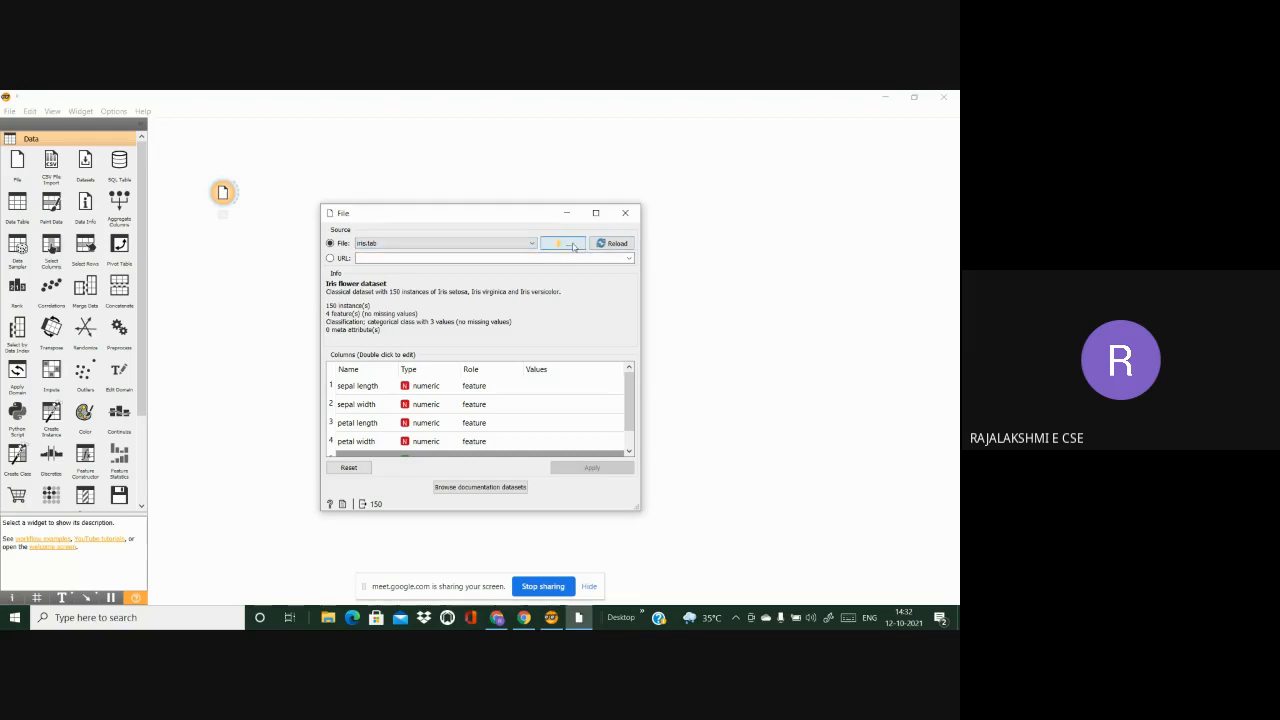
click(566, 243)
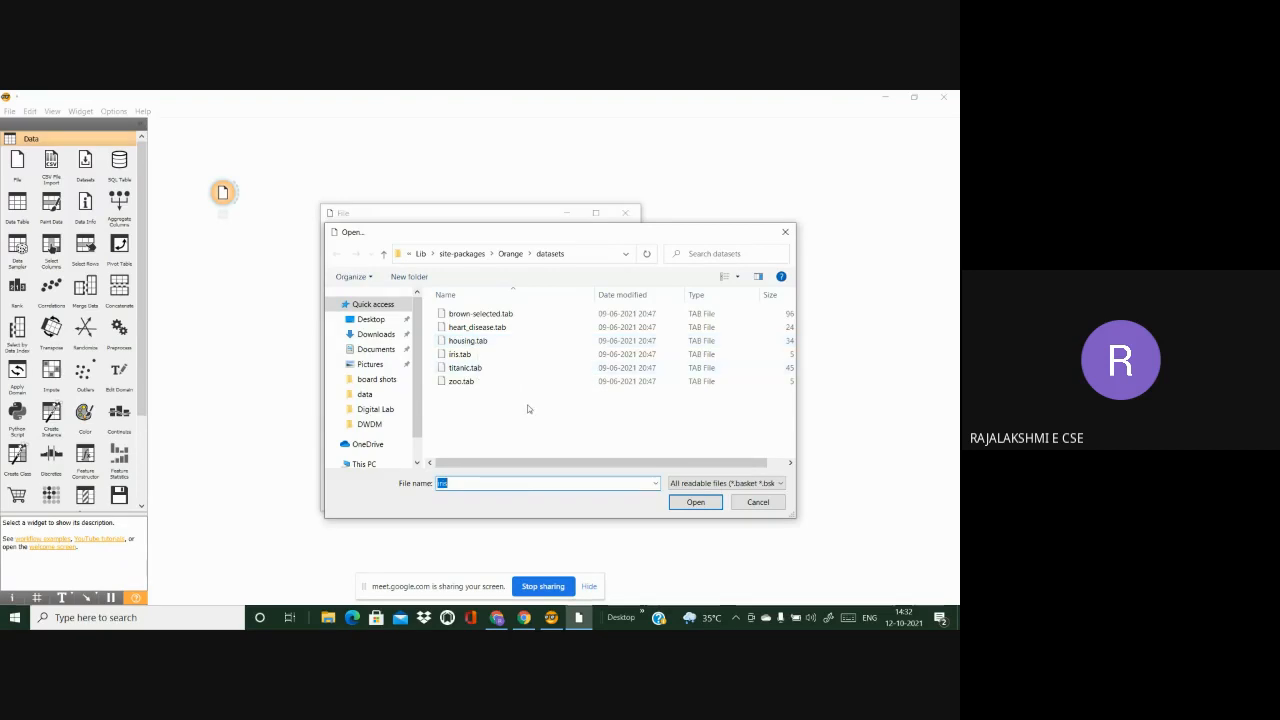
click(465, 354)
click(712, 503)
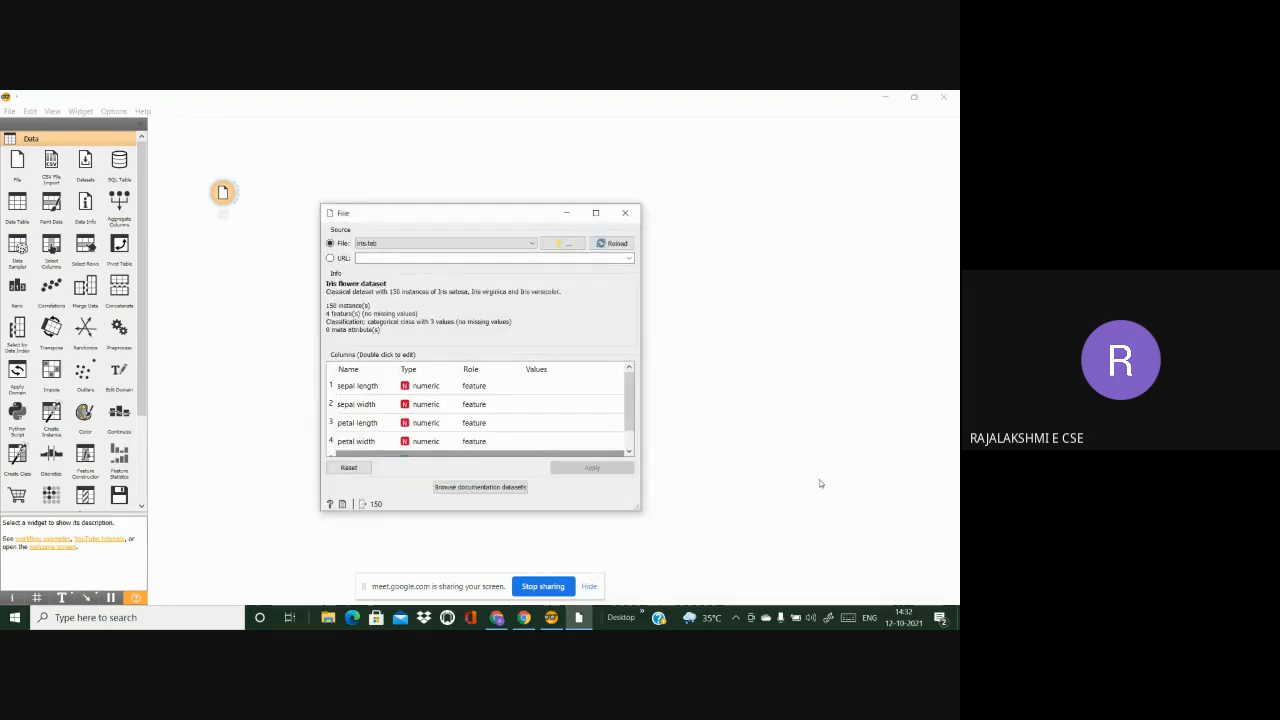
Step: Review the names, types and roles of the iris columns in the File widget, and close its window
scroll(483, 420, down, 1)
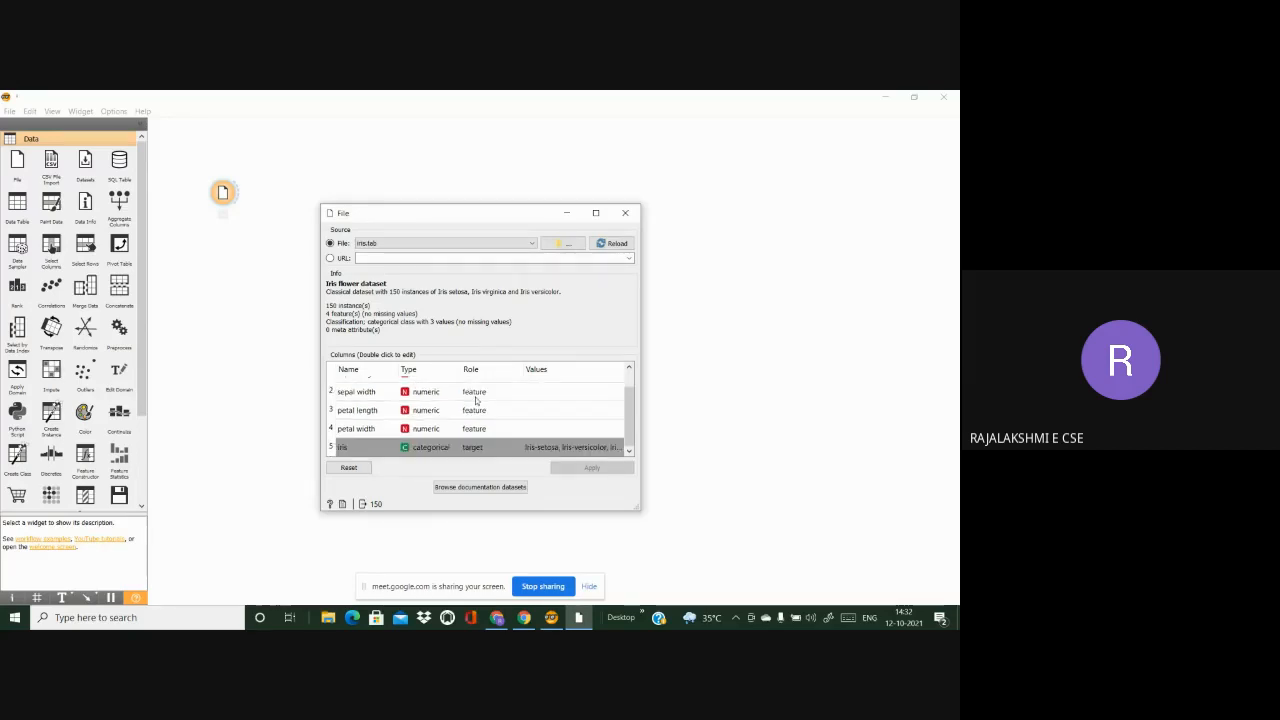
scroll(481, 410, up, 1)
scroll(479, 400, down, 1)
scroll(557, 426, up, 1)
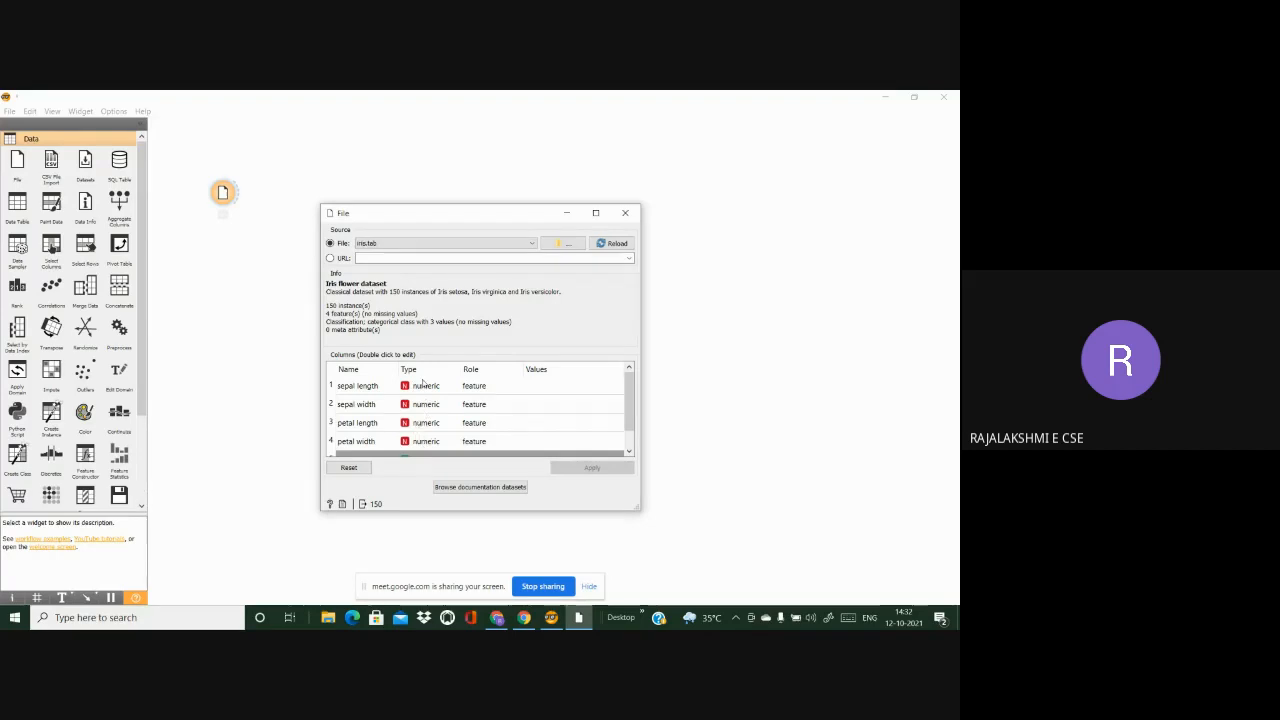
click(627, 214)
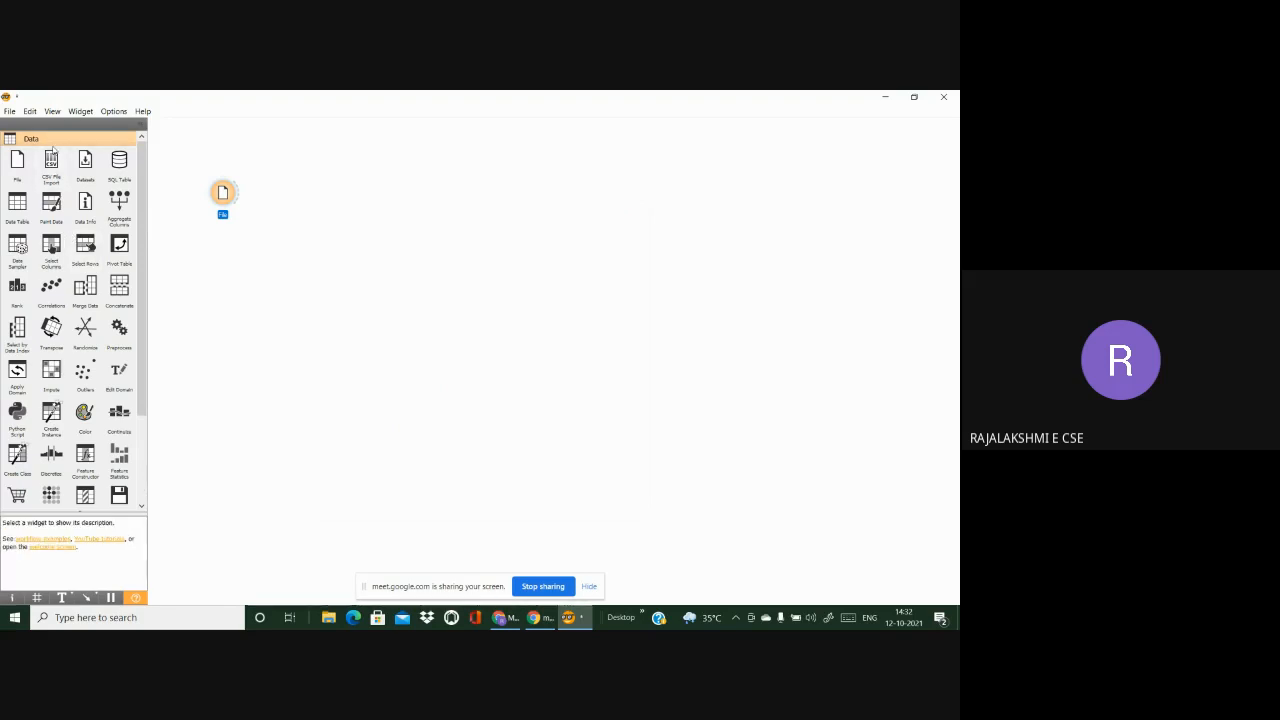
Step: Add a Tree widget from the Model category to the canvas and connect the File widget's output to its input
scroll(63, 362, down, 3)
scroll(63, 362, down, 1)
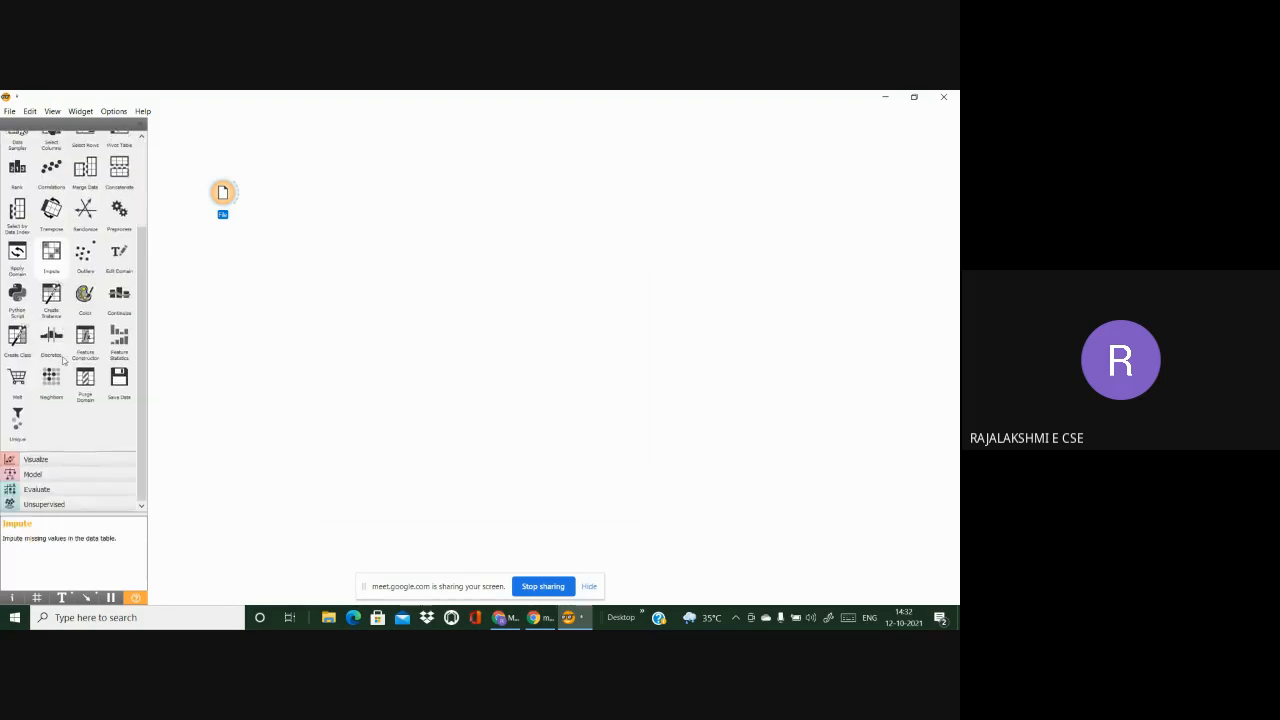
click(50, 476)
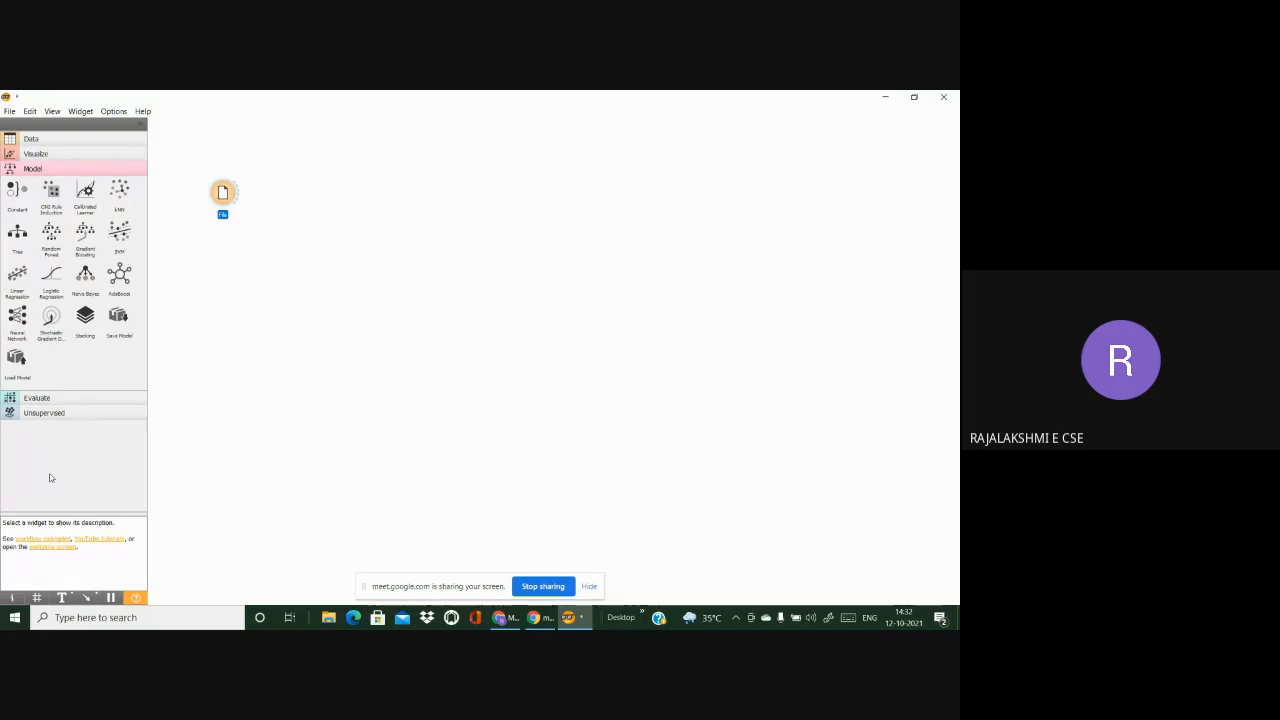
double_click(17, 238)
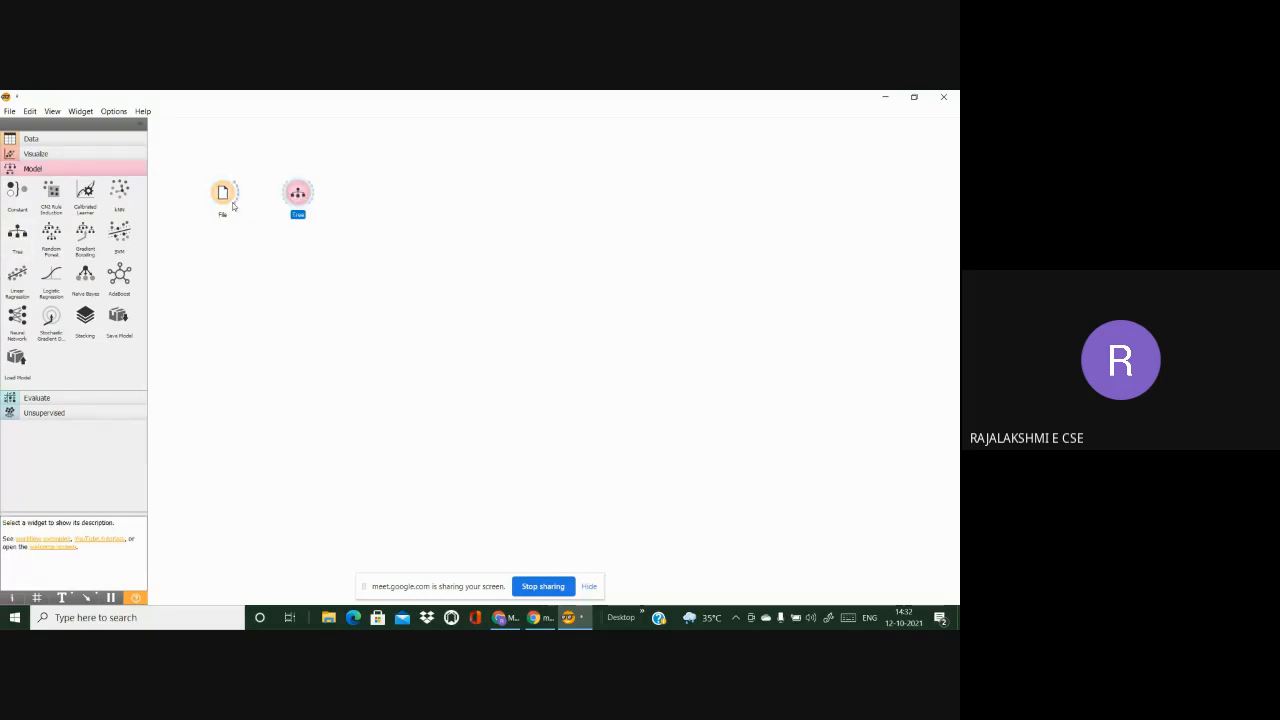
drag(237, 200, 289, 198)
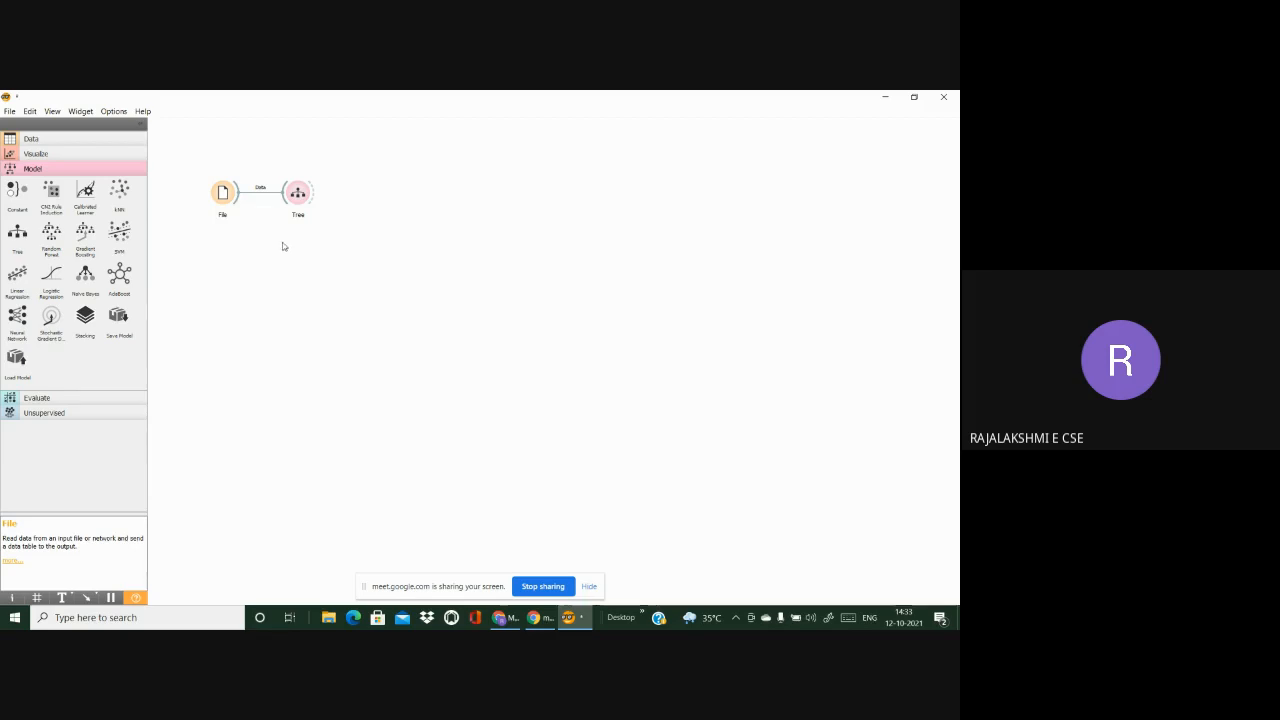
Step: Add a Tree Viewer widget from the Visualize category and connect the Tree widget's output to it
click(73, 155)
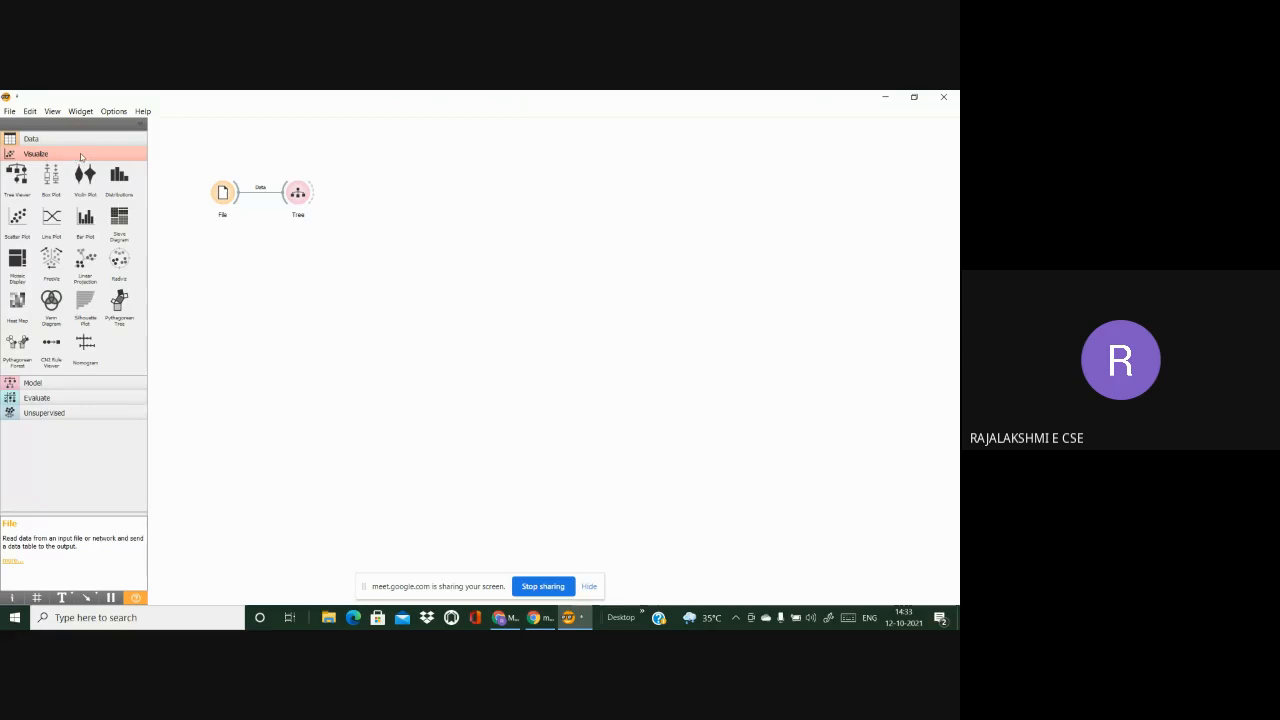
click(17, 185)
drag(316, 193, 358, 198)
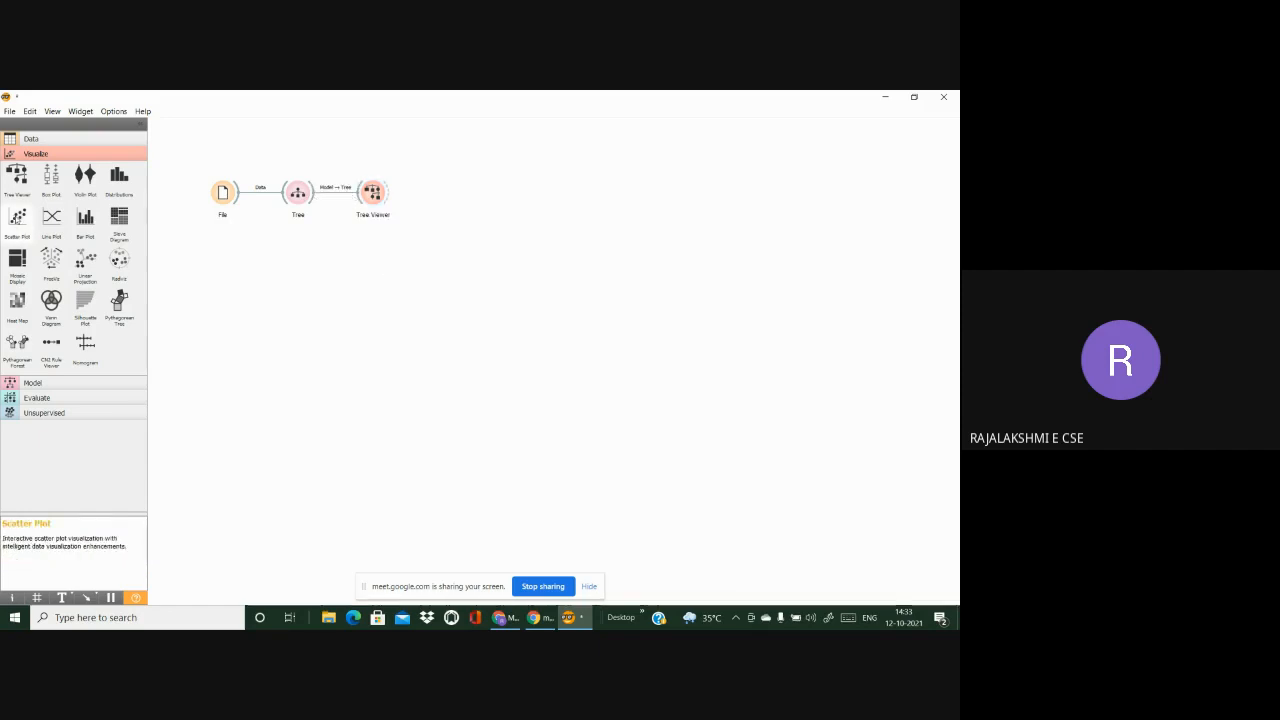
Step: Add a Scatter Plot widget, place it above the tree workflow, and connect the File widget's output to it
click(17, 216)
drag(446, 196, 312, 357)
drag(241, 481, 303, 346)
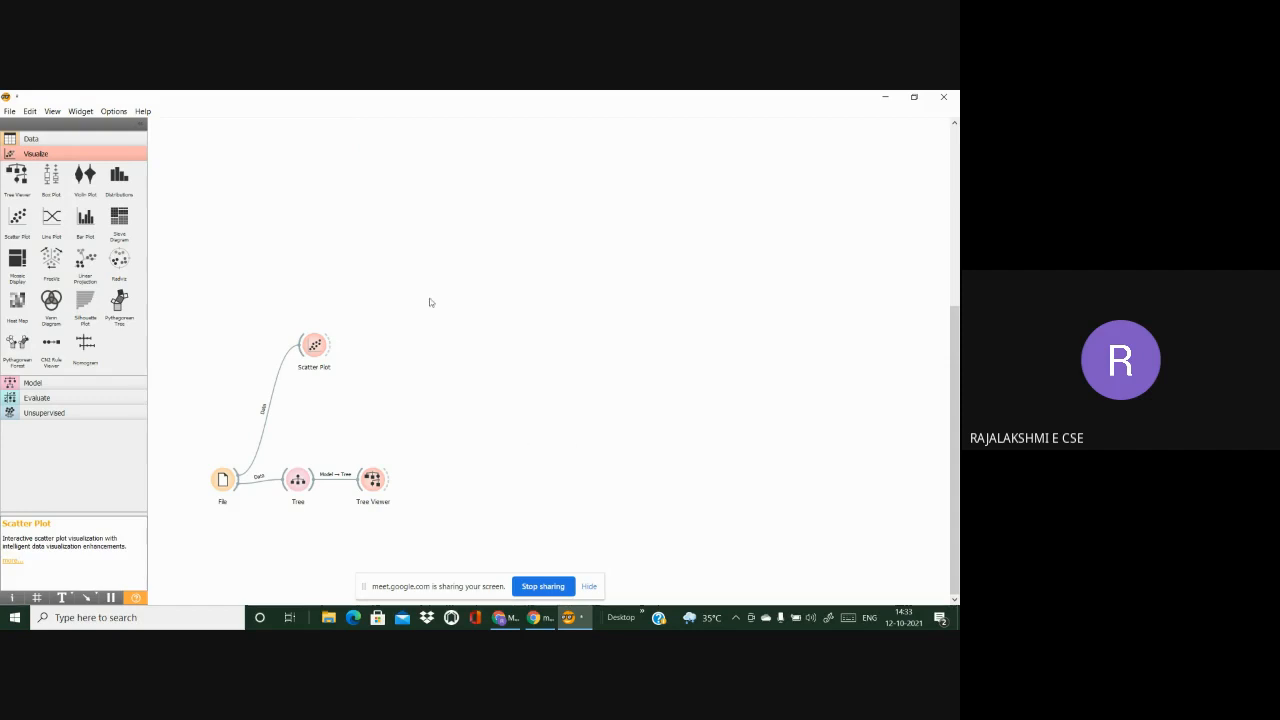
Step: Review the Tree widget's parameters, examine the iris decision tree's splits and leaves full screen in the Tree Viewer, and close the viewer
double_click(298, 484)
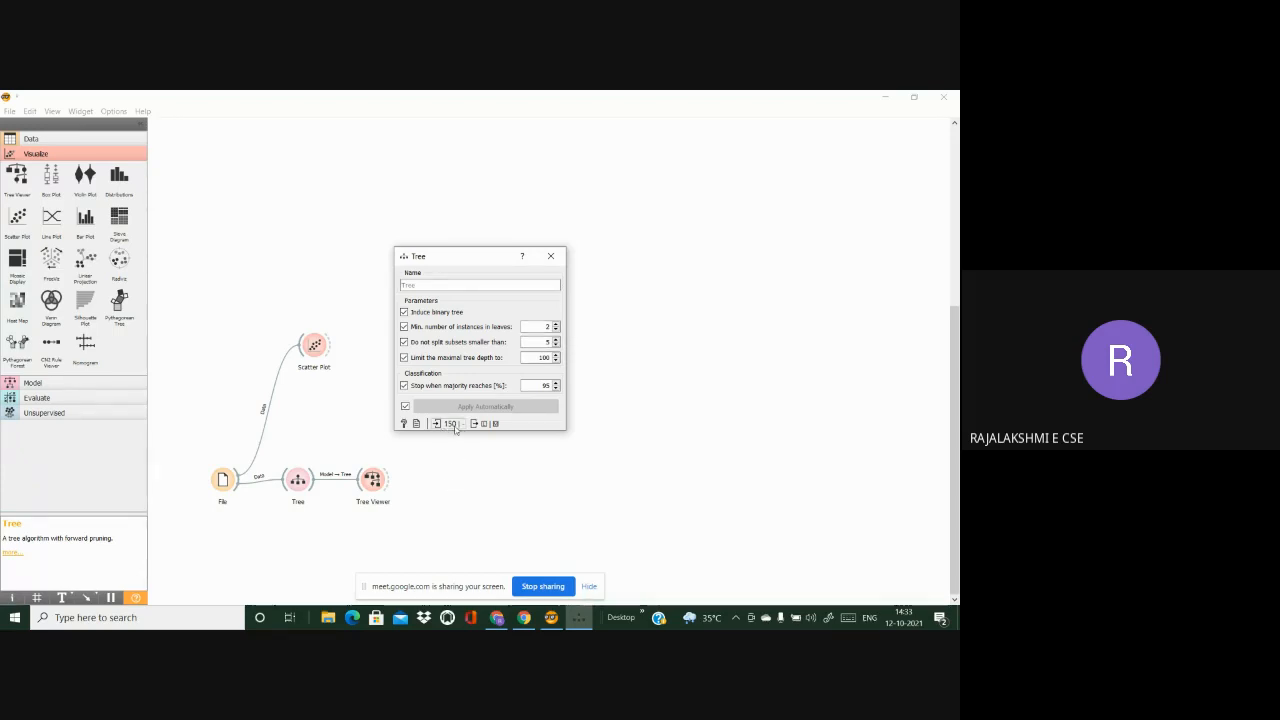
double_click(372, 480)
click(636, 212)
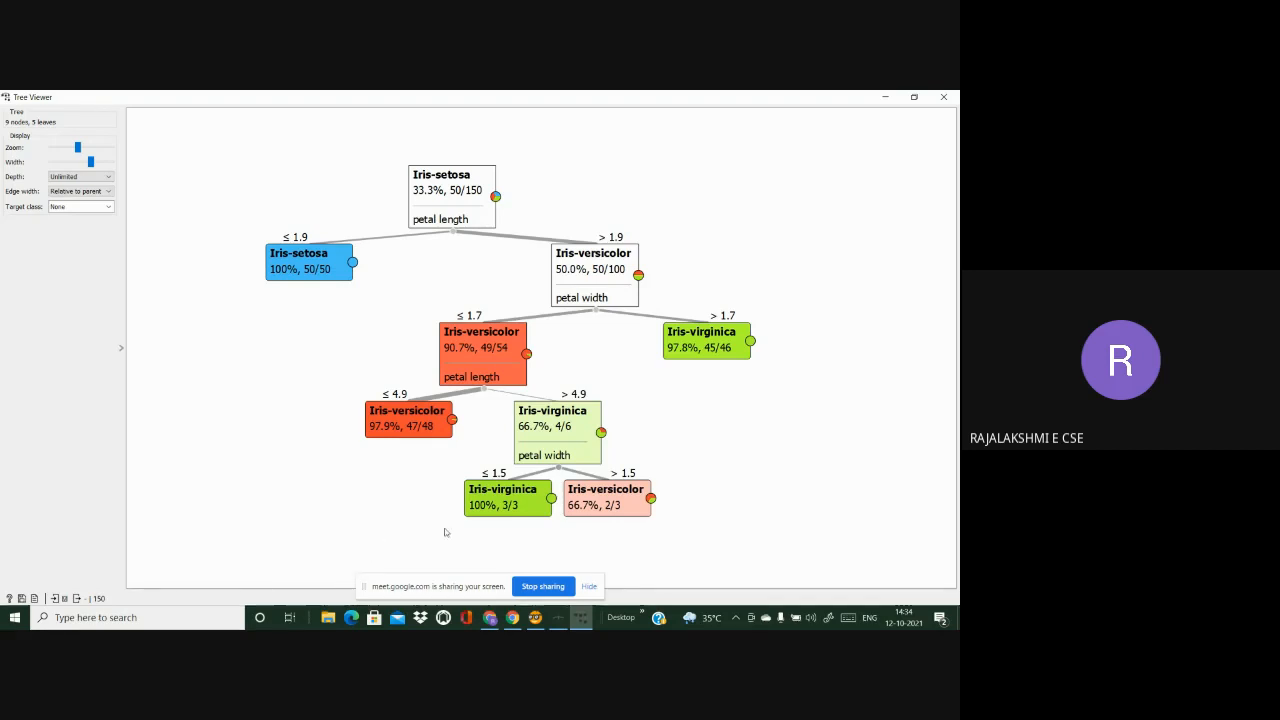
mouse_move(572, 508)
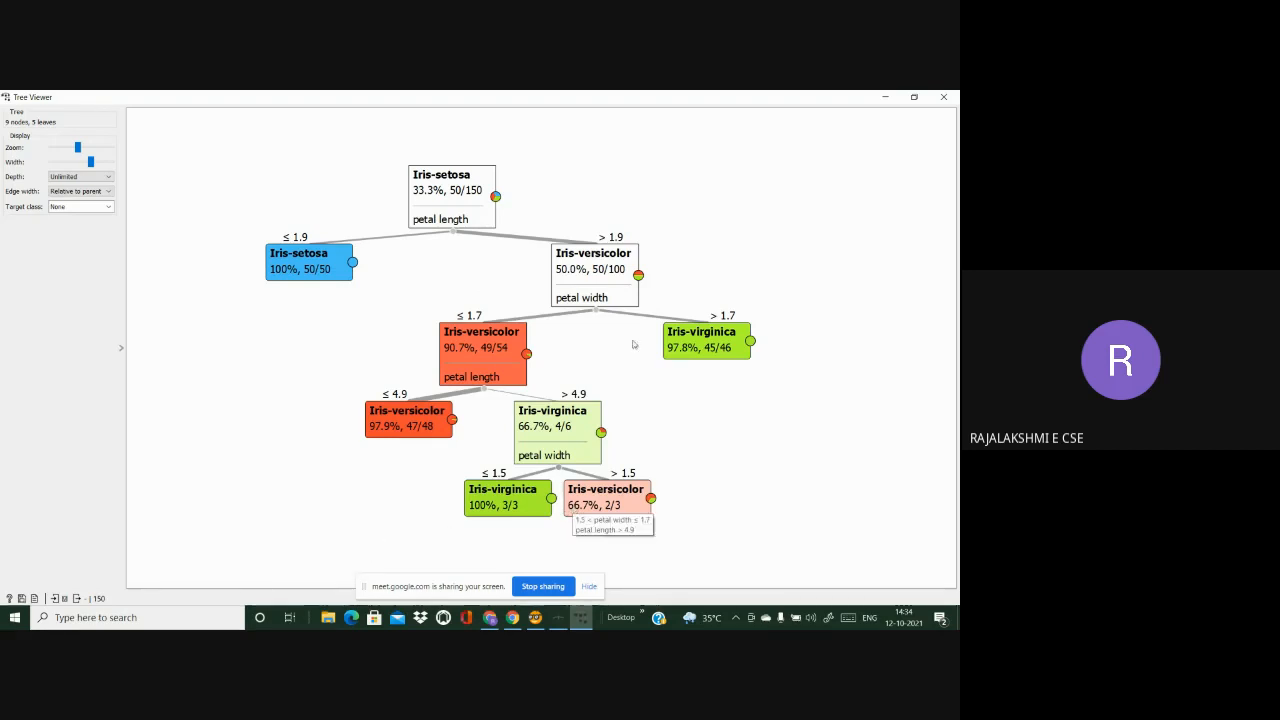
mouse_move(706, 343)
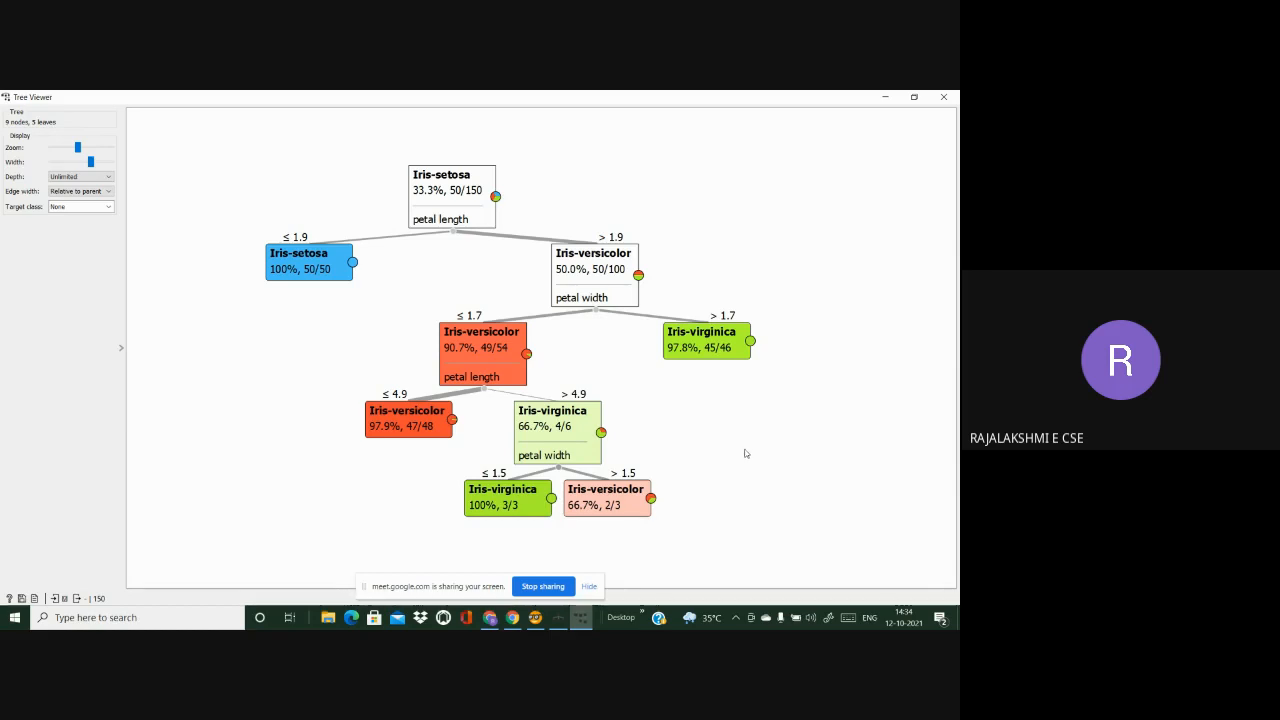
click(943, 97)
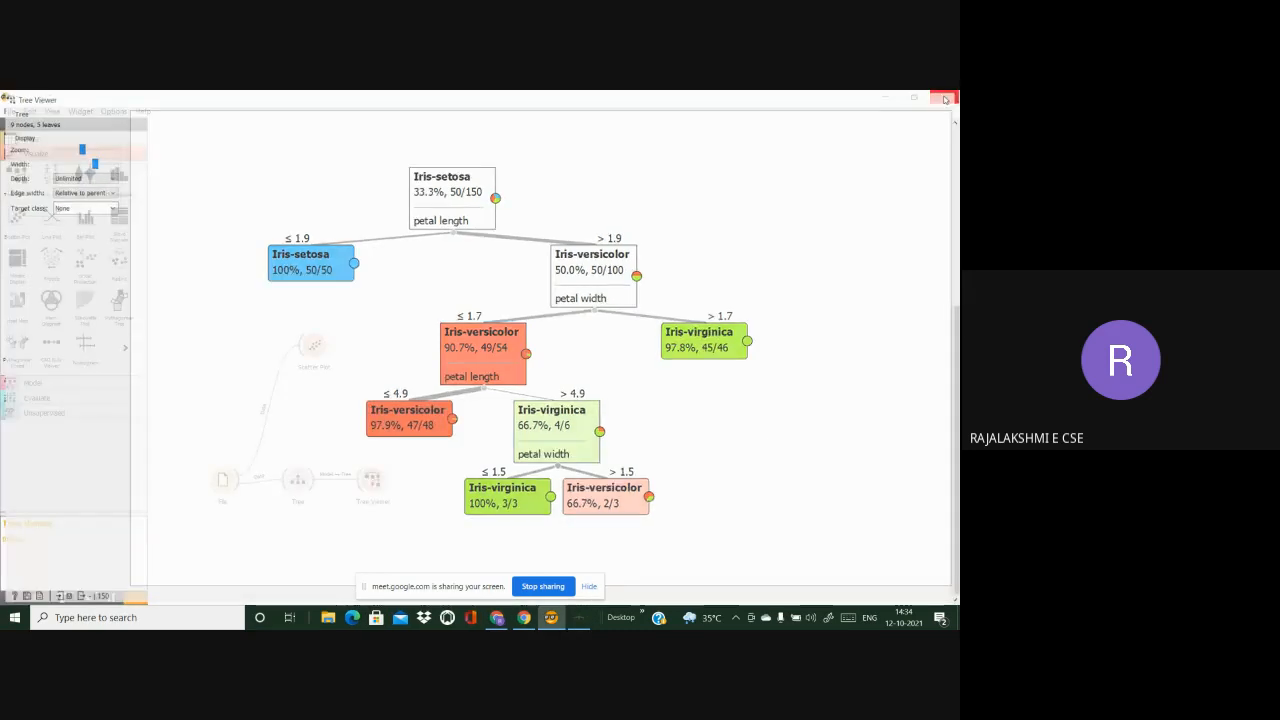
Step: Open the Scatter Plot widget full screen, keep the same shape for all points, size them by sepal length, and close the plot
right_click(321, 343)
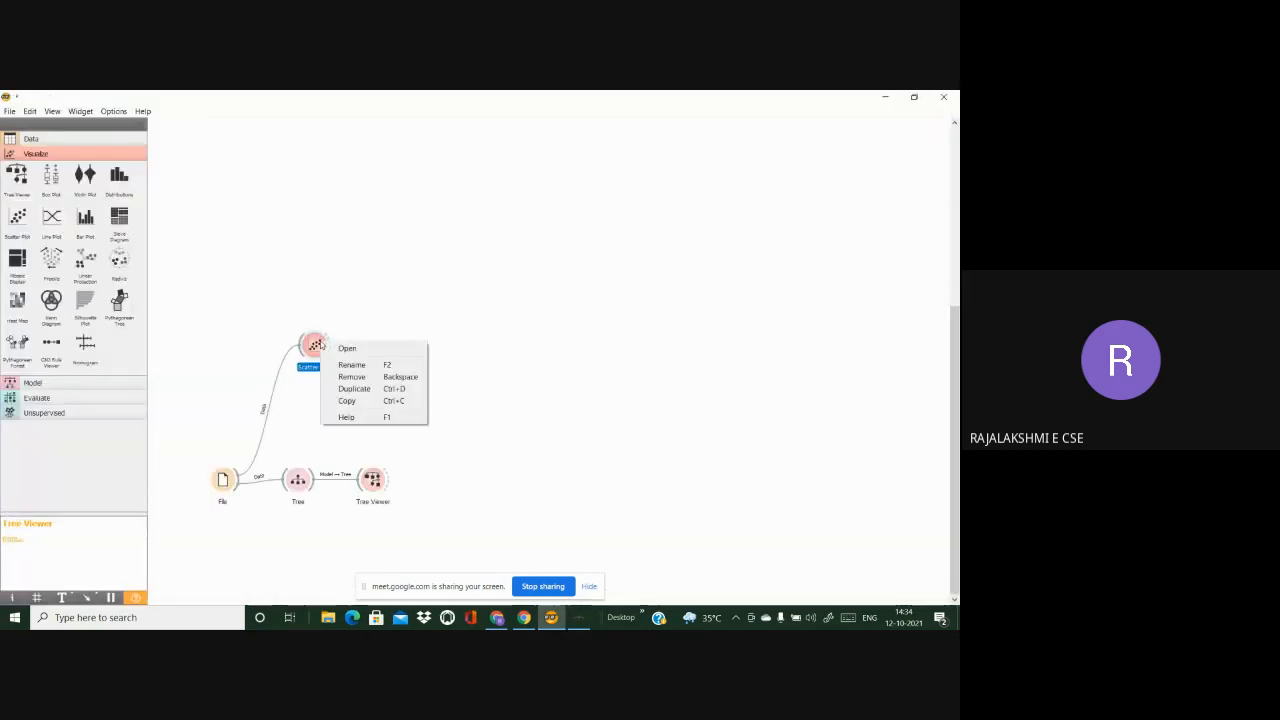
click(342, 349)
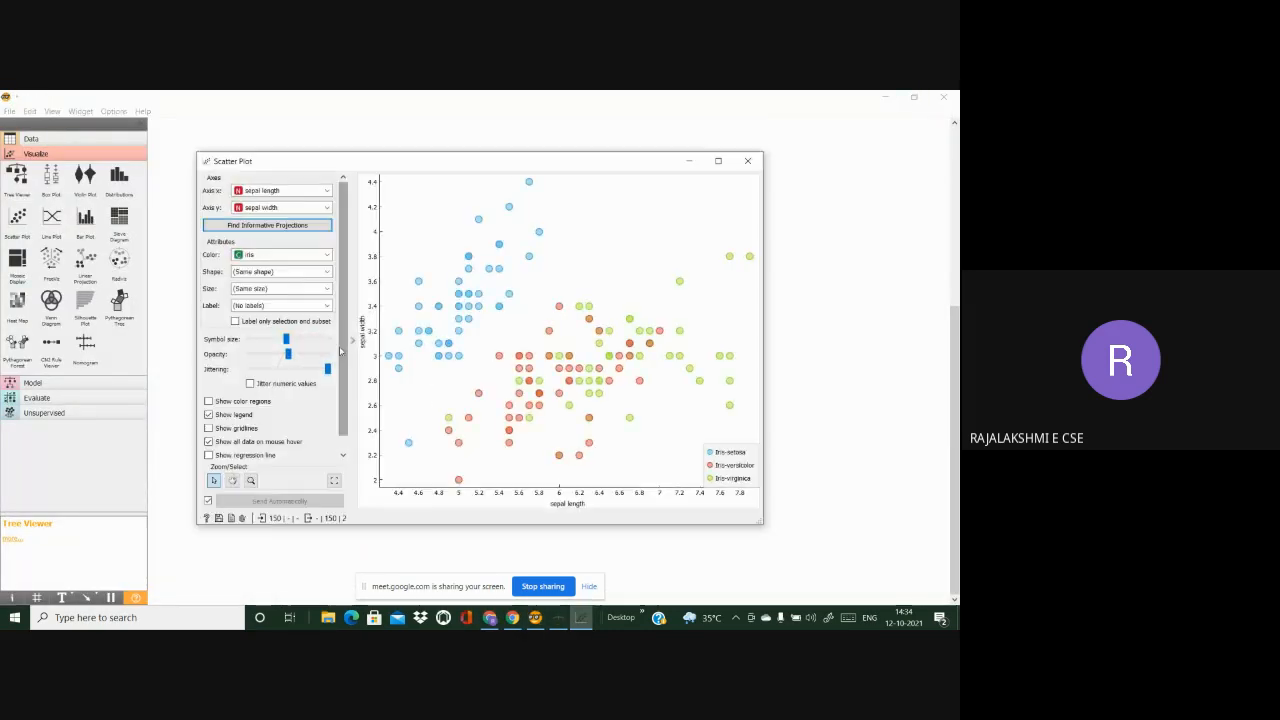
click(721, 163)
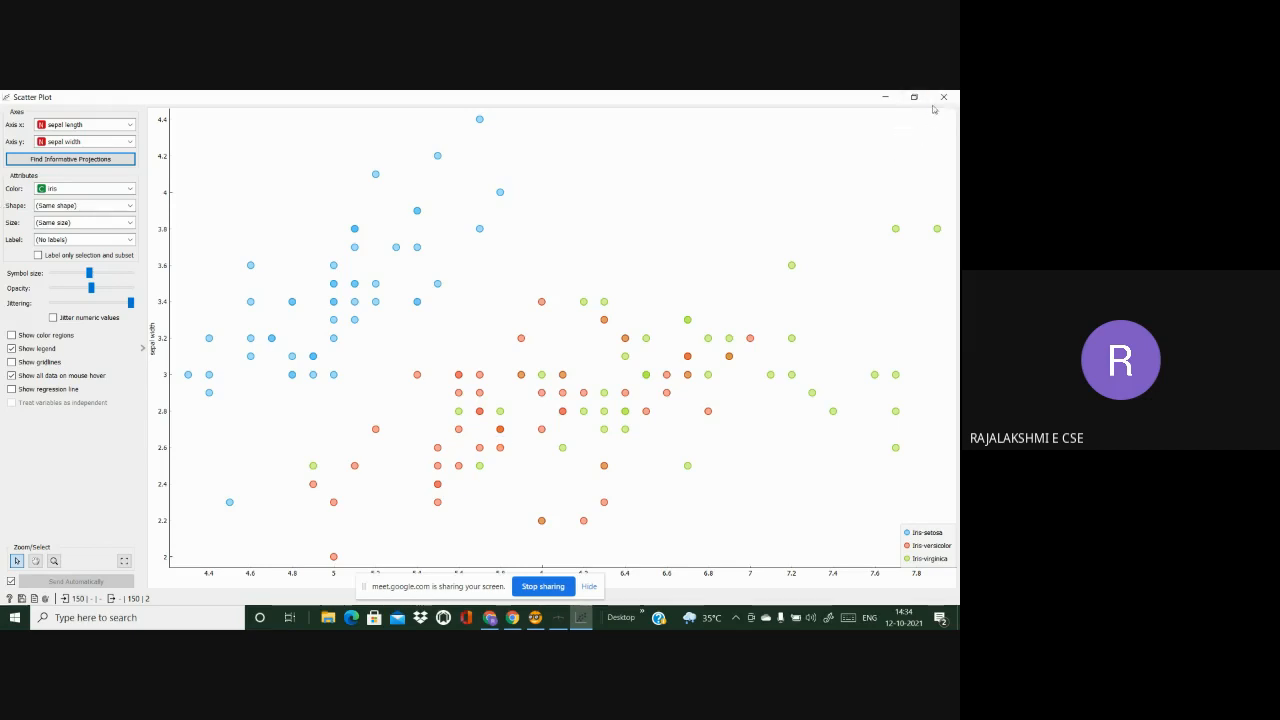
click(55, 208)
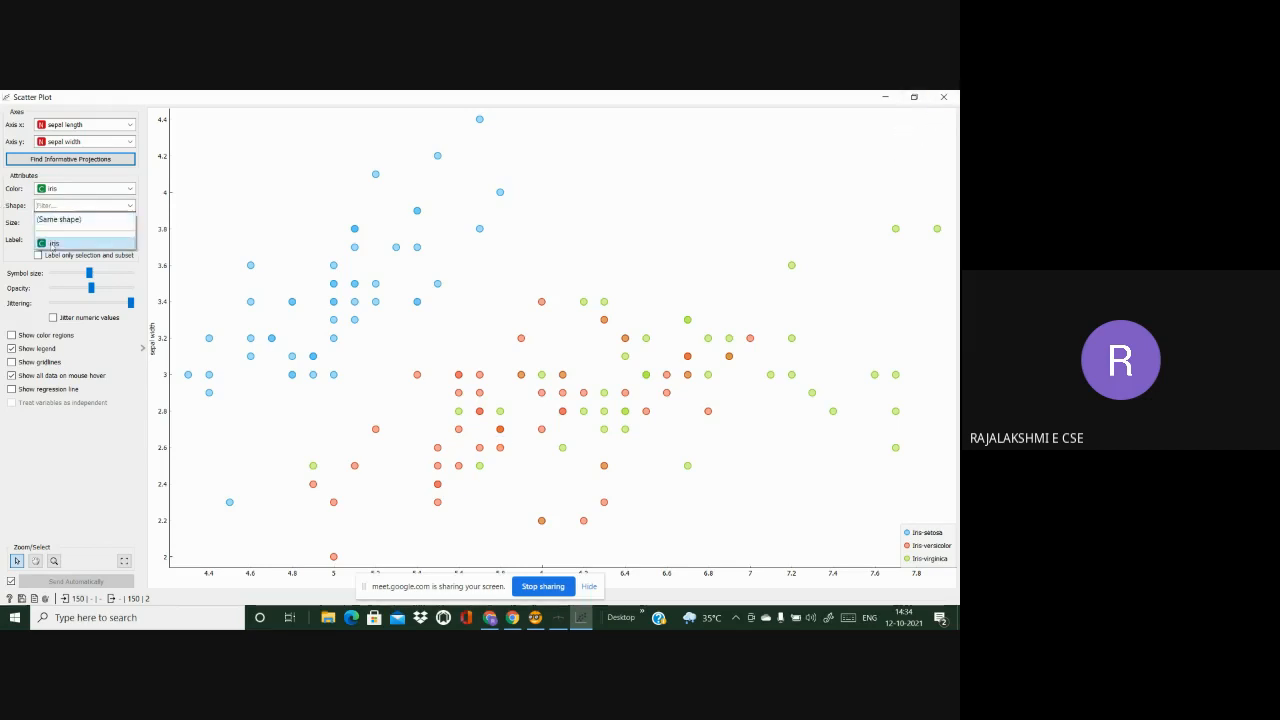
click(45, 218)
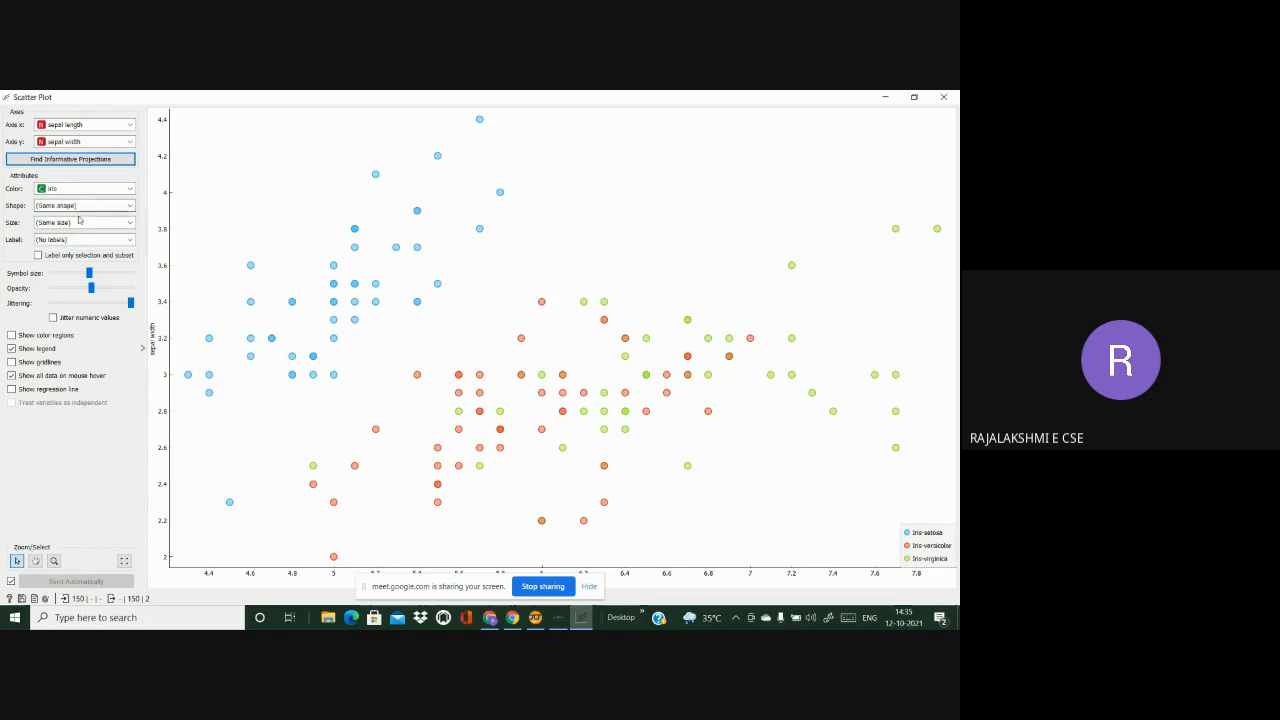
click(85, 222)
click(69, 260)
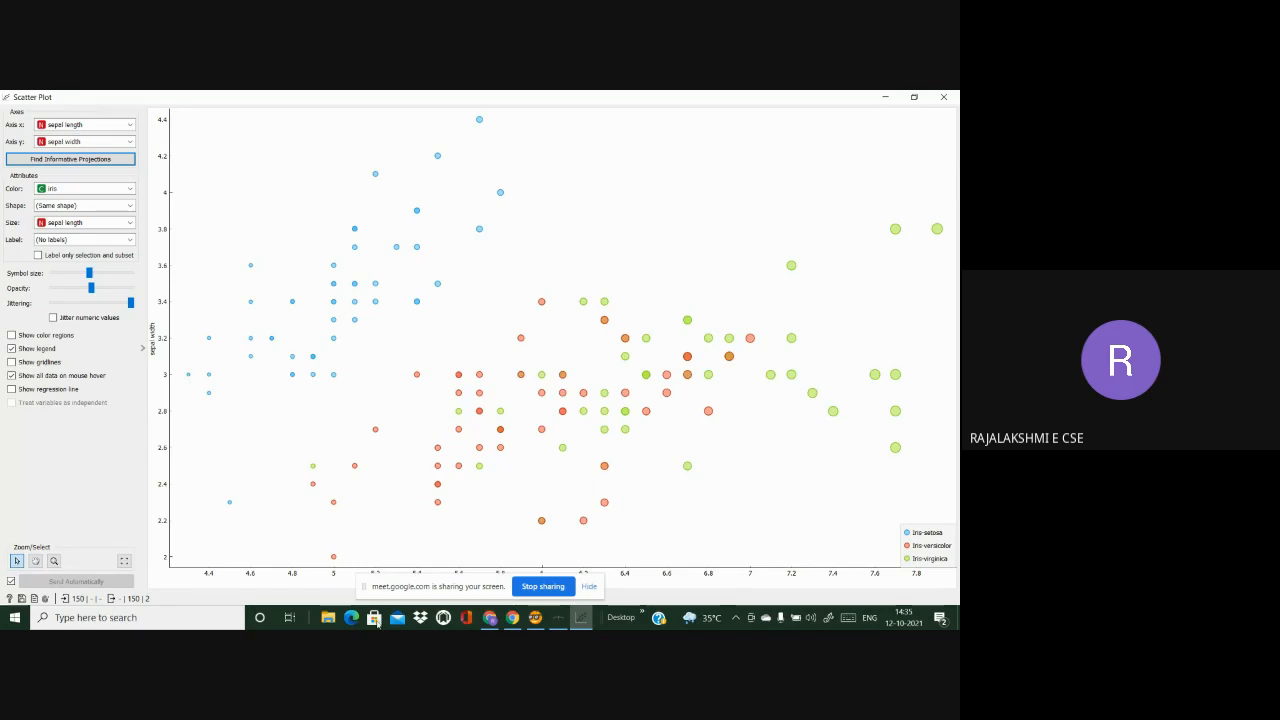
click(943, 96)
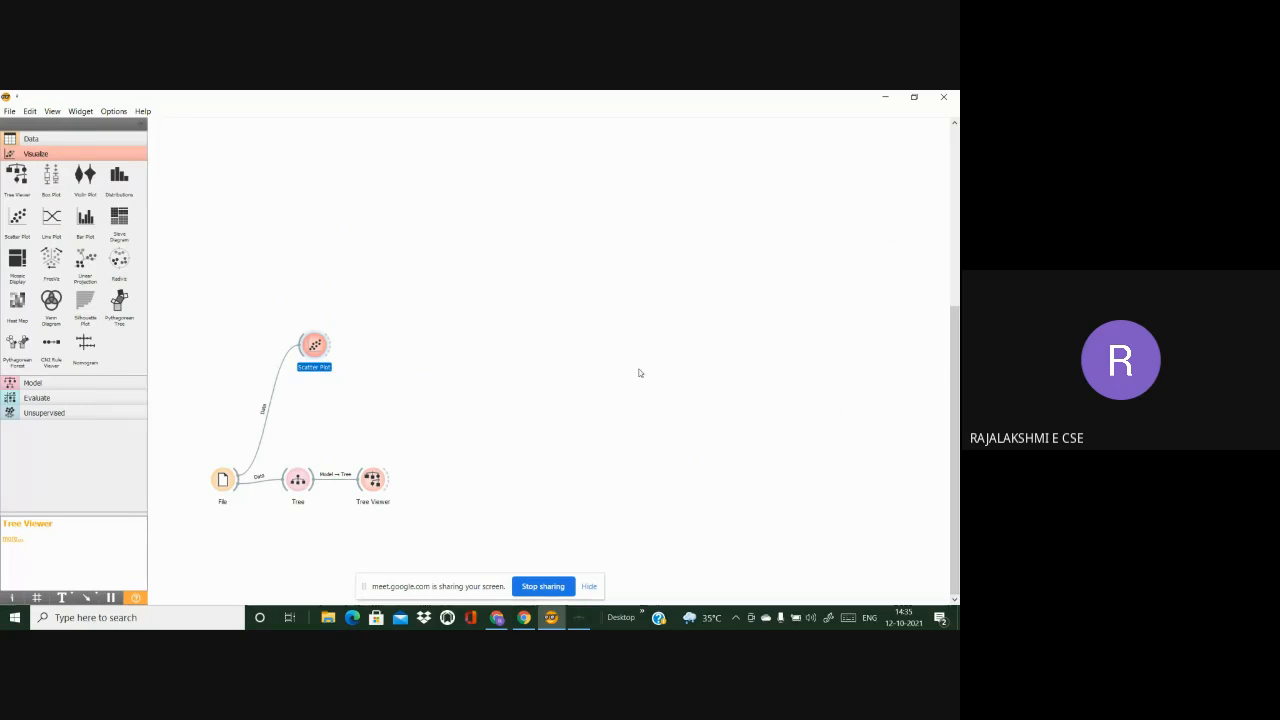
Step: Create a new empty workflow in a maximized window and add a File widget from the Data category
click(9, 111)
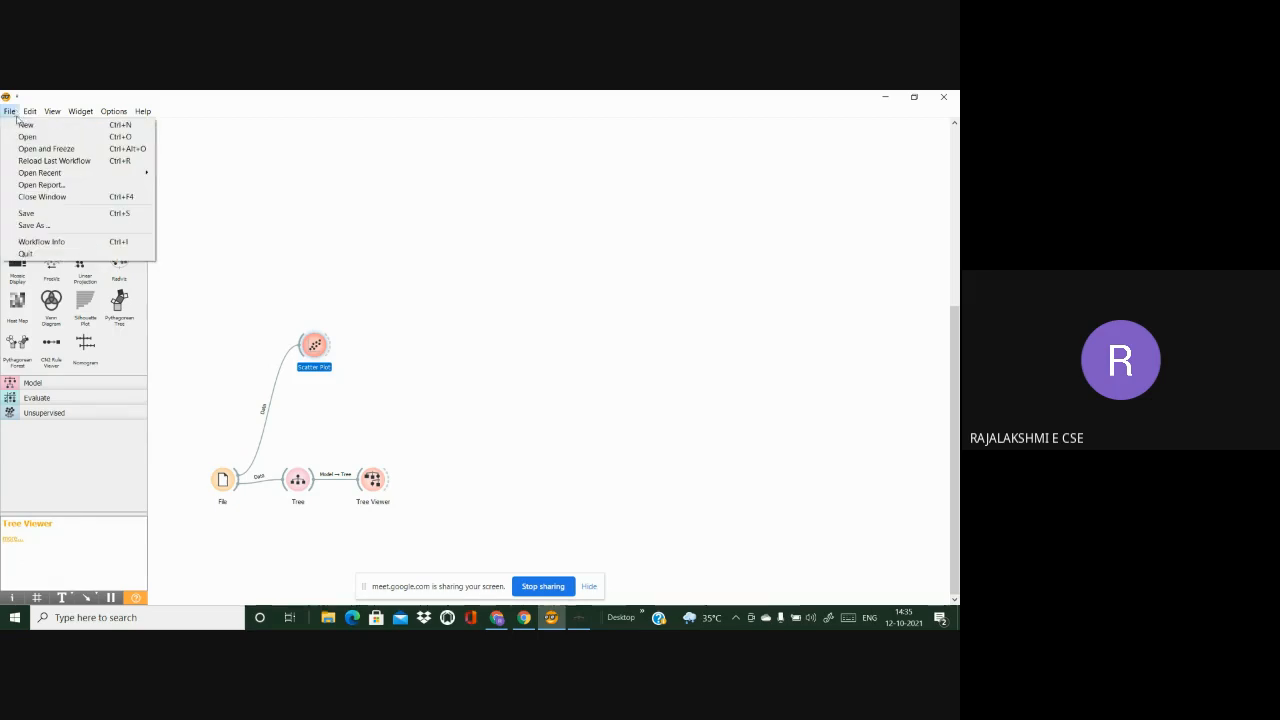
click(22, 125)
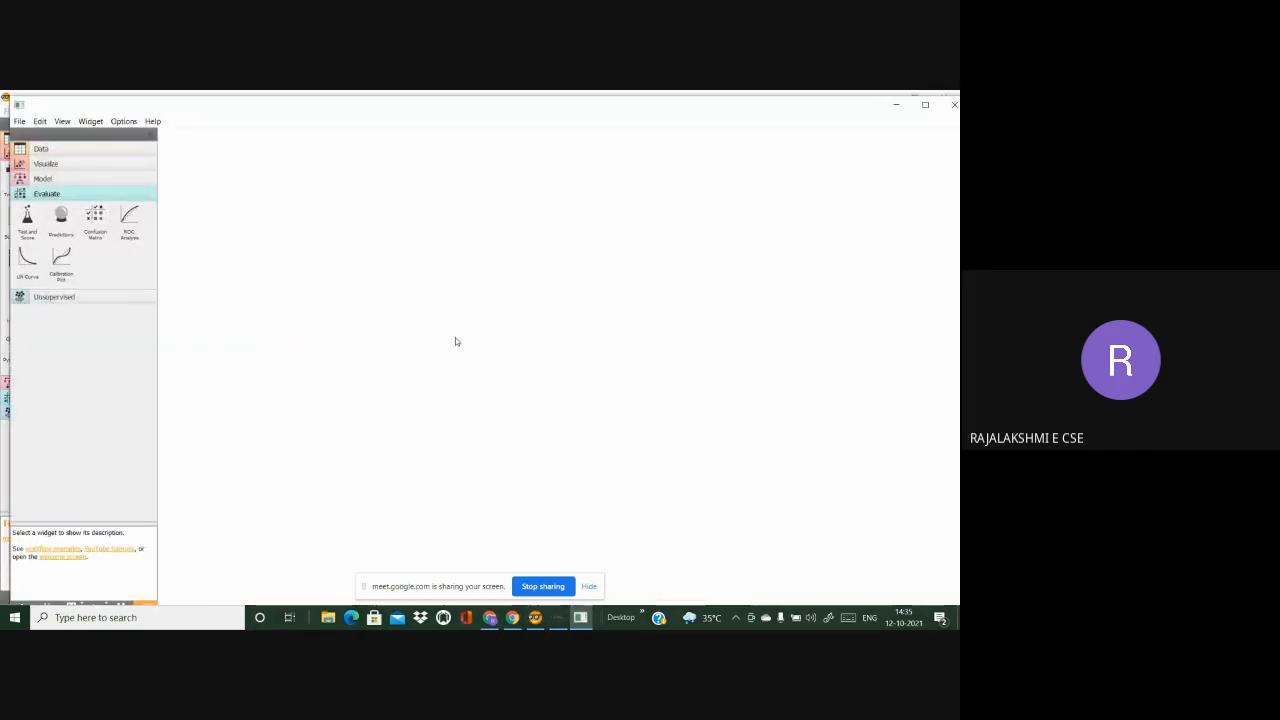
click(925, 104)
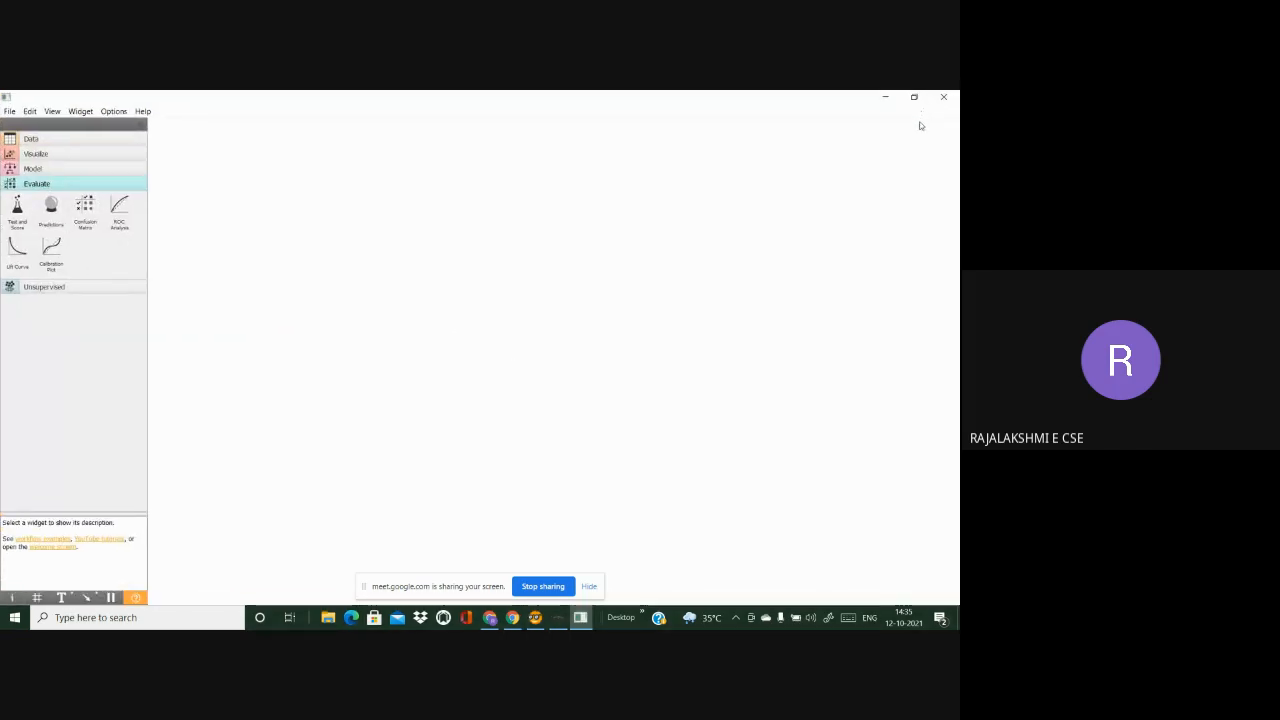
click(45, 140)
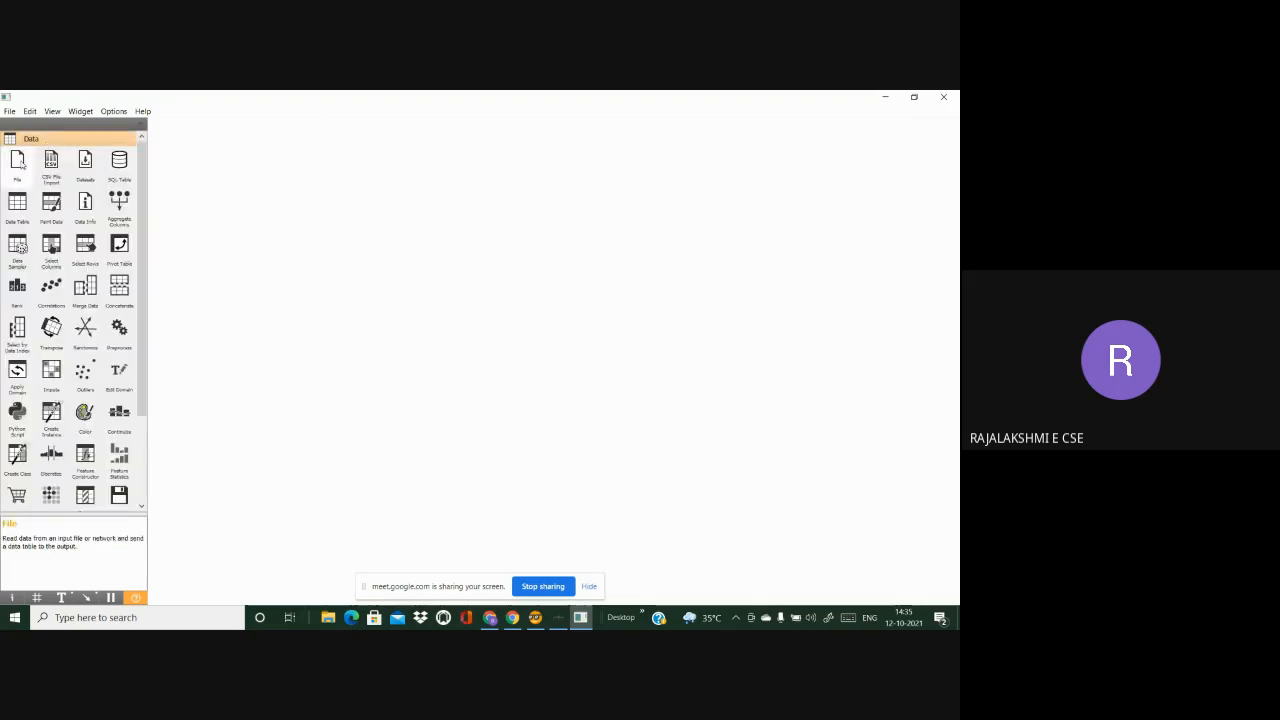
click(18, 163)
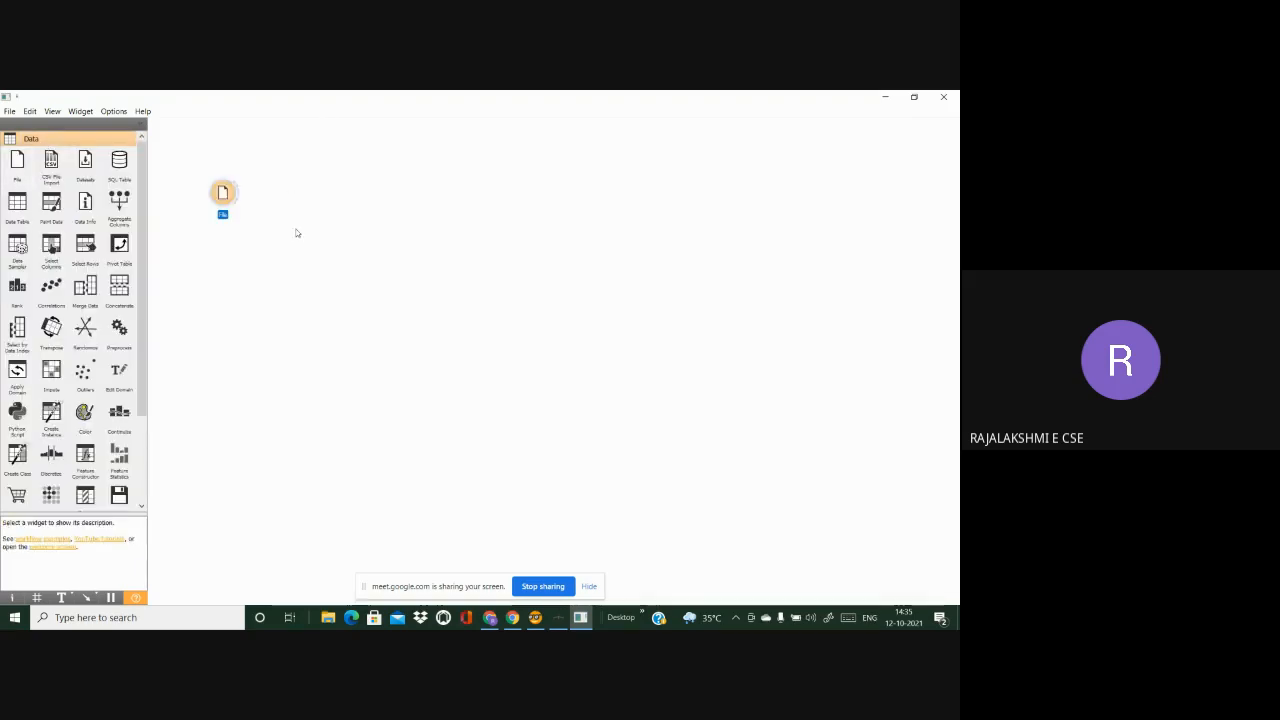
Step: Load brown-selected.tab from Orange's datasets folder as the new File widget's source, and close its window
right_click(232, 186)
click(243, 197)
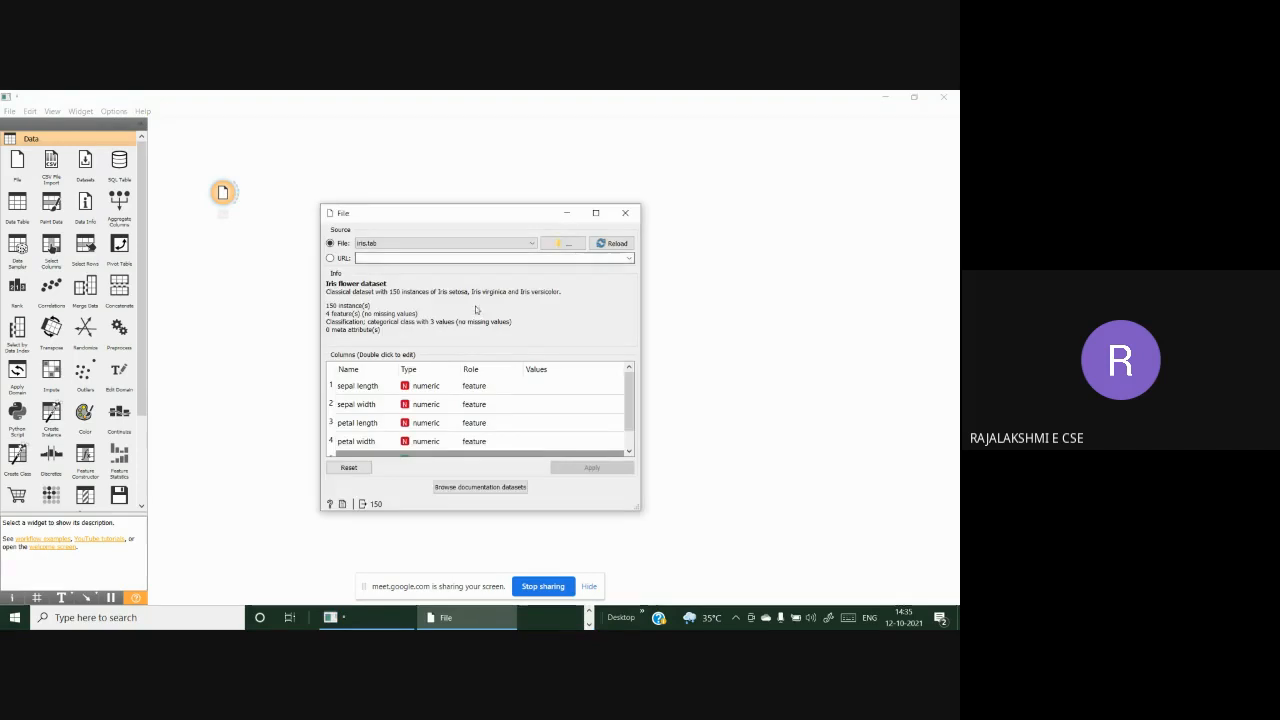
click(445, 243)
click(448, 254)
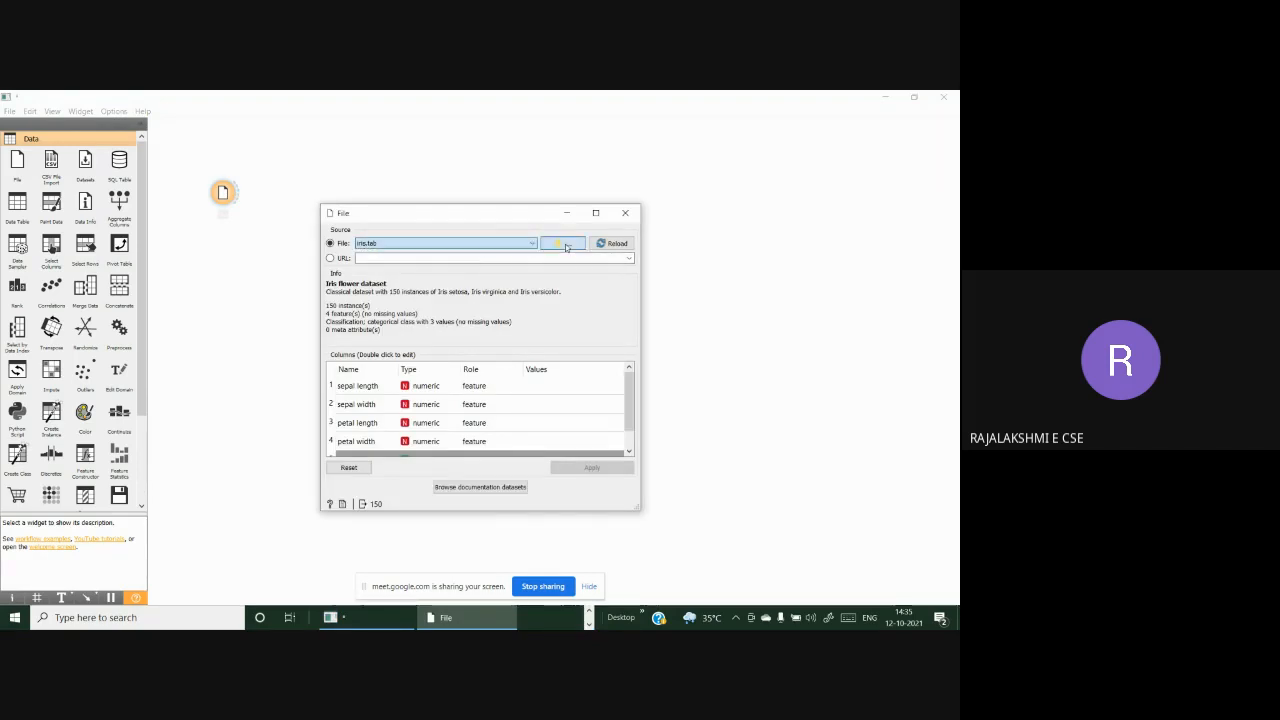
click(566, 246)
click(480, 313)
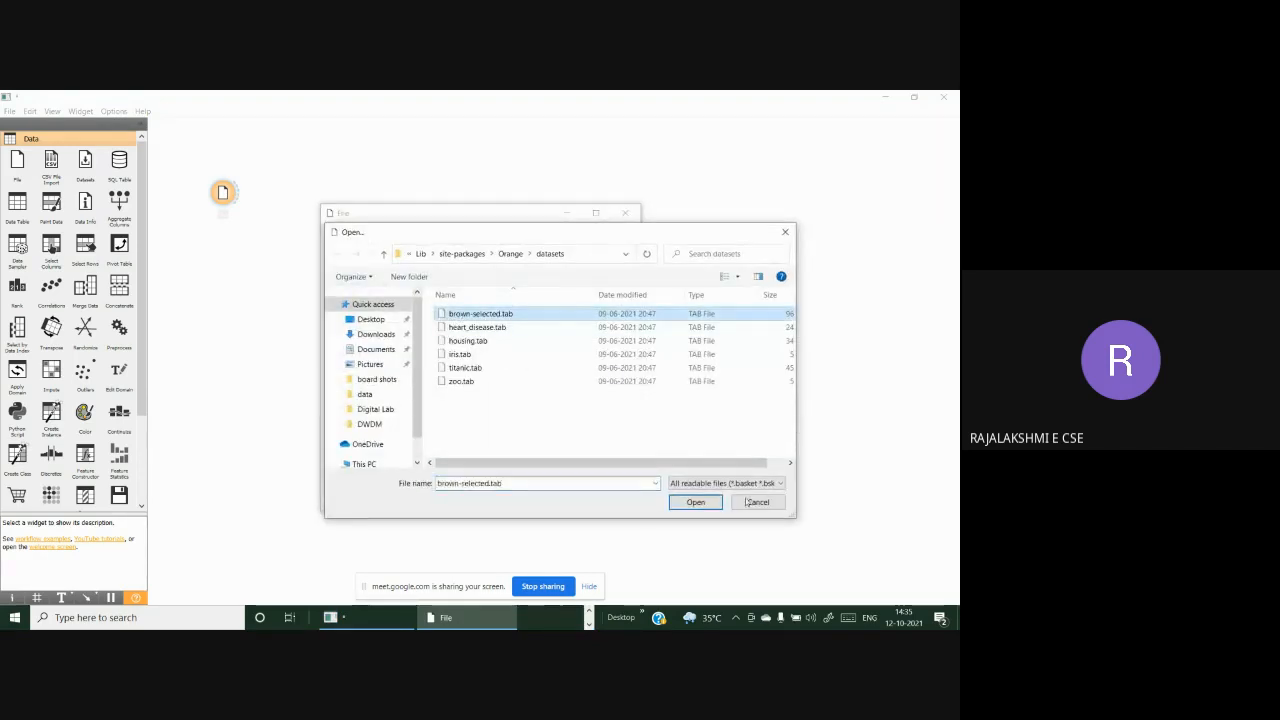
click(705, 503)
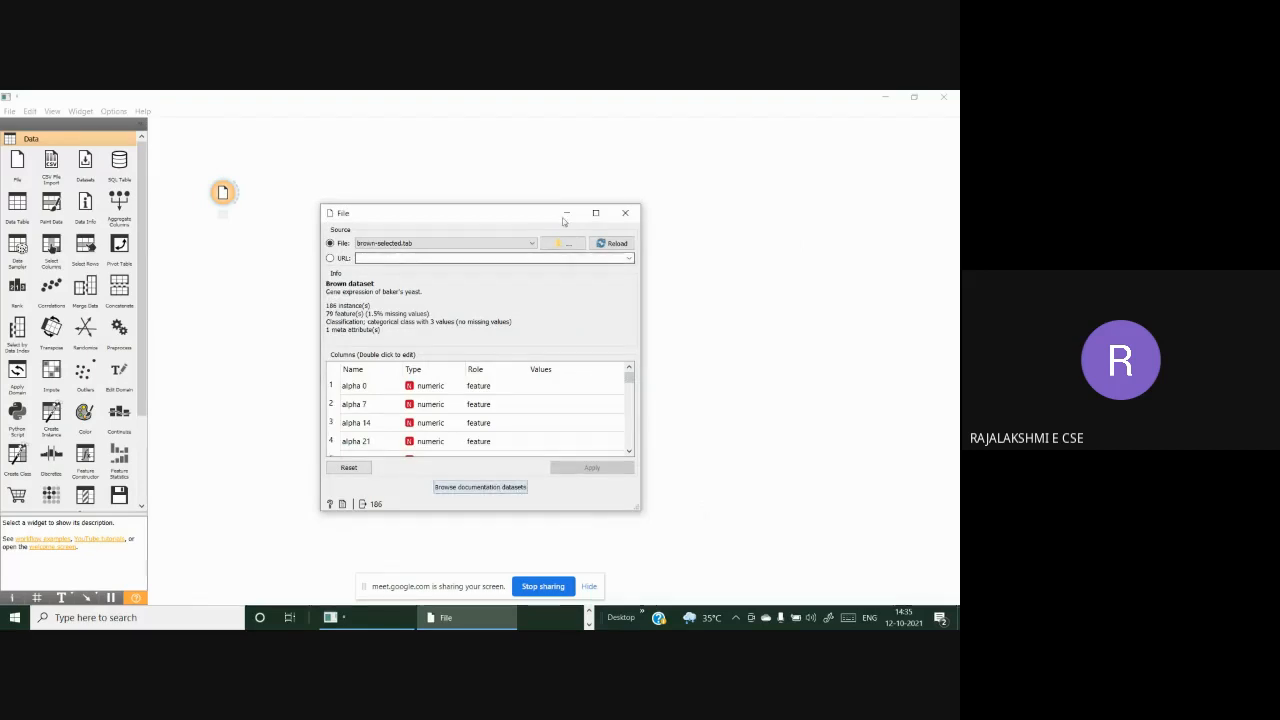
click(625, 213)
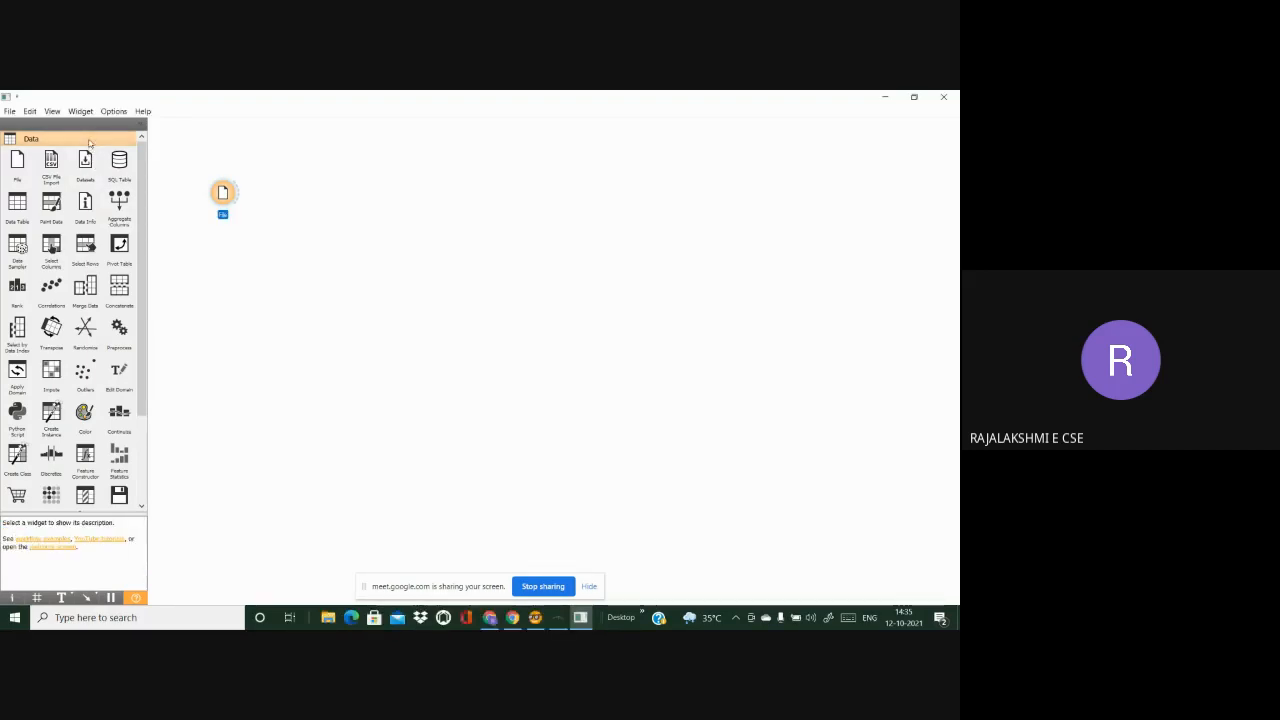
Step: Browse the widget categories, add a Distances widget from the Unsupervised category, and connect the File widget's output to it
drag(141, 358, 141, 444)
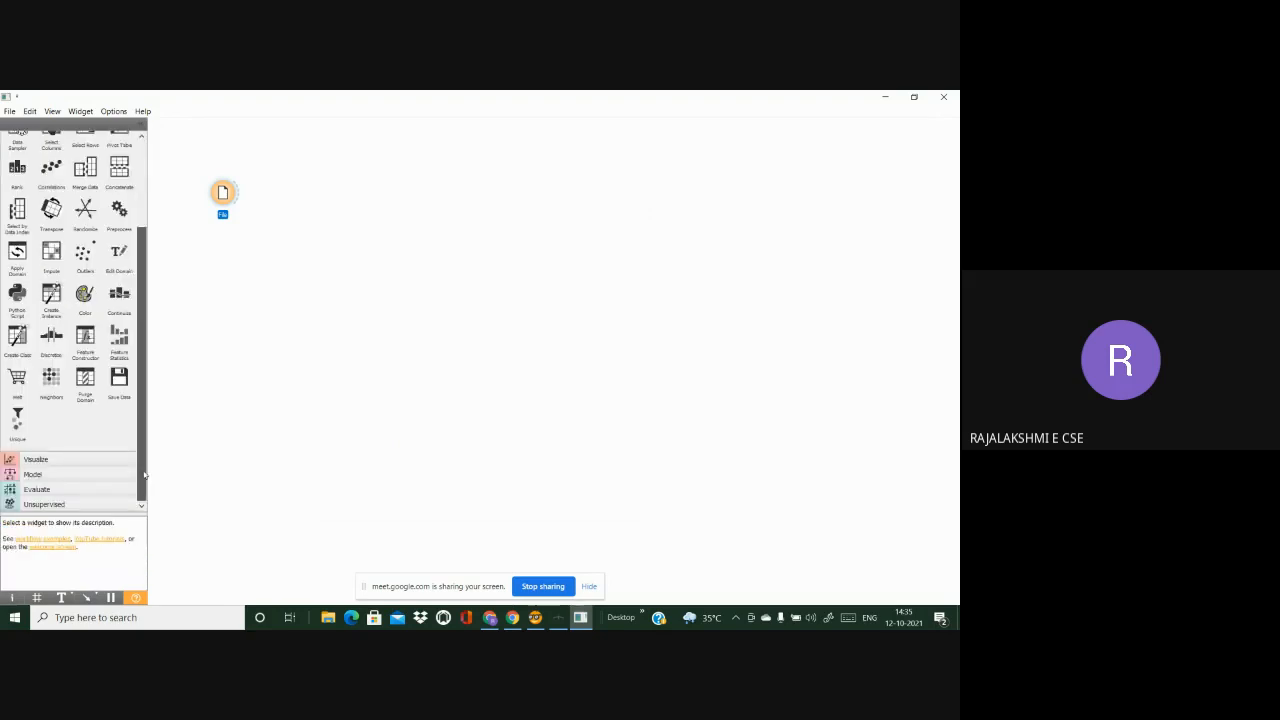
click(28, 458)
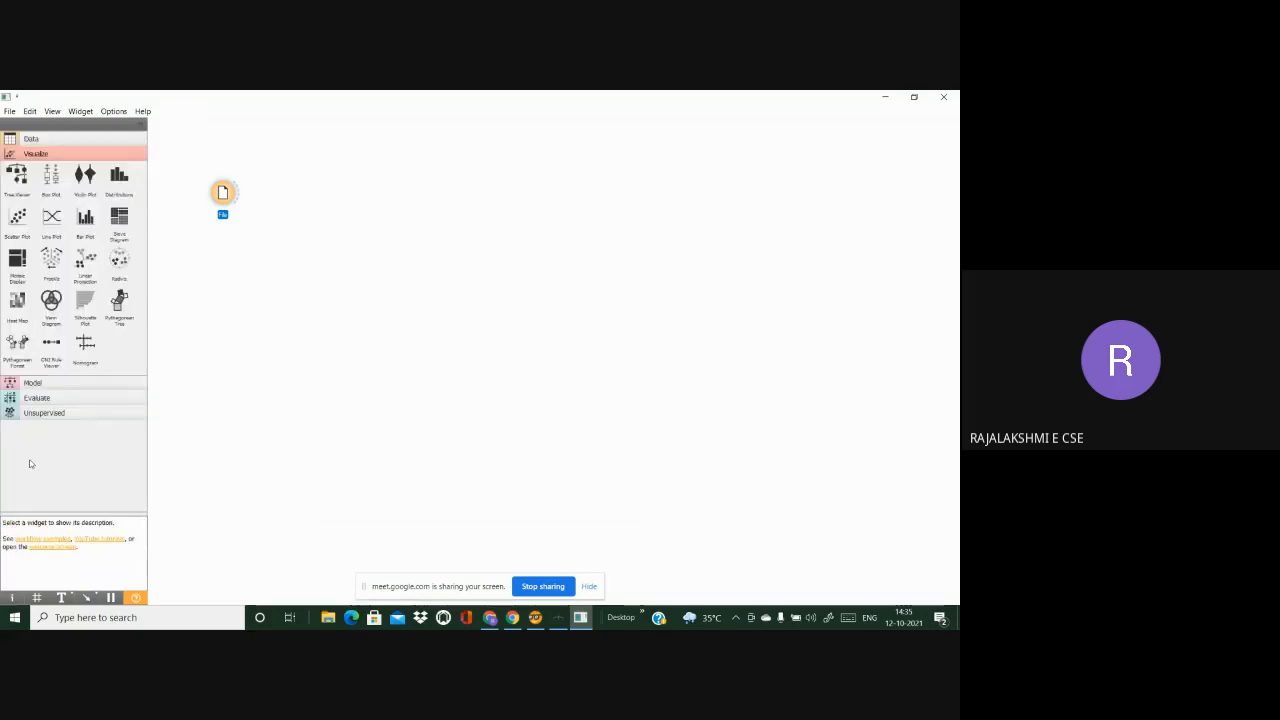
click(40, 400)
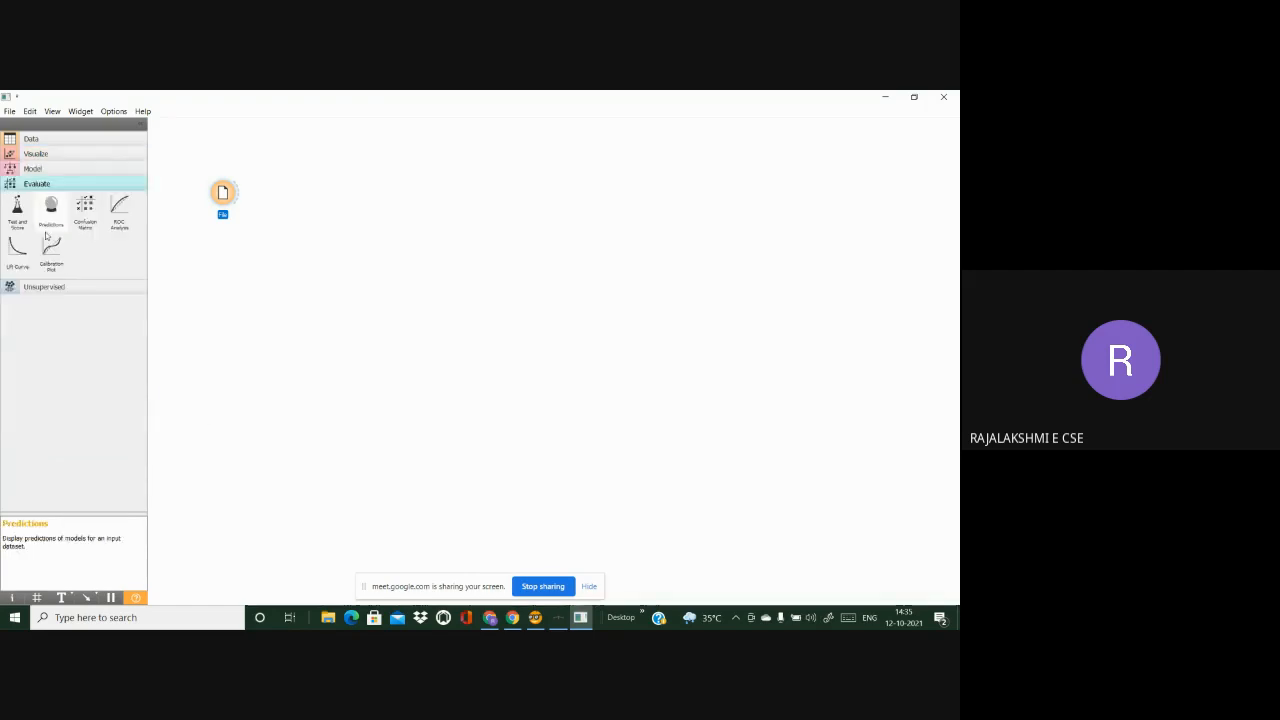
click(42, 166)
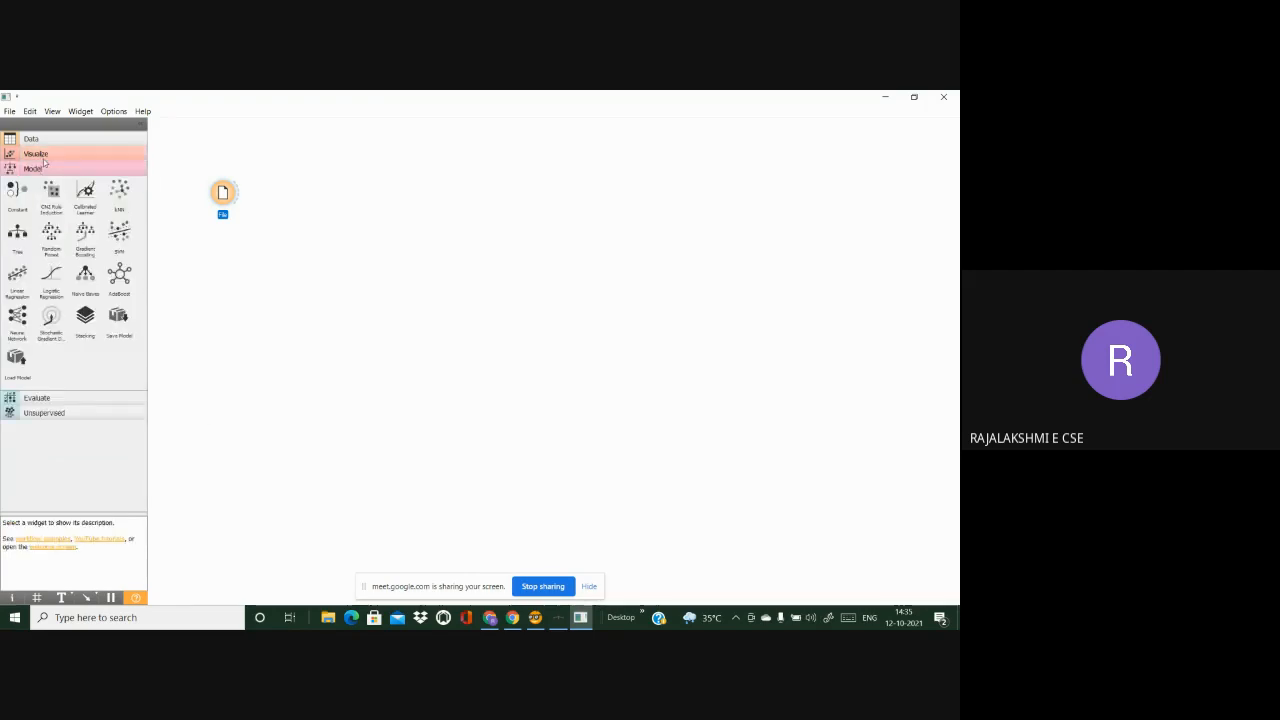
click(20, 413)
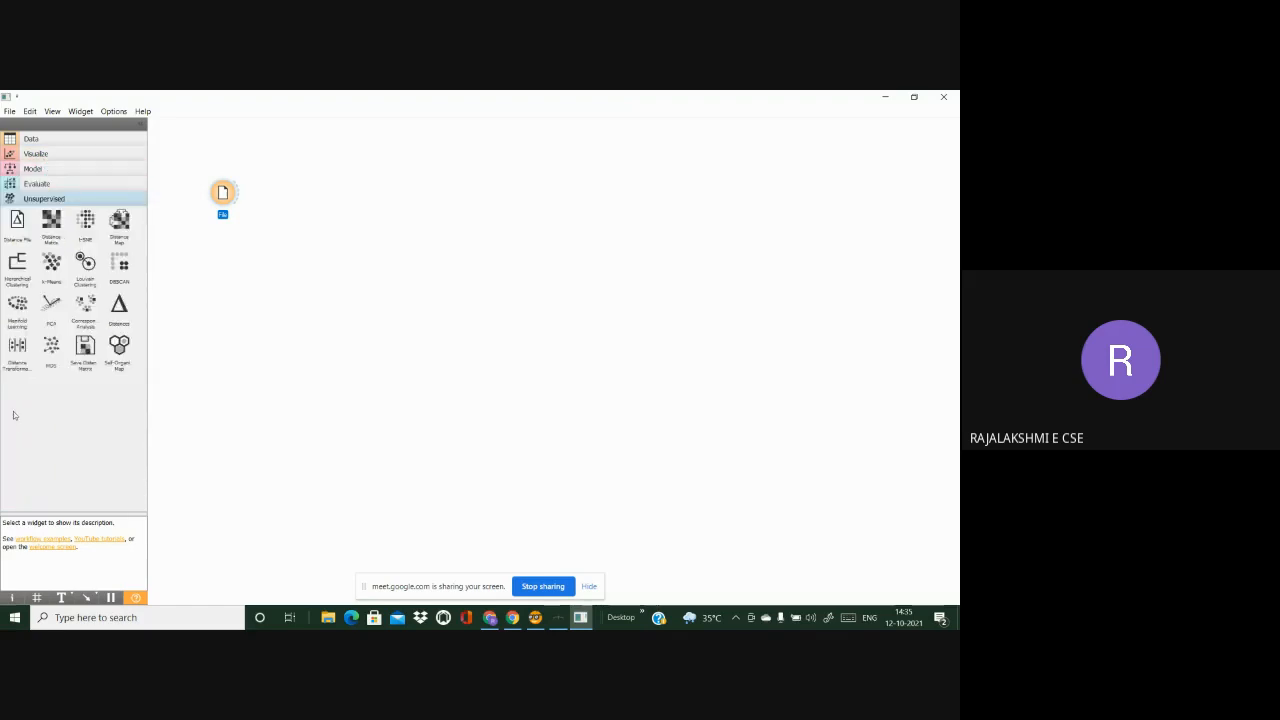
click(119, 304)
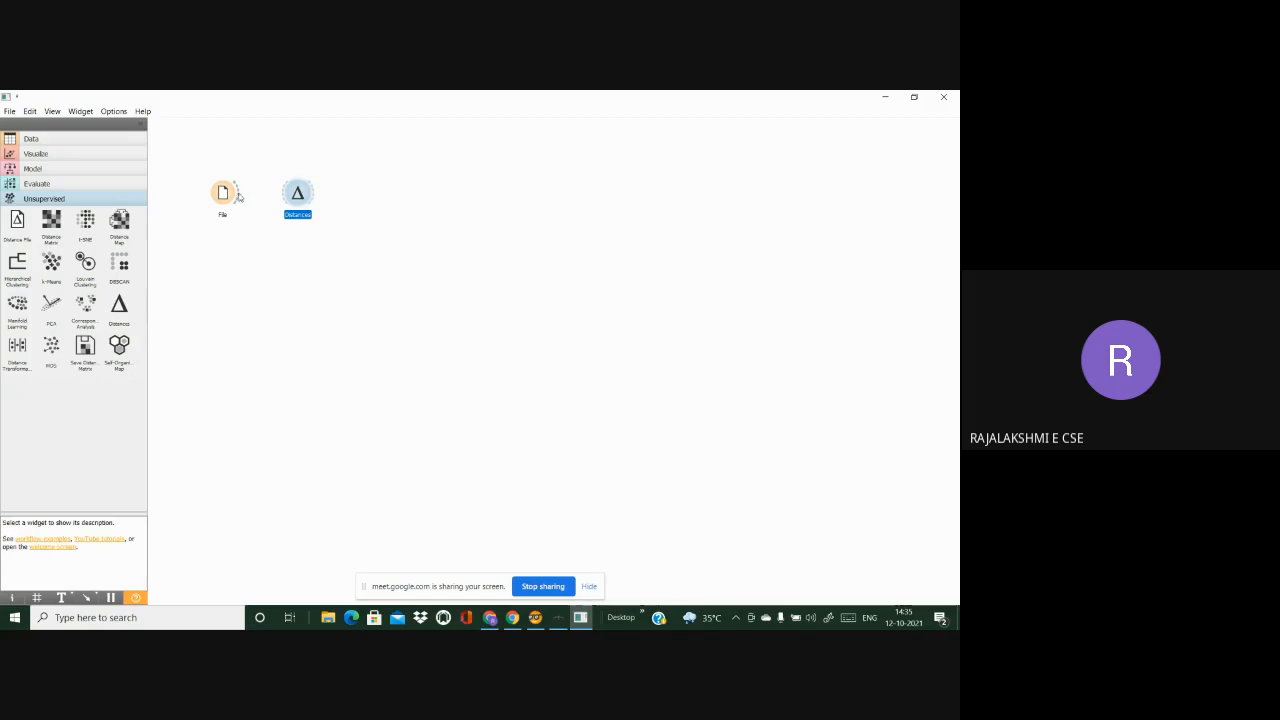
drag(239, 197, 298, 196)
Step: Open the Distances widget, look through the available distance metrics, and choose Euclidean
right_click(299, 196)
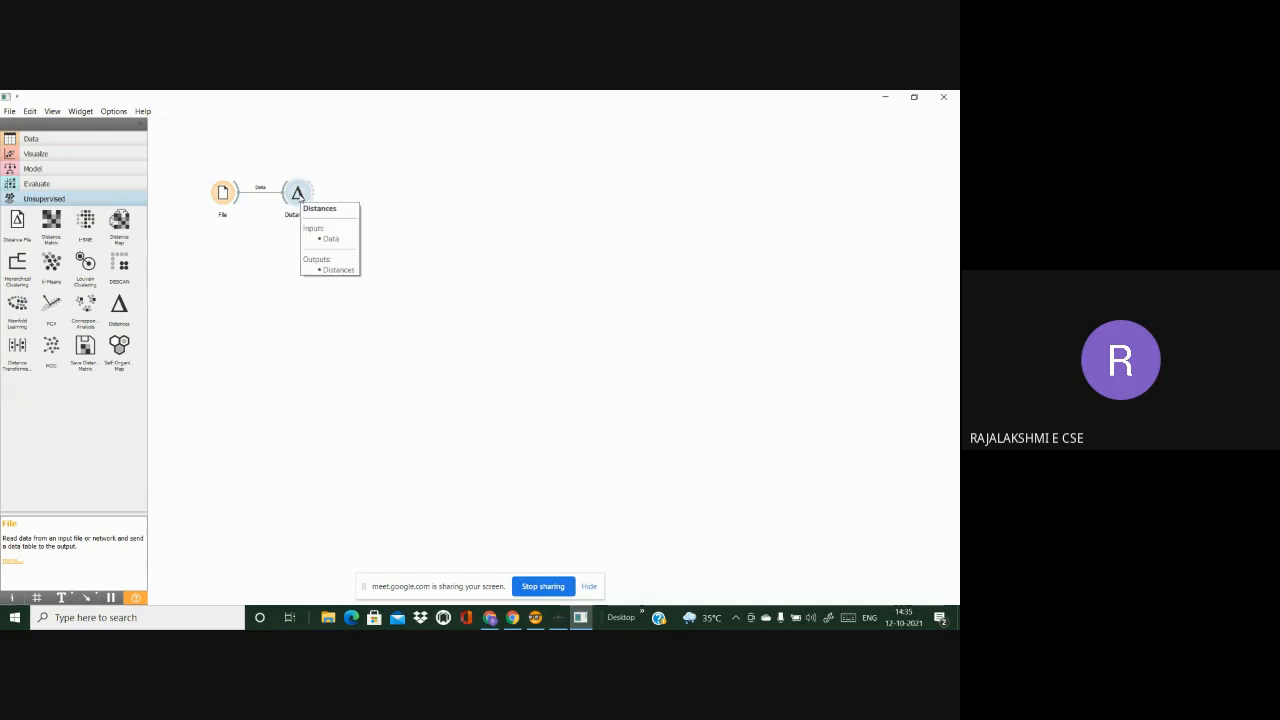
click(318, 212)
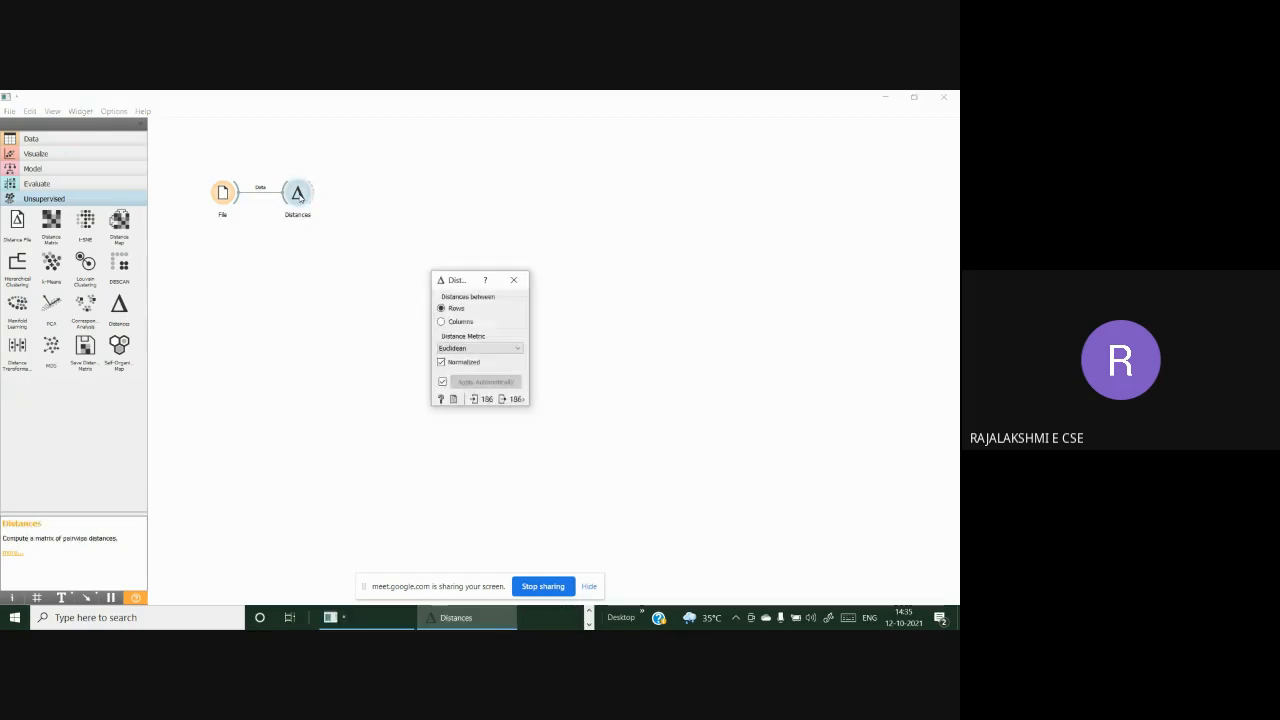
click(479, 348)
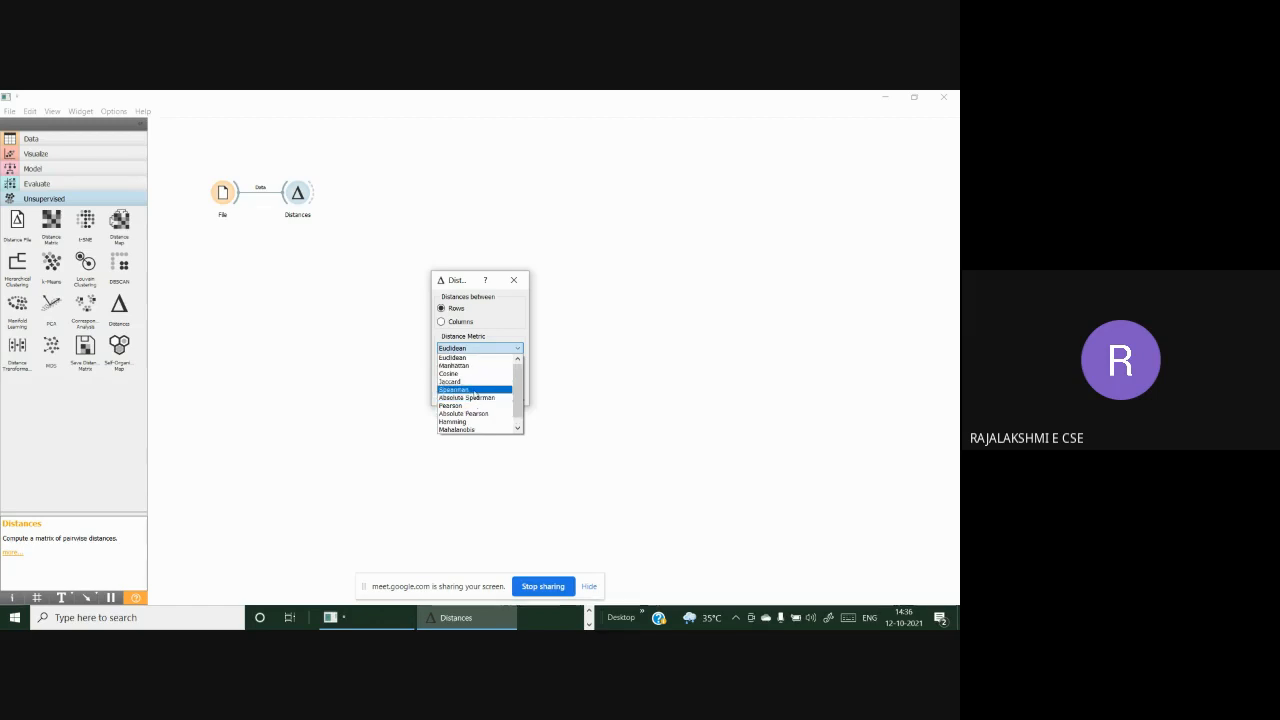
click(452, 357)
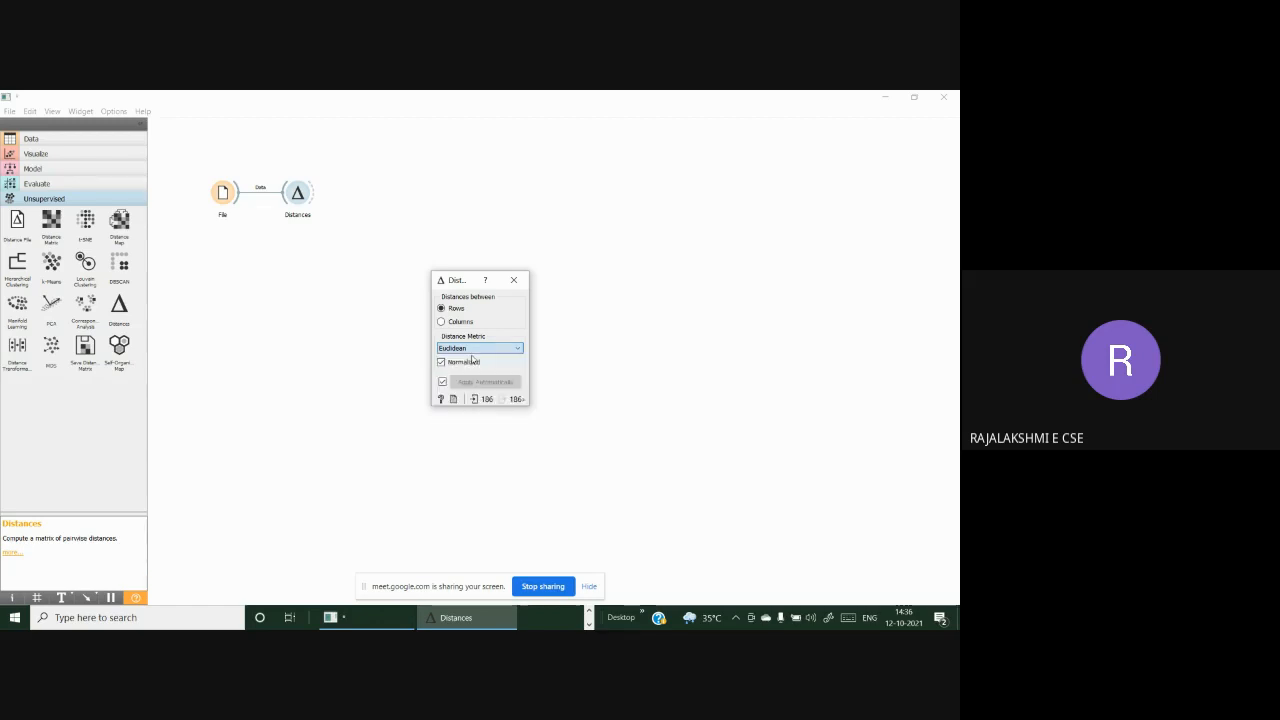
Step: Close the Distances settings, add a Hierarchical Clustering widget, and connect the Distances widget's output to it
click(374, 381)
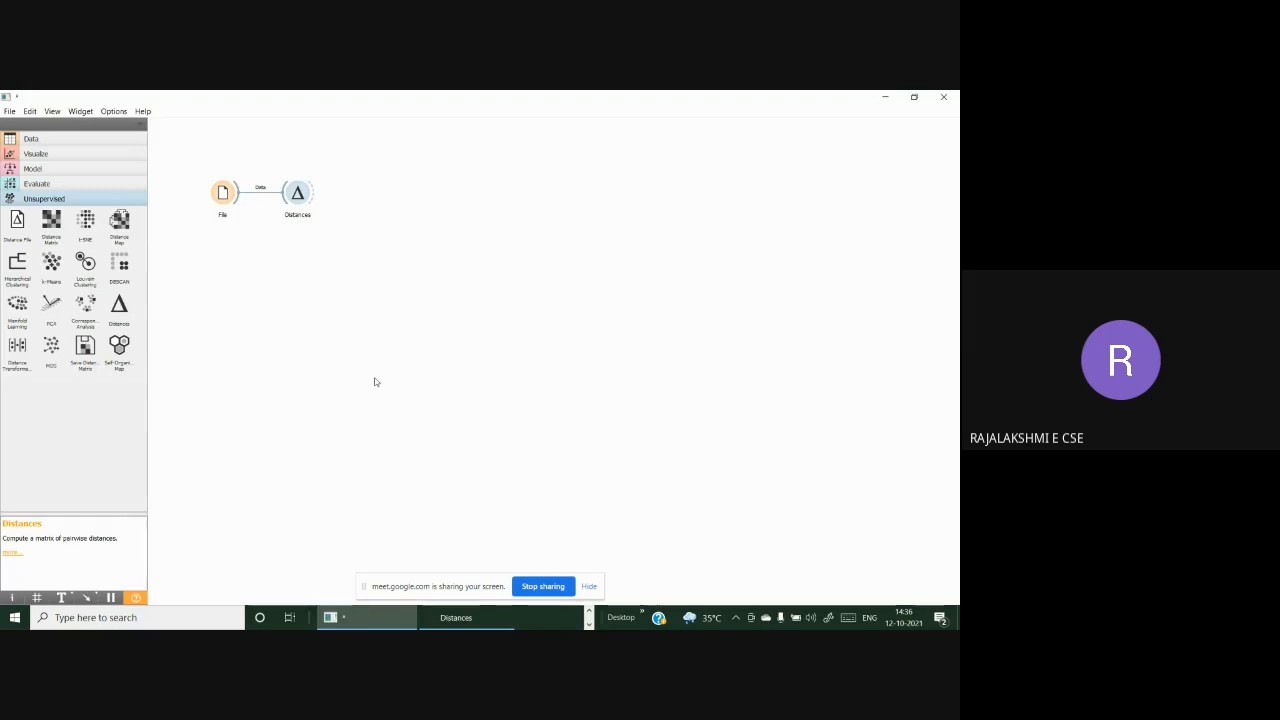
click(17, 265)
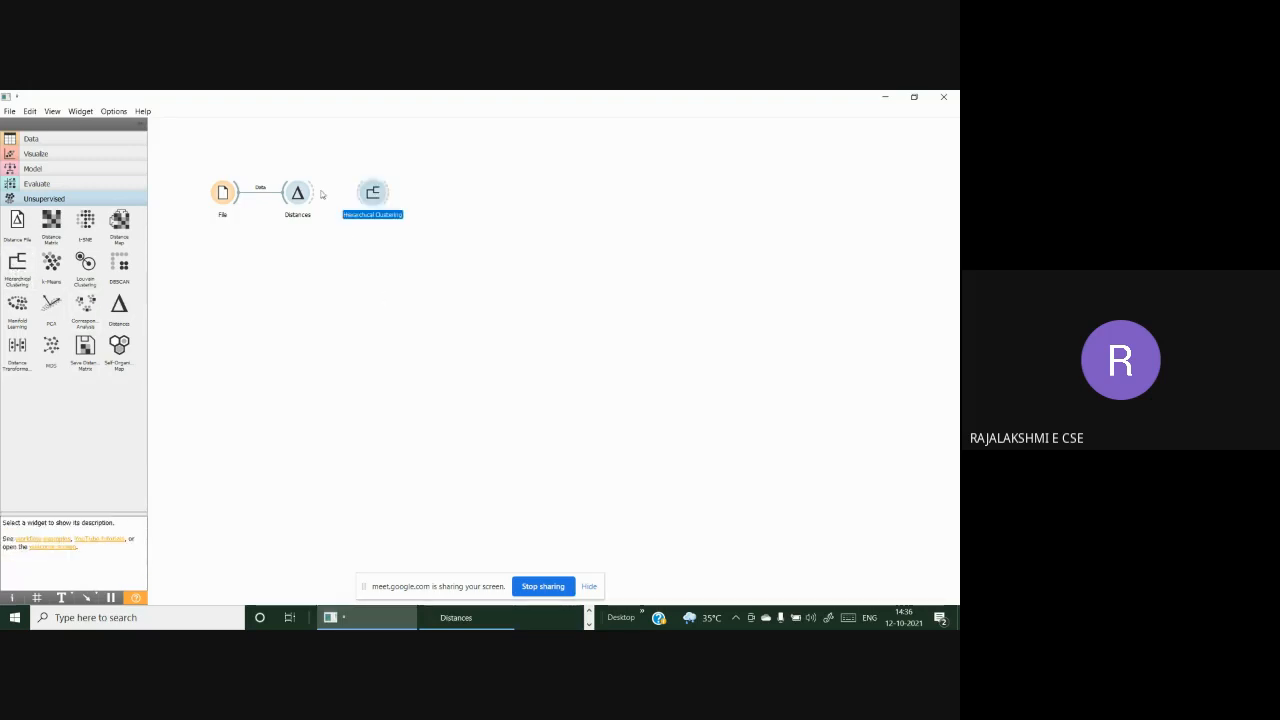
drag(321, 194, 358, 197)
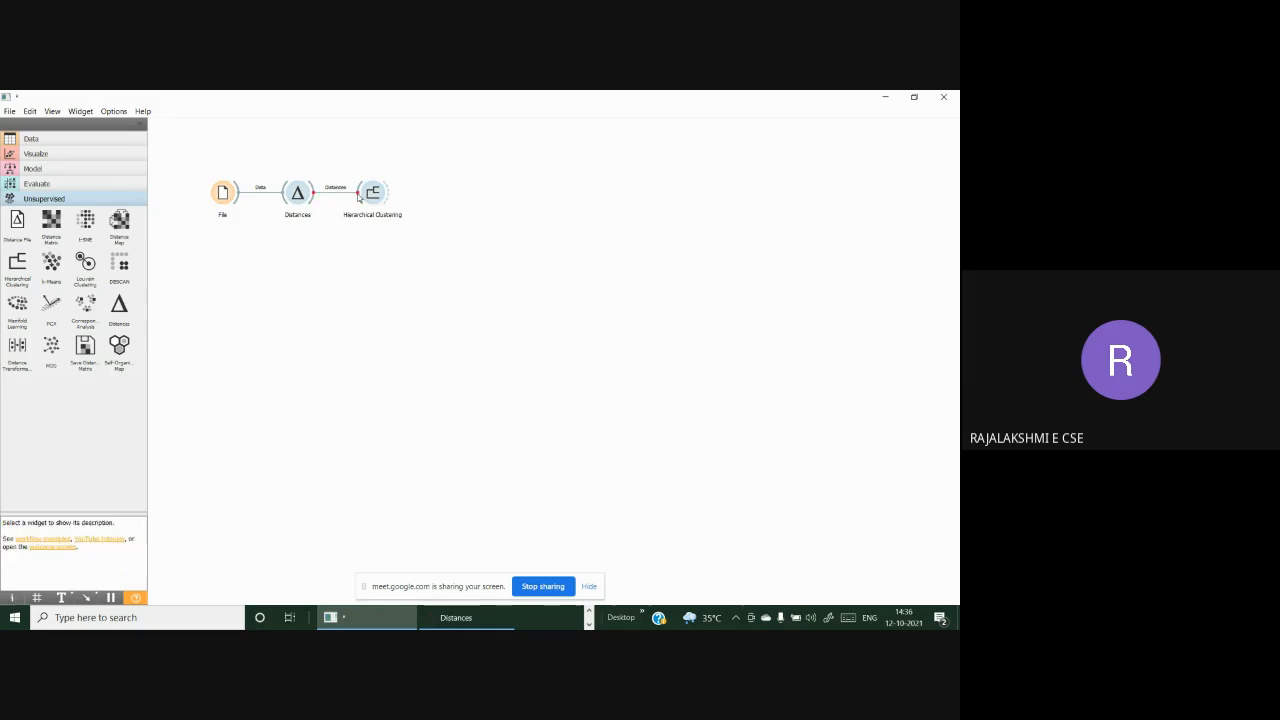
Step: Open the Hierarchical Clustering widget and look over the whole dendrogram from its first to its last rows
double_click(373, 192)
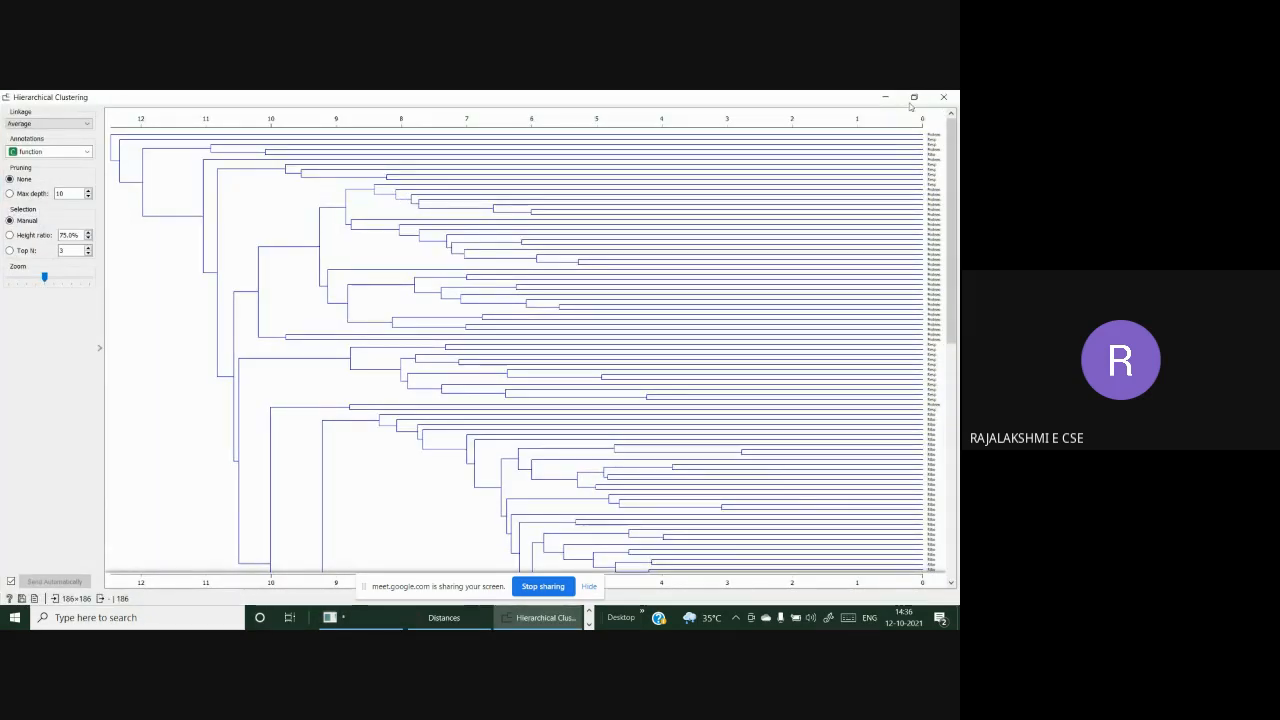
scroll(787, 422, down, 3)
scroll(787, 422, down, 3)
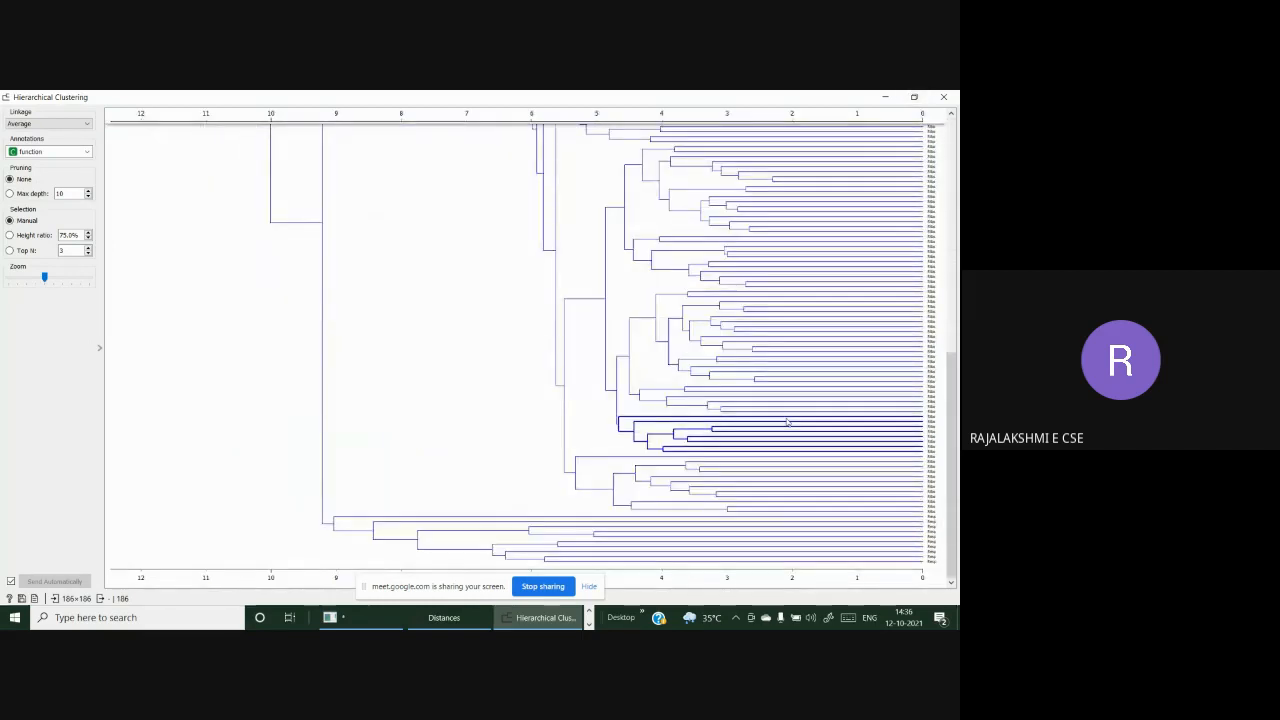
click(589, 586)
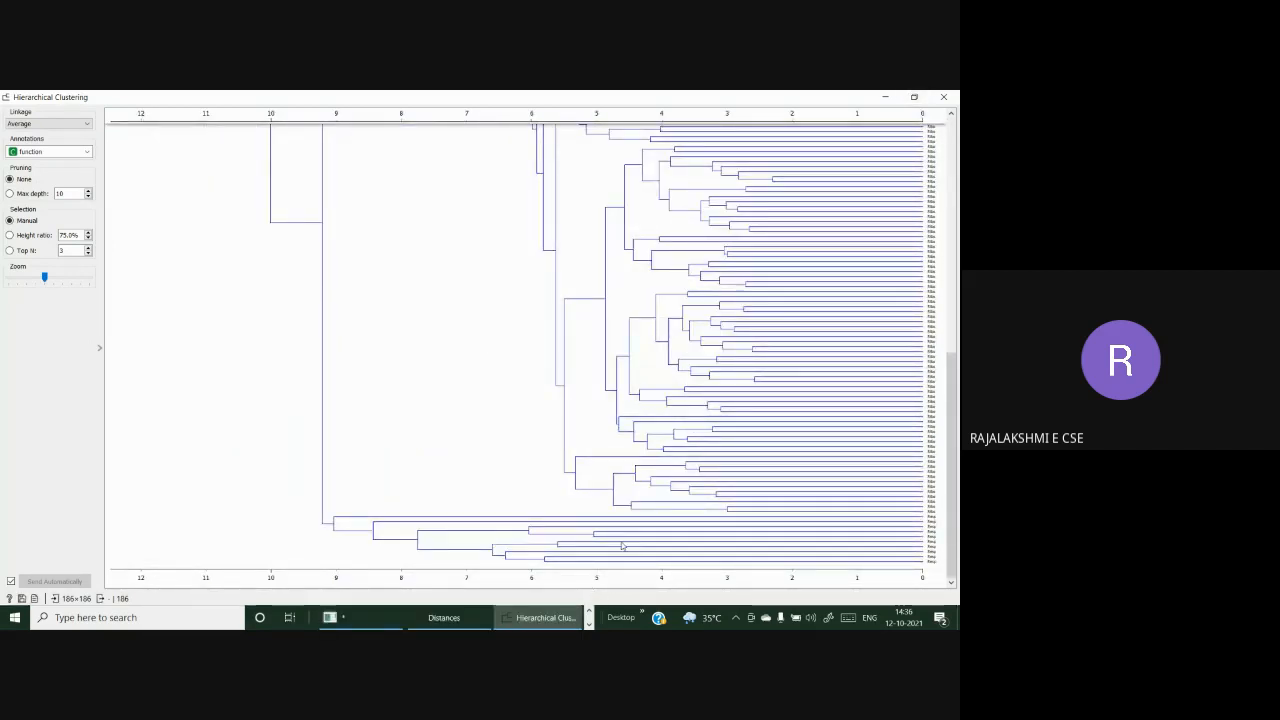
scroll(677, 492, up, 2)
scroll(677, 492, up, 5)
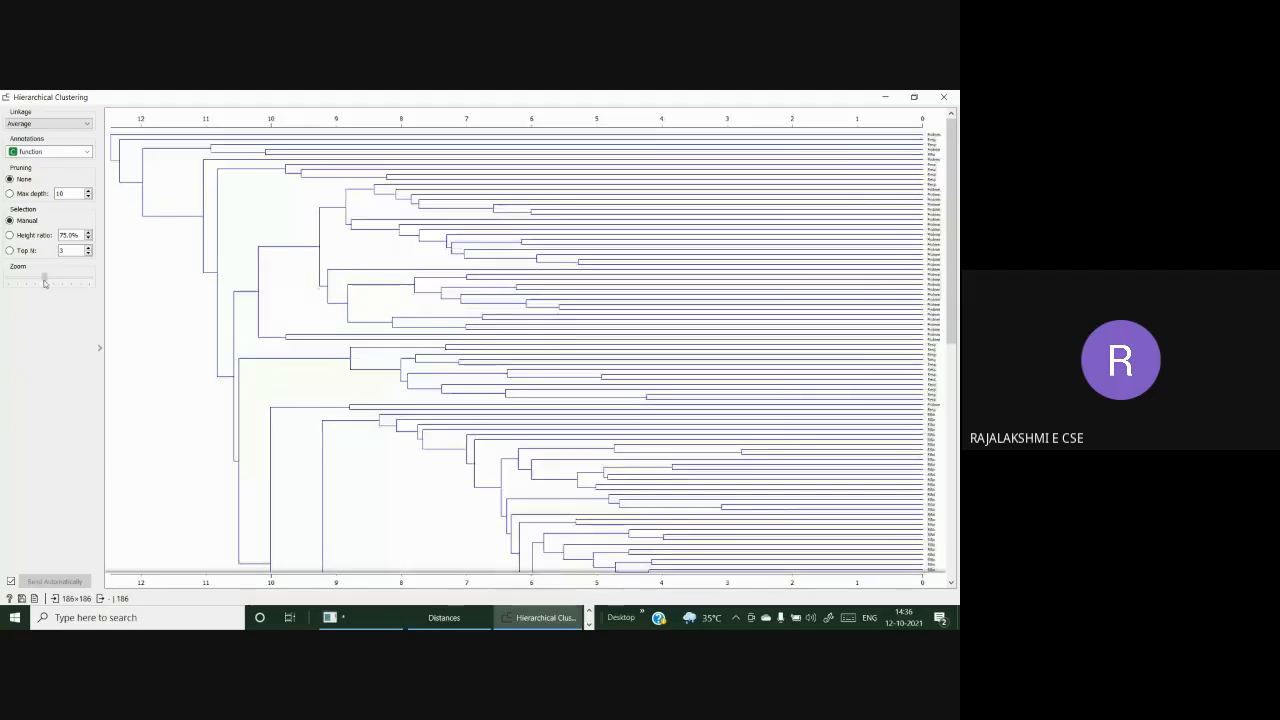
Step: Enlarge the dendrogram to maximum zoom, examine the function labels of its branches down to the end, and close the window
drag(43, 279, 85, 284)
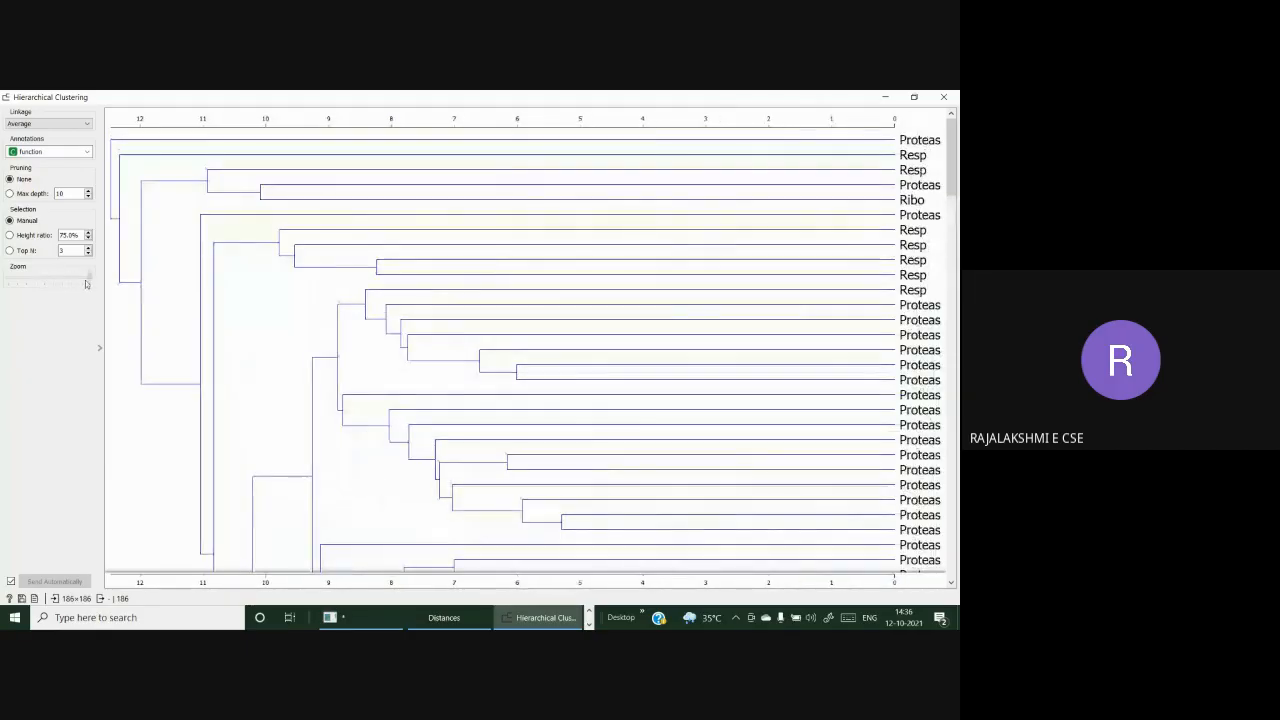
scroll(737, 451, down, 10)
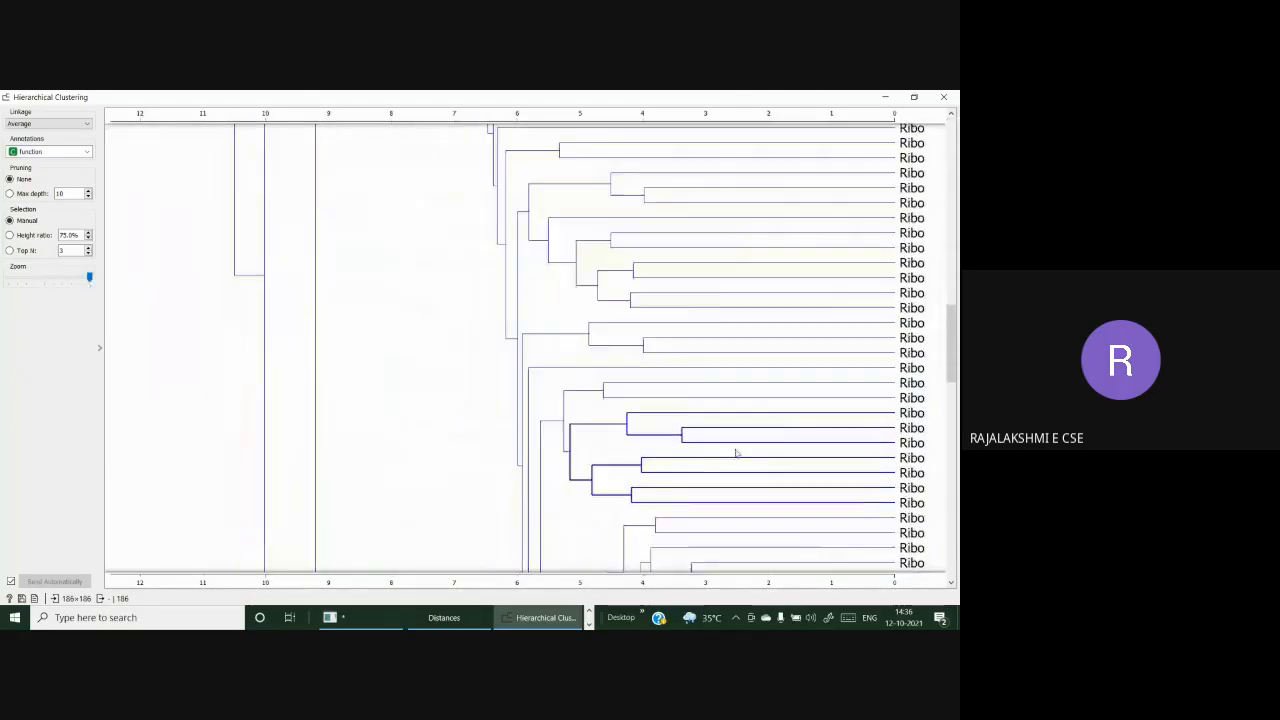
scroll(737, 453, down, 5)
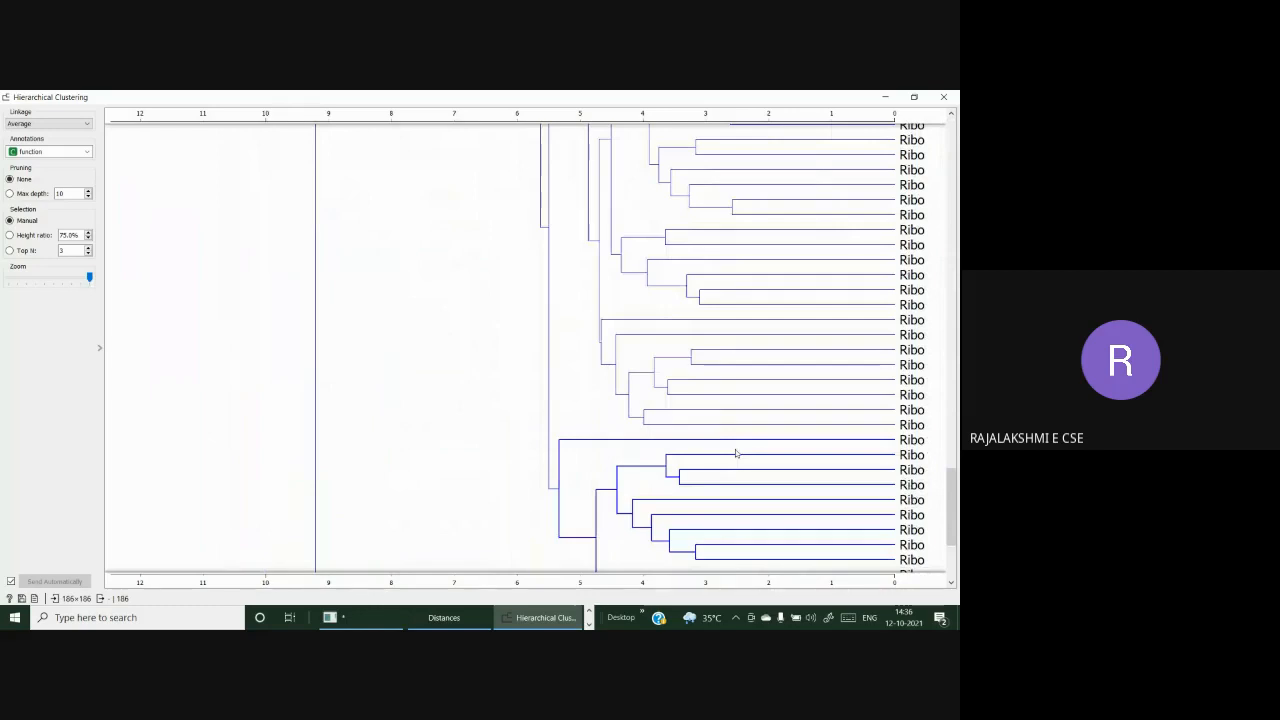
scroll(737, 453, down, 3)
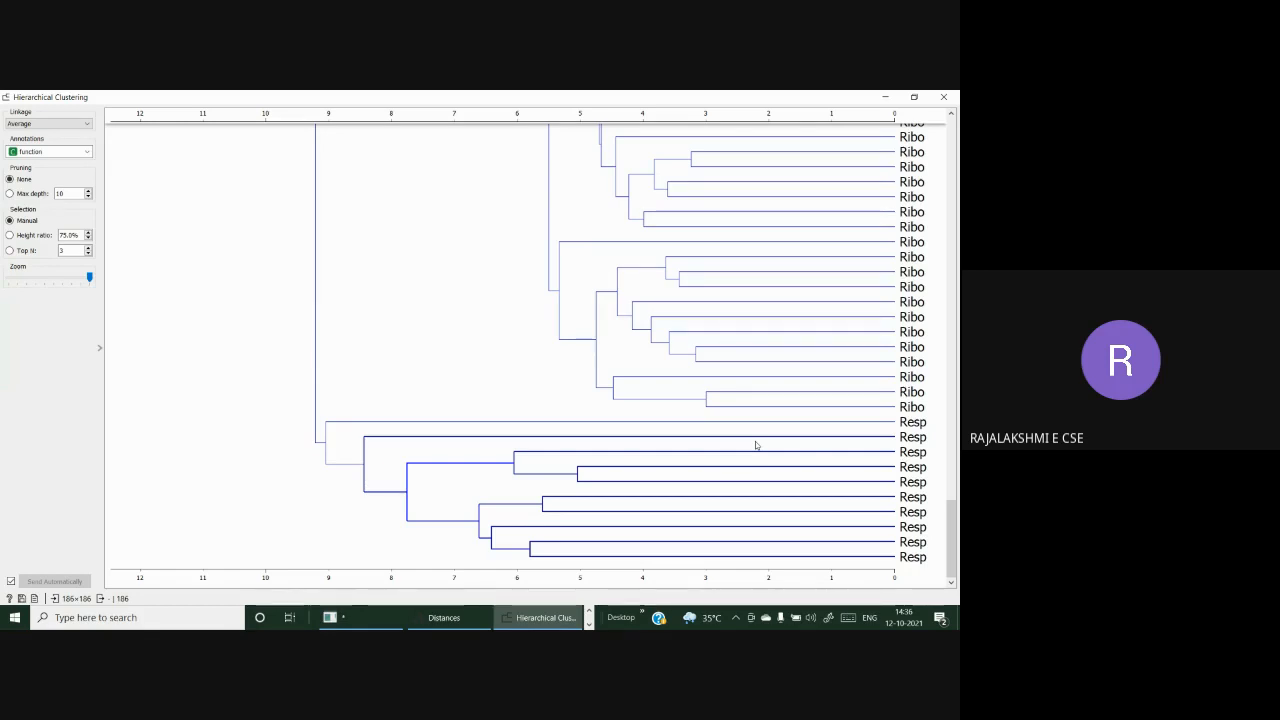
click(955, 97)
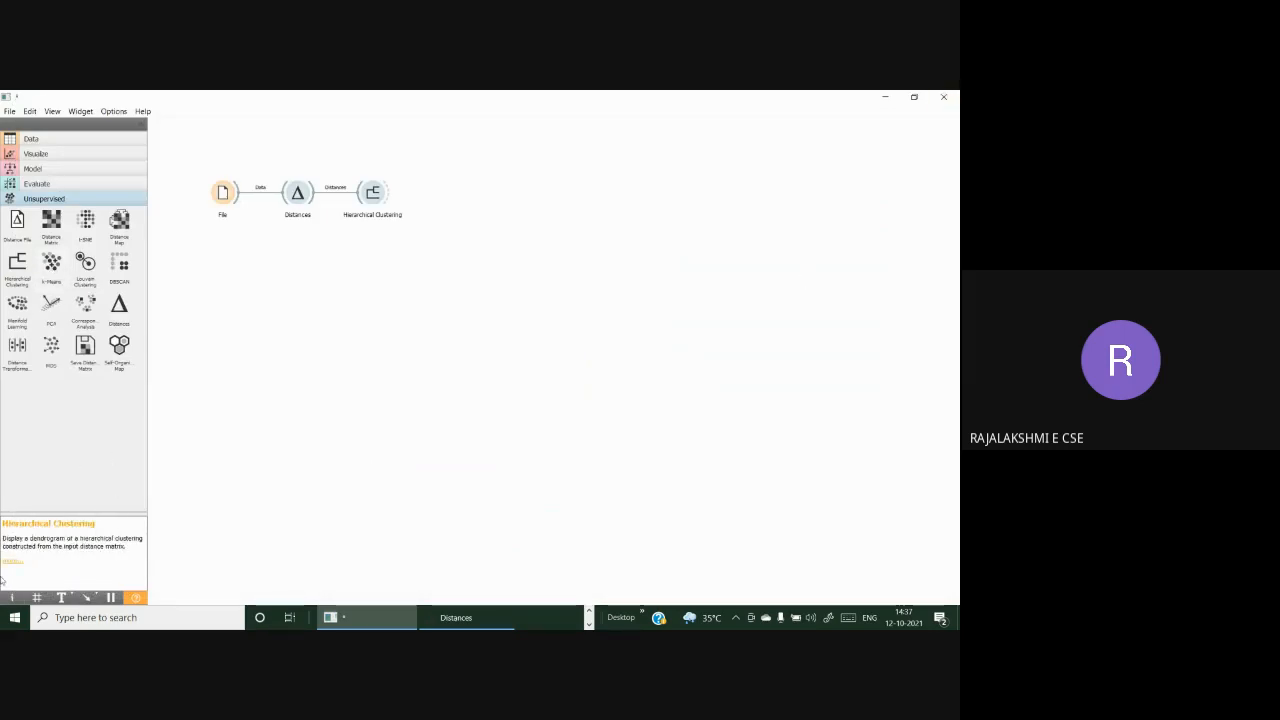
Step: Browse the Data category's widgets, then open the Hierarchical Clustering help page in a floating window and read its options and examples
click(22, 140)
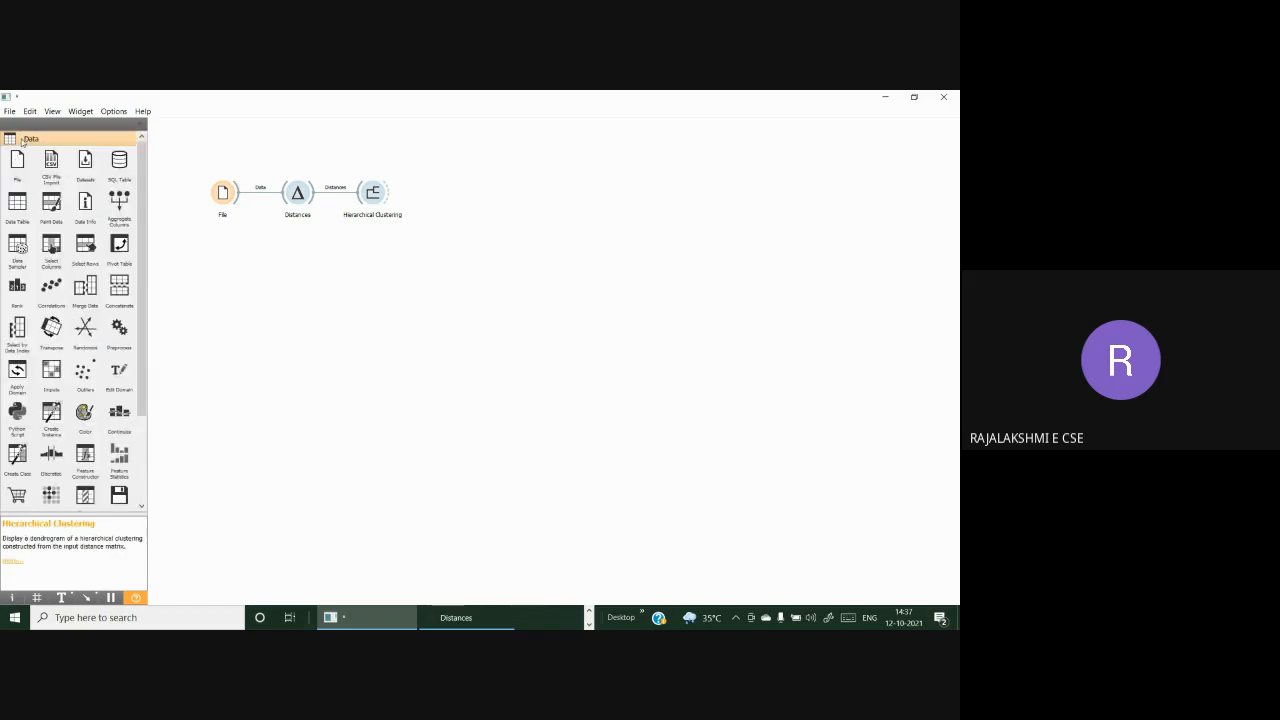
scroll(55, 400, down, 3)
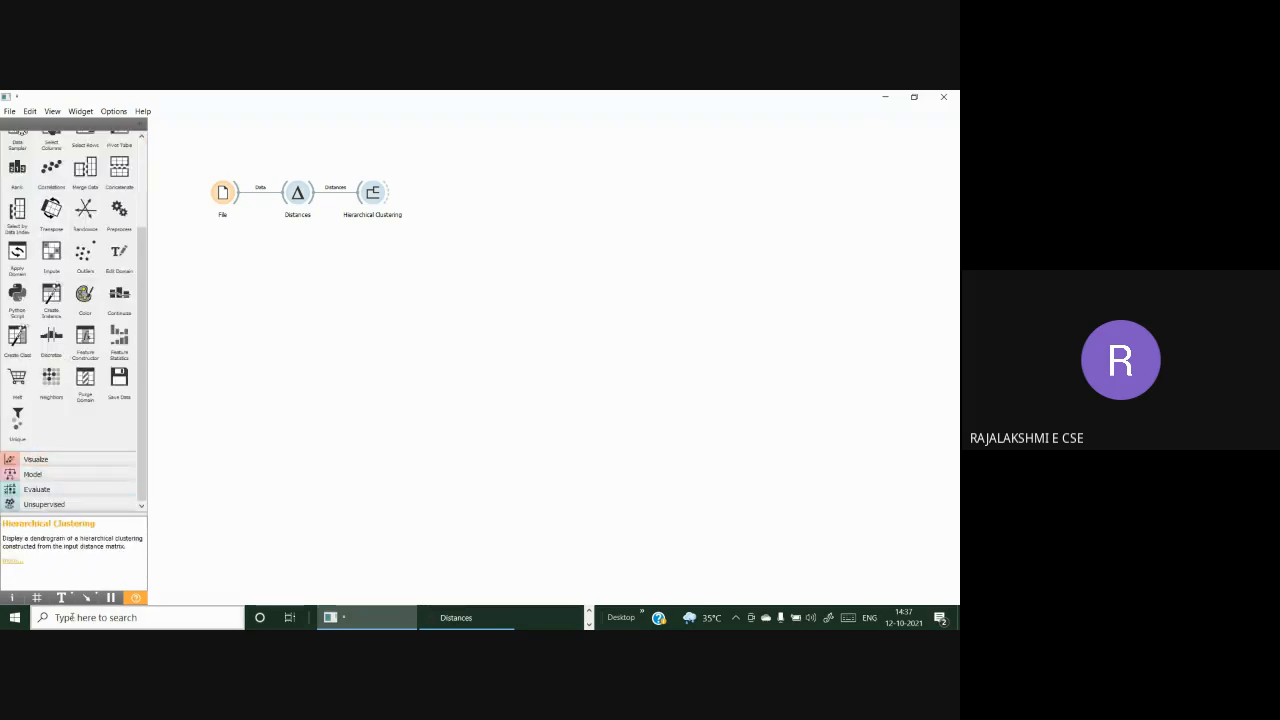
click(10, 561)
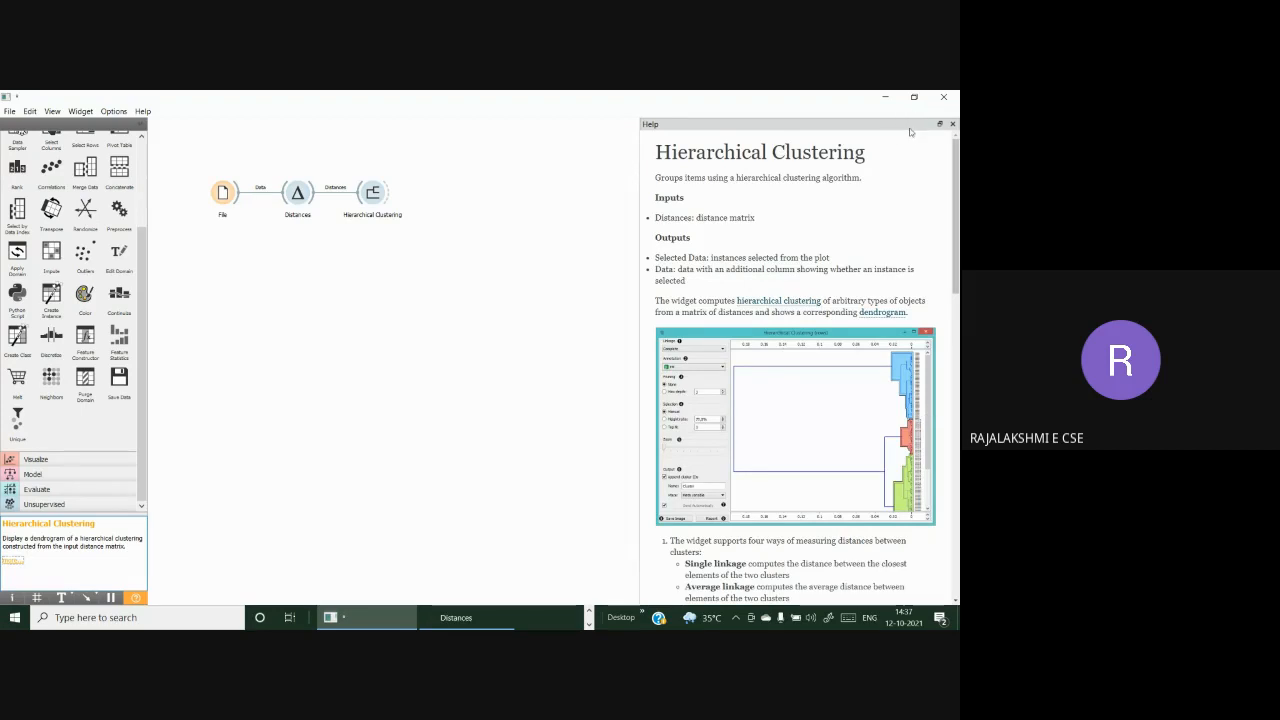
drag(910, 128, 660, 112)
scroll(578, 342, down, 3)
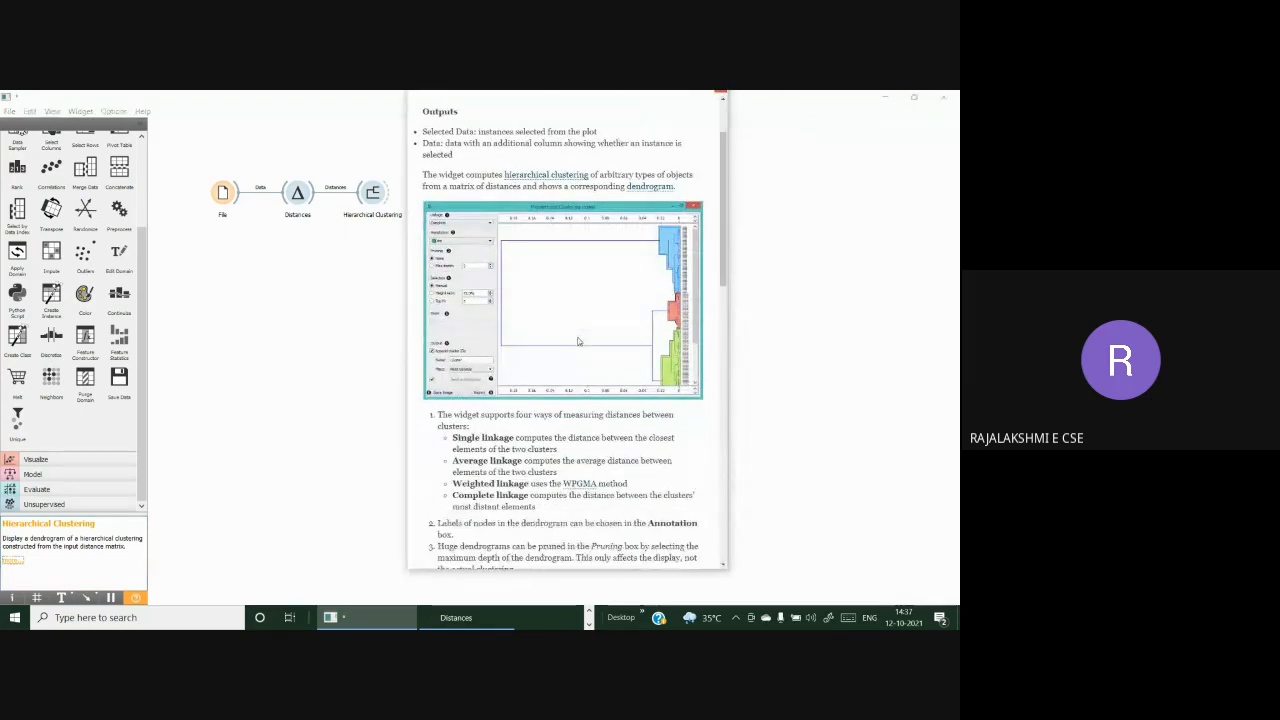
scroll(578, 342, down, 10)
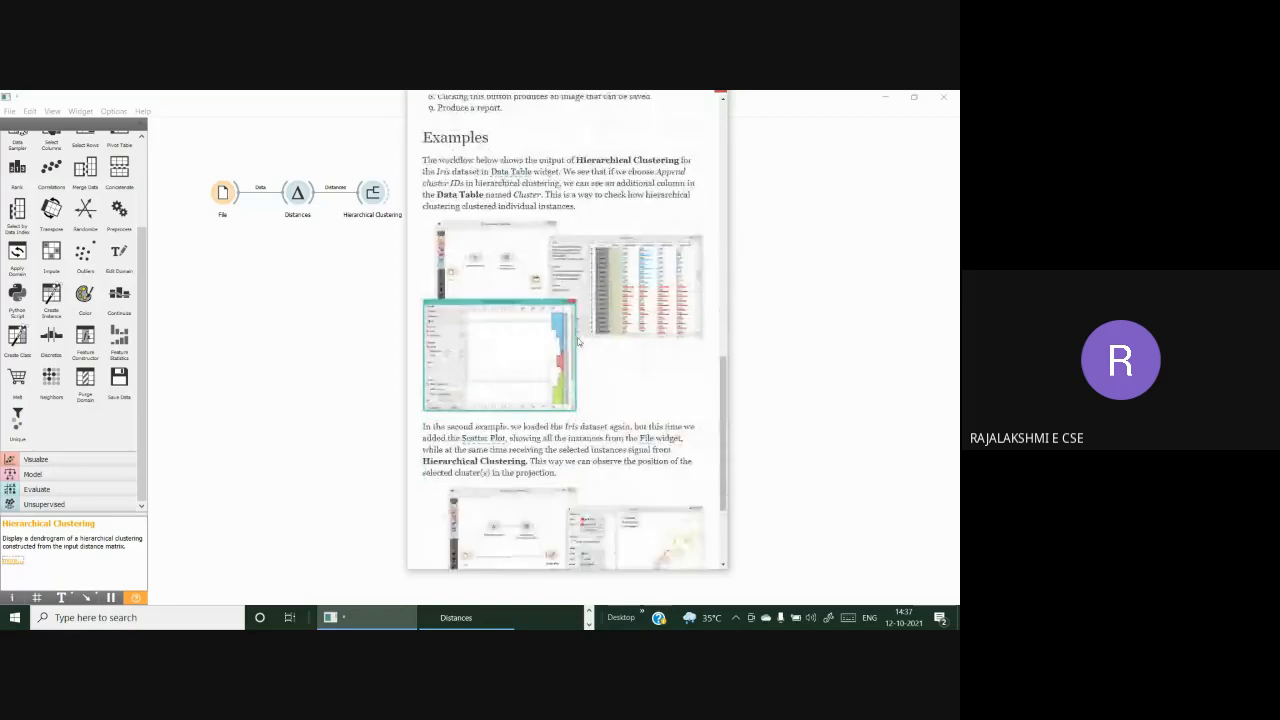
scroll(578, 342, down, 3)
scroll(578, 340, up, 5)
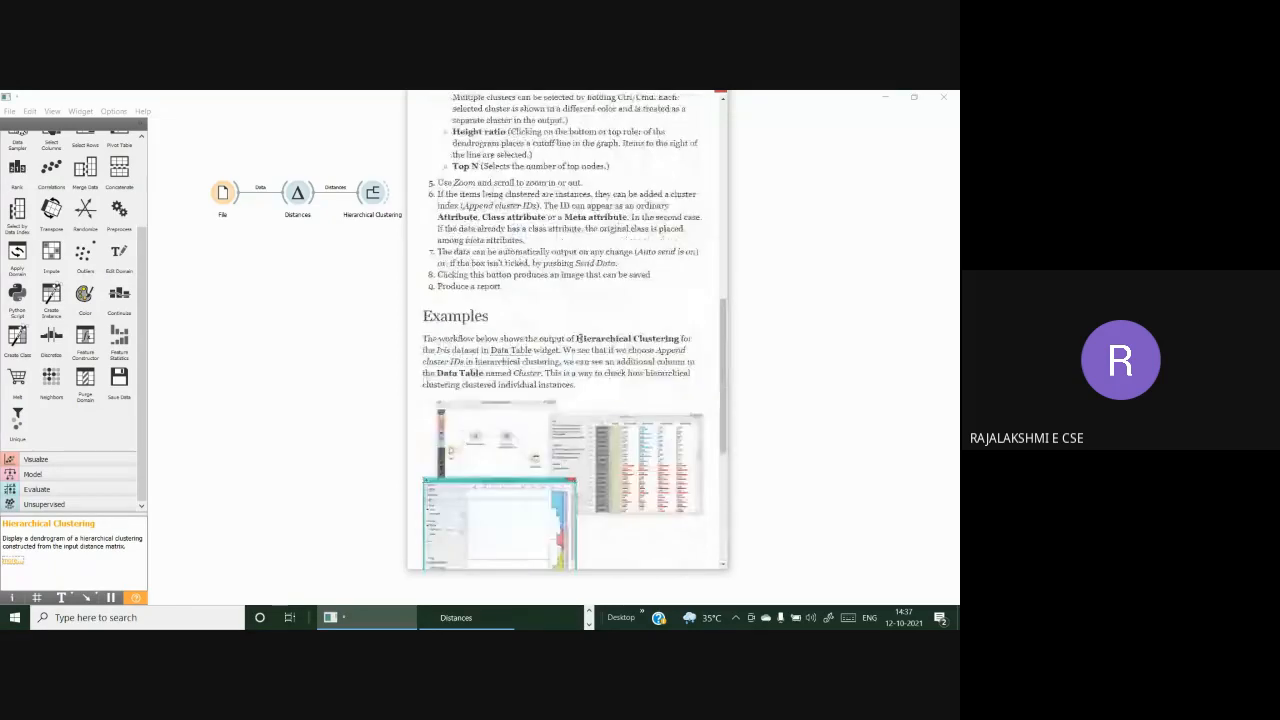
scroll(578, 340, up, 3)
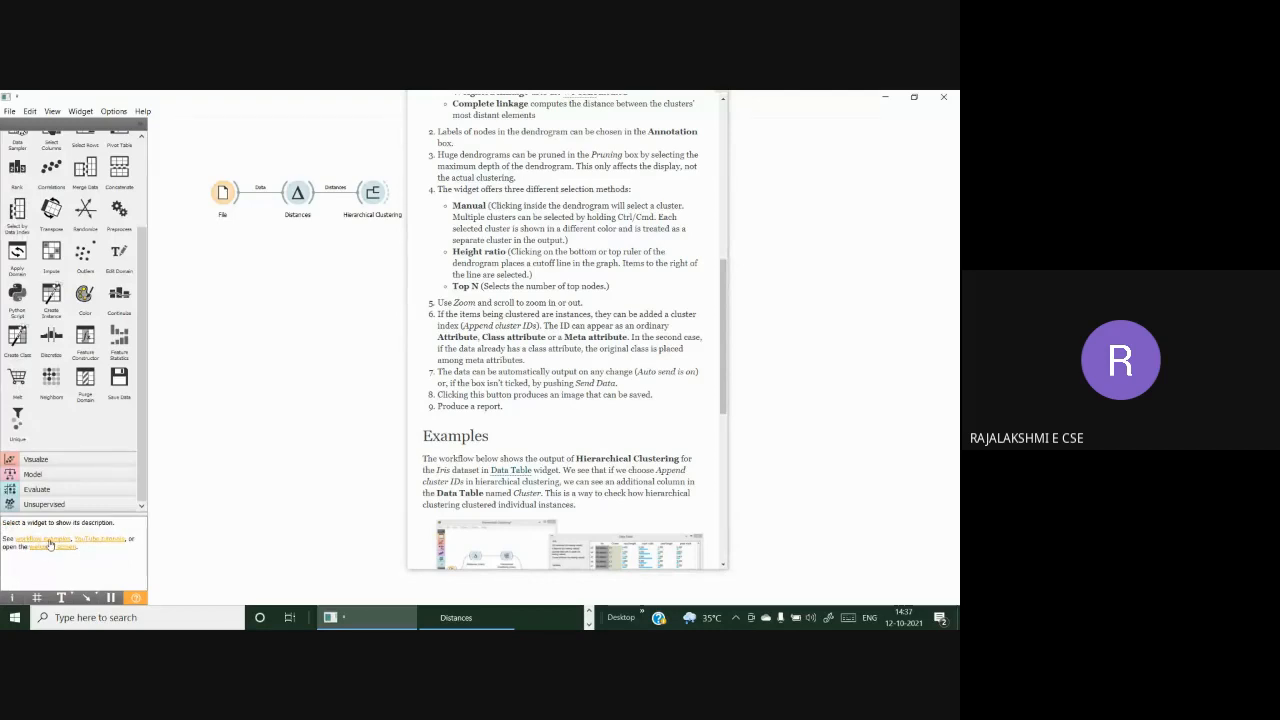
Step: Open the example workflows and preview them from Interactive Visualizations through Cross-Validation and Where are Misclassifications, then close the dialog
click(49, 544)
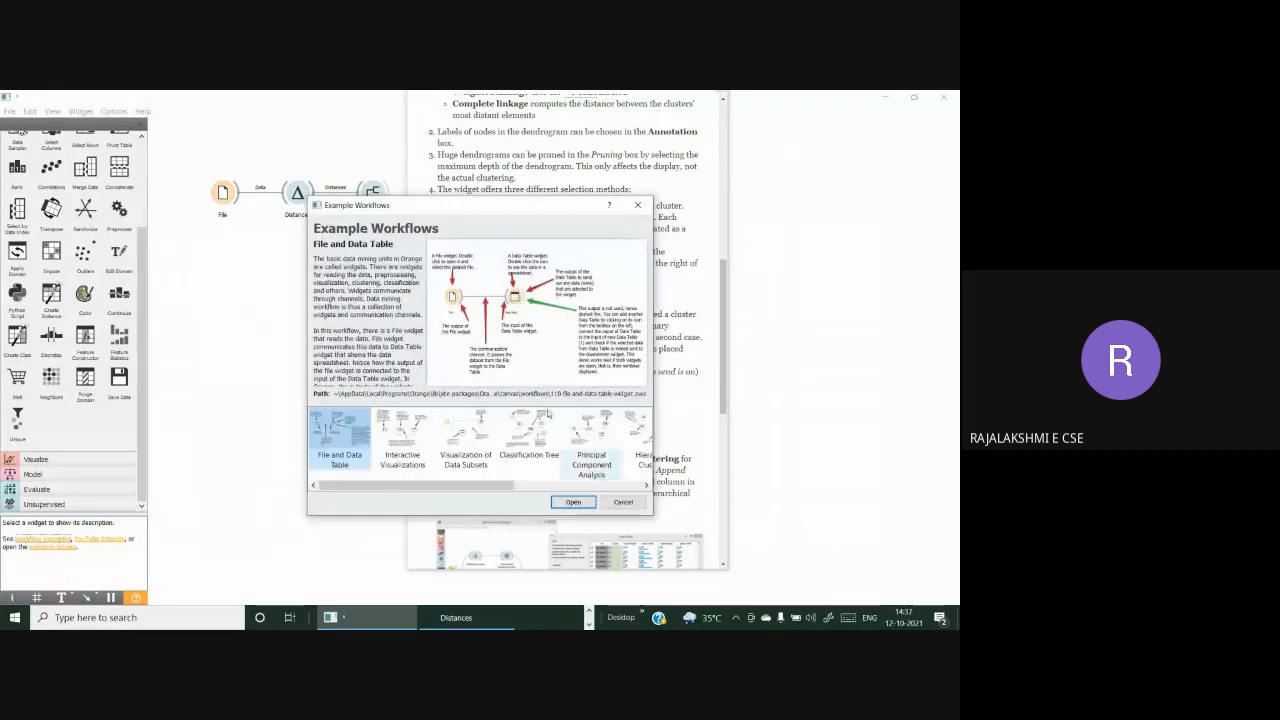
click(402, 435)
click(529, 435)
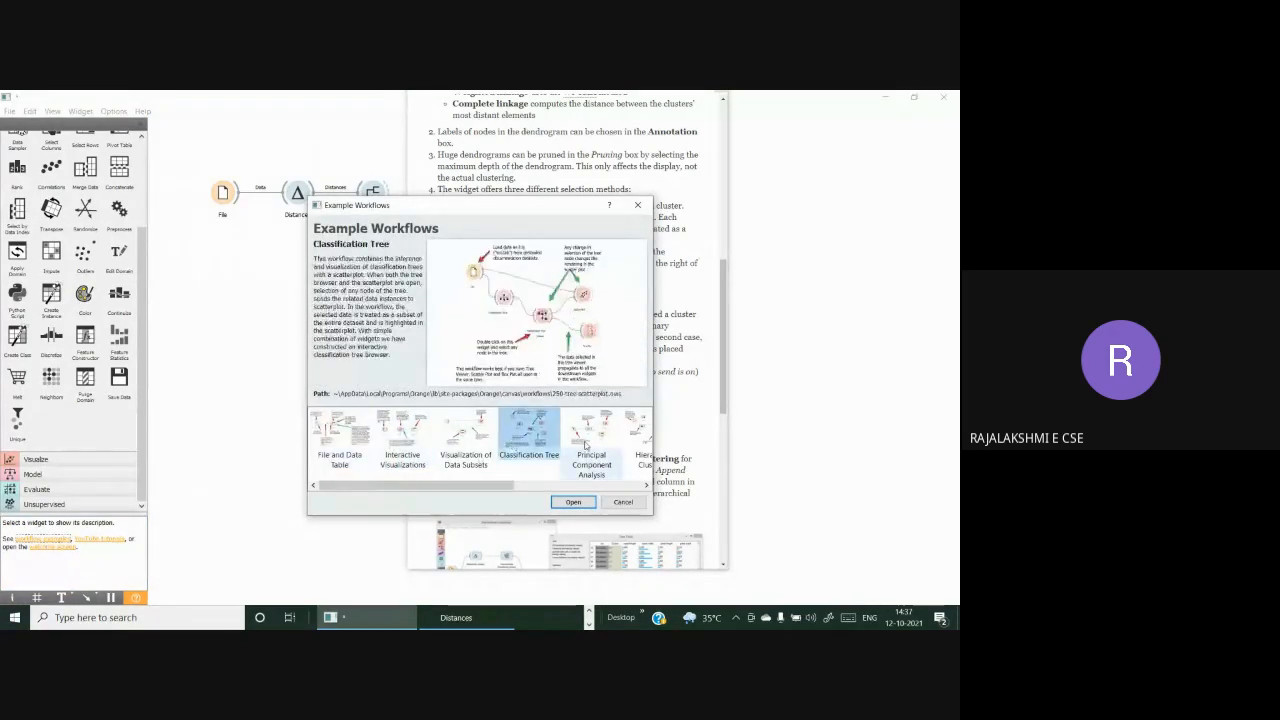
click(591, 438)
click(641, 438)
drag(489, 487, 617, 490)
click(494, 438)
click(572, 440)
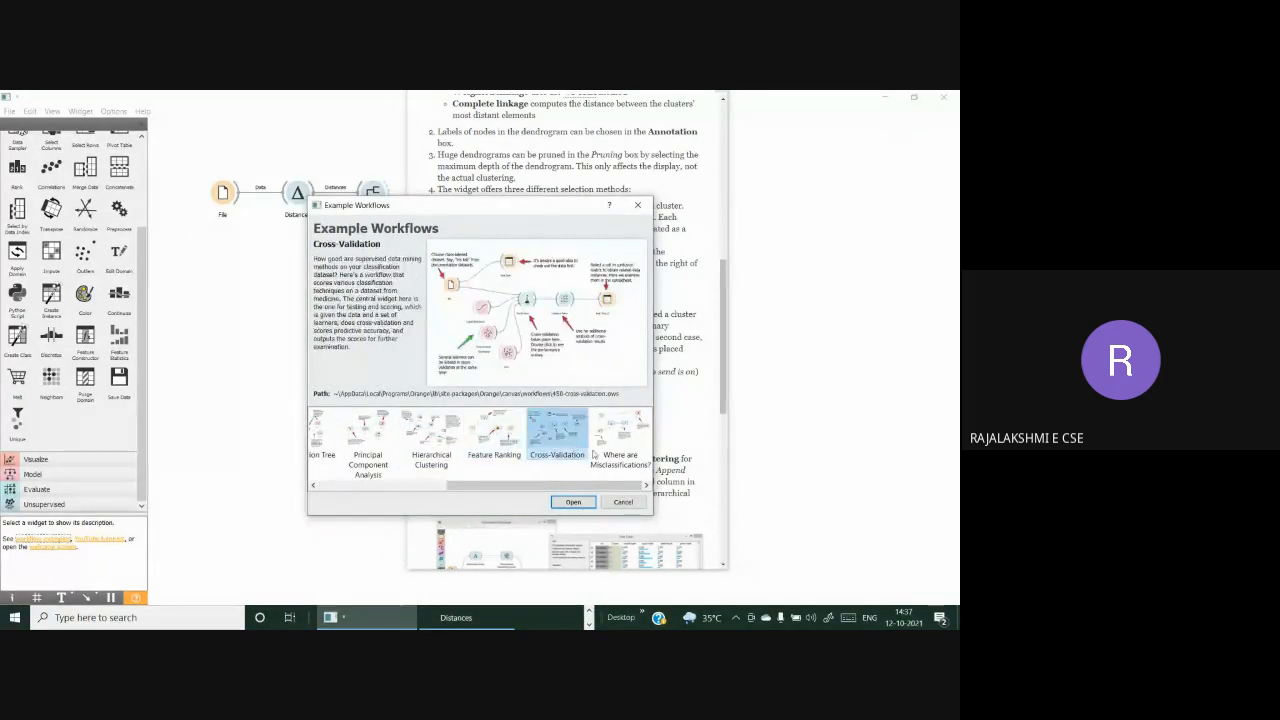
click(620, 445)
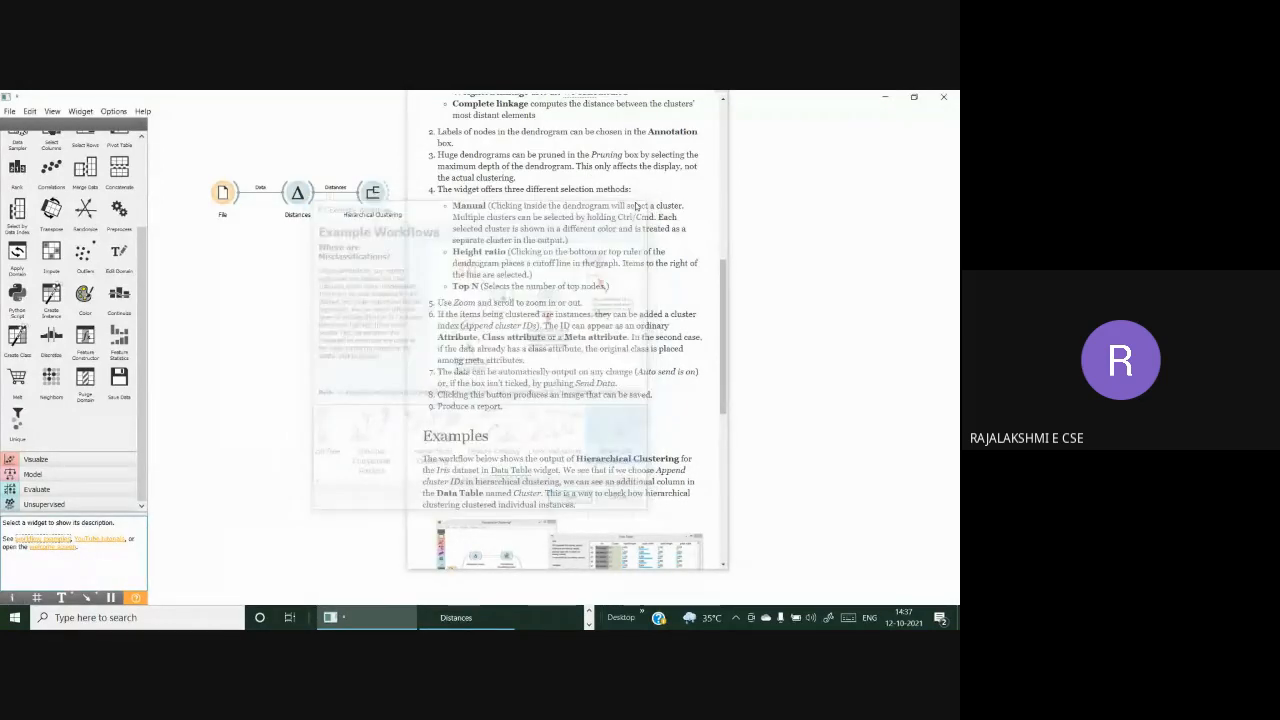
click(637, 205)
Step: Review the examples on the Hierarchical Clustering help page again and return to the page's beginning
scroll(617, 340, down, 4)
scroll(617, 340, down, 2)
scroll(615, 336, up, 10)
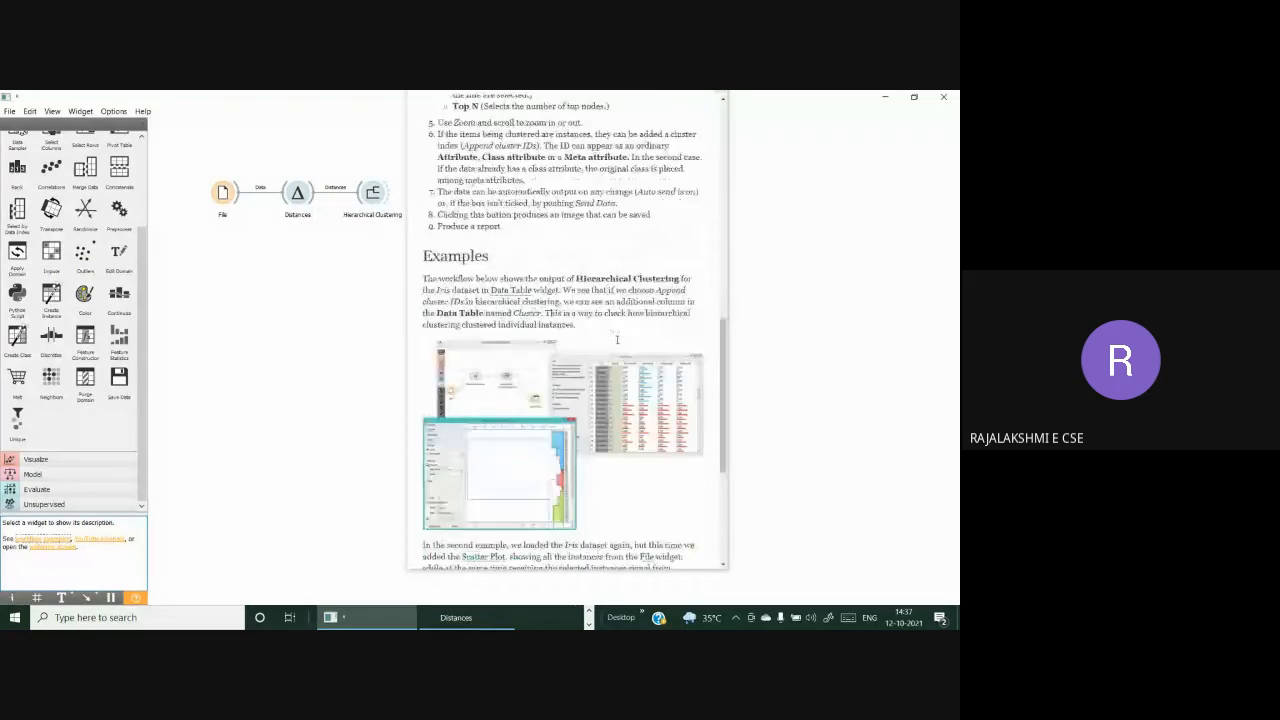
scroll(615, 336, up, 3)
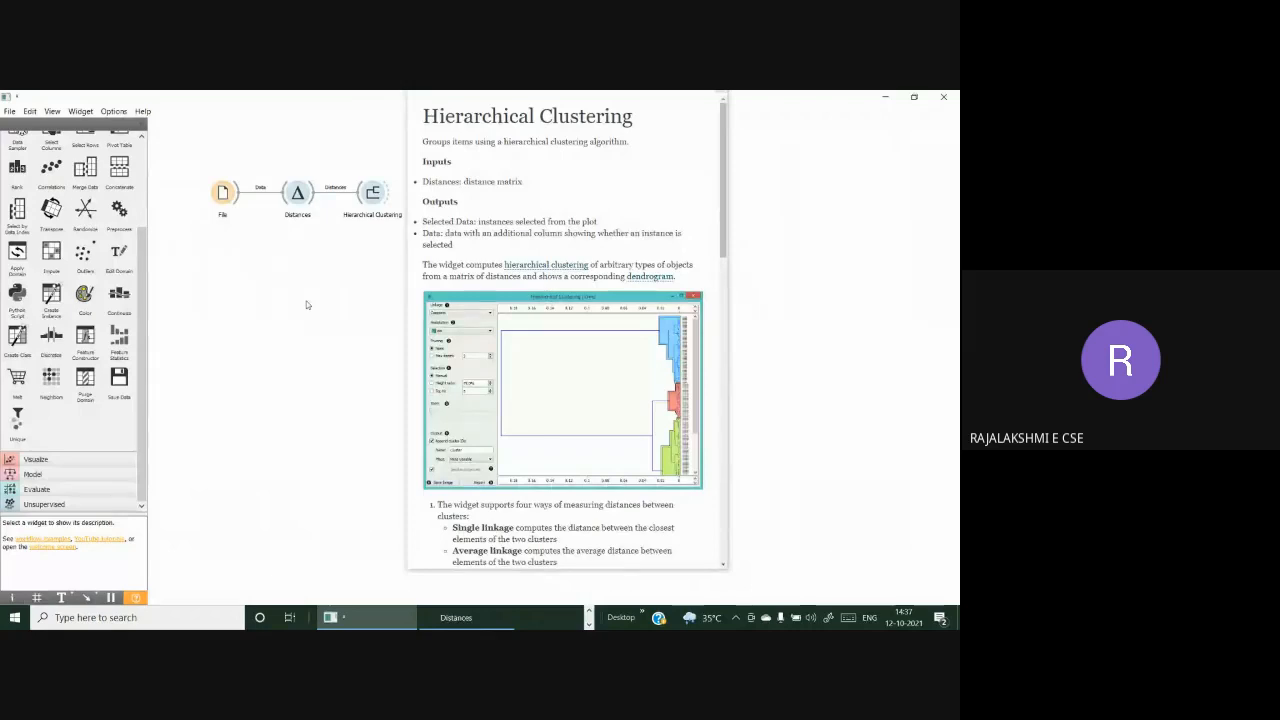
Step: Close both the hierarchical clustering workflow and the iris tree workflow, discarding their unsaved changes
click(943, 96)
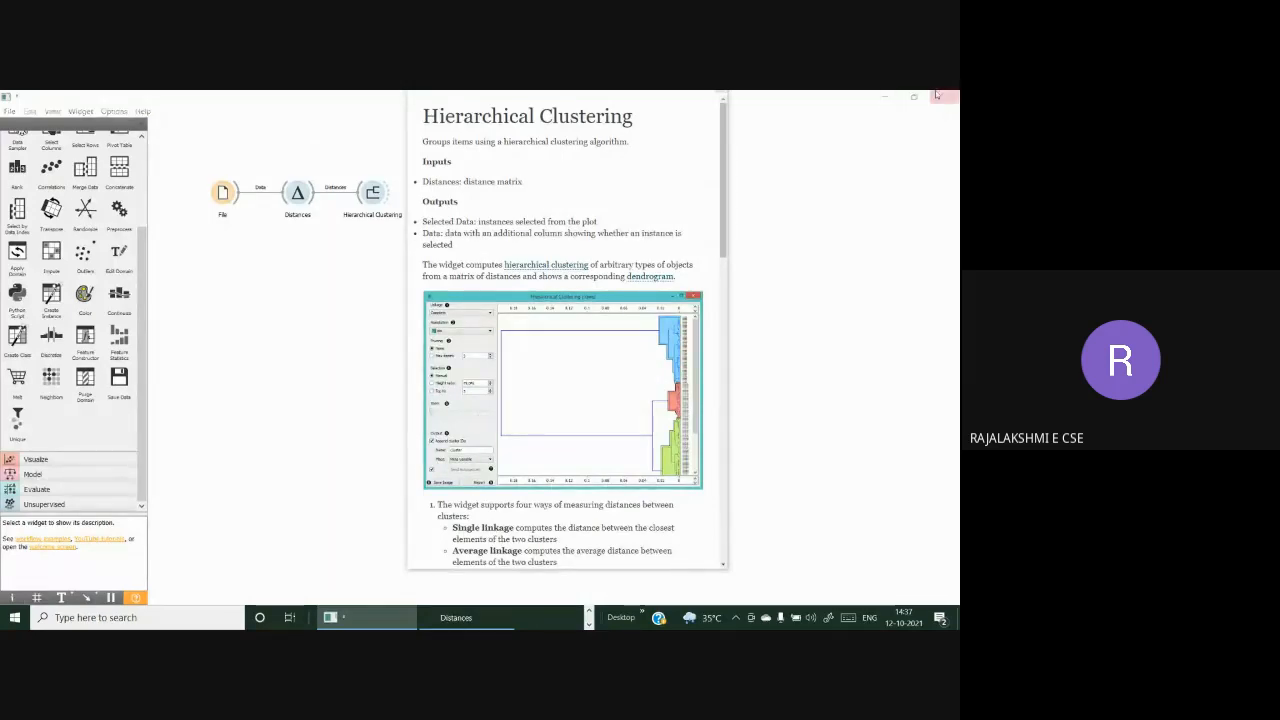
click(492, 379)
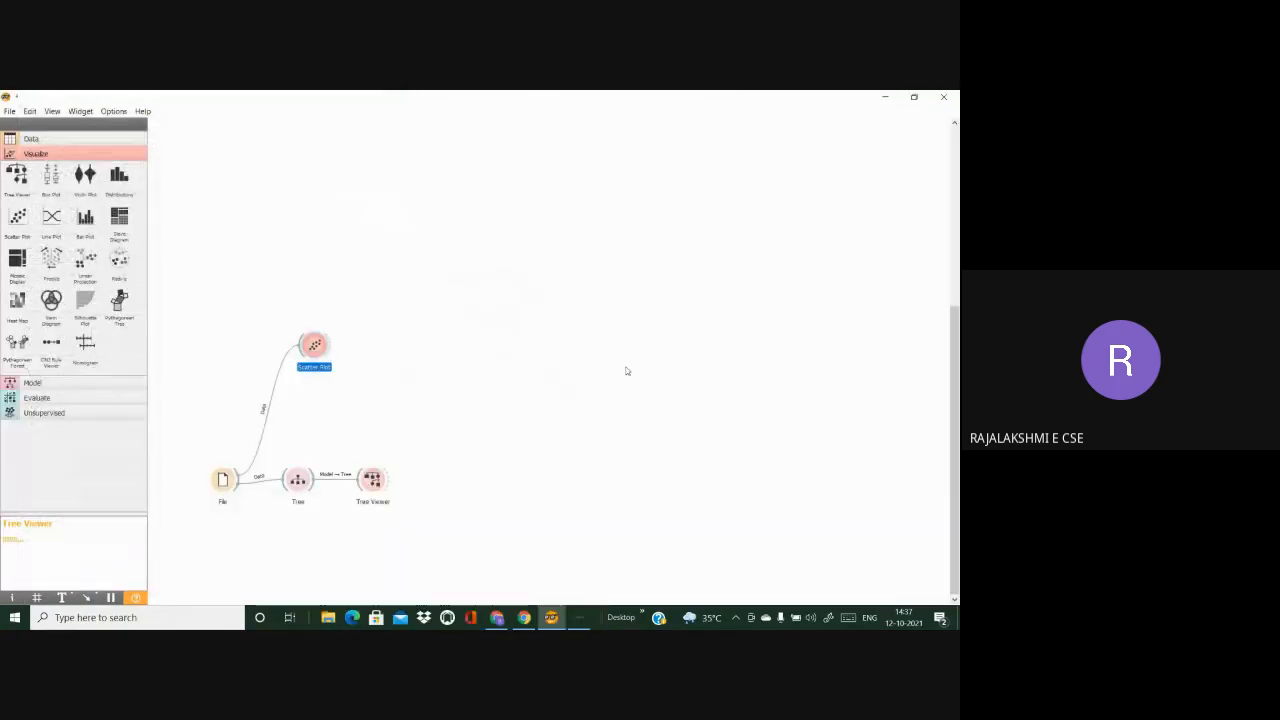
click(943, 98)
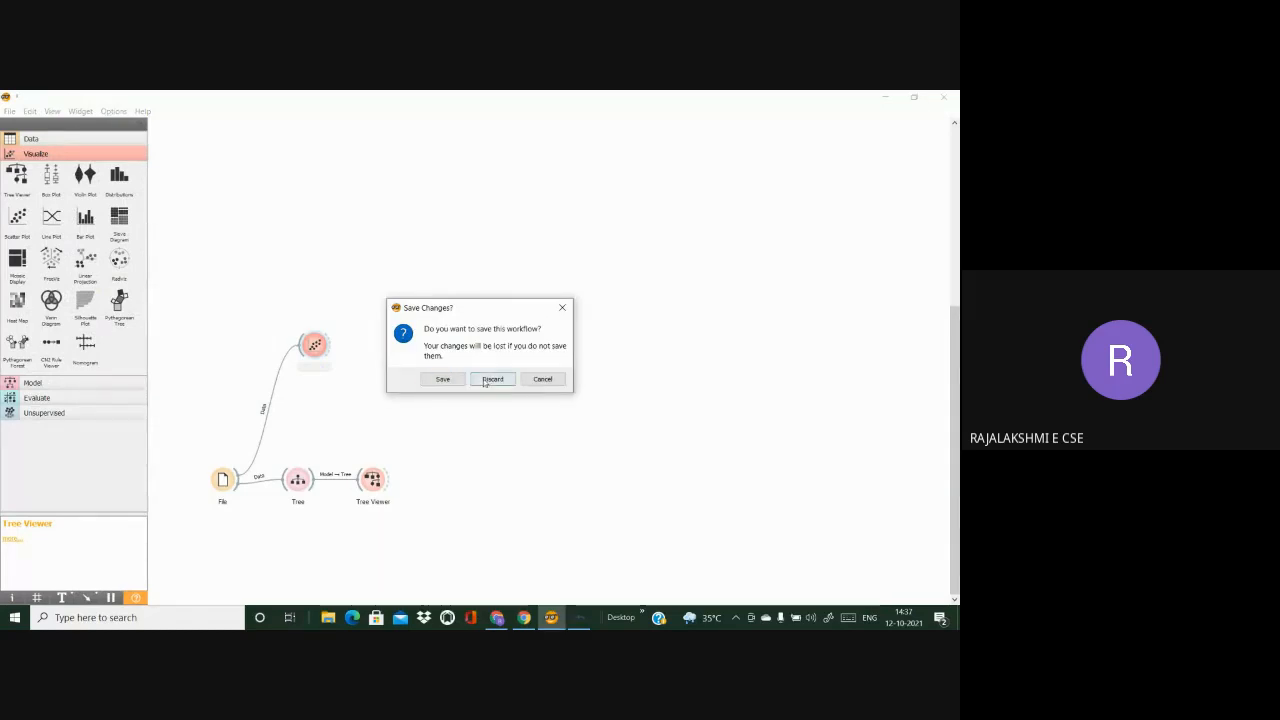
click(492, 379)
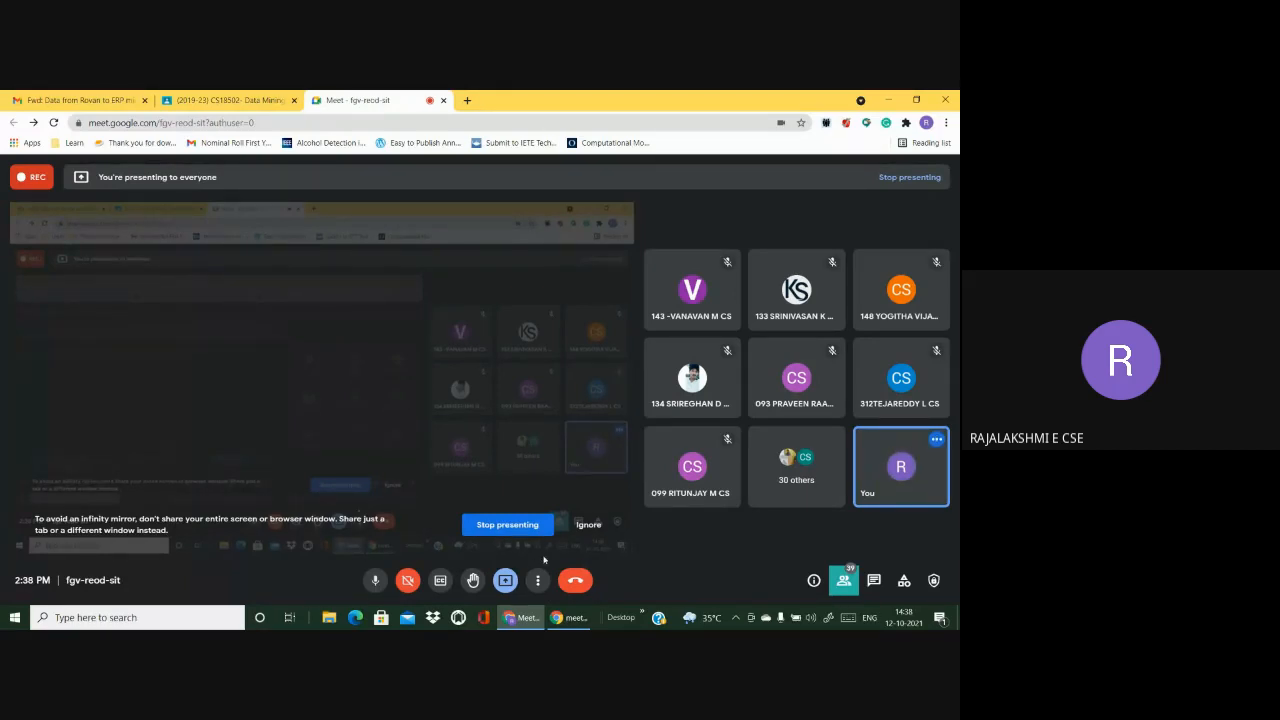
Step: In the Google Meet call, rescan and download the attendance with Meet Attendance Collector, saving the CSV file to the Desktop
click(866, 122)
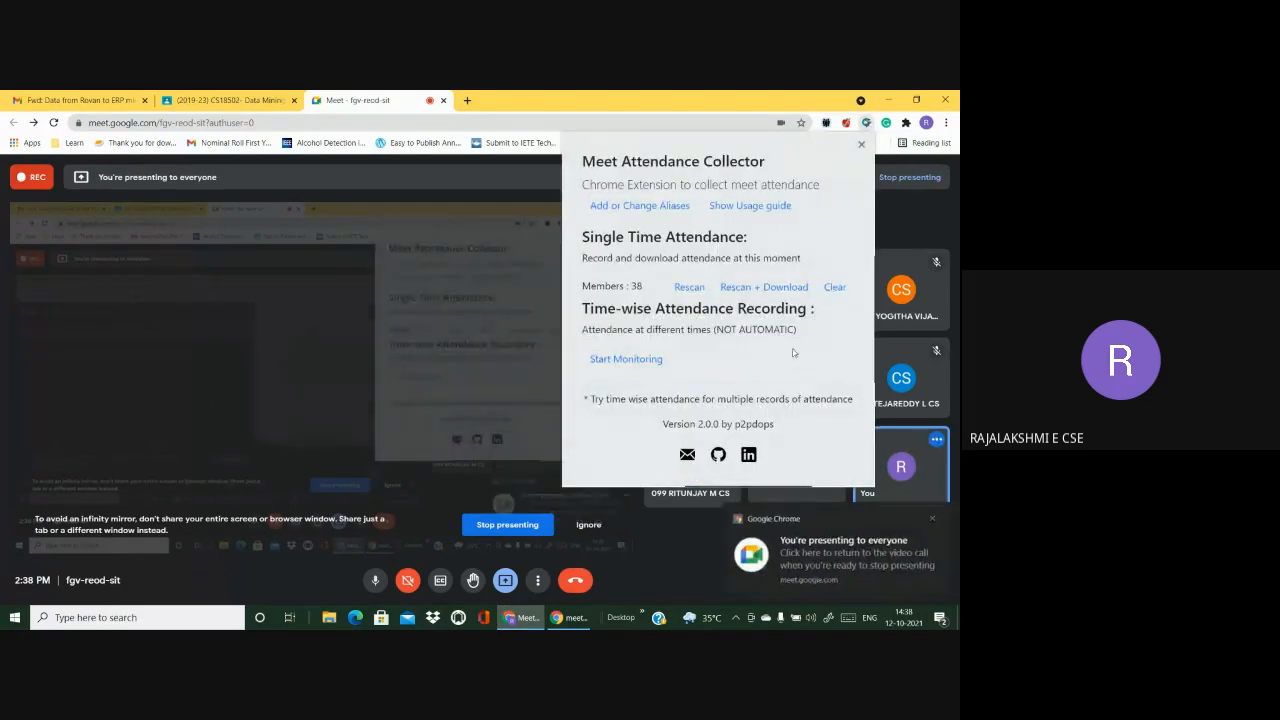
click(778, 289)
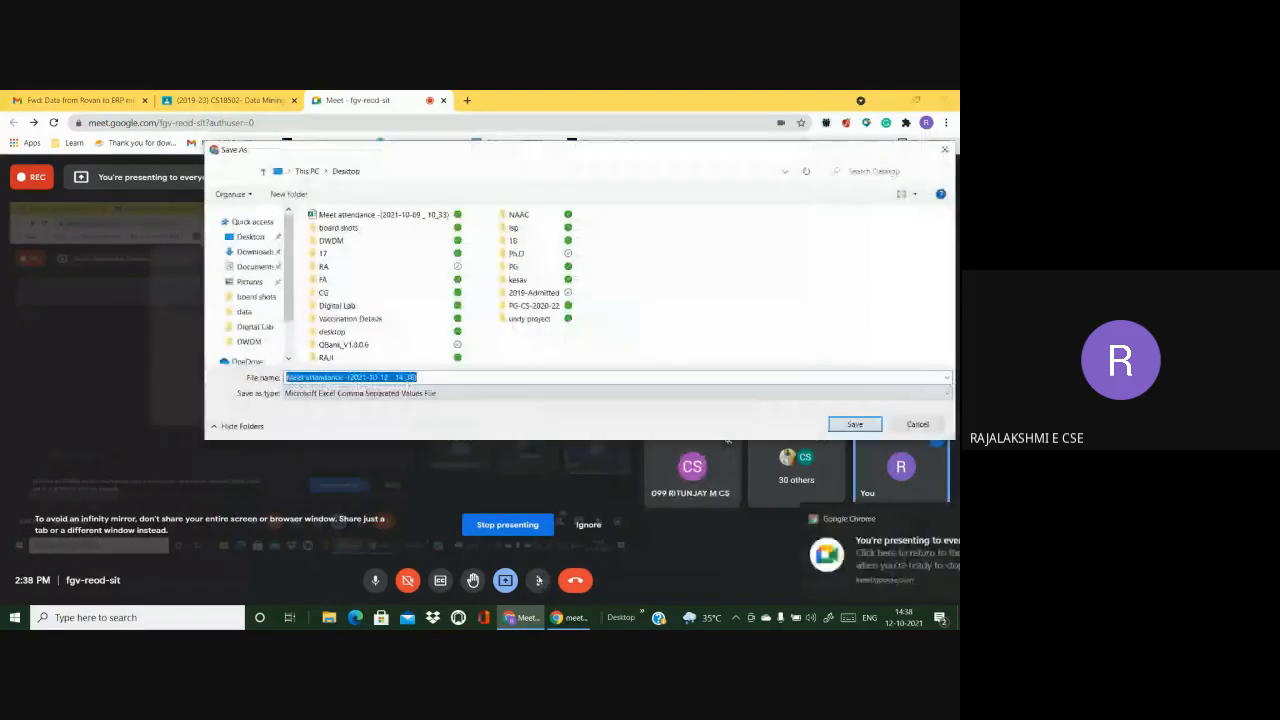
click(843, 425)
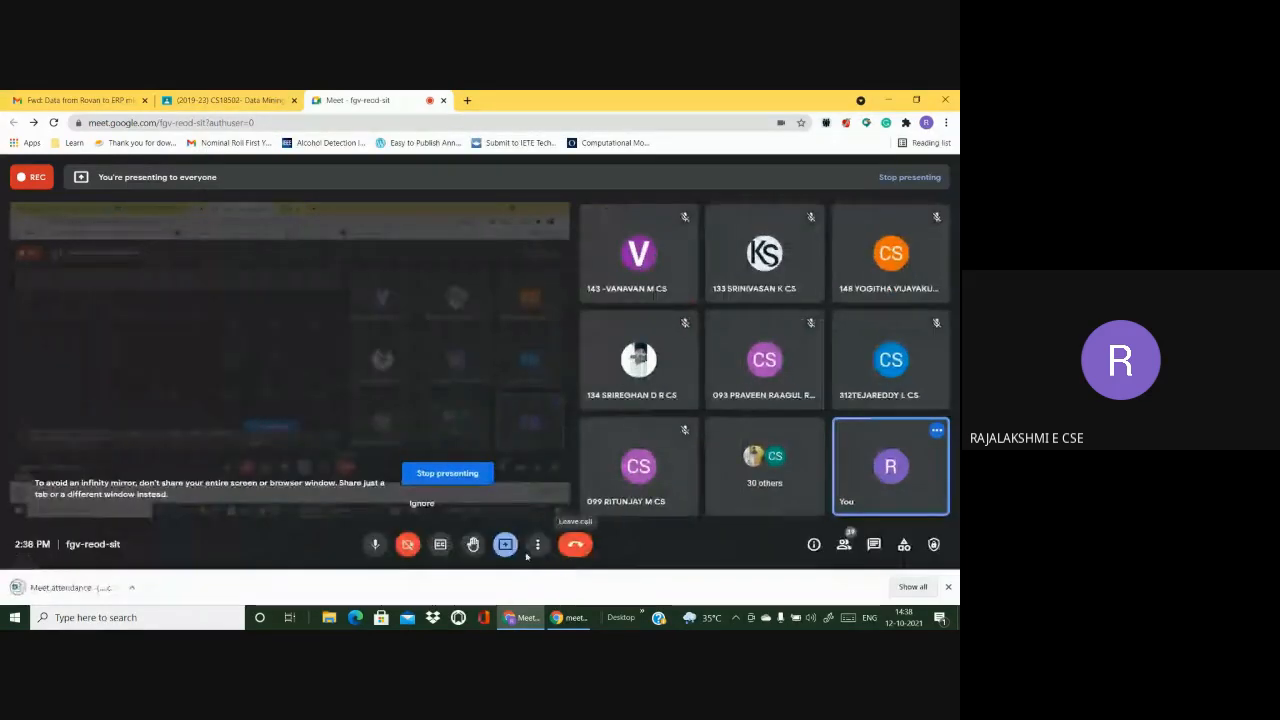
Step: Open the recording controls of the Google Meet call
click(538, 544)
click(600, 260)
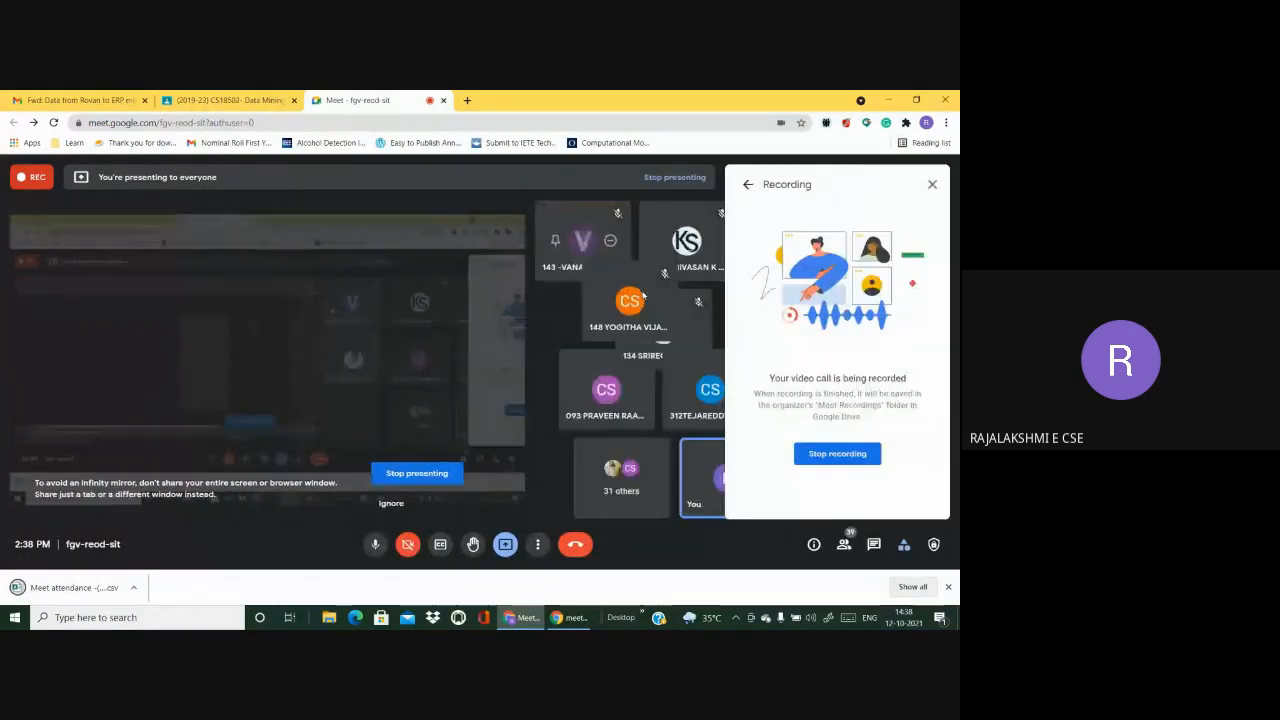